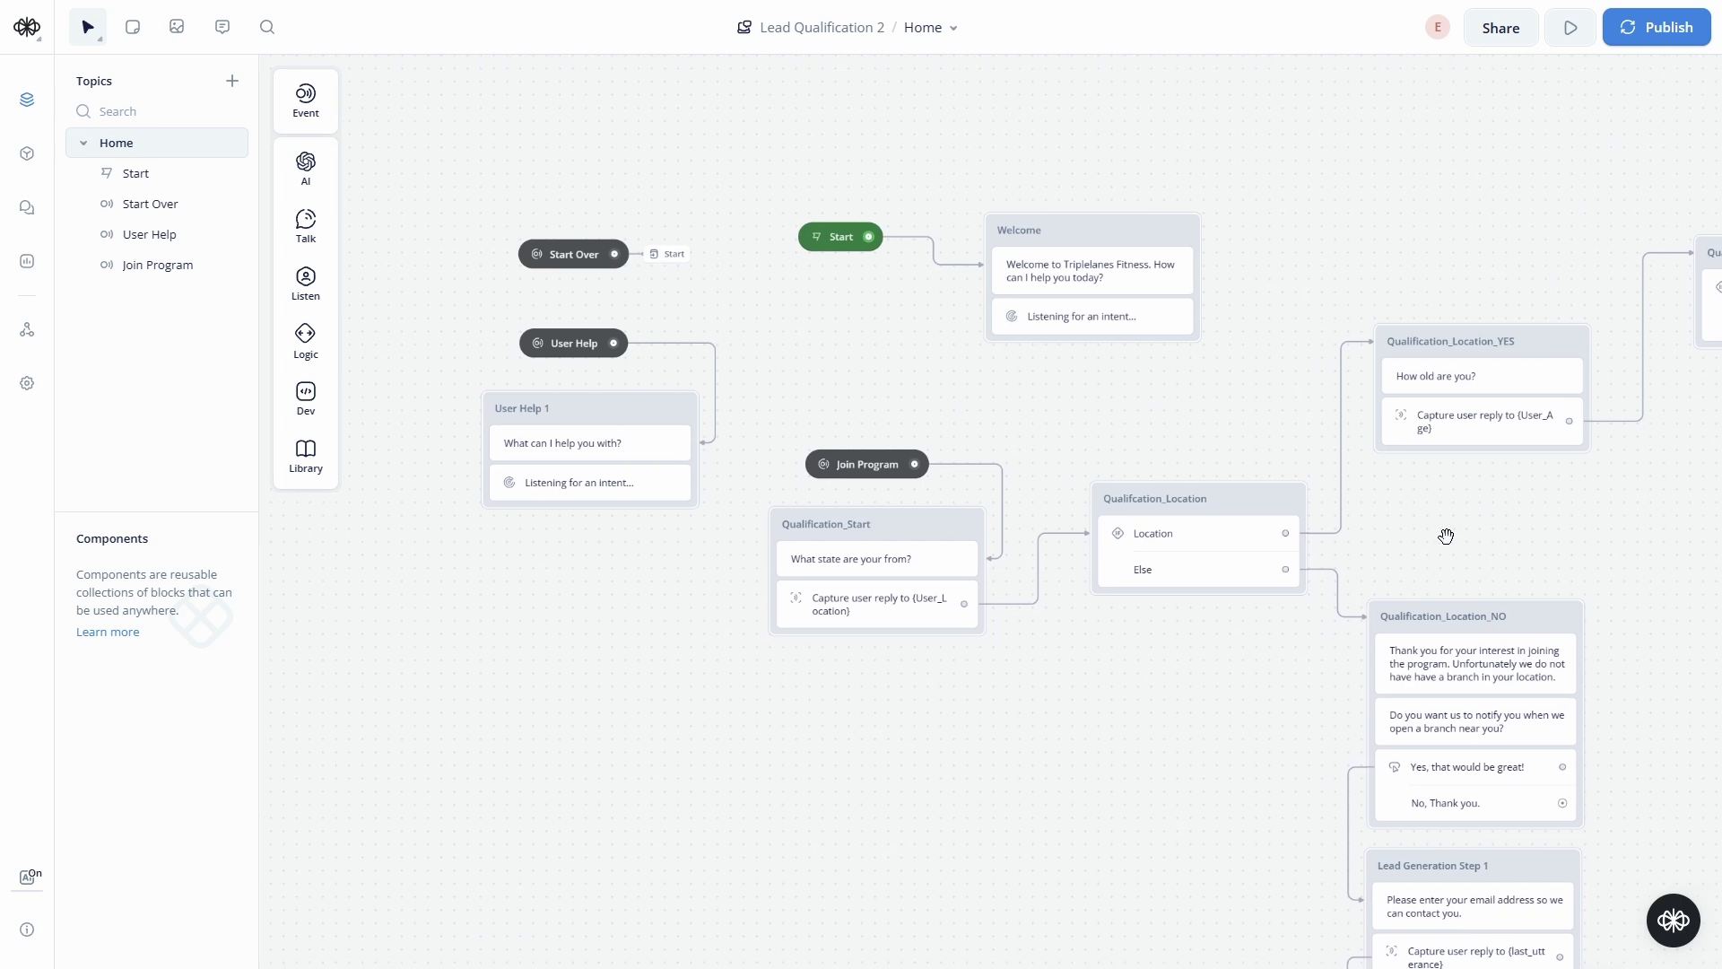
{"action": "scroll", "coordinate": [628, 655], "scroll_direction": "up", "scroll_amount": 1}
{"action": "left_click_drag", "start_coordinate": [575, 678], "coordinate": [593, 706]}
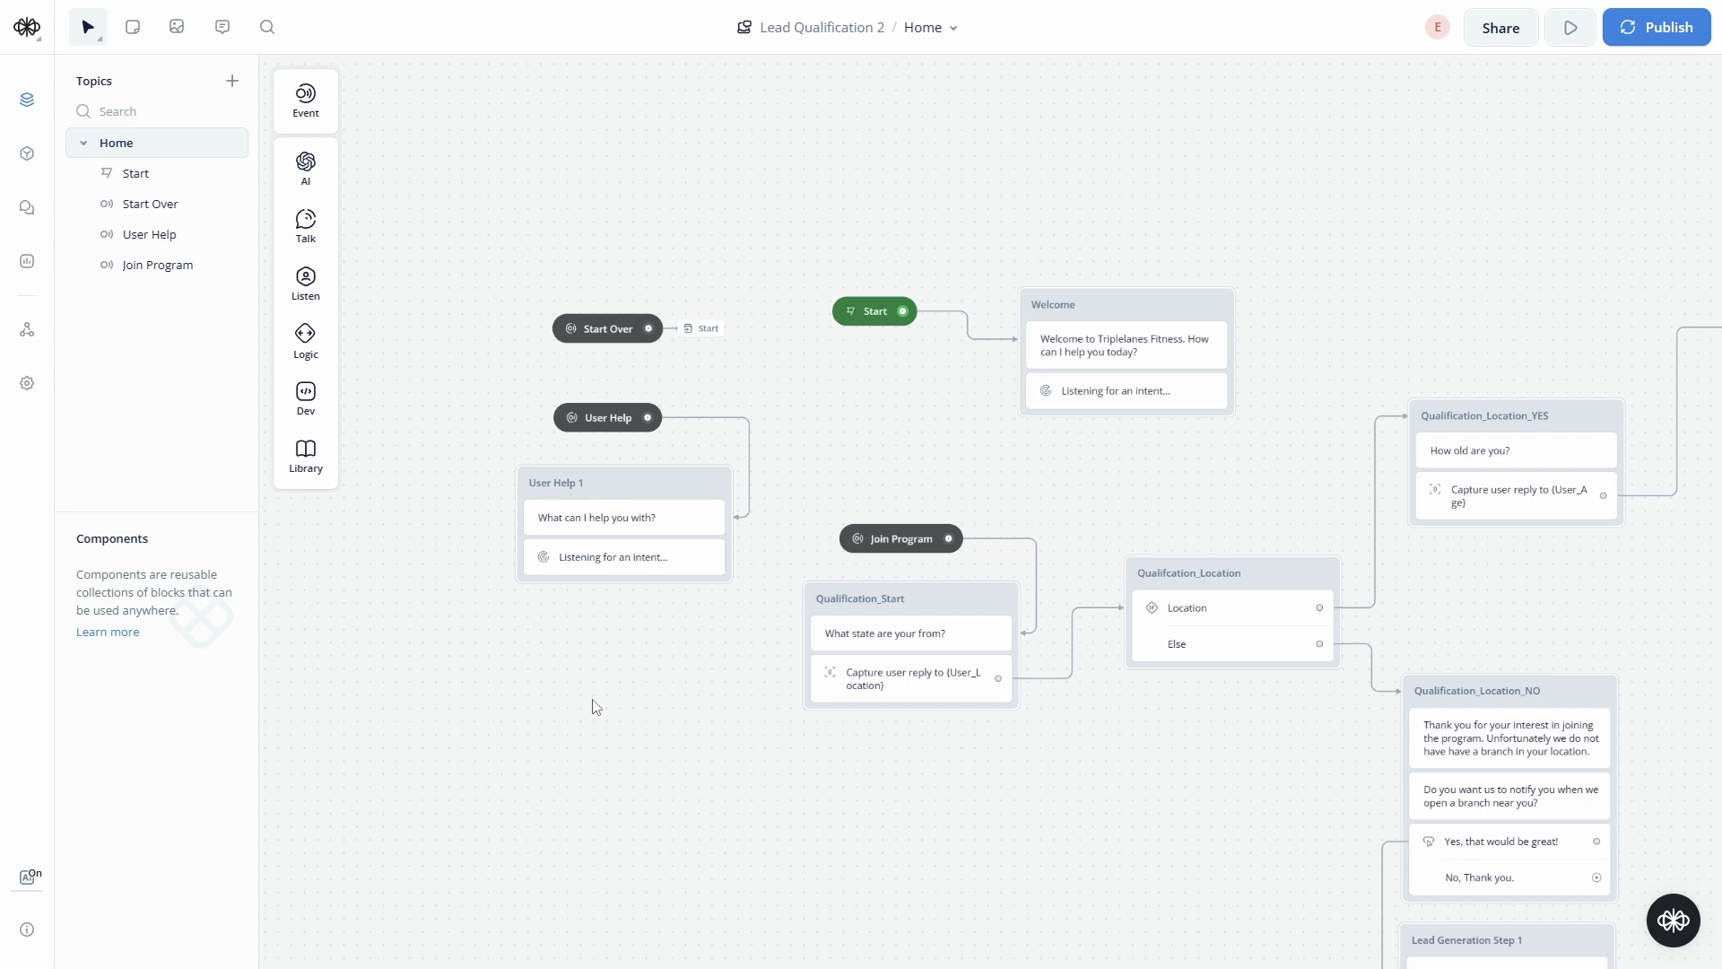
{"action": "left_click_drag", "start_coordinate": [592, 706], "coordinate": [540, 583]}
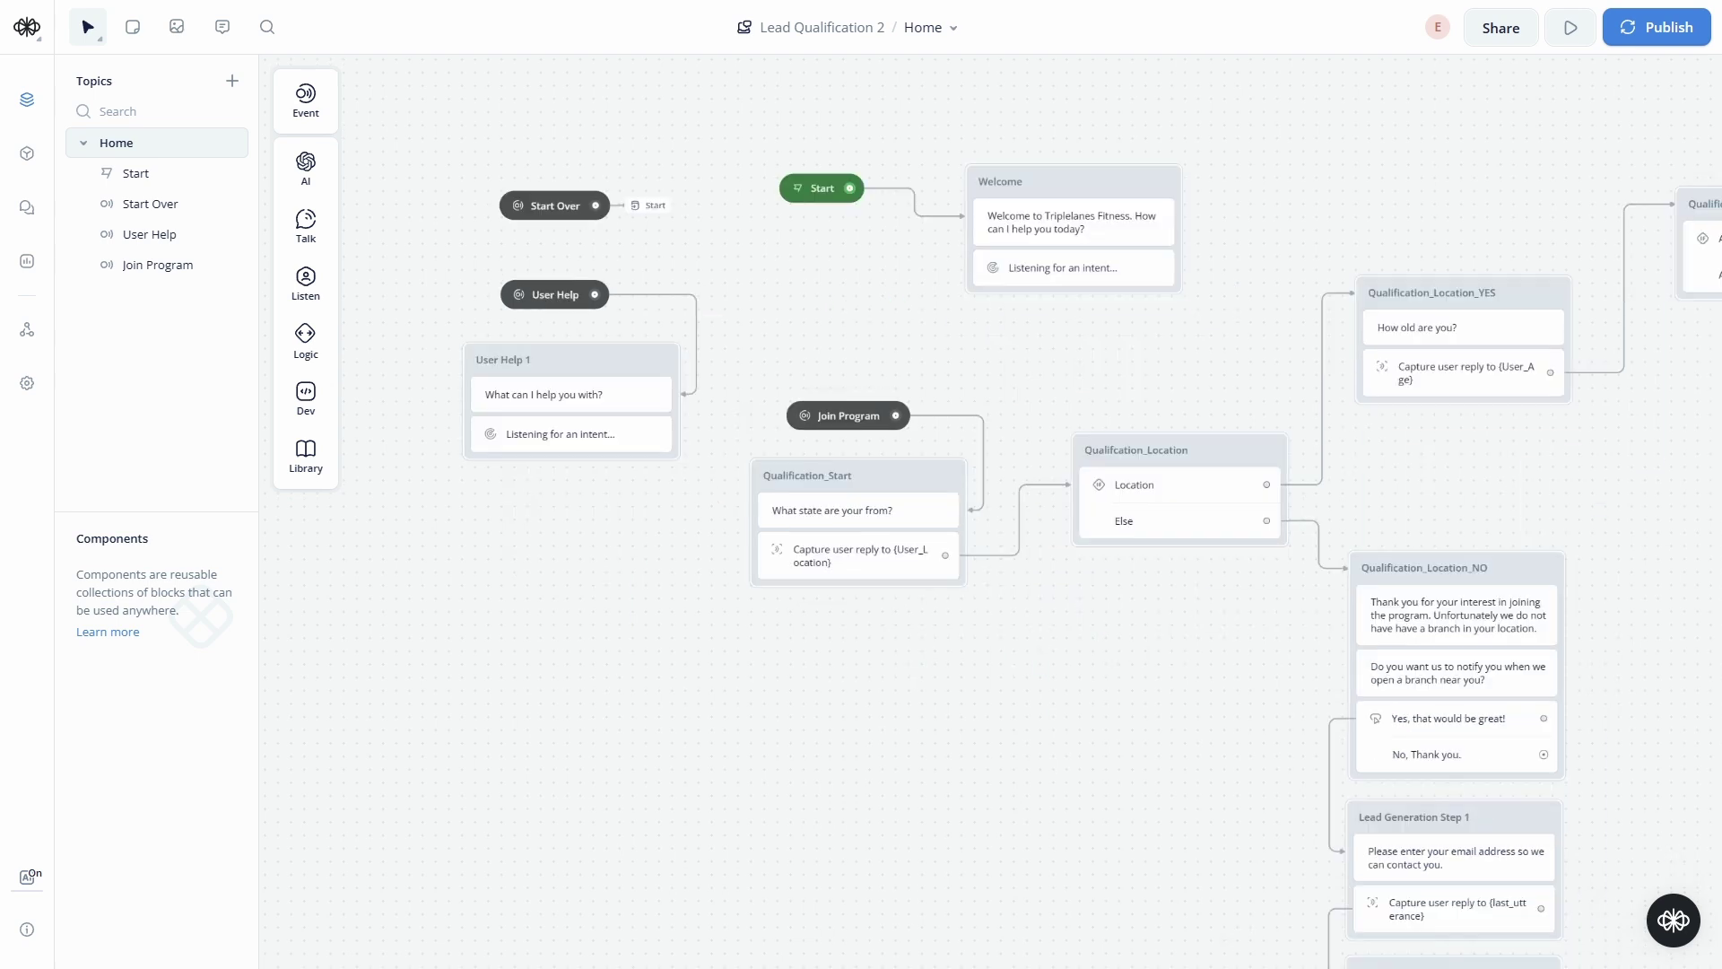
{"action": "left_click_drag", "start_coordinate": [769, 658], "coordinate": [729, 640]}
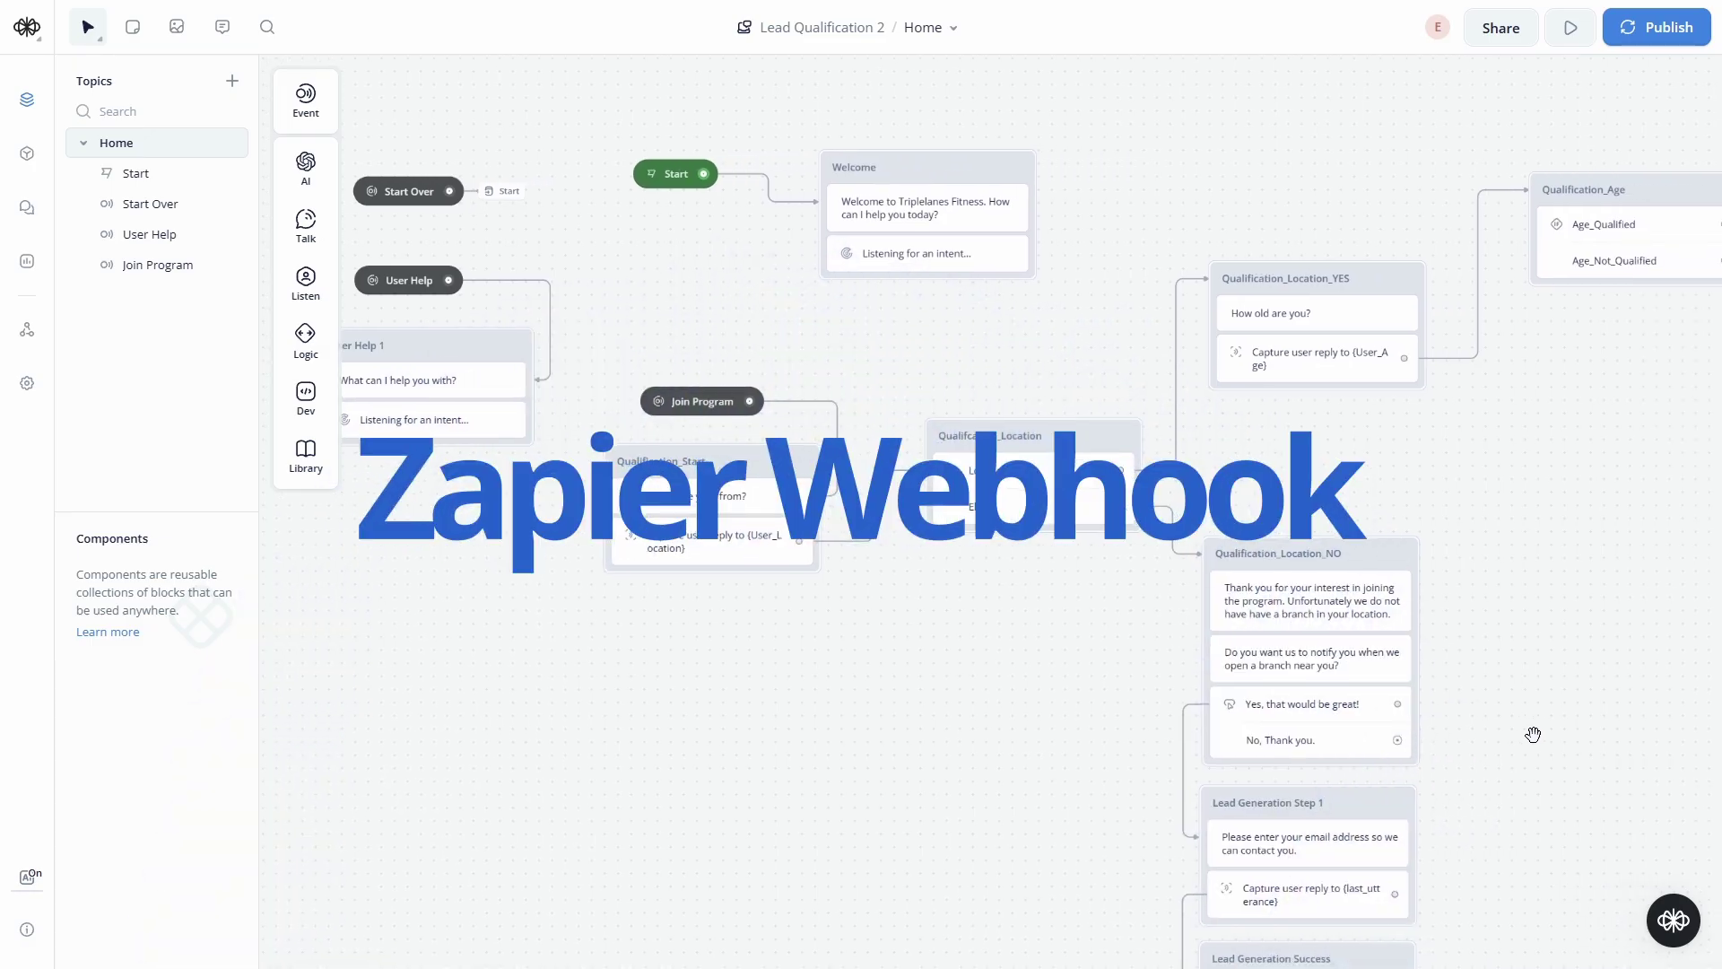
{"action": "left_click_drag", "start_coordinate": [1530, 730], "coordinate": [622, 650]}
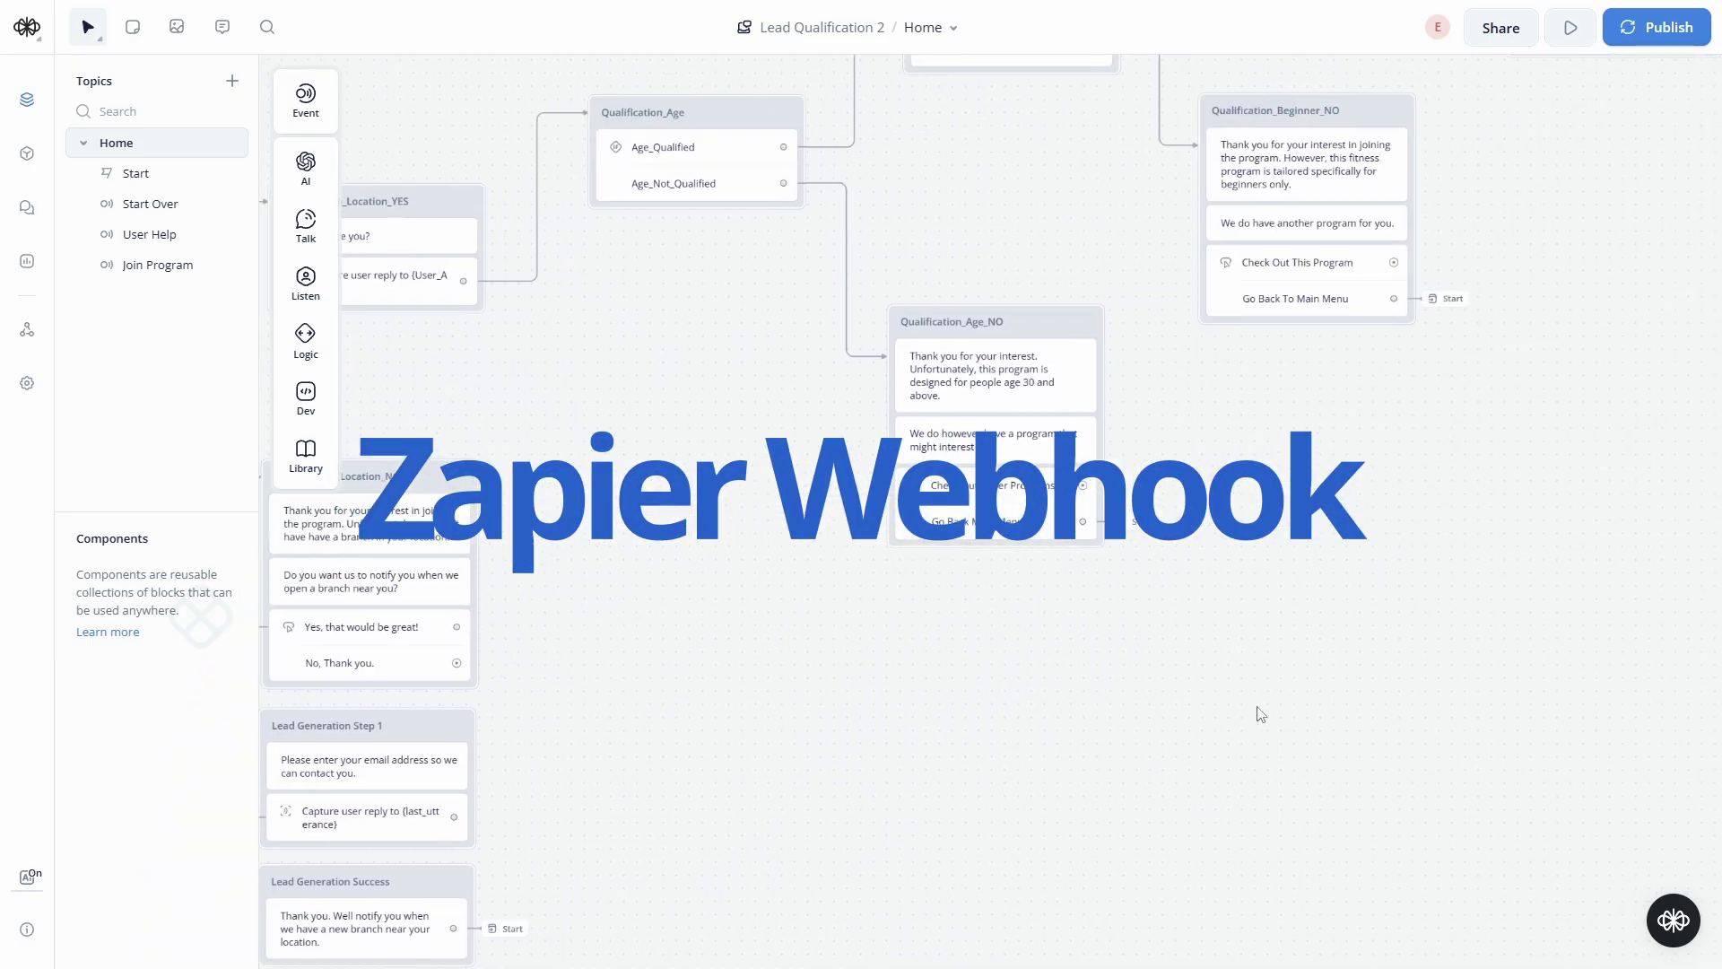
{"action": "left_click_drag", "start_coordinate": [1278, 680], "coordinate": [1704, 661]}
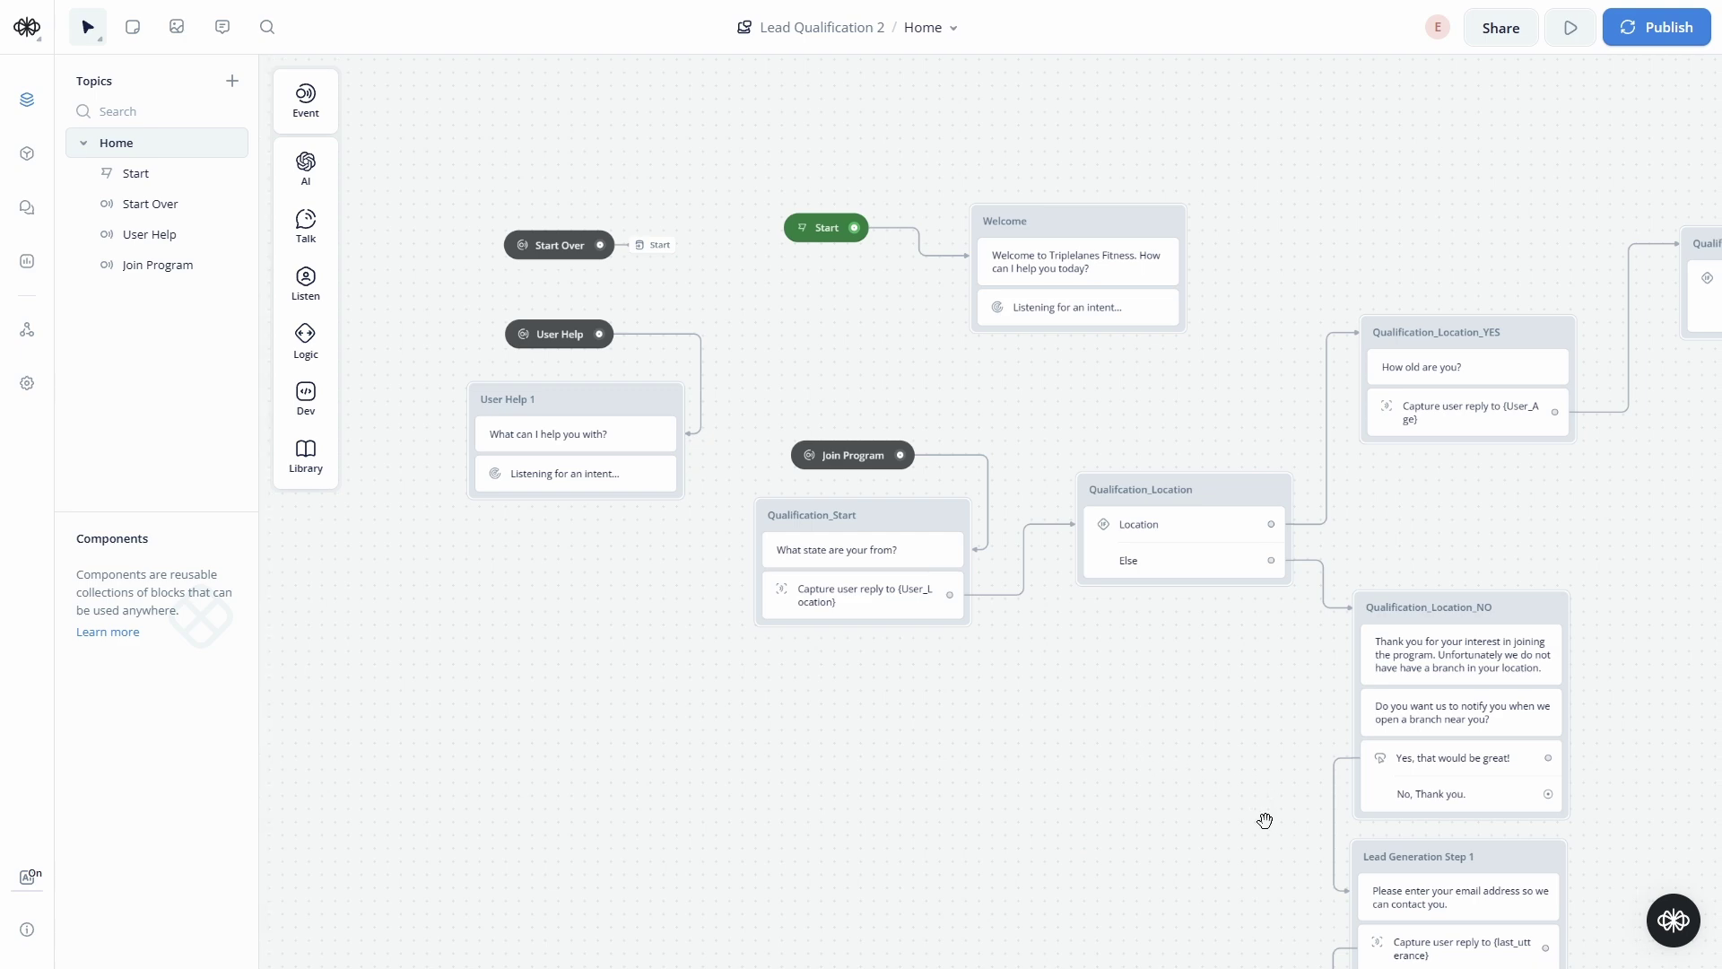
{"action": "scroll", "coordinate": [1265, 819], "scroll_direction": "right", "scroll_amount": 15}
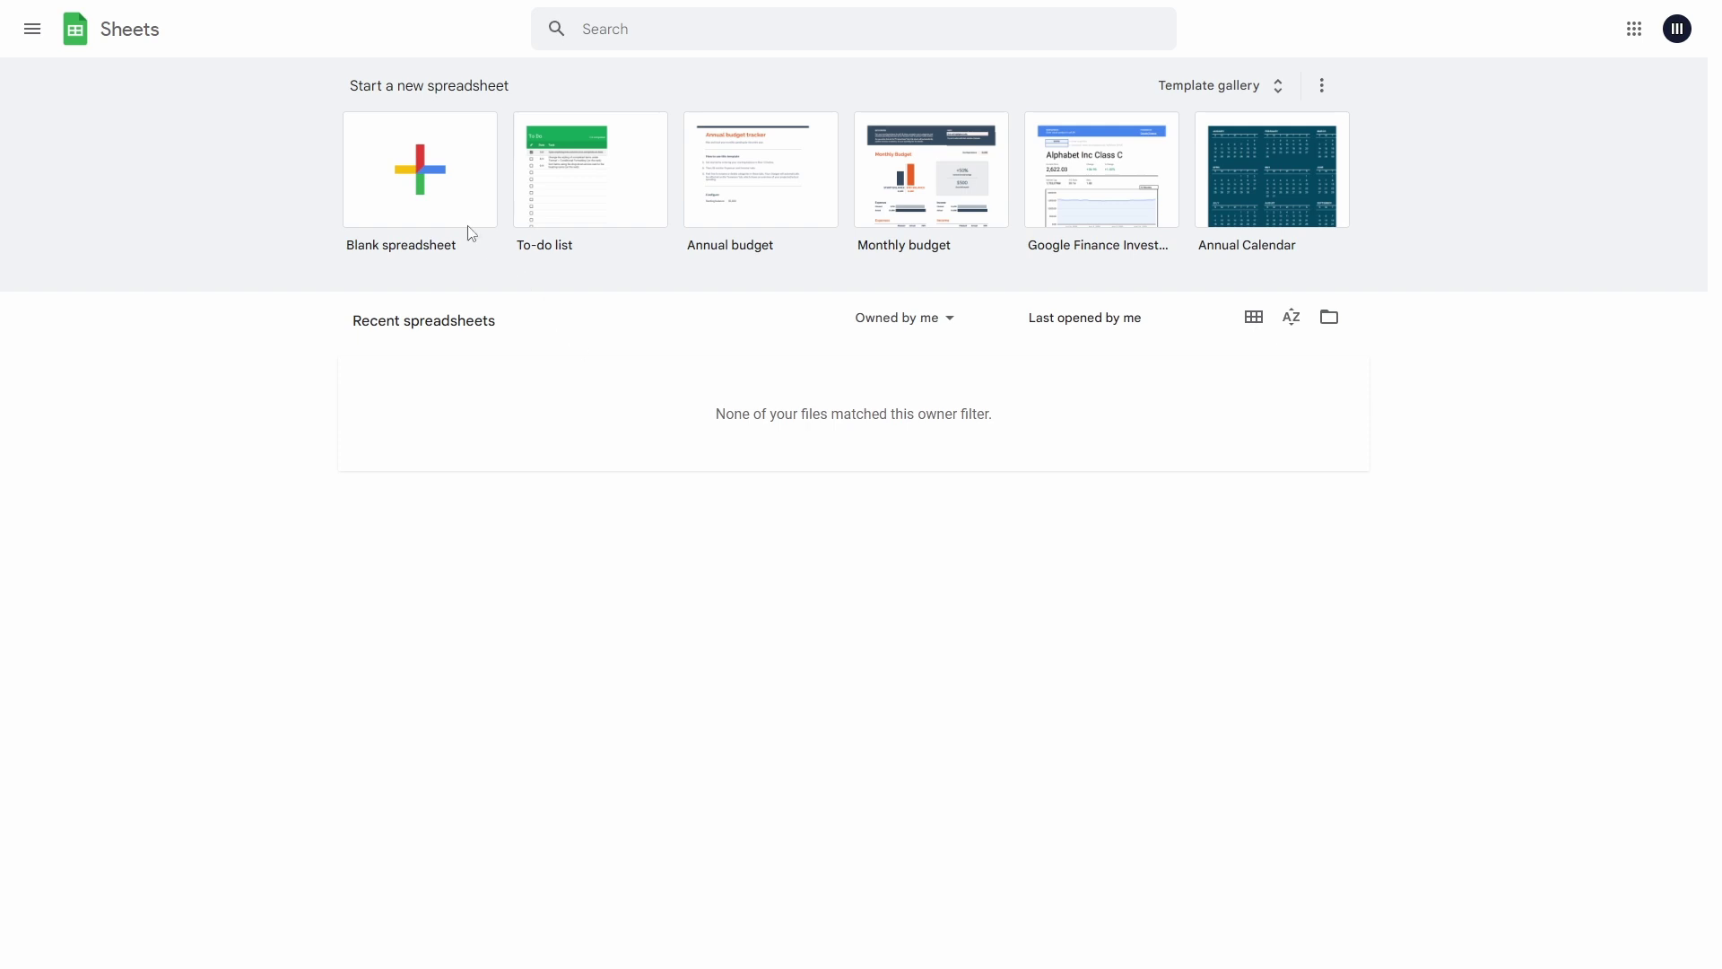
- Create a blank spreadsheet in Google Sheets and name it "Client LIst (Zapier Demo)"
{"action": "left_click", "coordinate": [442, 199]}
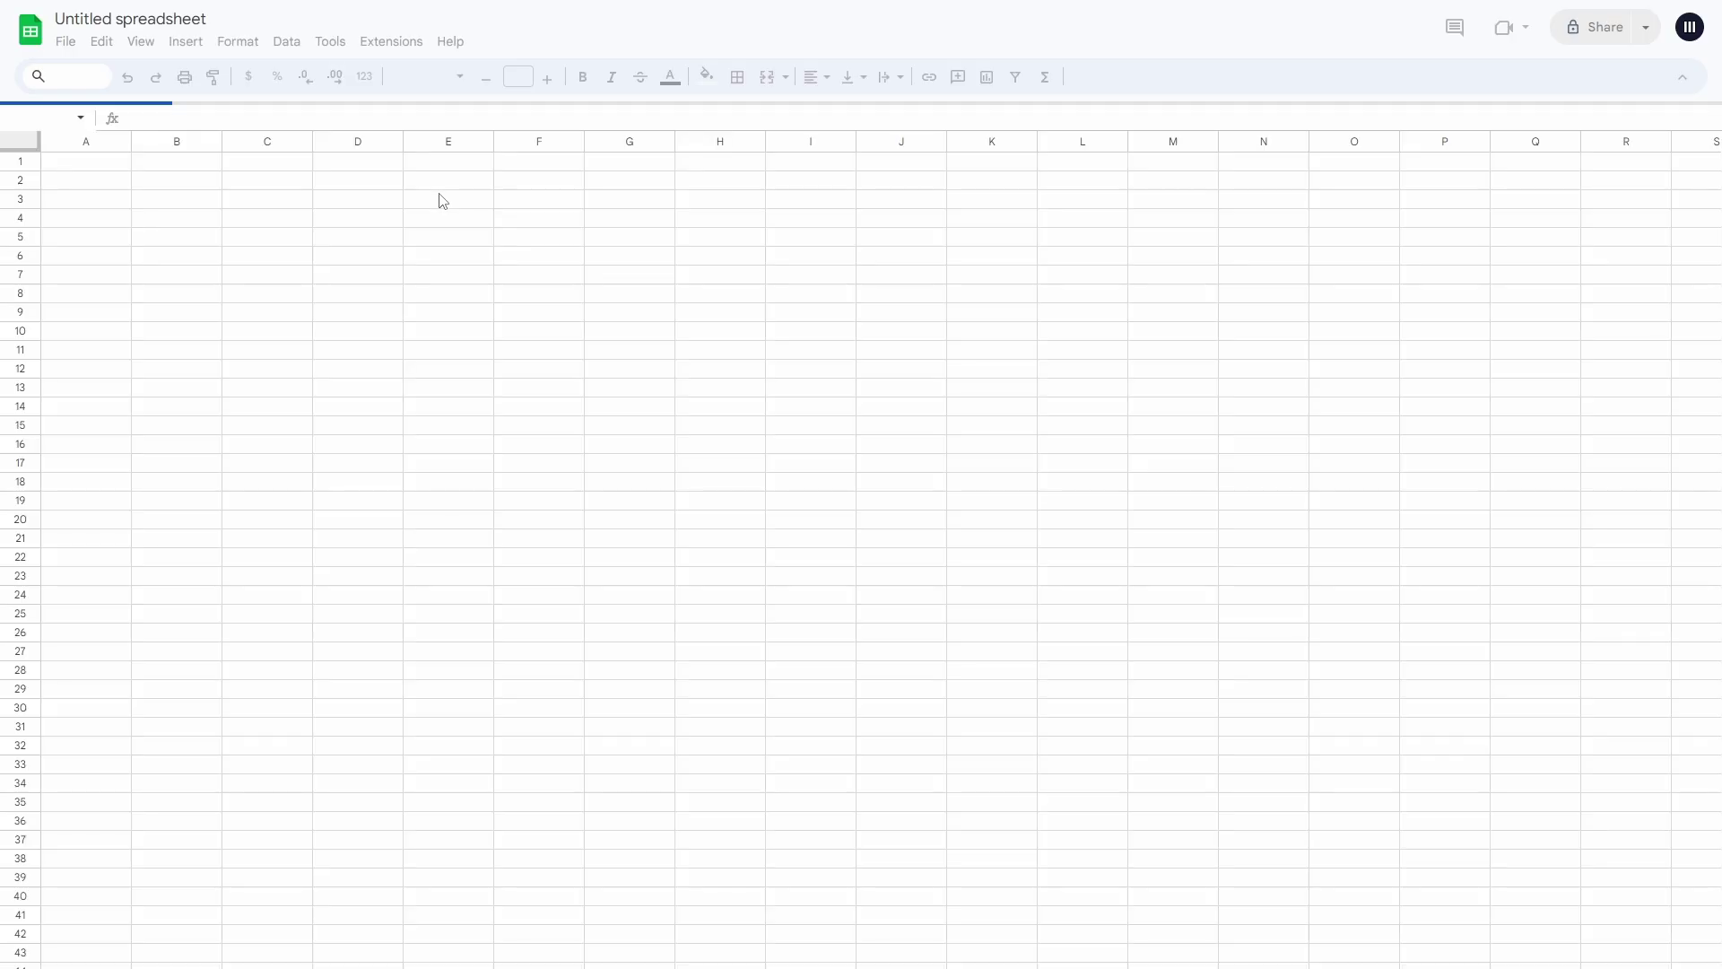
{"action": "left_click", "coordinate": [113, 18]}
{"action": "type", "text": "Client List"}
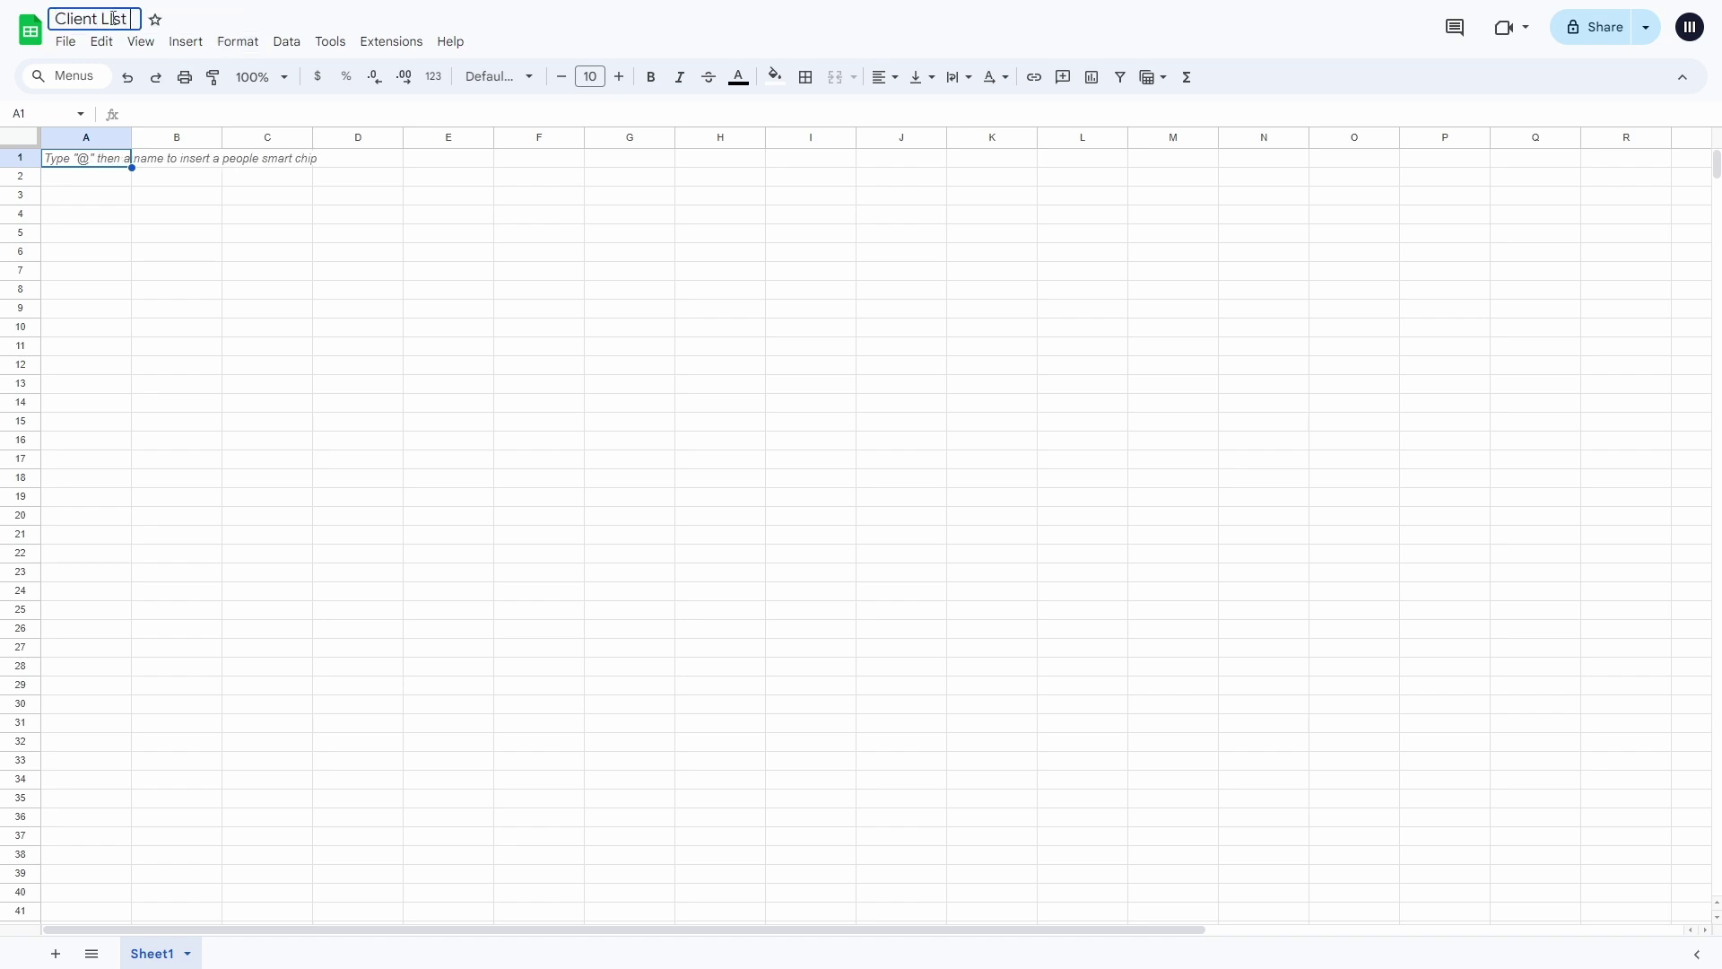
{"action": "type", "text": " (Zap"}
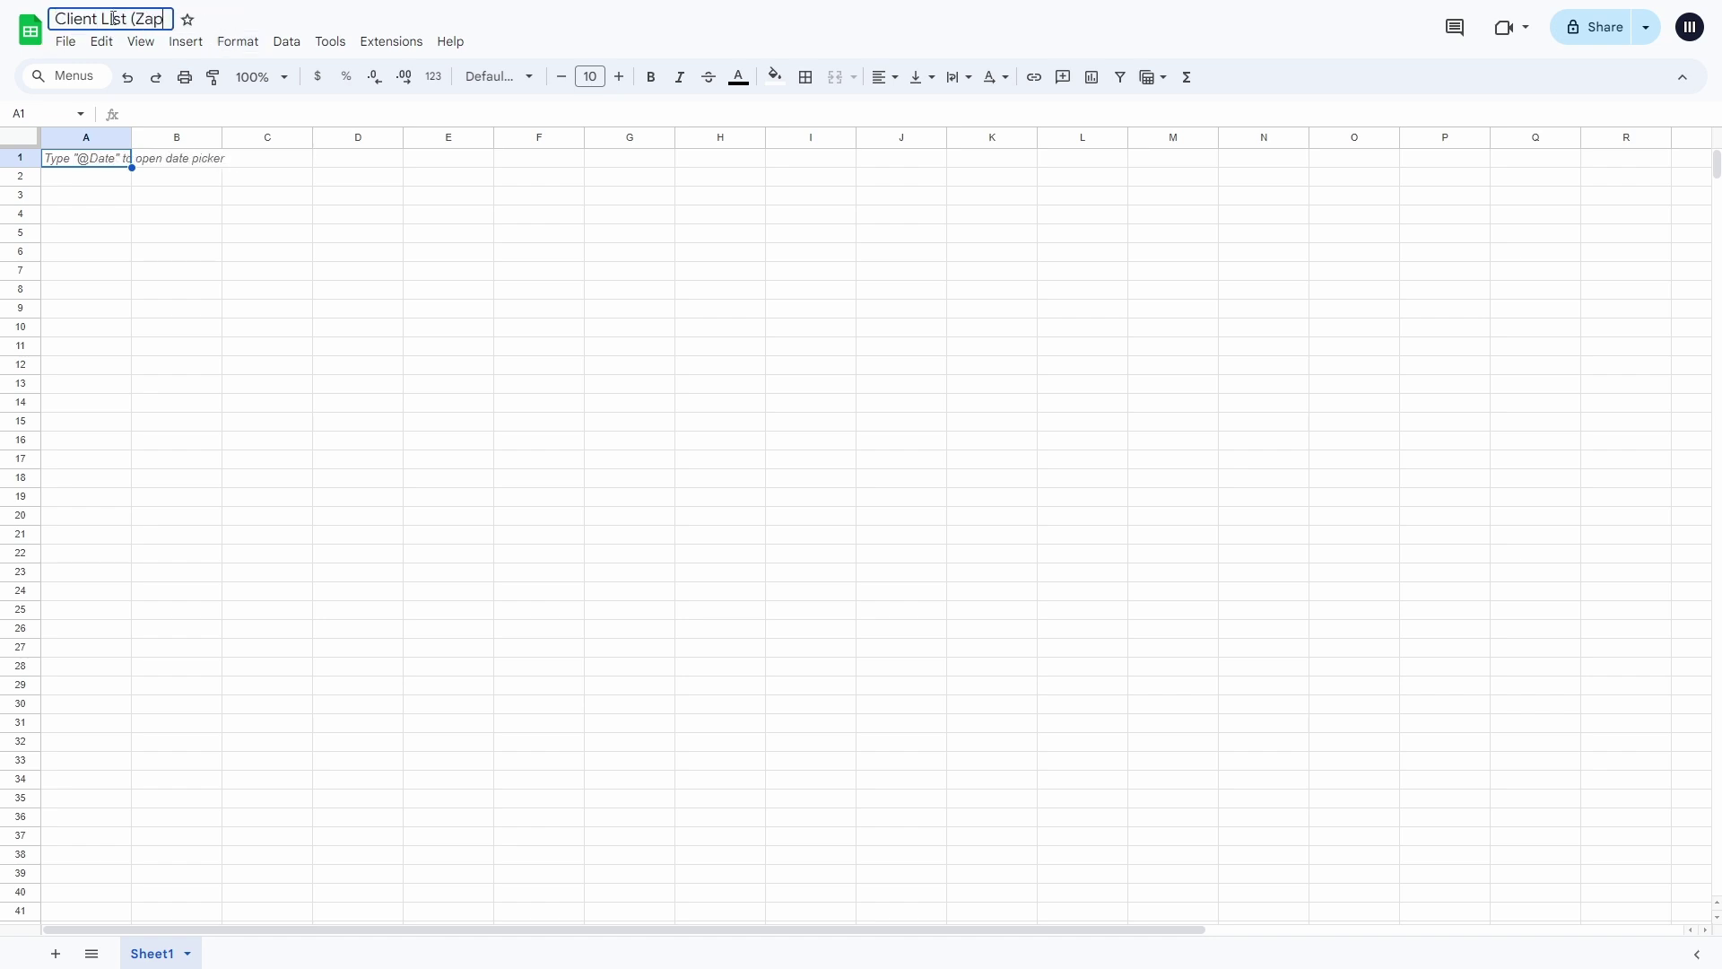
{"action": "type", "text": "ier Demo)"}
{"action": "left_click", "coordinate": [630, 383]}
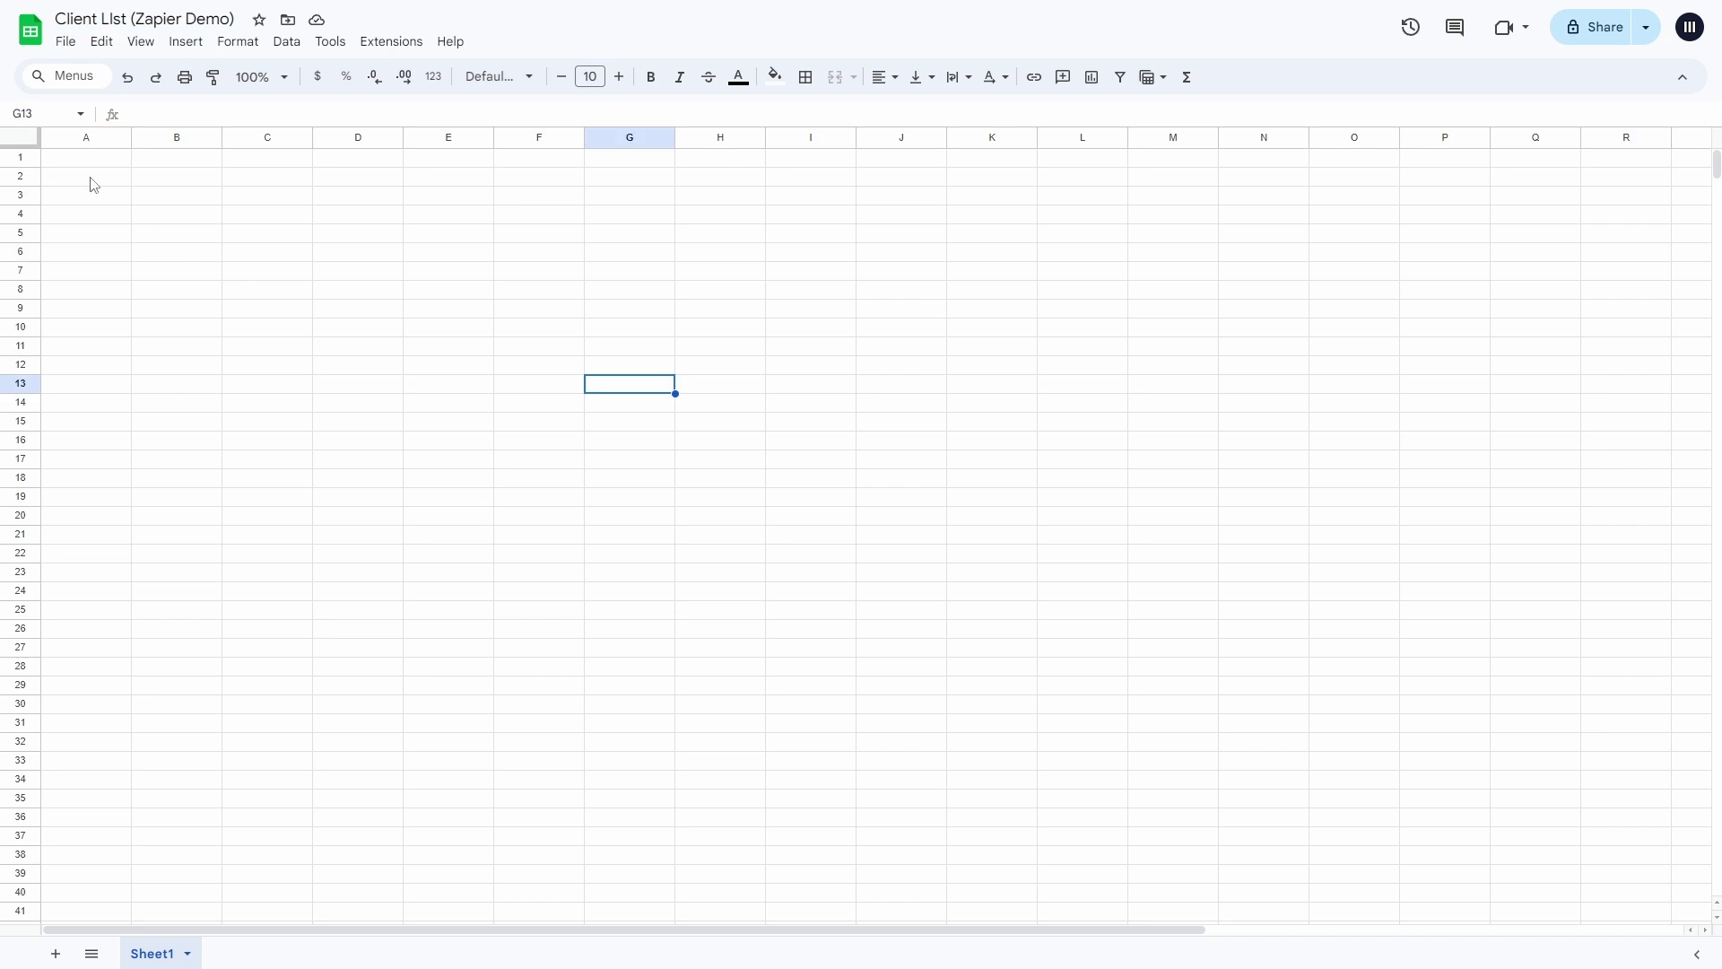
- Enter the column headers "First Name" in cell A1 and "Last Name" in cell B1
{"action": "left_click_drag", "start_coordinate": [97, 160], "coordinate": [658, 168]}
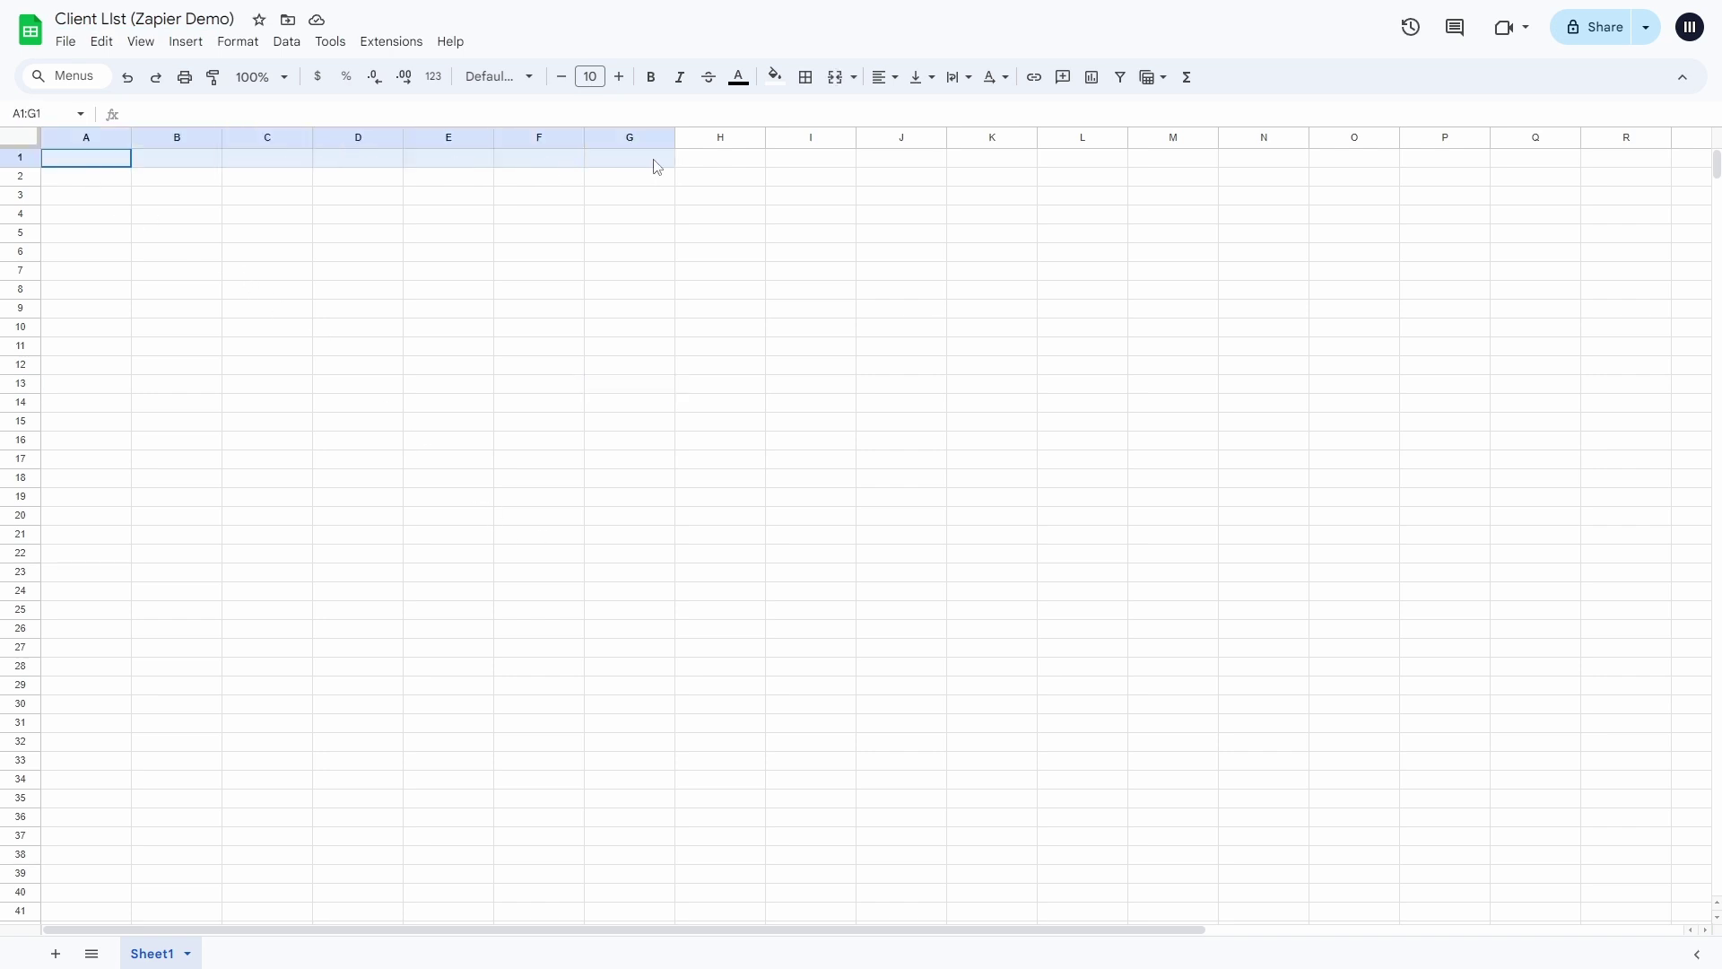
{"action": "left_click", "coordinate": [200, 314]}
{"action": "left_click", "coordinate": [91, 165]}
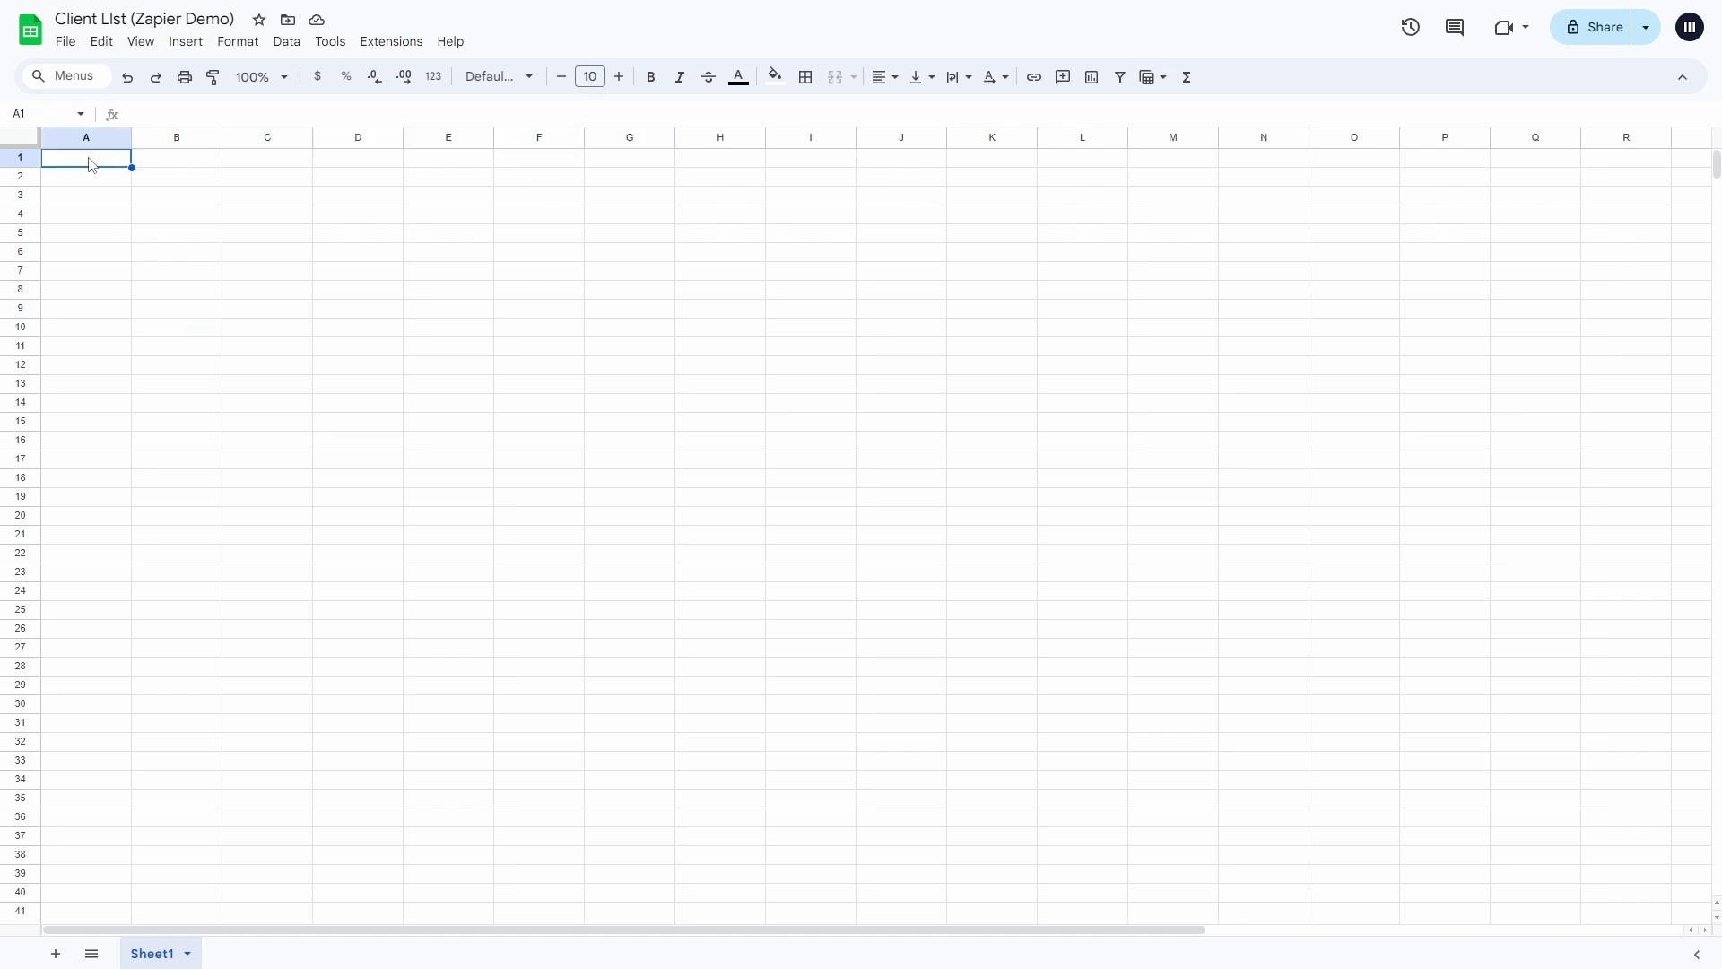
{"action": "type", "text": "First Name"}
{"action": "key", "text": "Tab"}
{"action": "type", "text": "Last Name"}
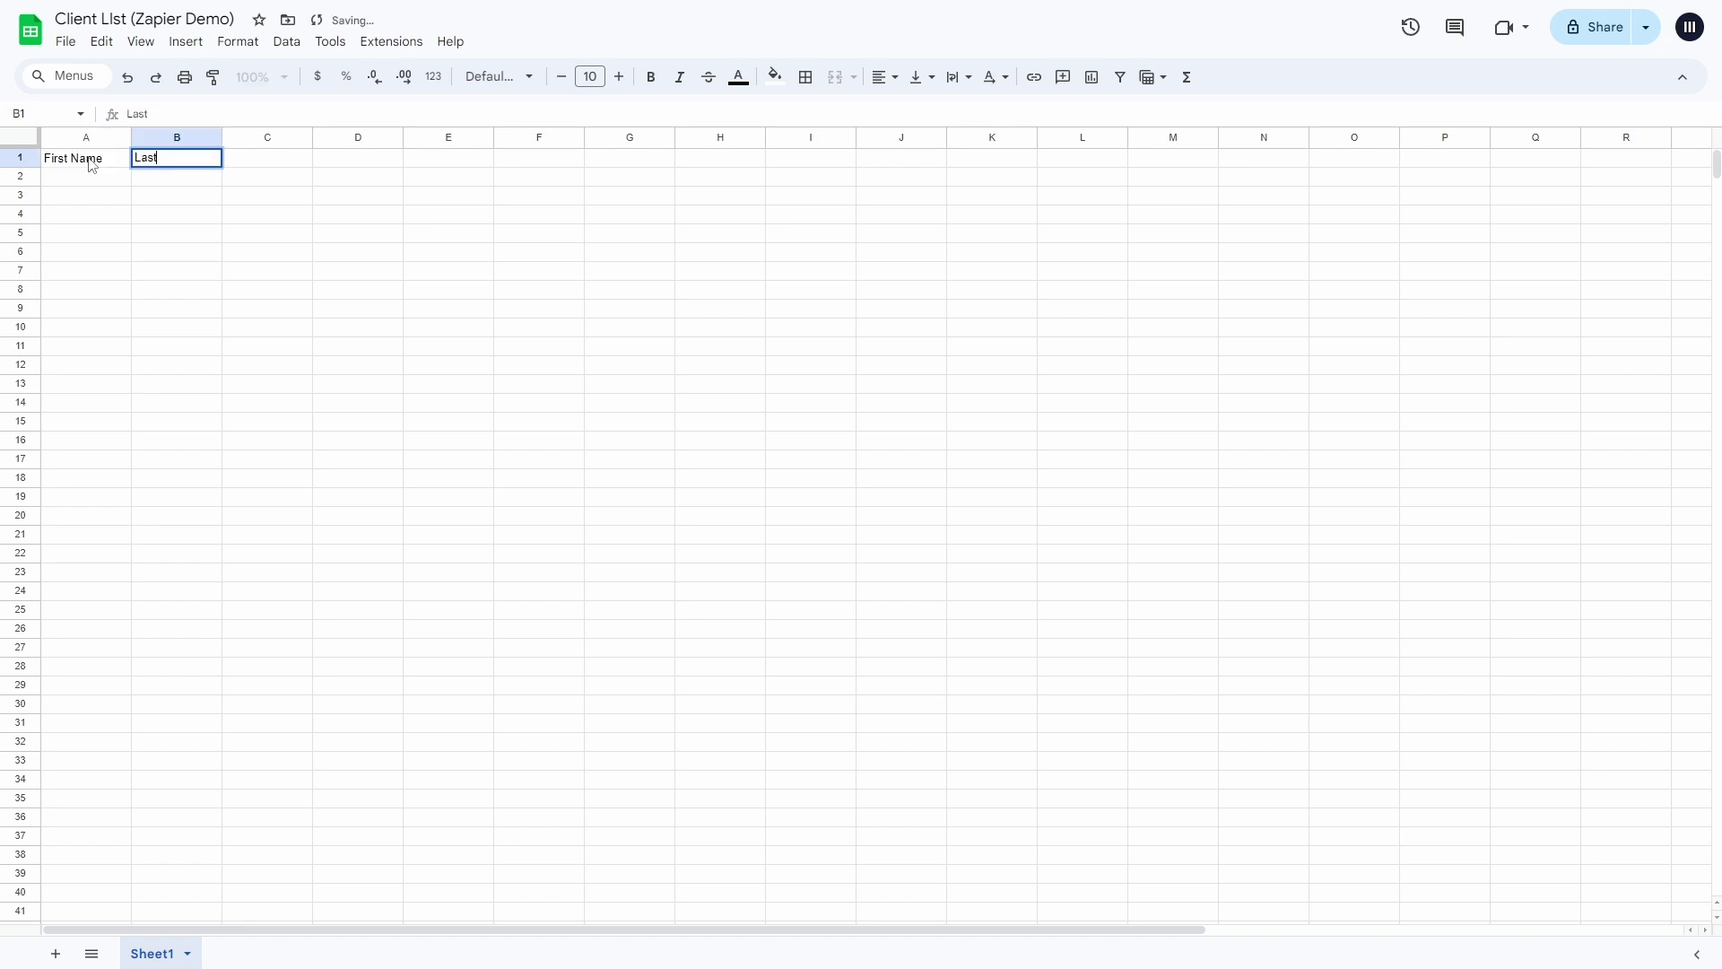
{"action": "key", "text": "Return"}
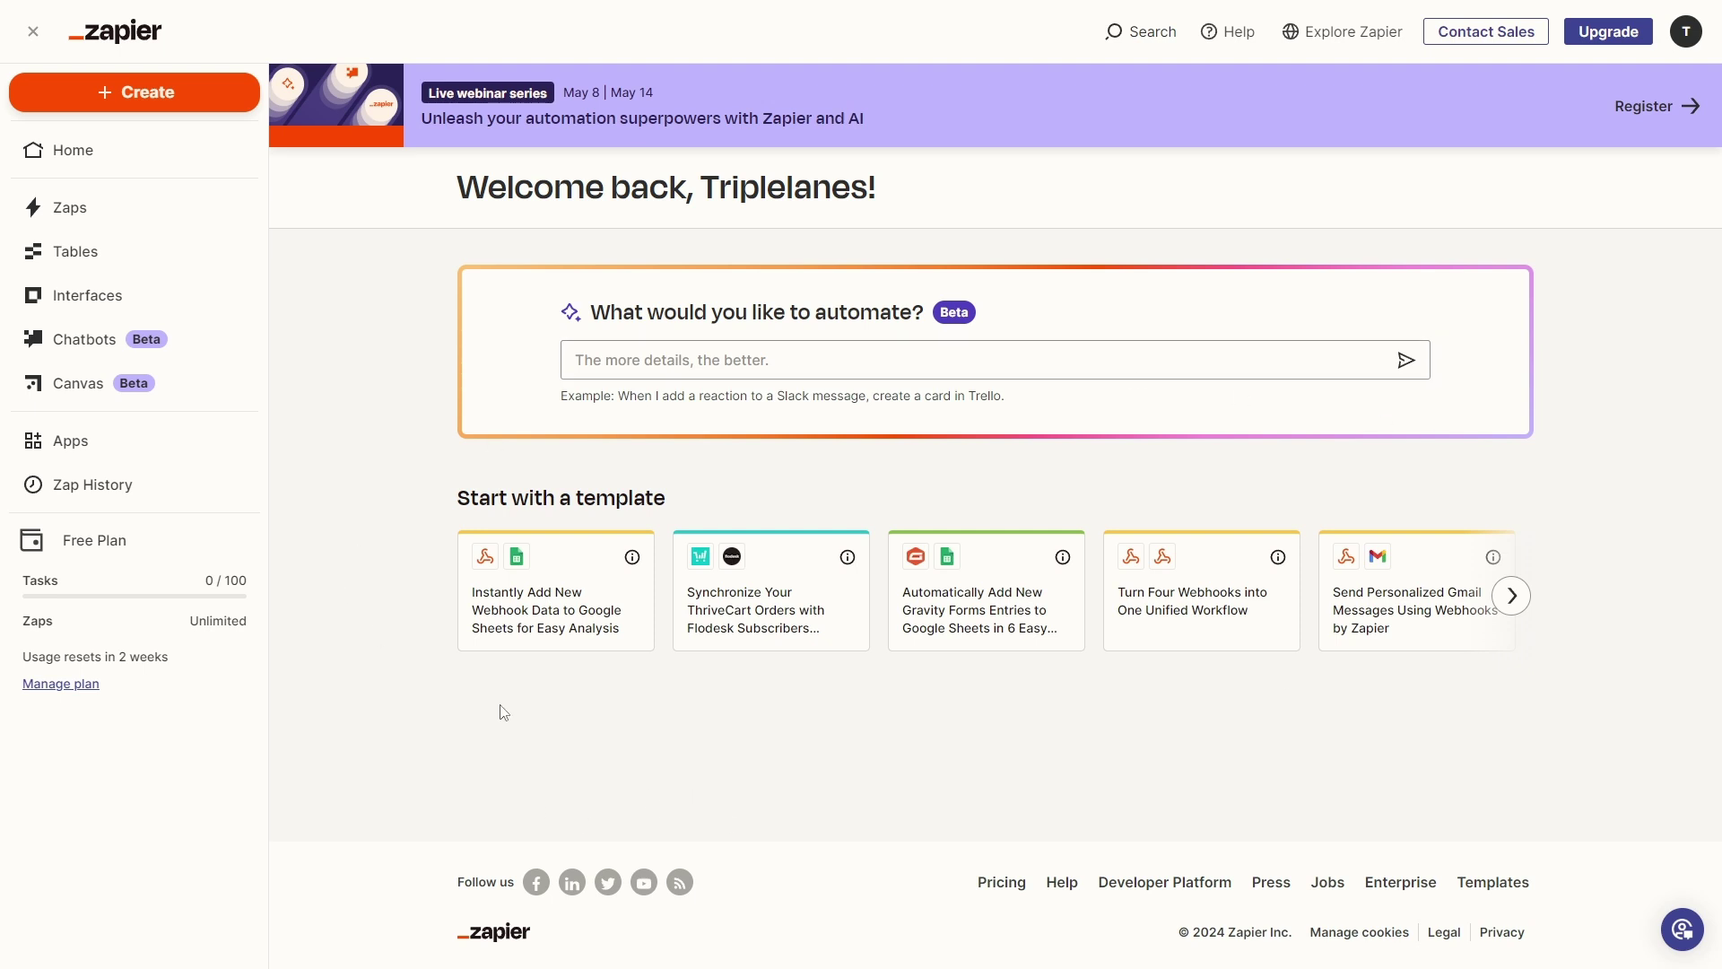
- Switch to Zapier, create a new Zap and name it "Zapier Google Sheet Demo"
{"action": "left_click", "coordinate": [170, 105]}
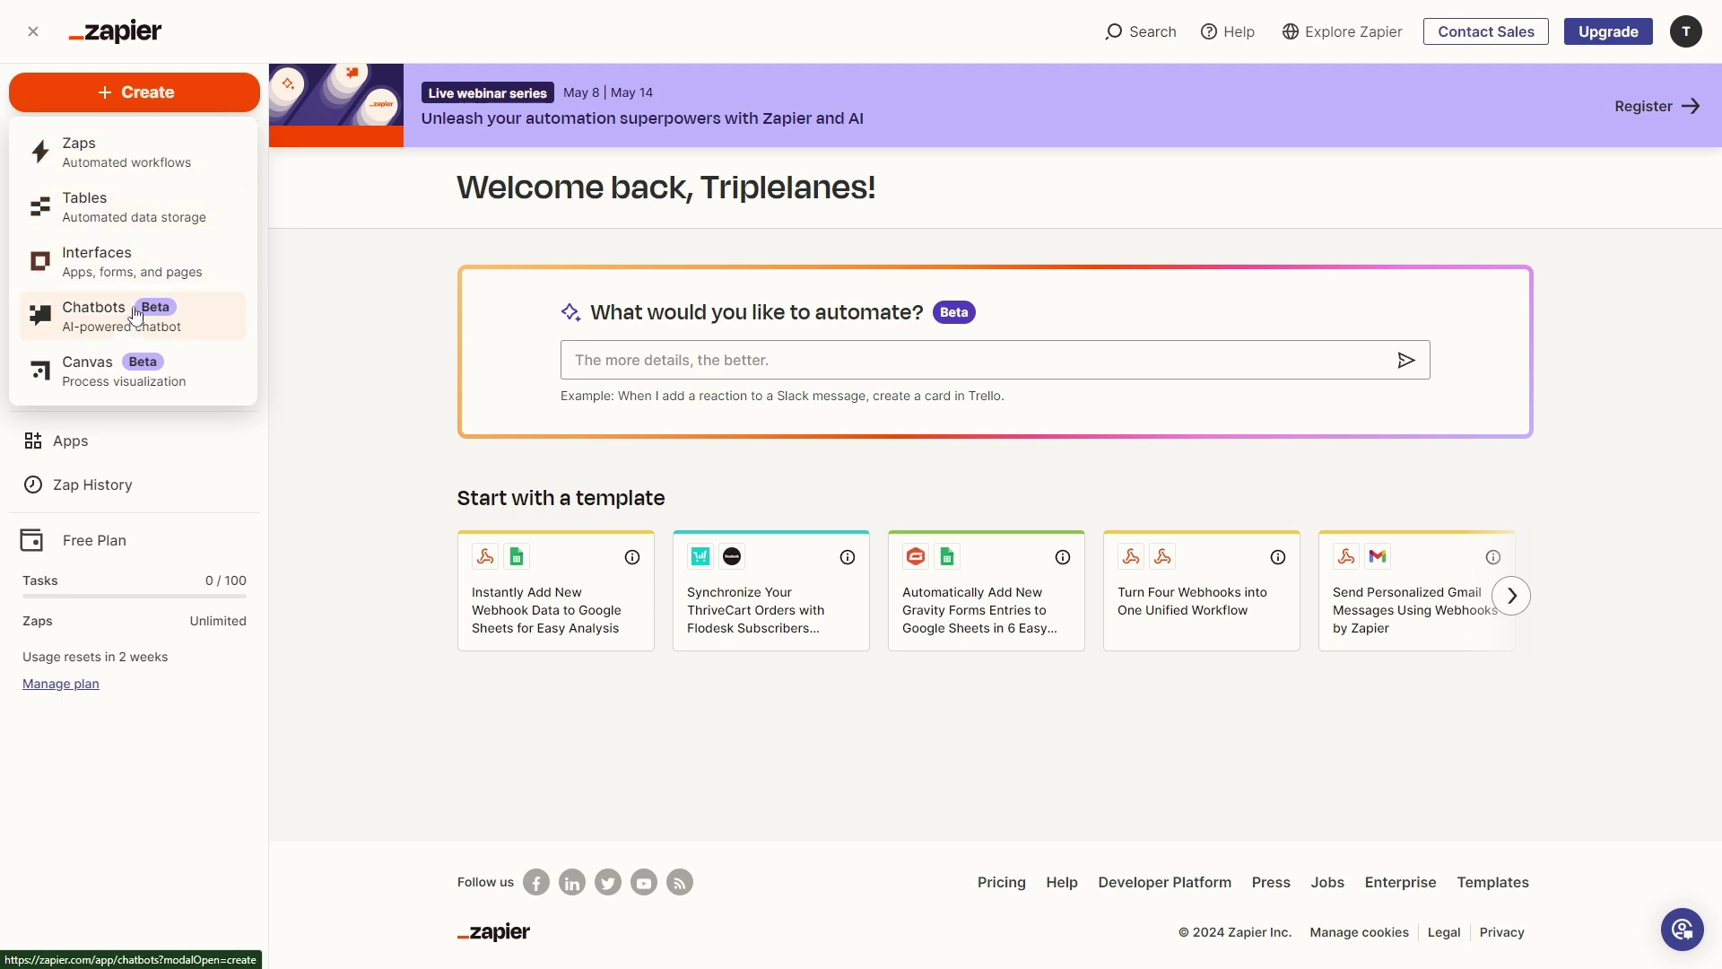
{"action": "left_click", "coordinate": [144, 159]}
{"action": "left_click", "coordinate": [221, 31]}
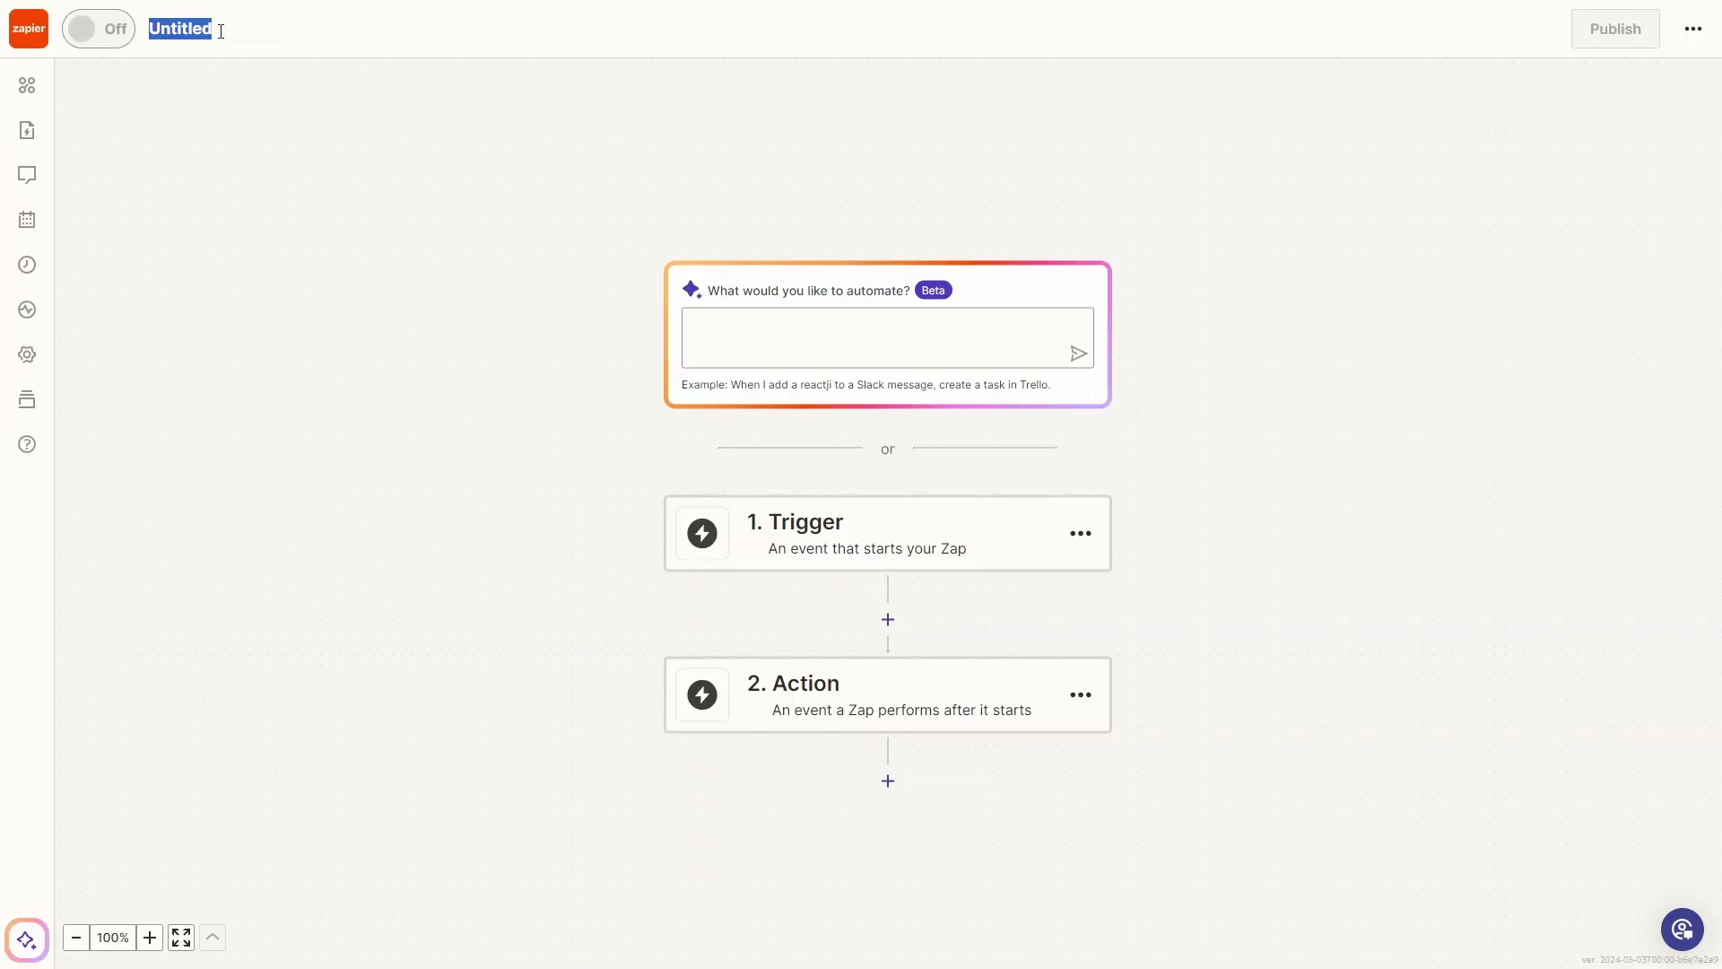
{"action": "type", "text": "Zapier Google Sheet Demo"}
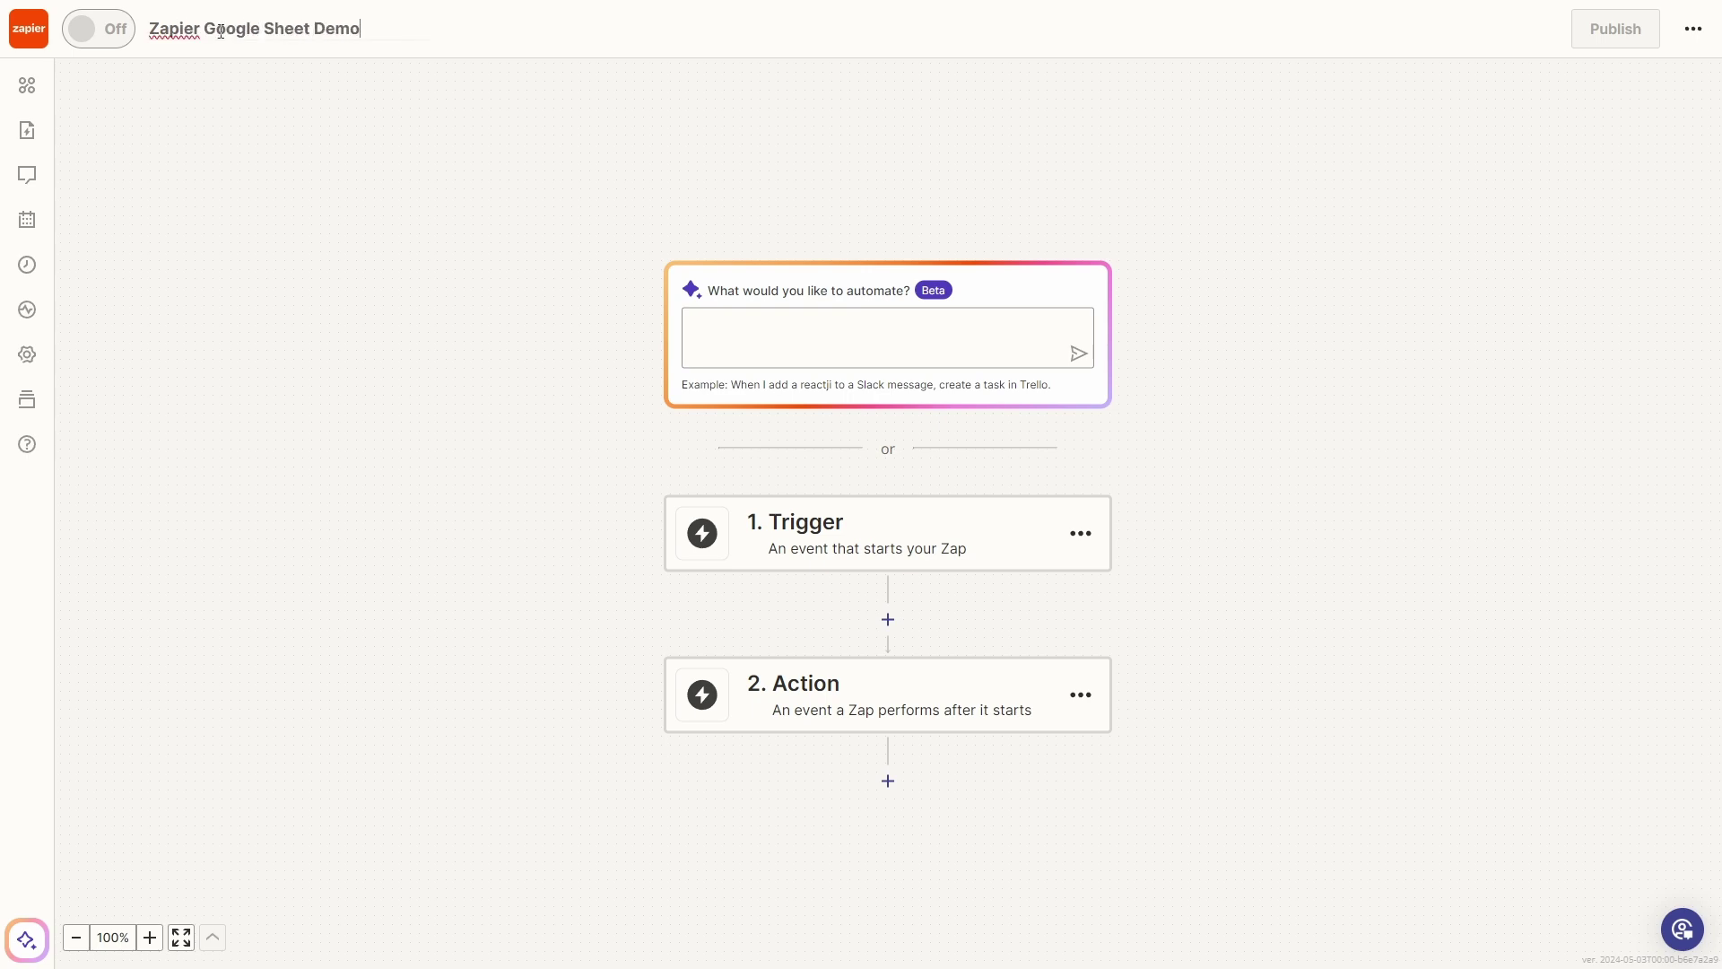
{"action": "key", "text": "Return"}
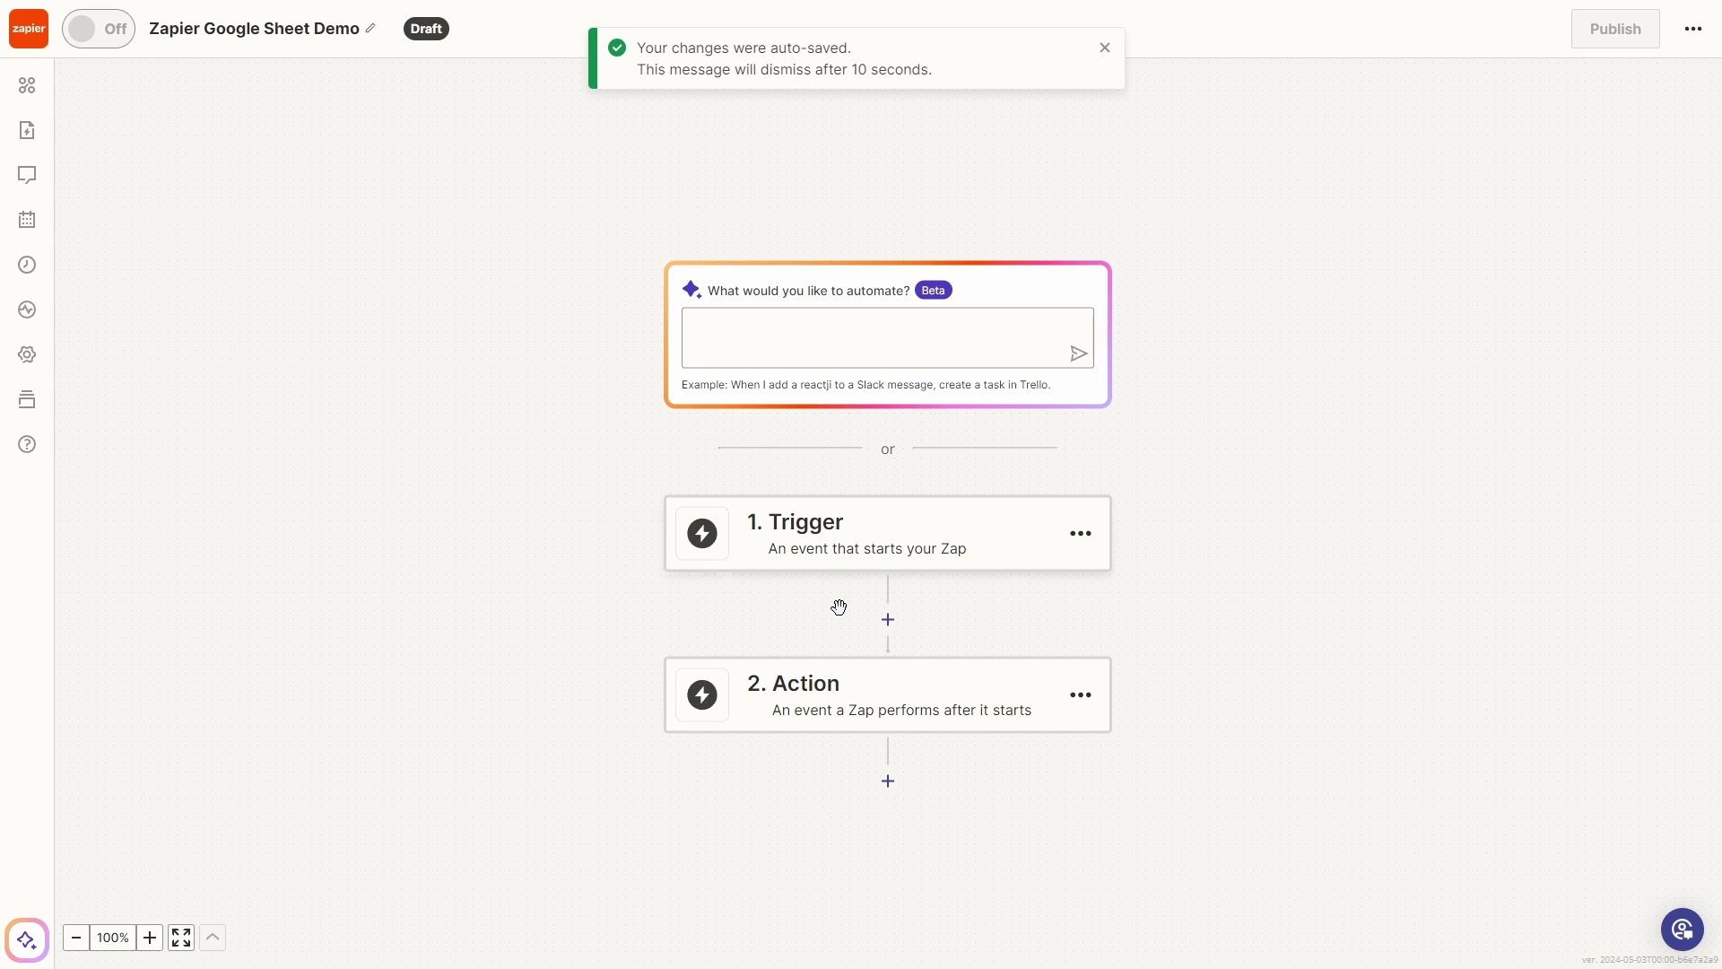
- Set the Zap's trigger to Webhooks by Zapier with the Catch Hook event
{"action": "left_click", "coordinate": [872, 537]}
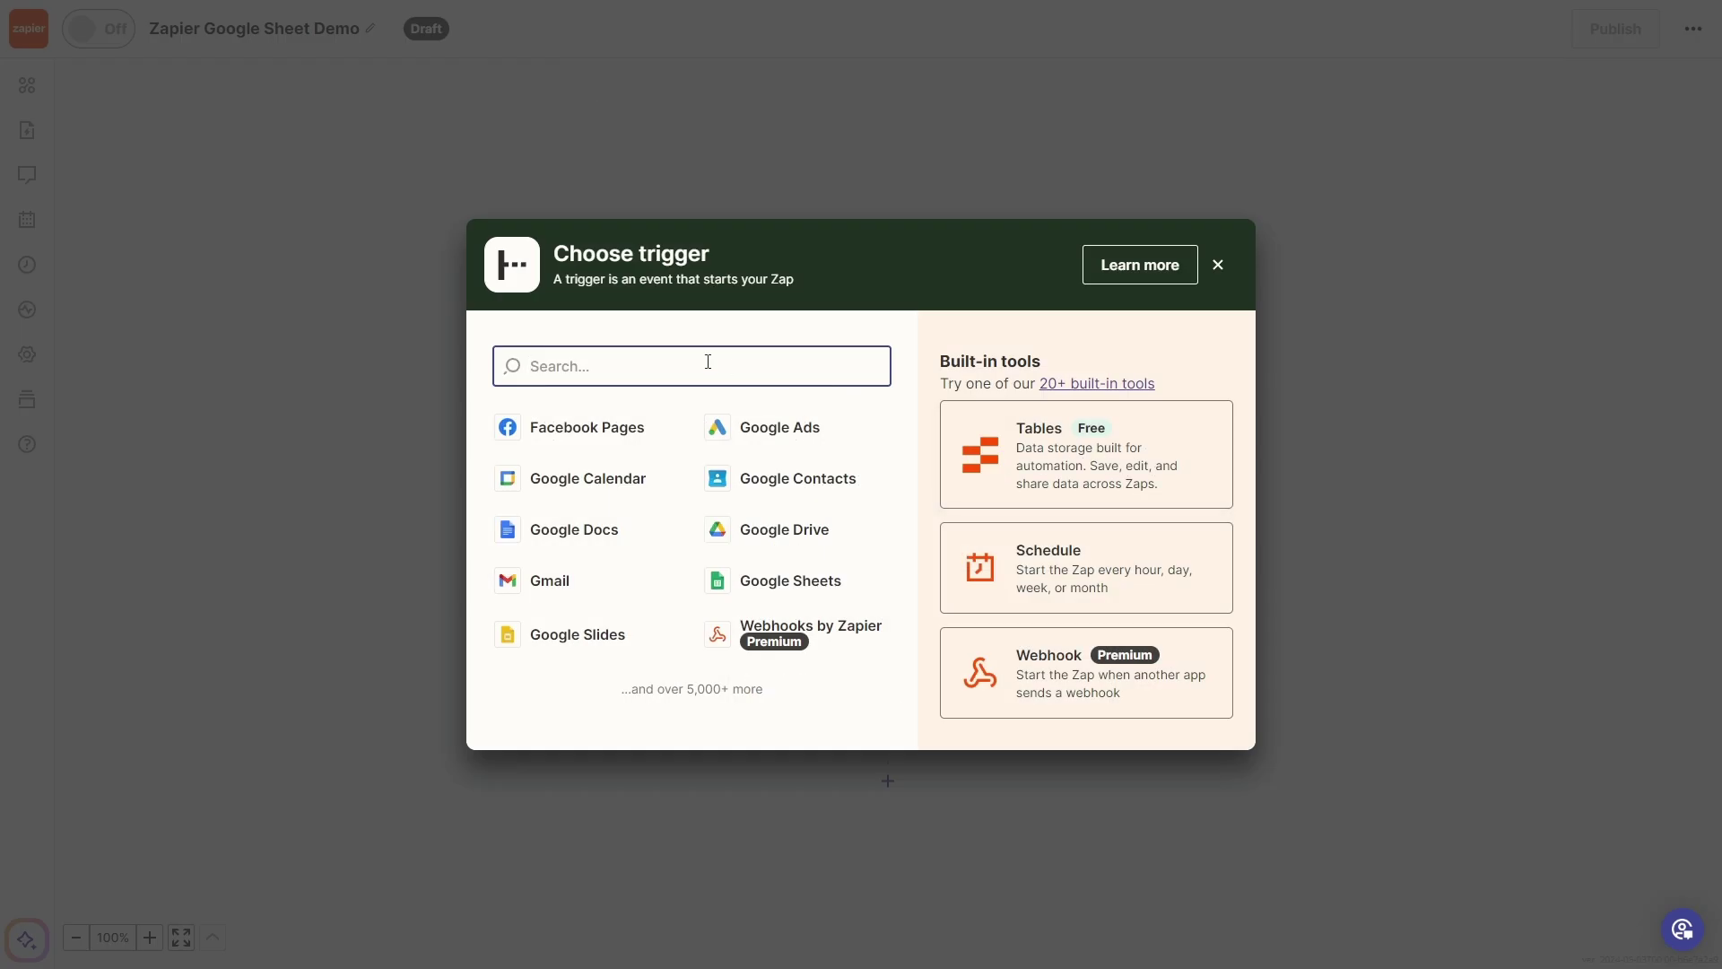
{"action": "type", "text": "webhook"}
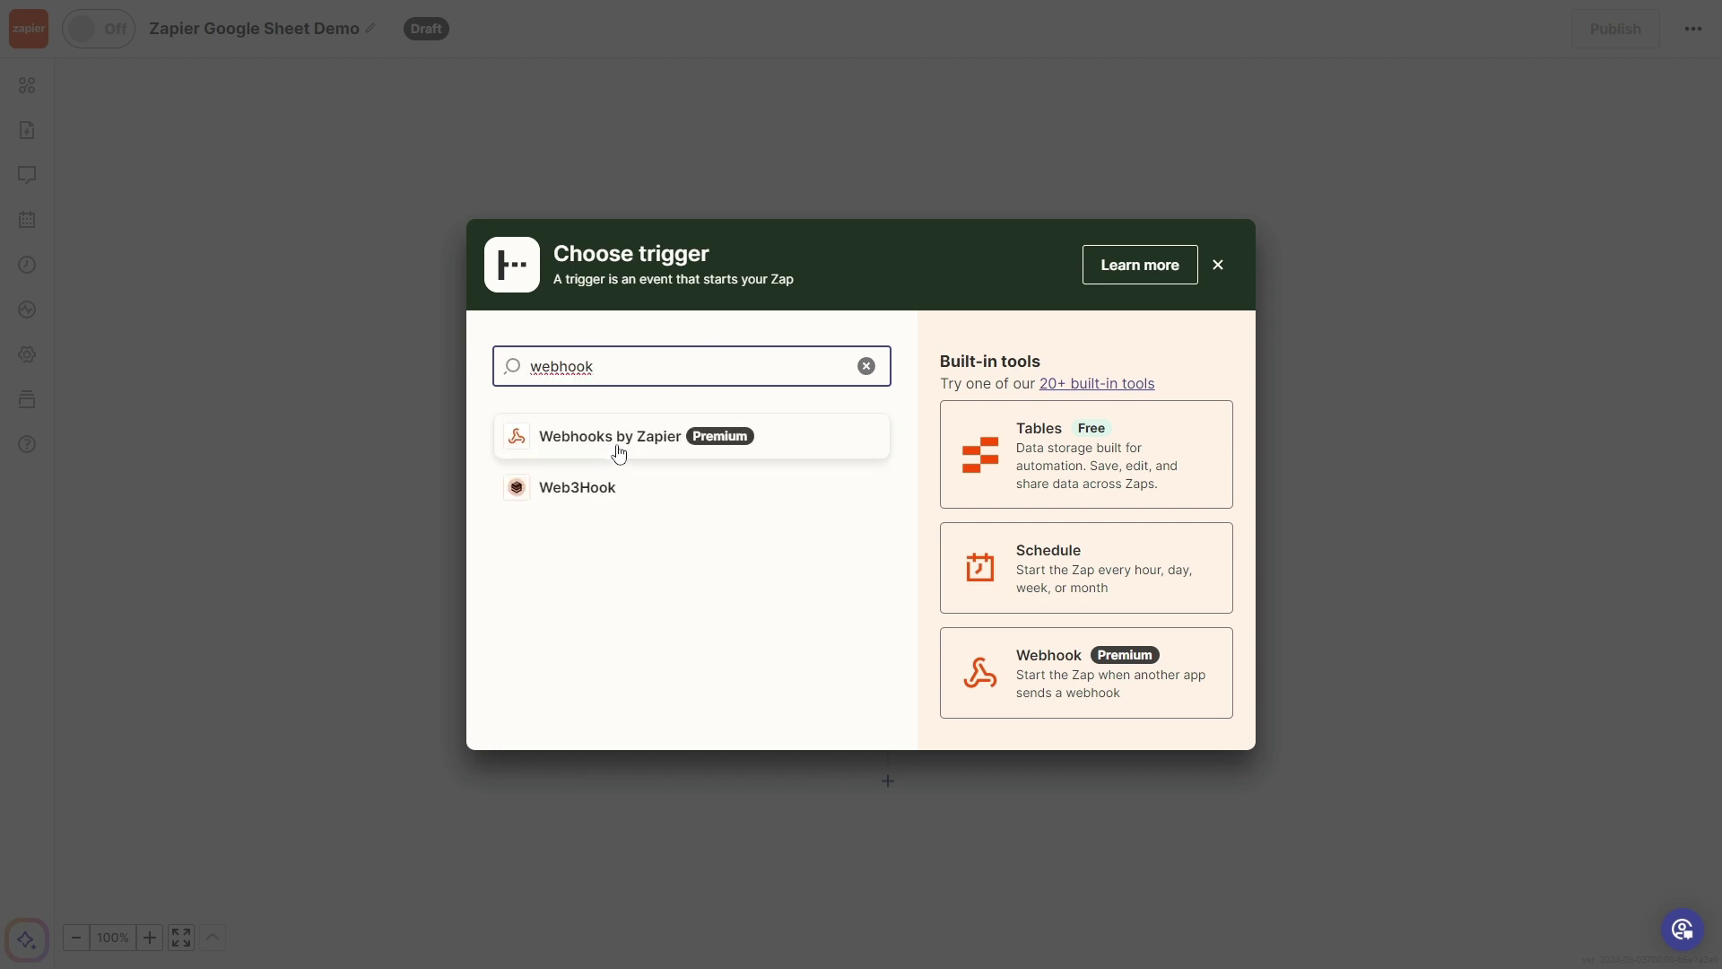
{"action": "left_click", "coordinate": [619, 454]}
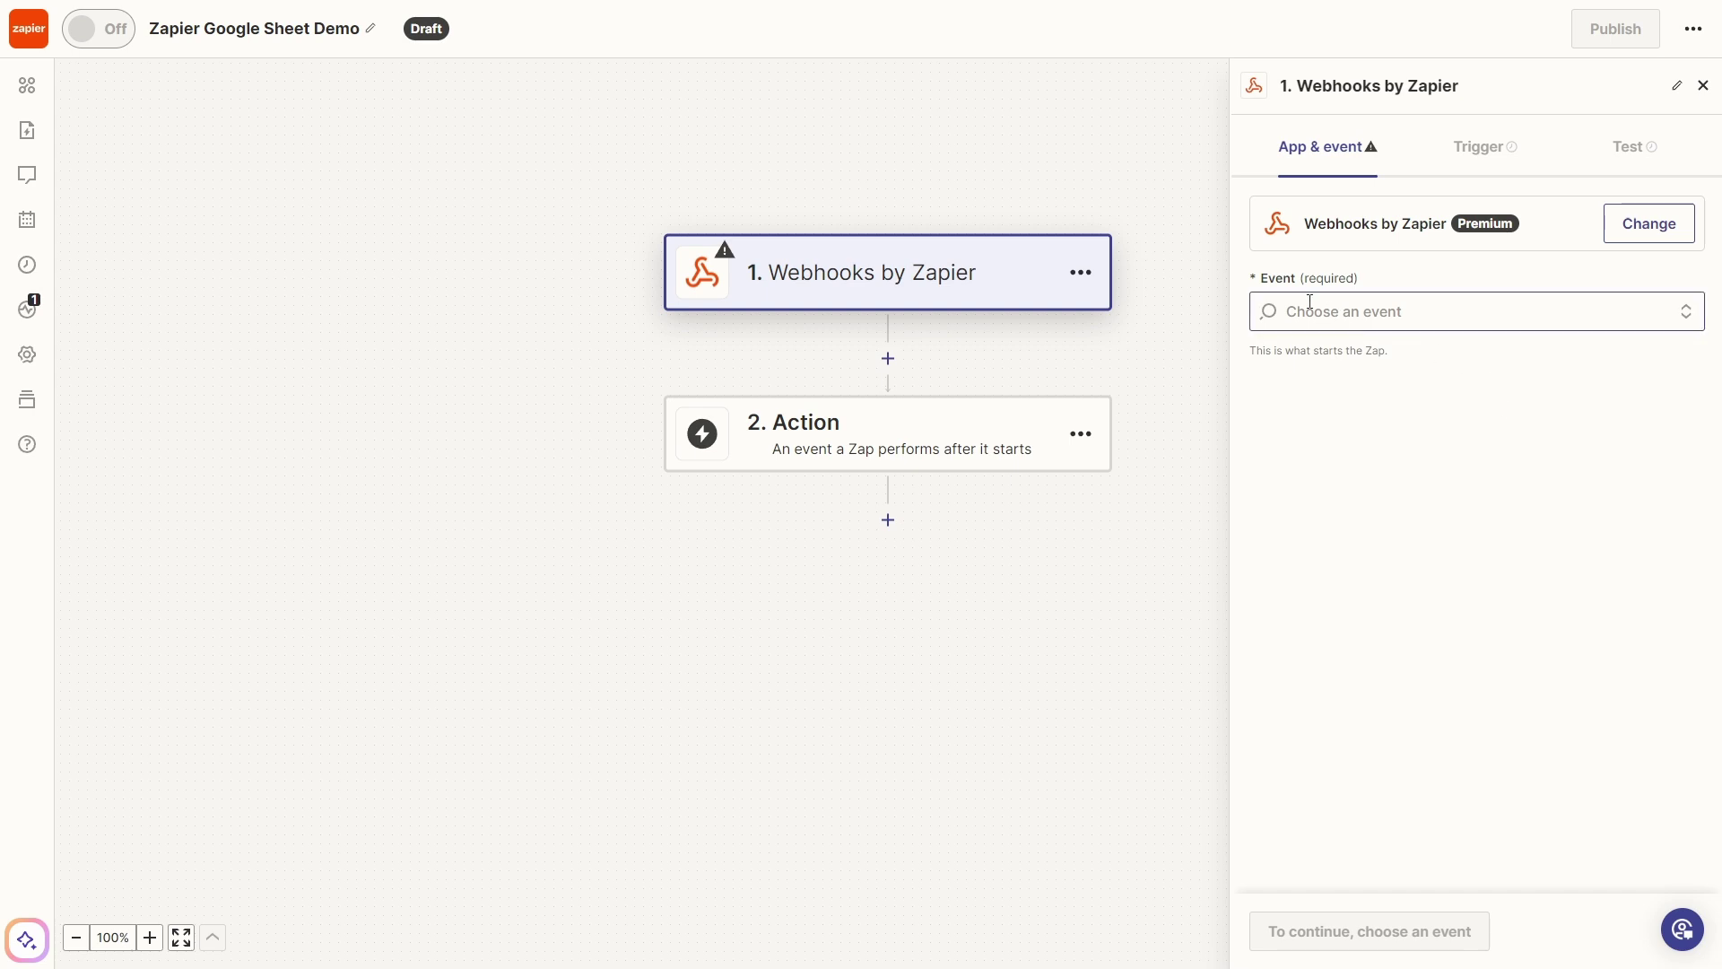
{"action": "left_click", "coordinate": [1441, 317]}
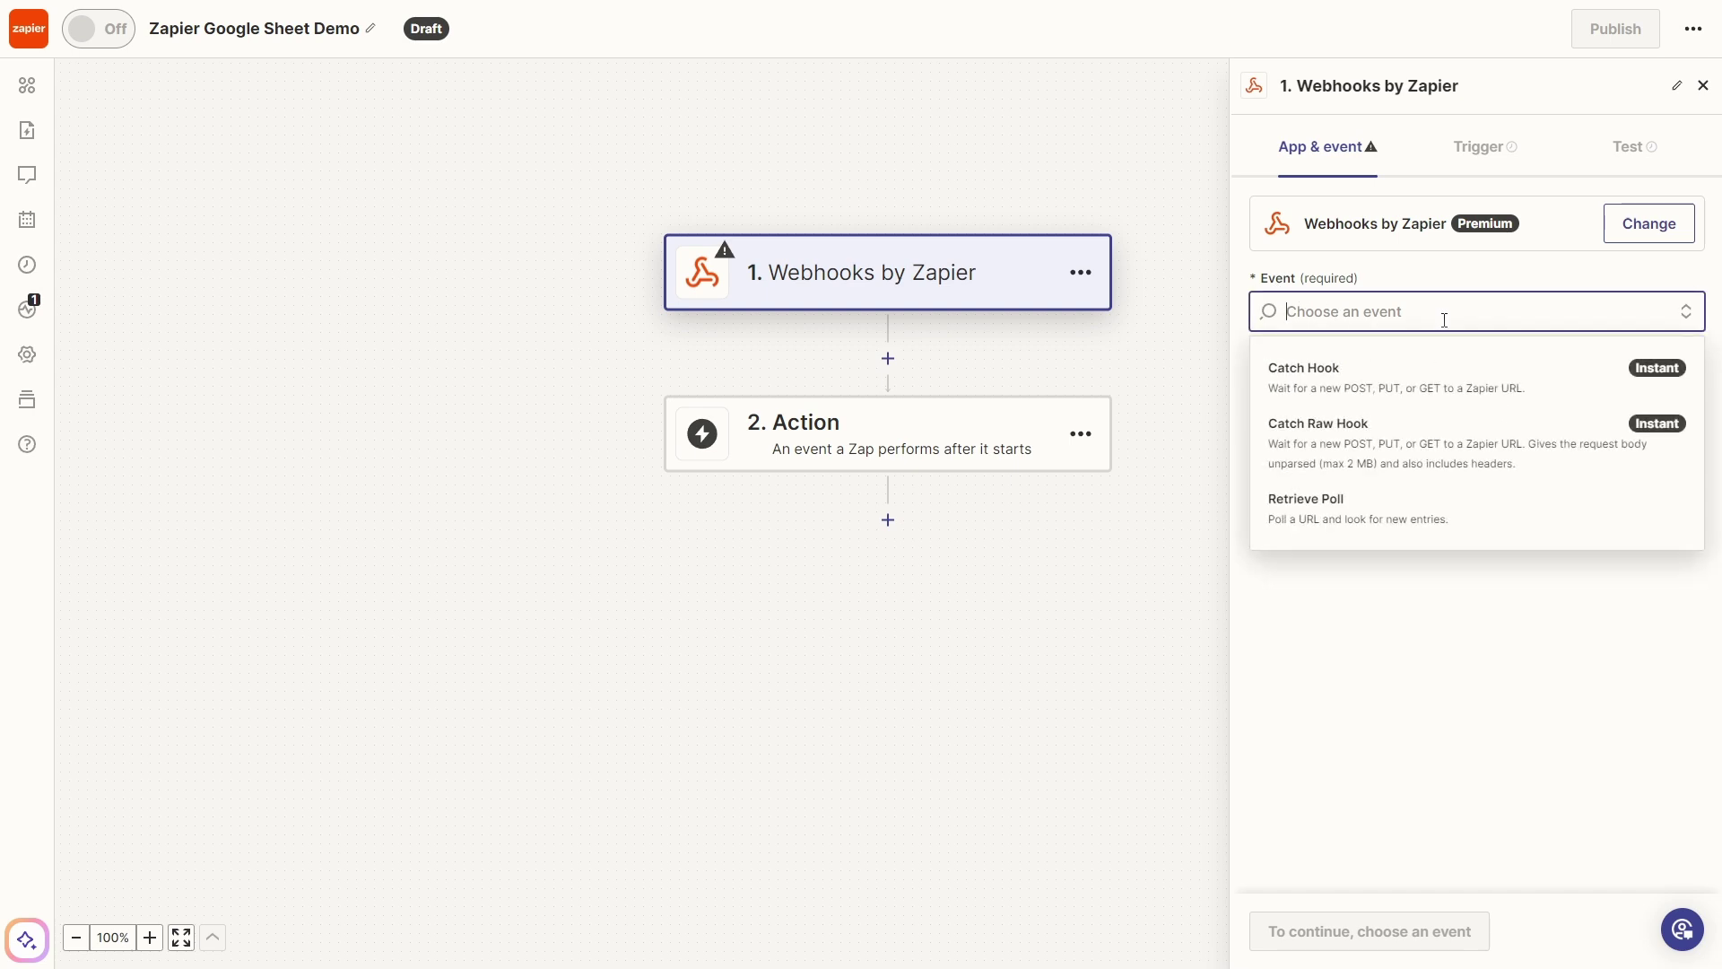
{"action": "left_click", "coordinate": [1422, 389]}
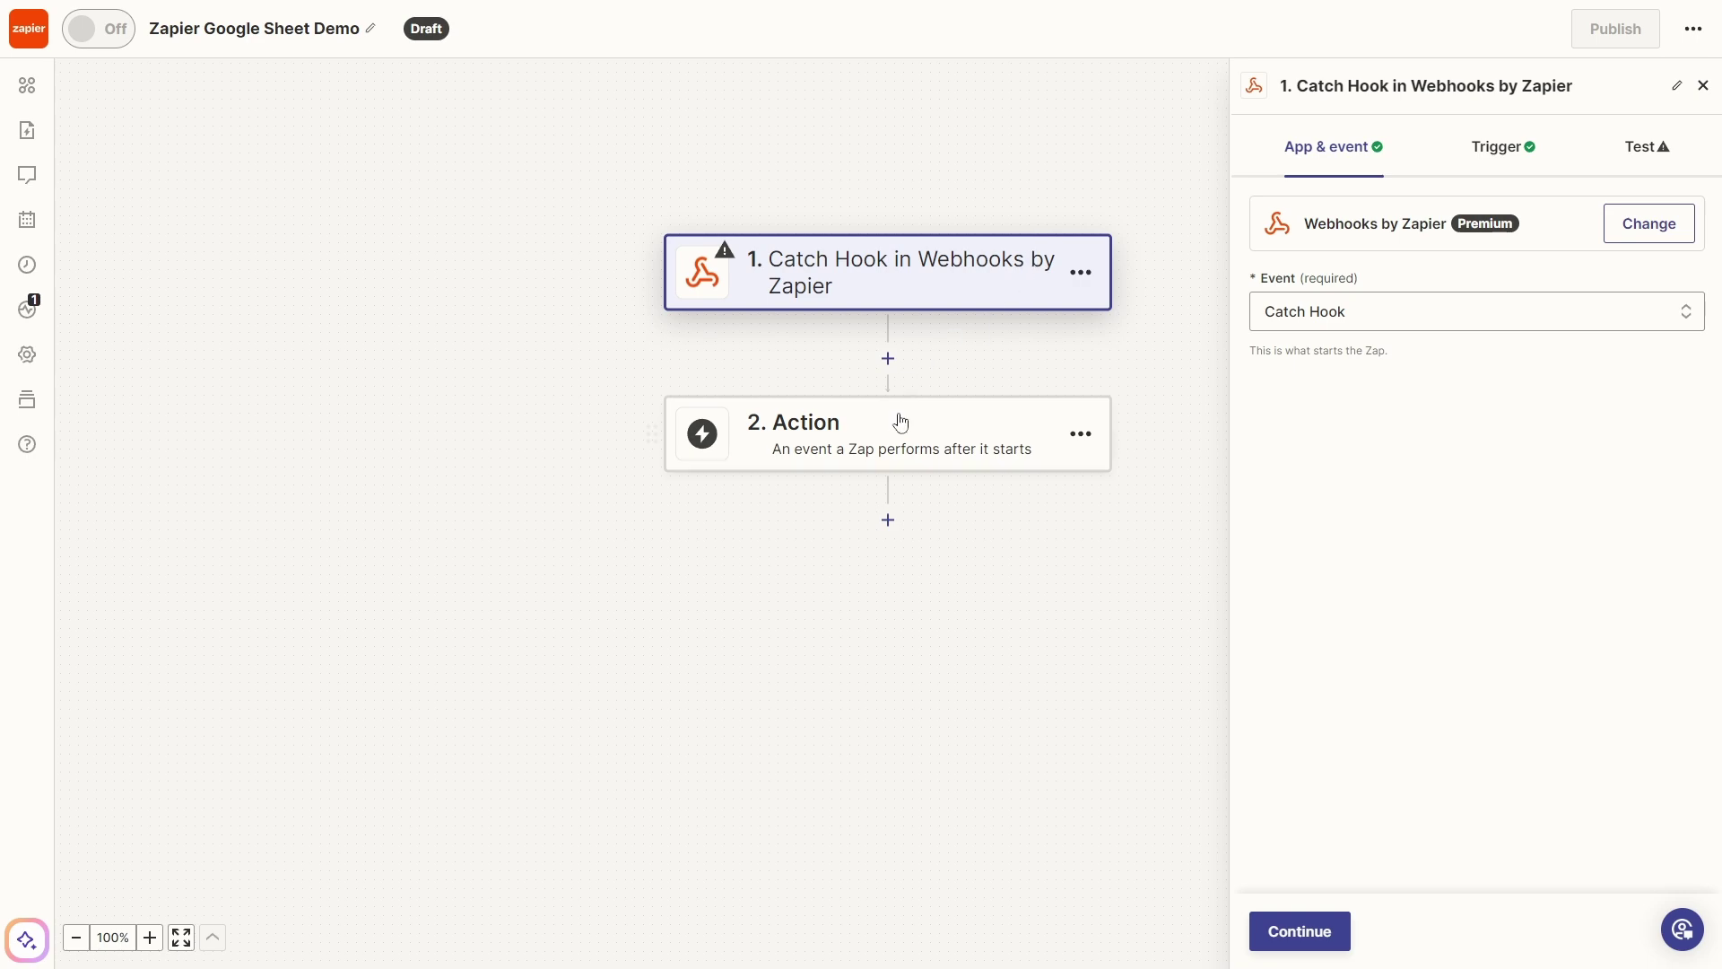
- Set the Zap's action to Google Sheets with the Create Spreadsheet Row event and continue to the account settings
{"action": "scroll", "coordinate": [897, 503], "scroll_direction": "right", "scroll_amount": 3}
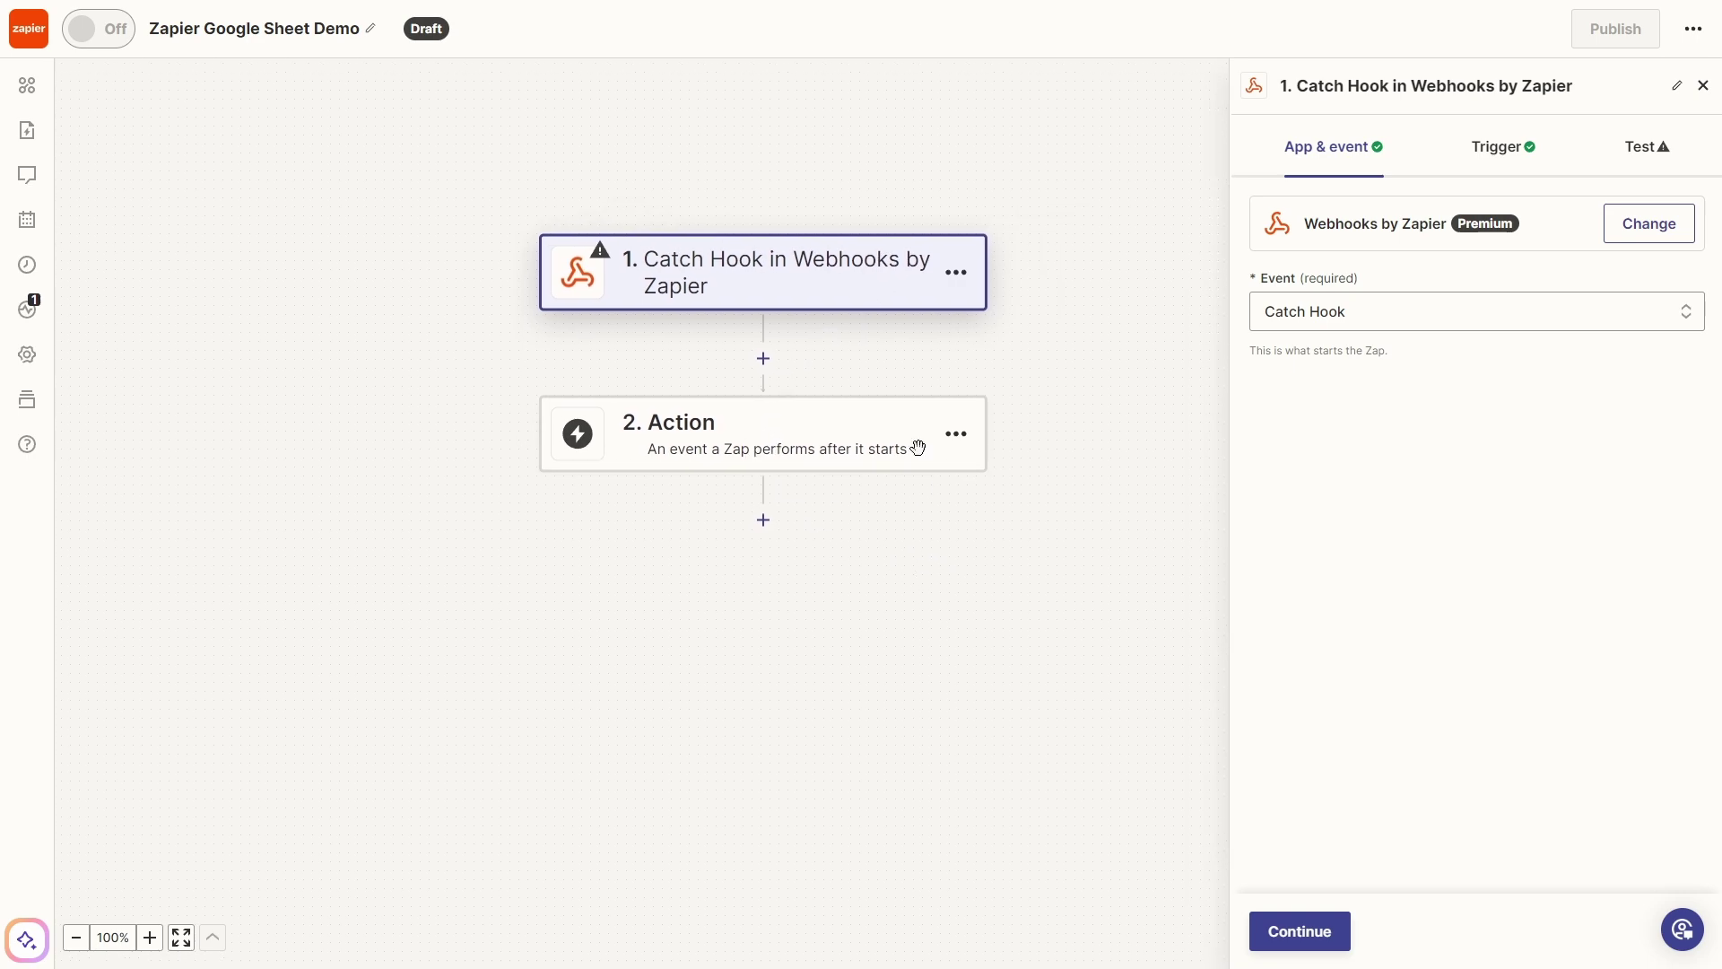
{"action": "left_click", "coordinate": [709, 434]}
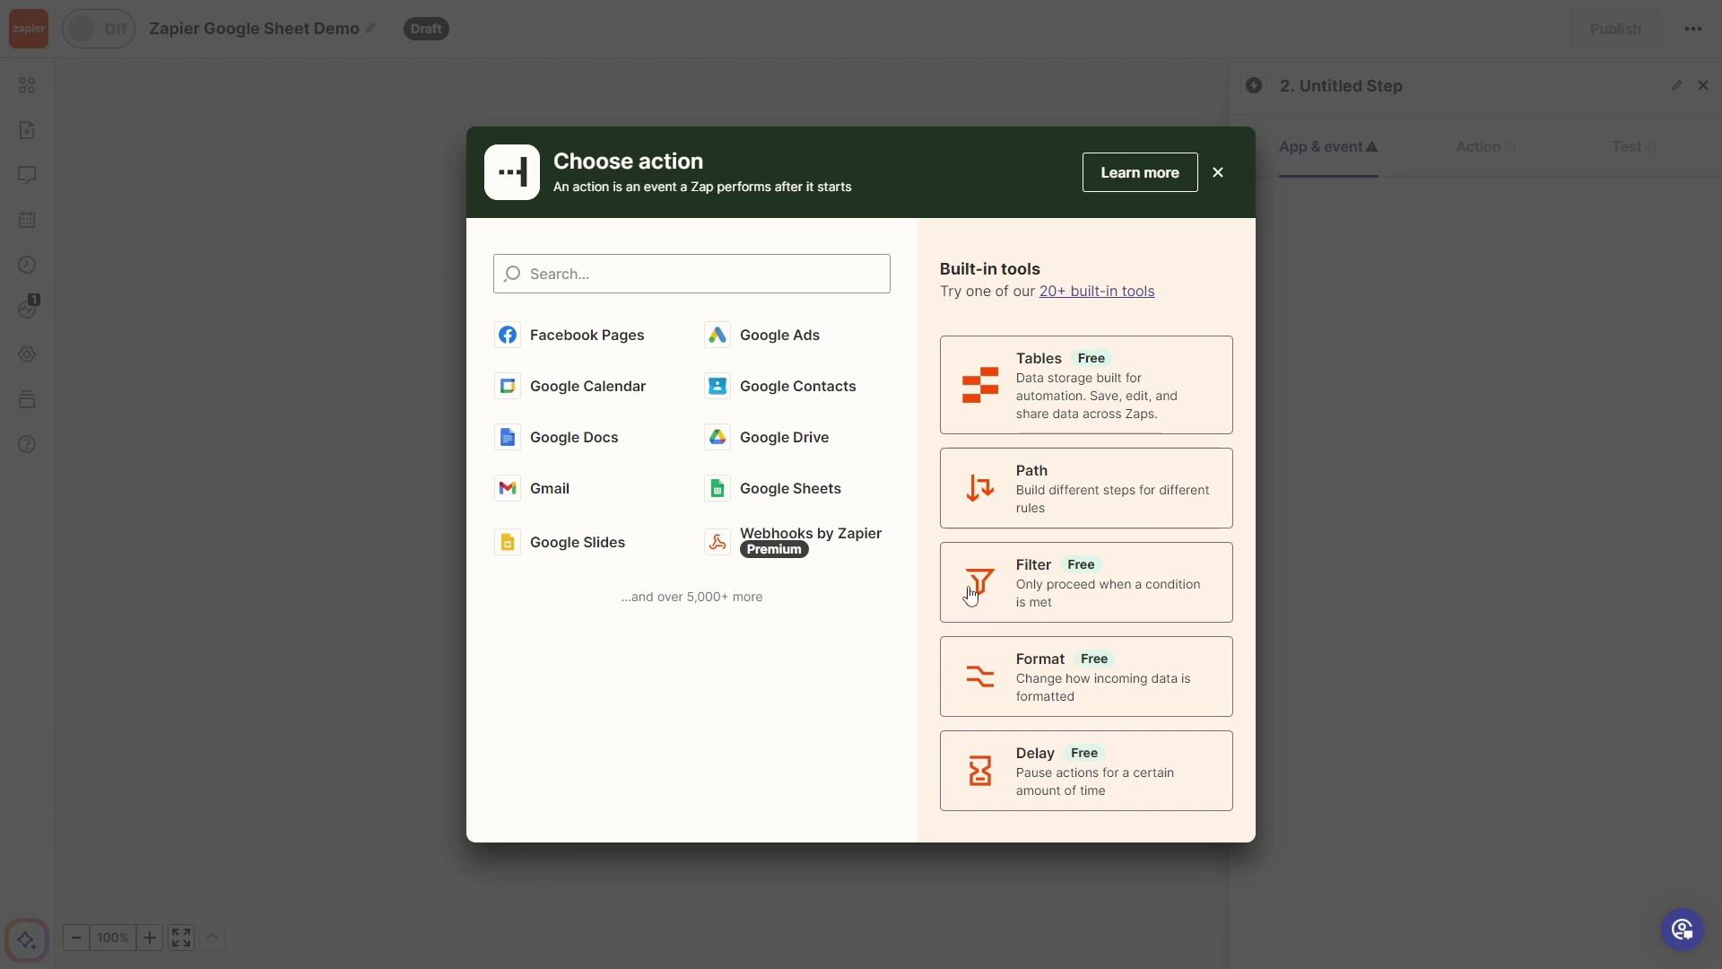
{"action": "left_click", "coordinate": [815, 496]}
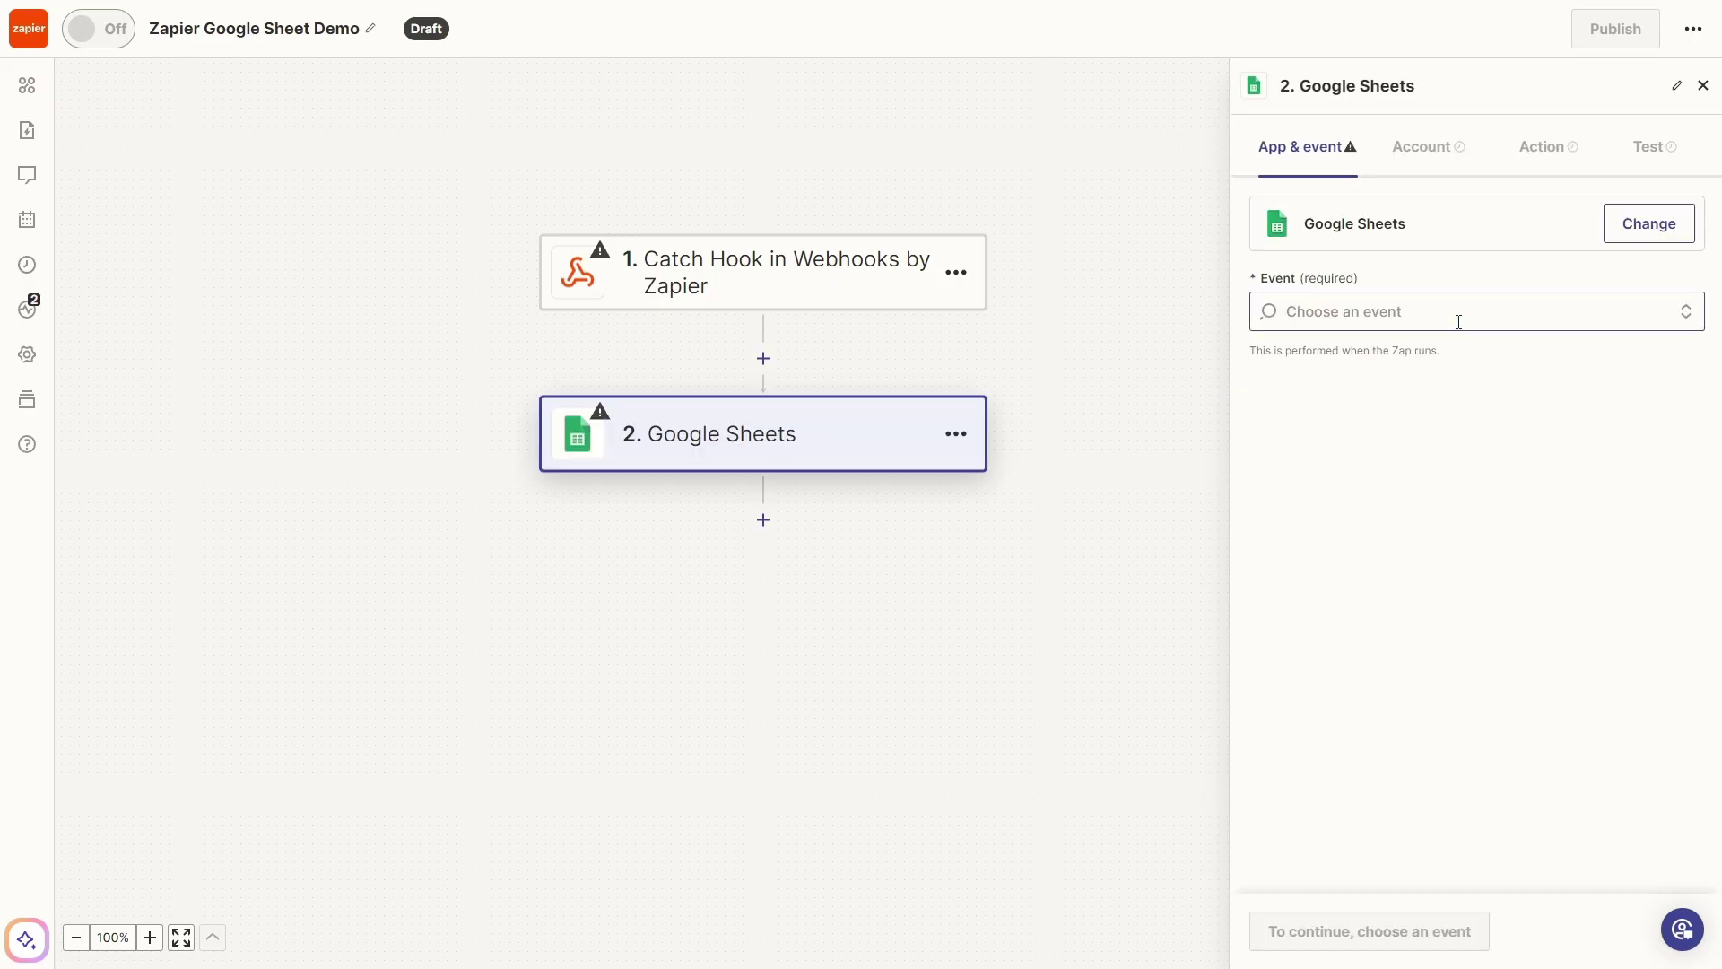
{"action": "left_click", "coordinate": [1459, 321]}
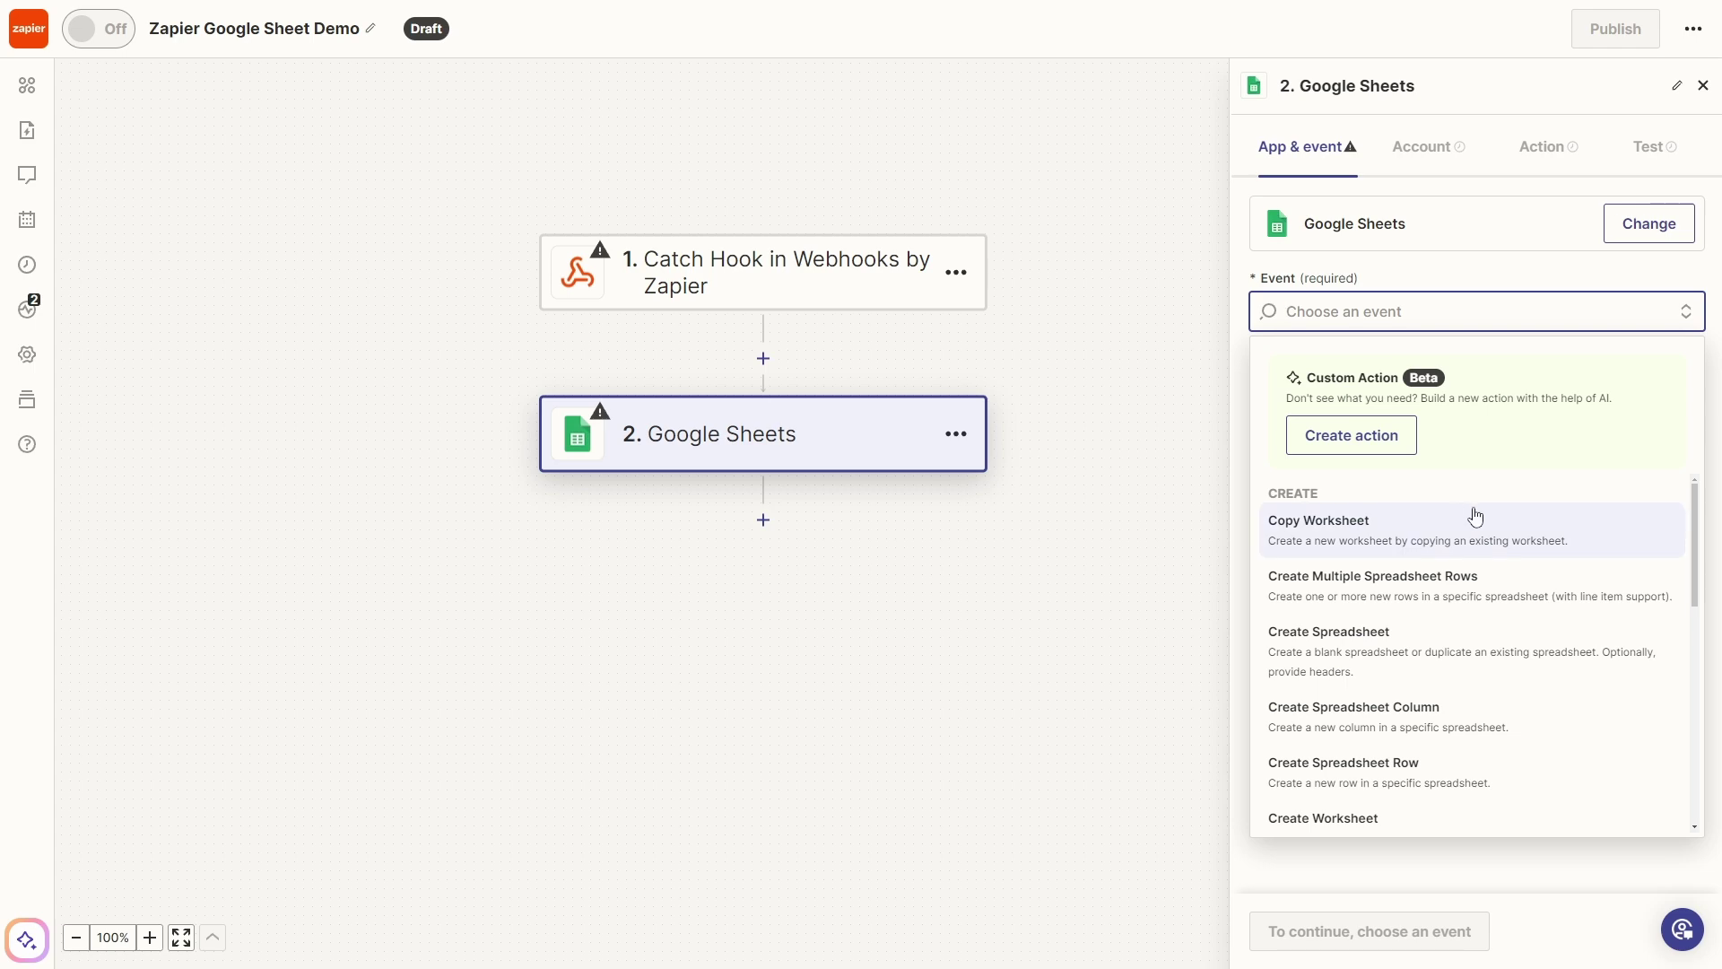
{"action": "scroll", "coordinate": [1472, 513], "scroll_direction": "down", "scroll_amount": 5}
{"action": "scroll", "coordinate": [1477, 518], "scroll_direction": "down", "scroll_amount": 2}
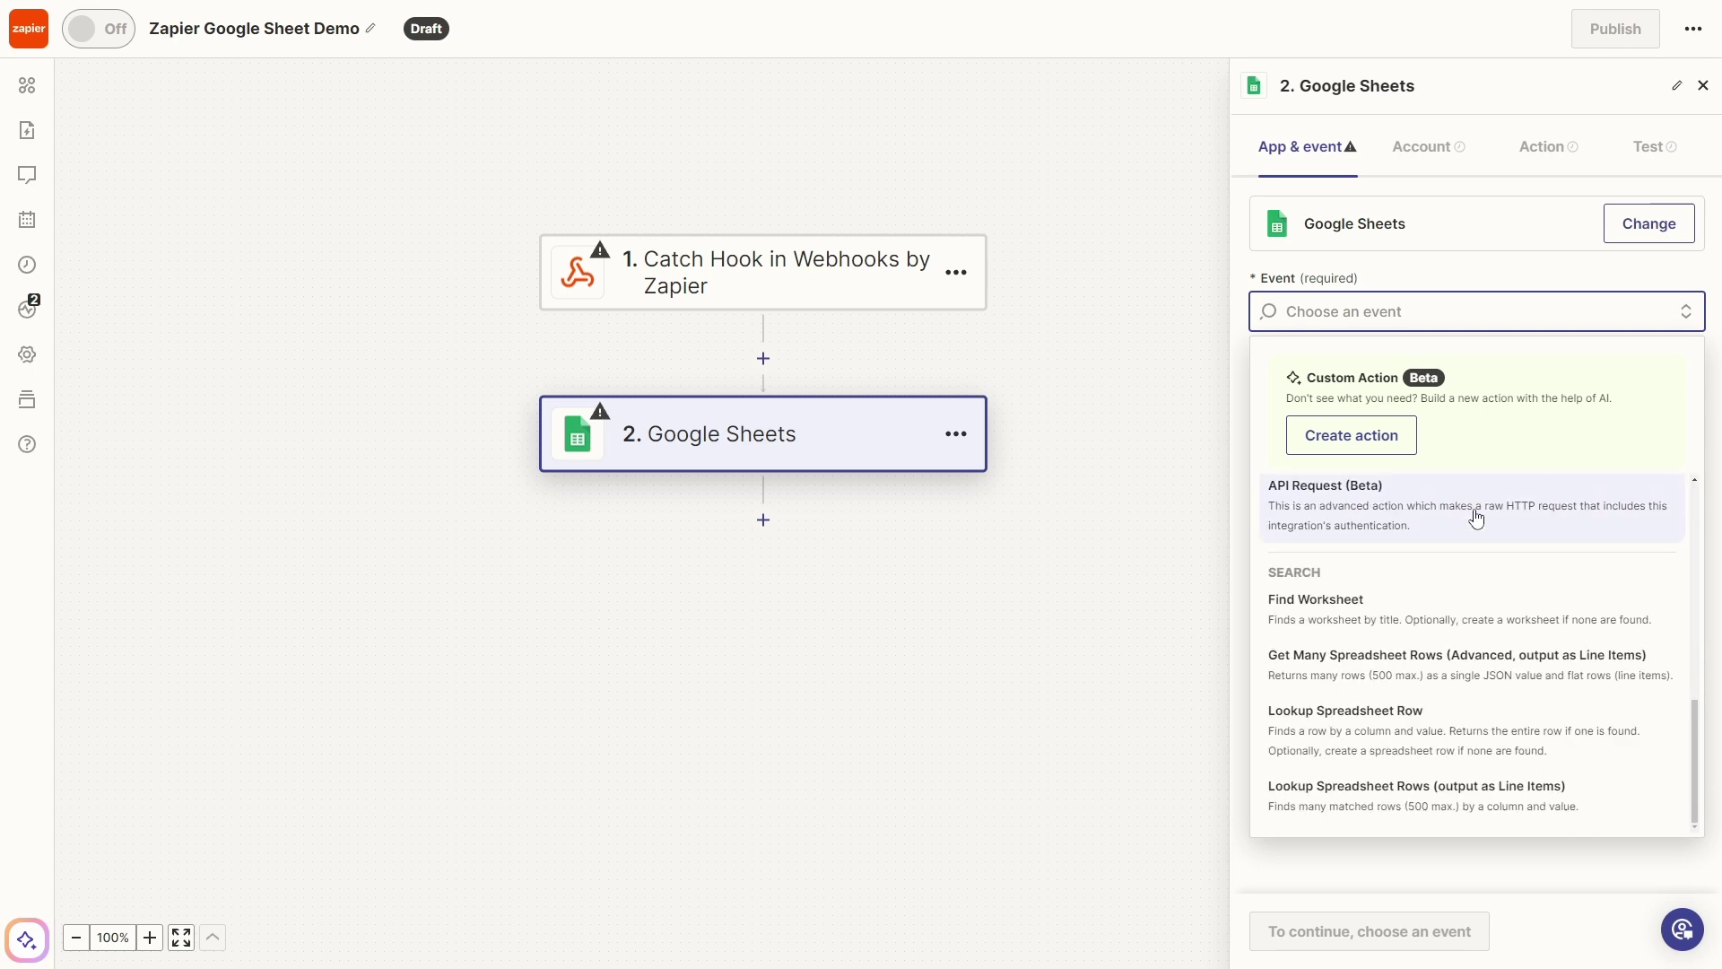
{"action": "scroll", "coordinate": [1477, 518], "scroll_direction": "up", "scroll_amount": 7}
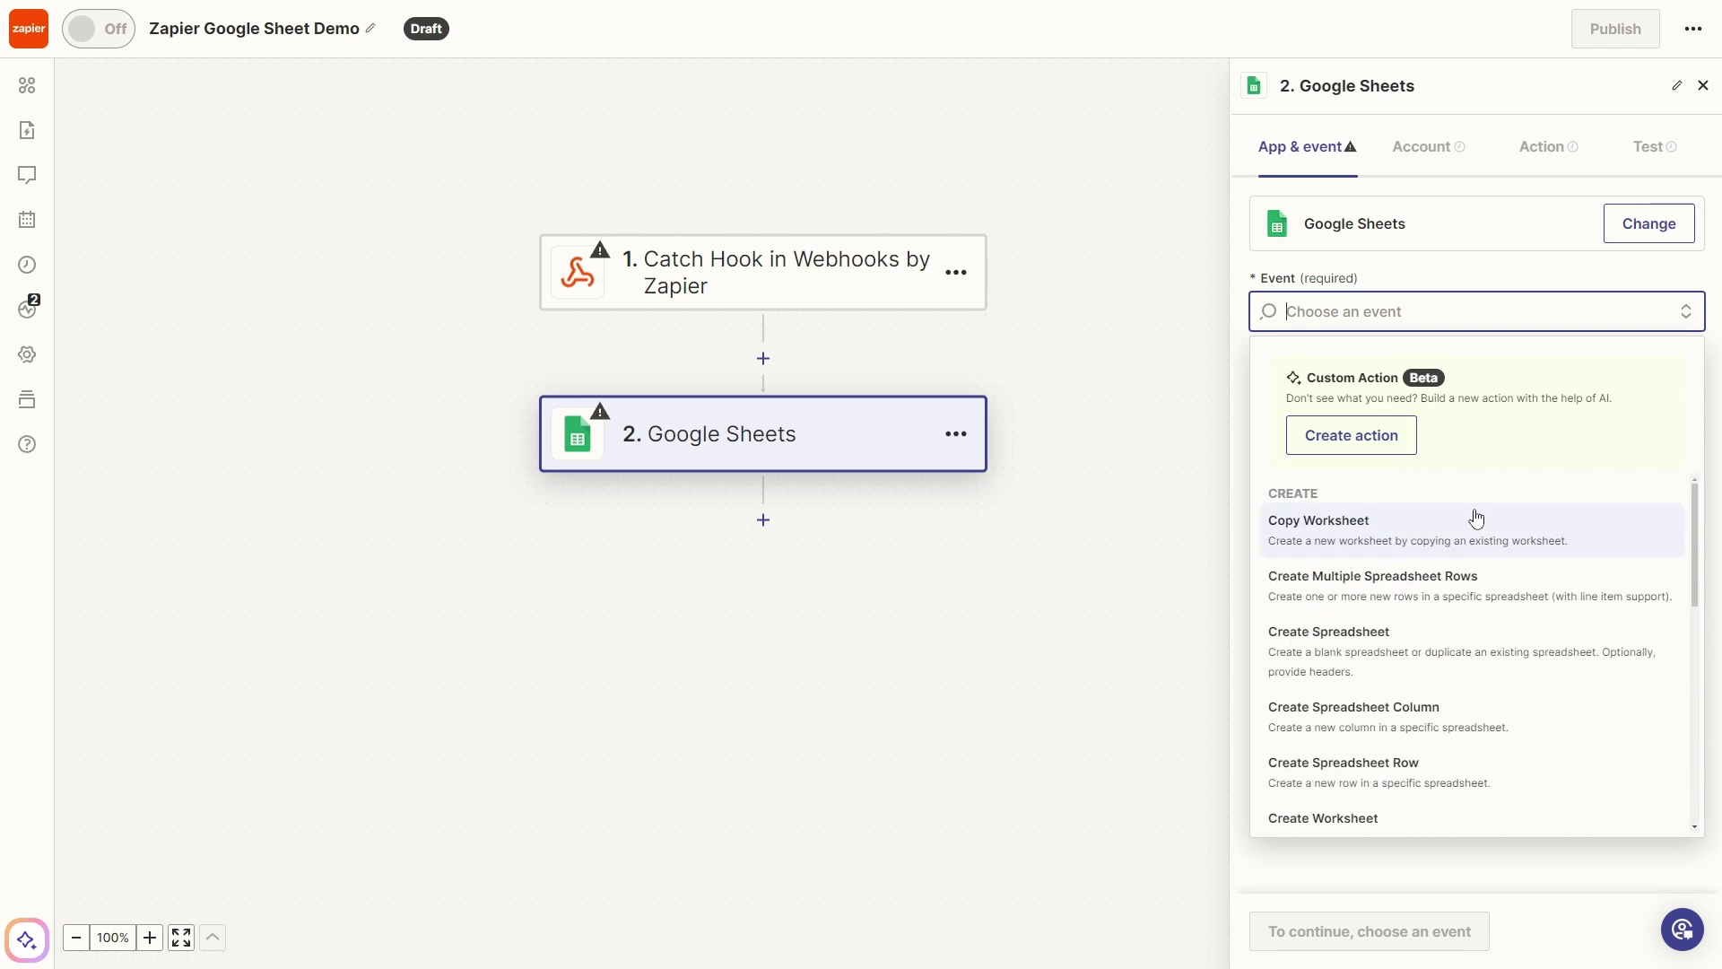
{"action": "scroll", "coordinate": [1480, 529], "scroll_direction": "down", "scroll_amount": 2}
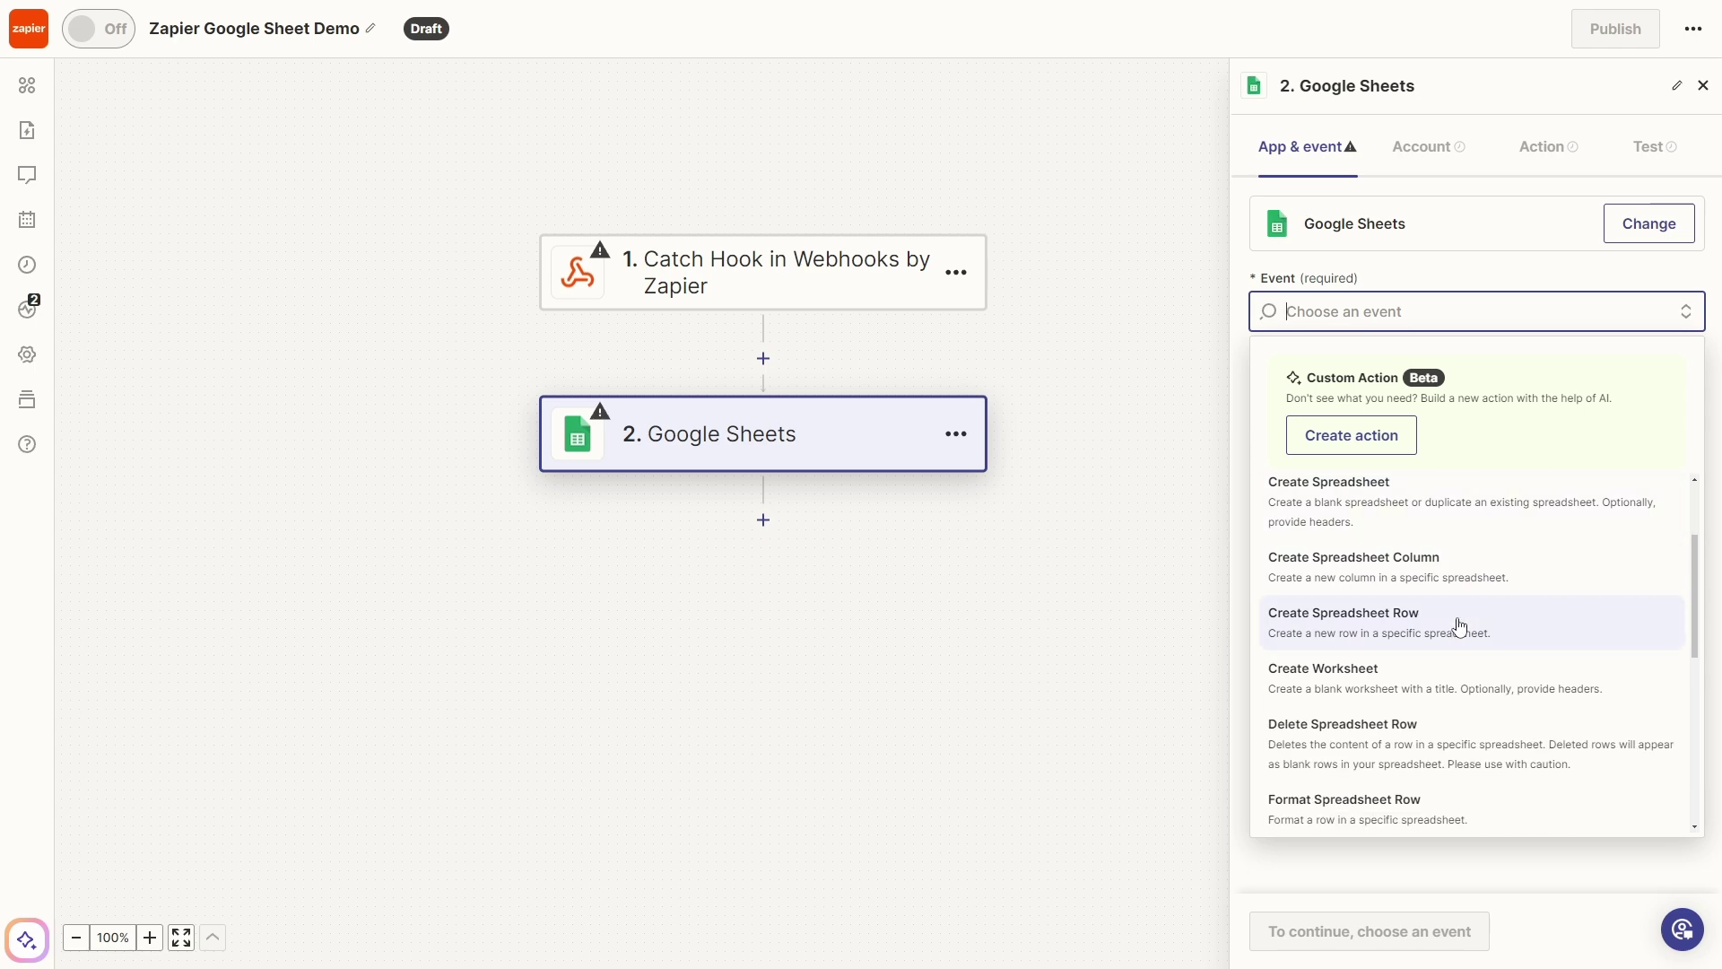
{"action": "left_click", "coordinate": [1418, 638]}
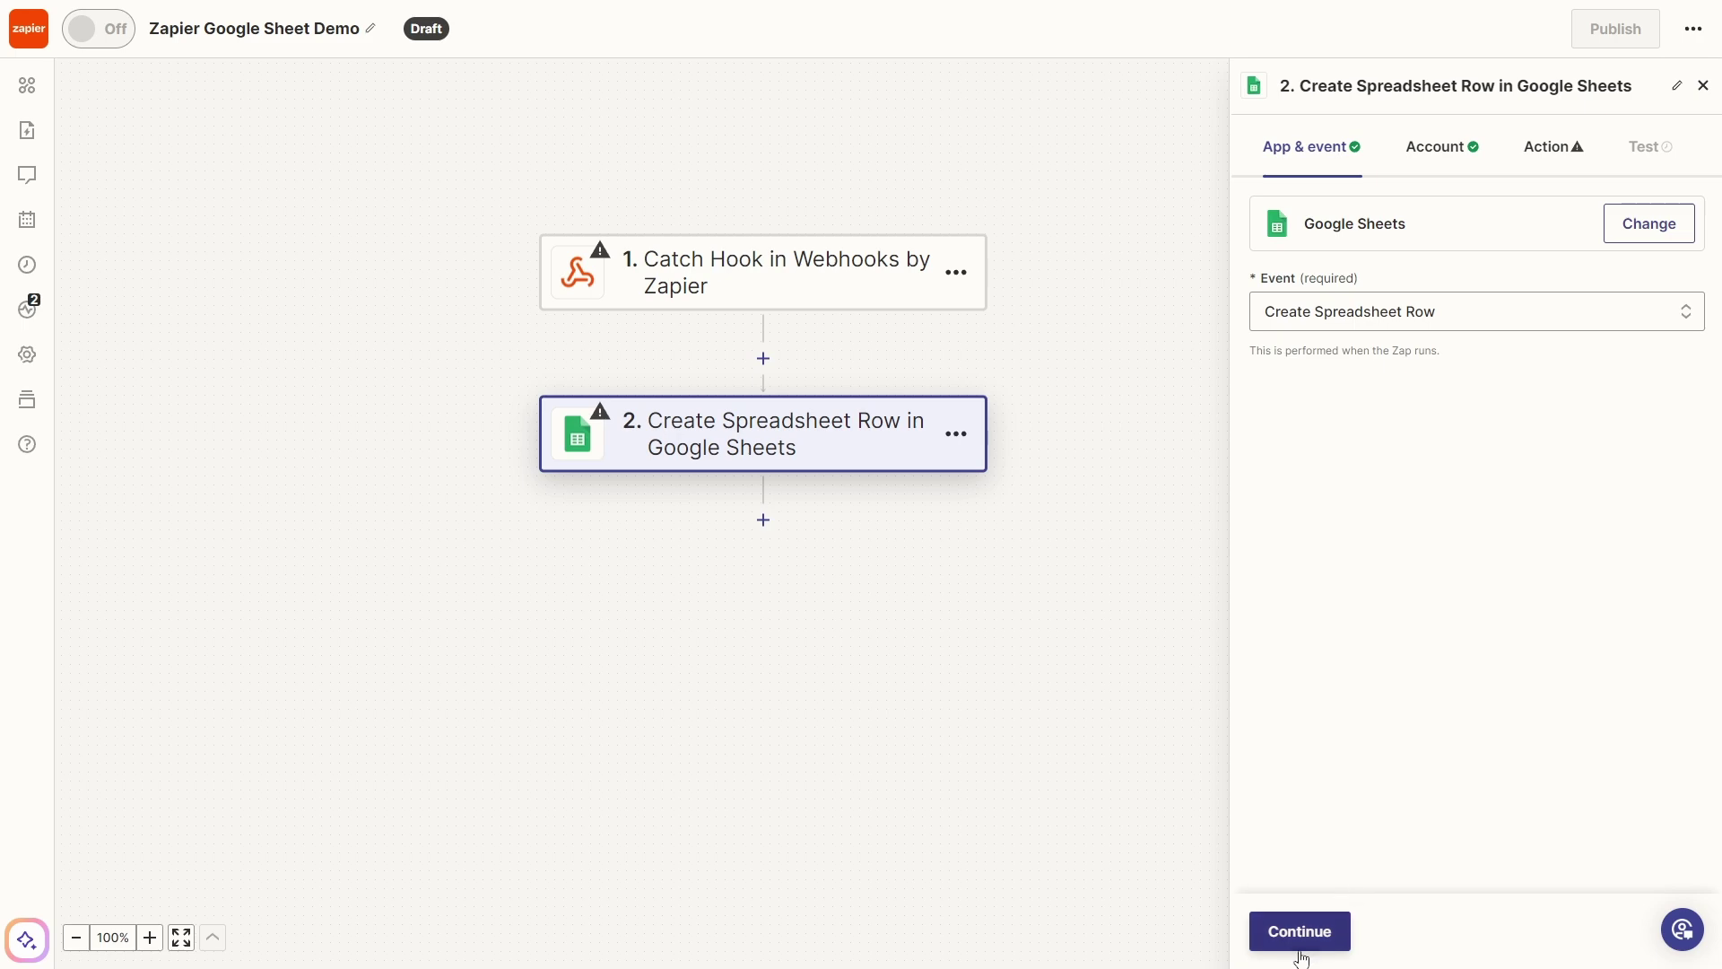
{"action": "left_click", "coordinate": [1323, 938]}
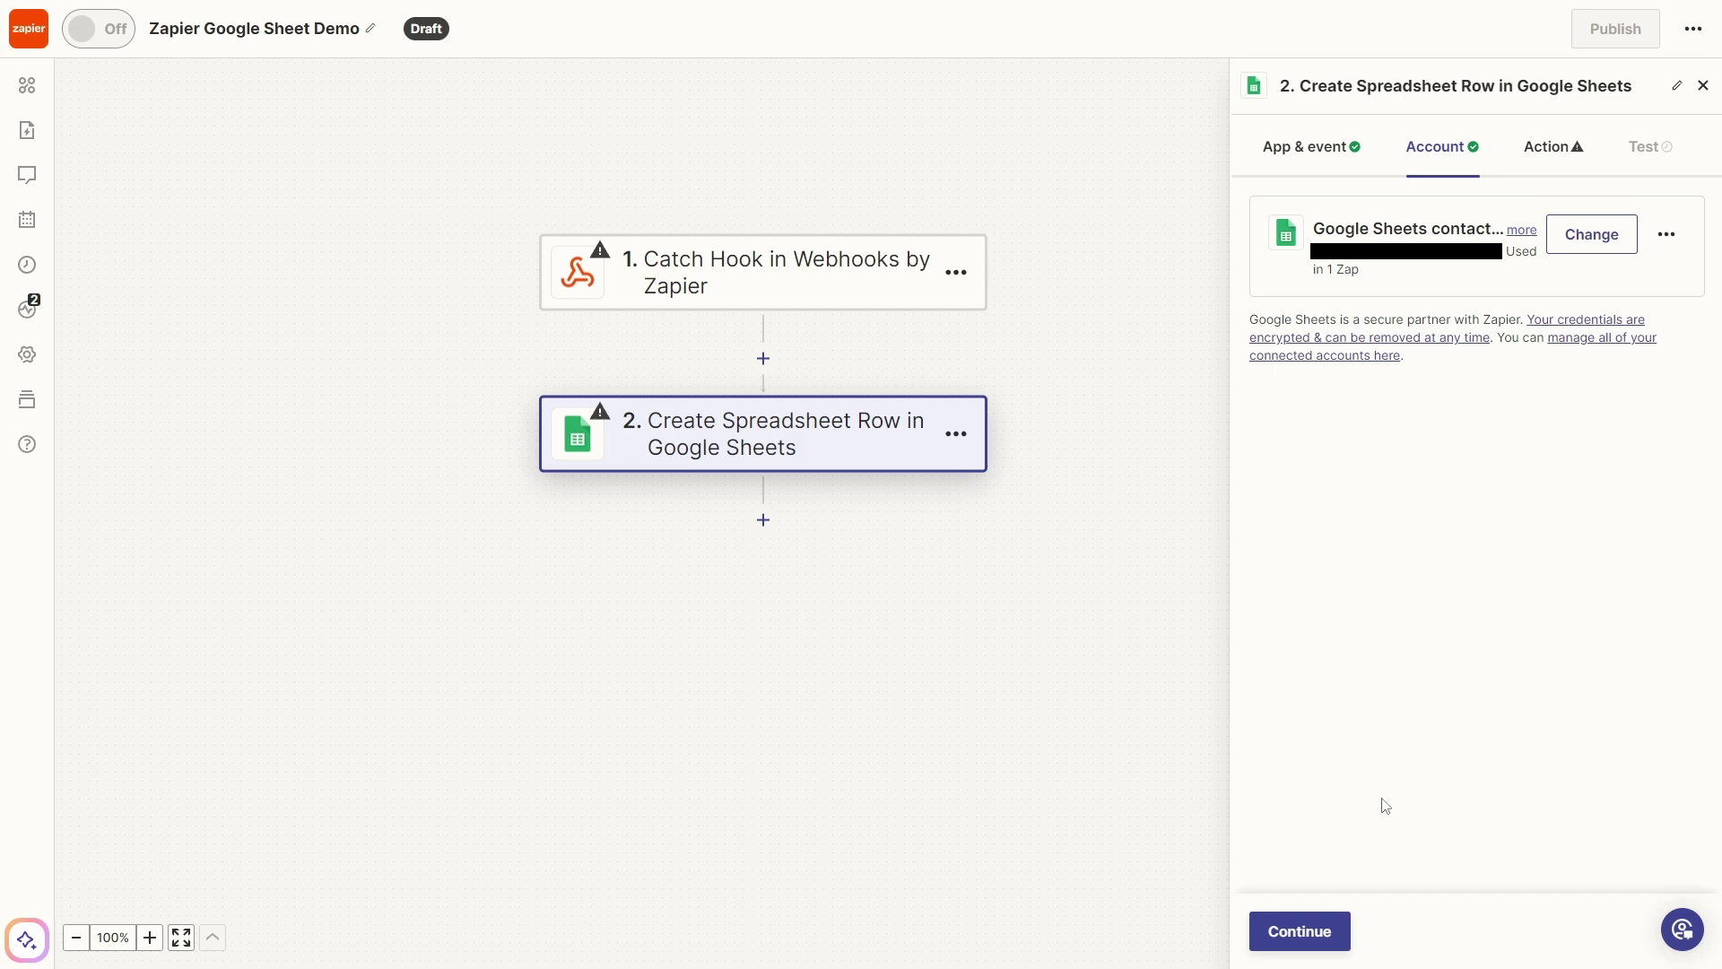
- Accept the connected Google Sheets account and set the action's drive to My Google Drive
{"action": "left_click", "coordinate": [1316, 930]}
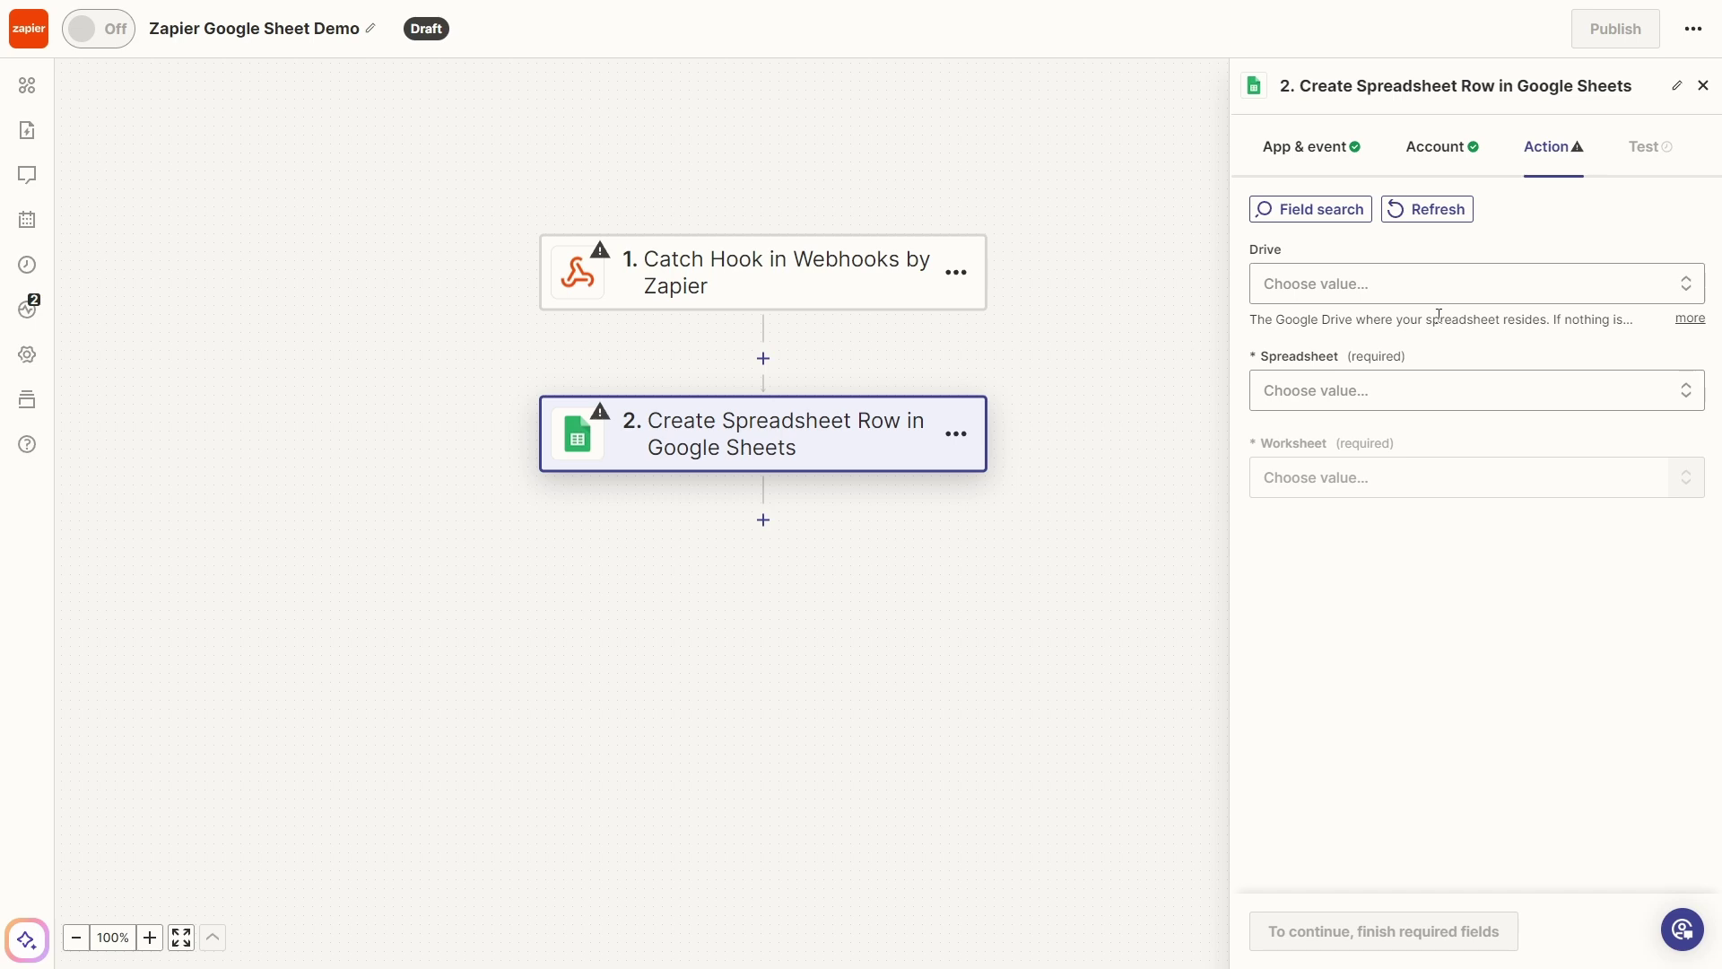
{"action": "left_click", "coordinate": [1434, 284]}
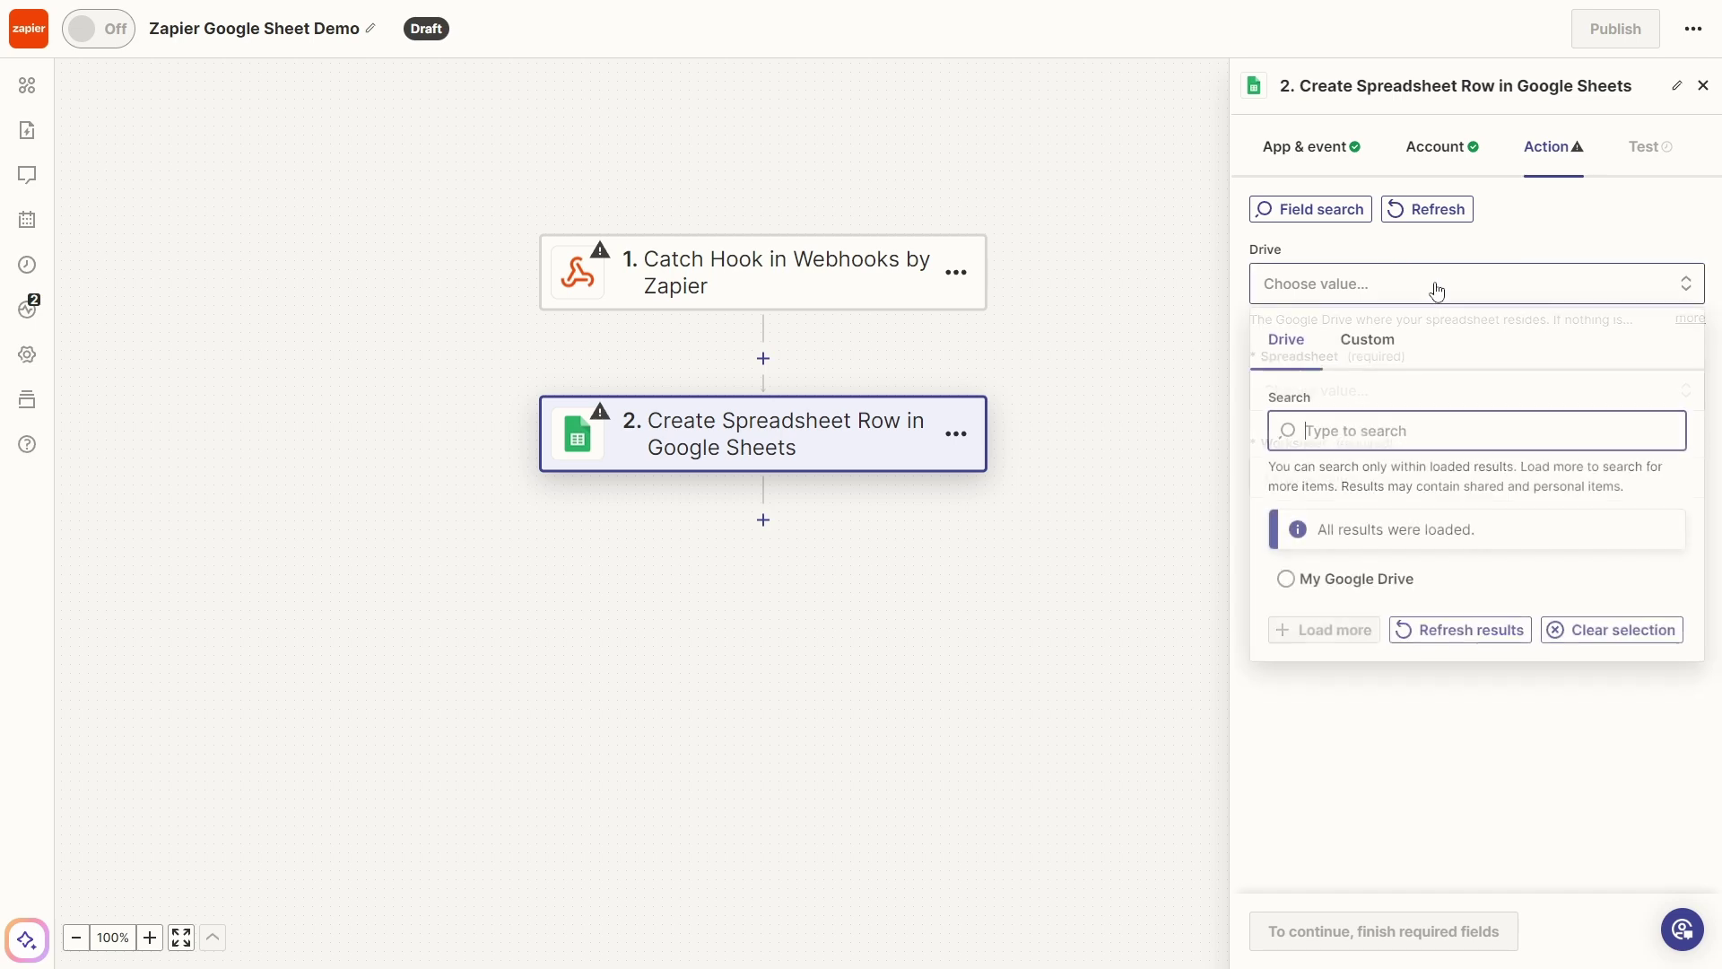
{"action": "left_click", "coordinate": [1359, 583]}
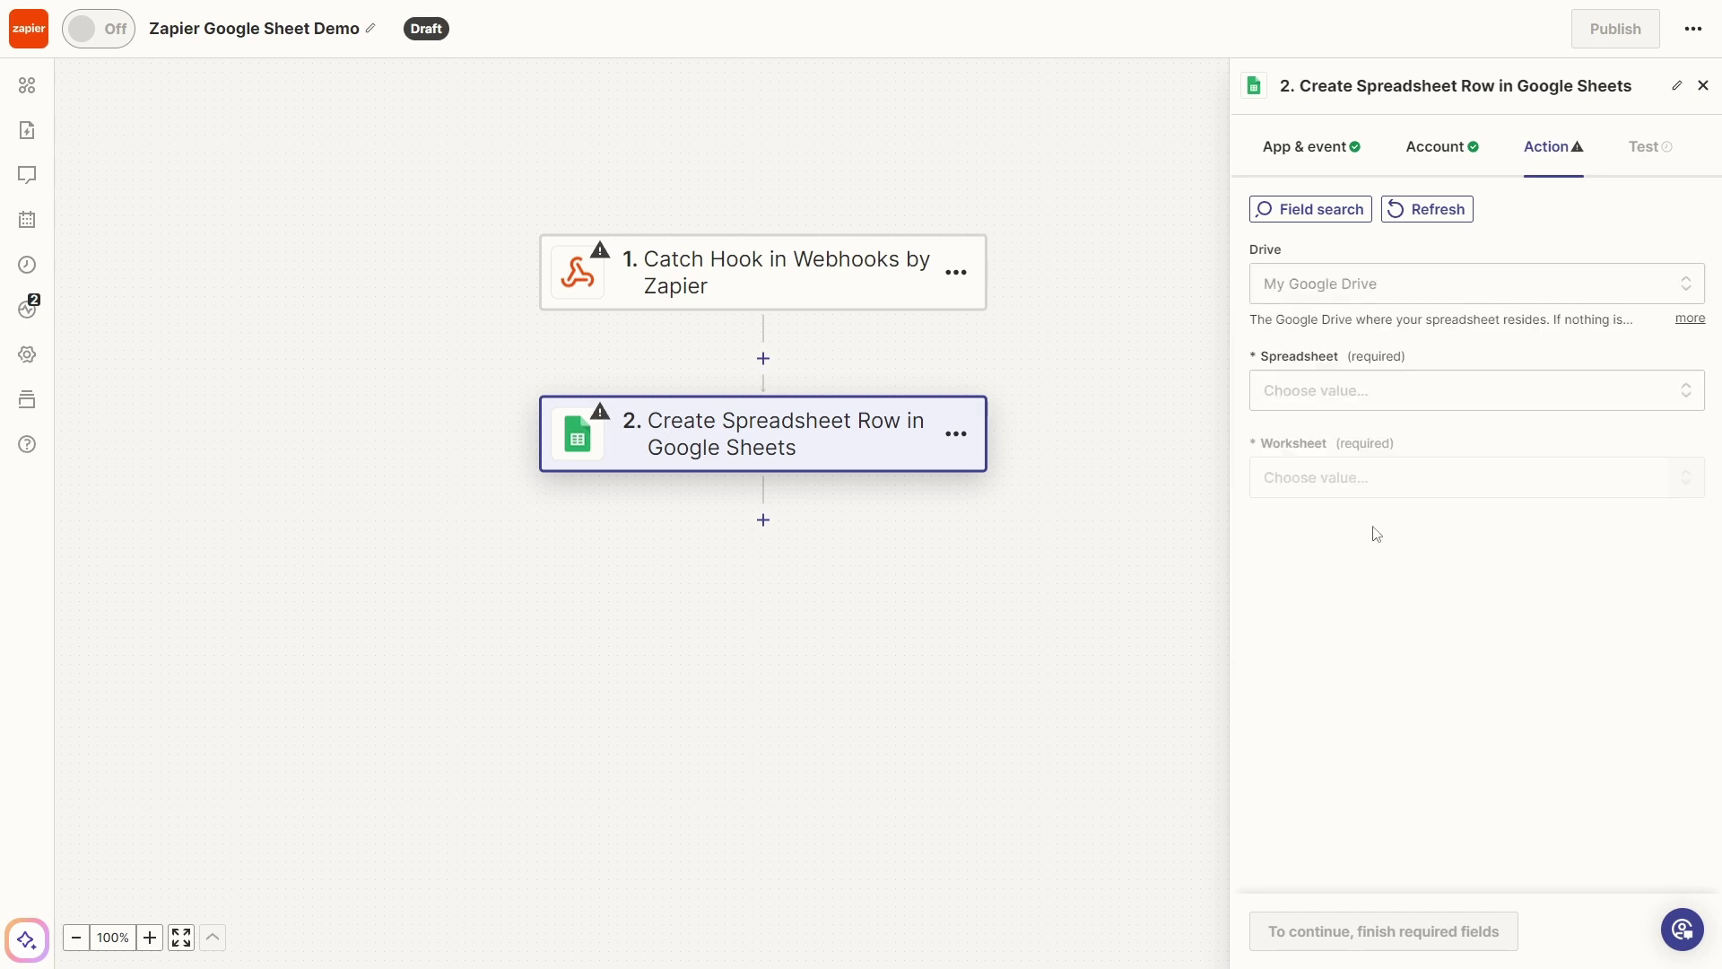
- Set the action's spreadsheet to the Client List (Zapier Demo) file and its worksheet to Sheet1
{"action": "left_click", "coordinate": [1426, 393]}
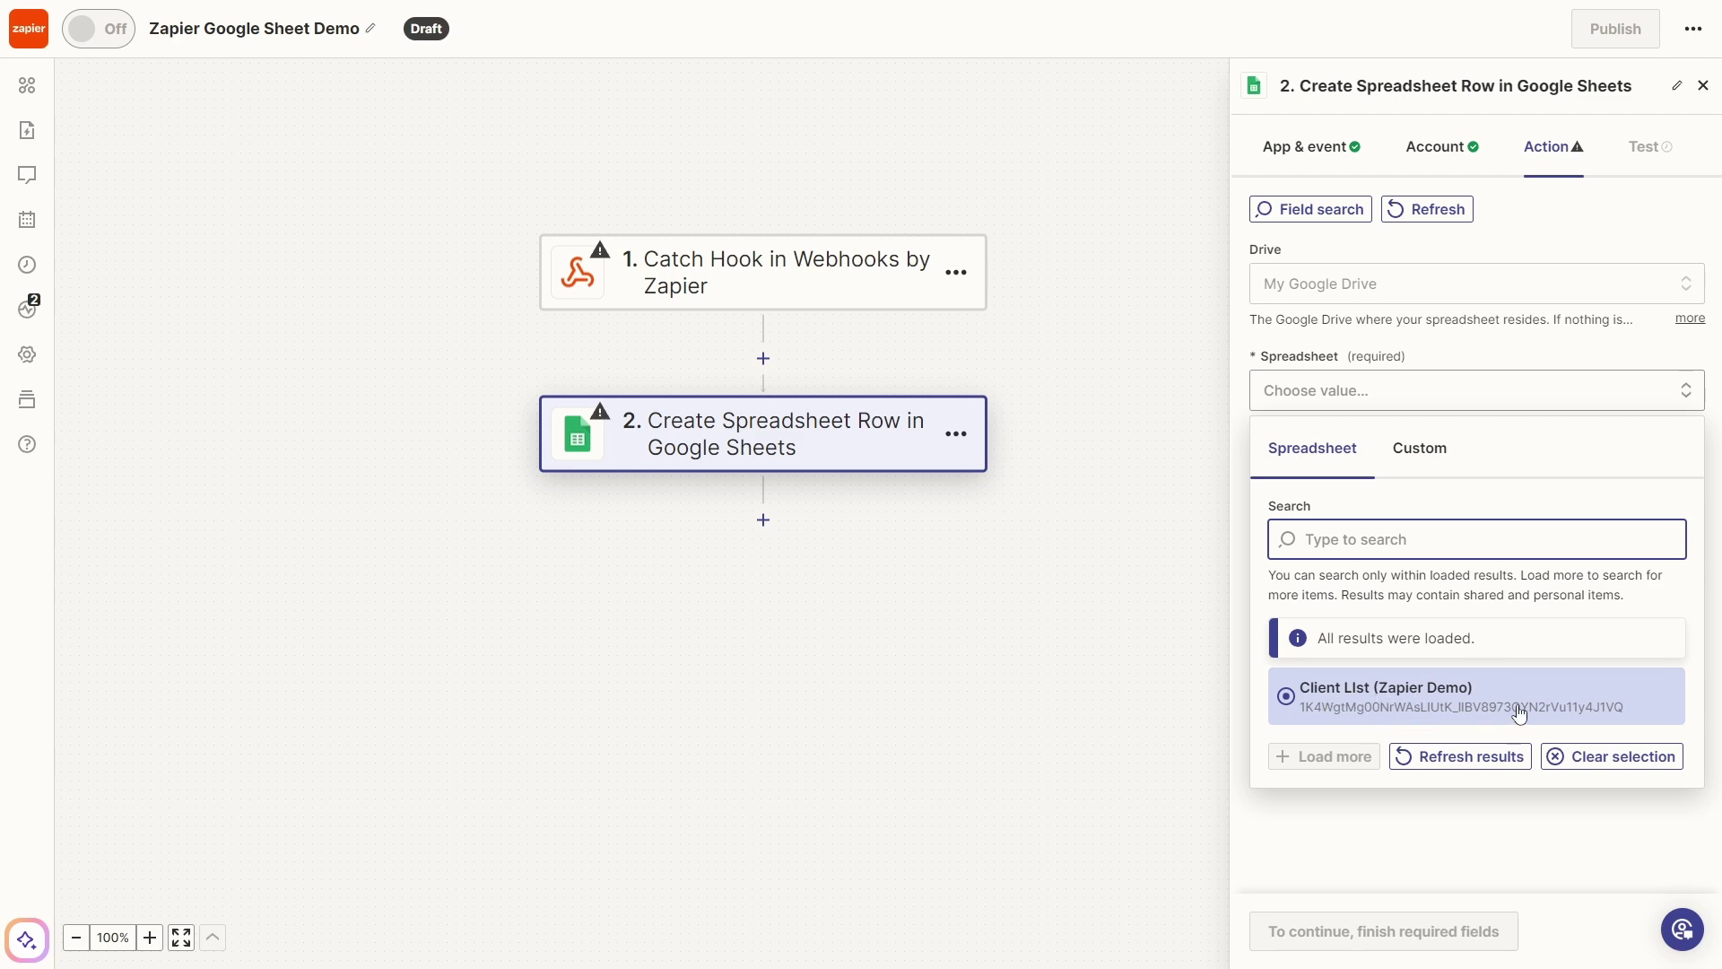
{"action": "left_click", "coordinate": [1390, 708]}
{"action": "left_click", "coordinate": [1416, 489]}
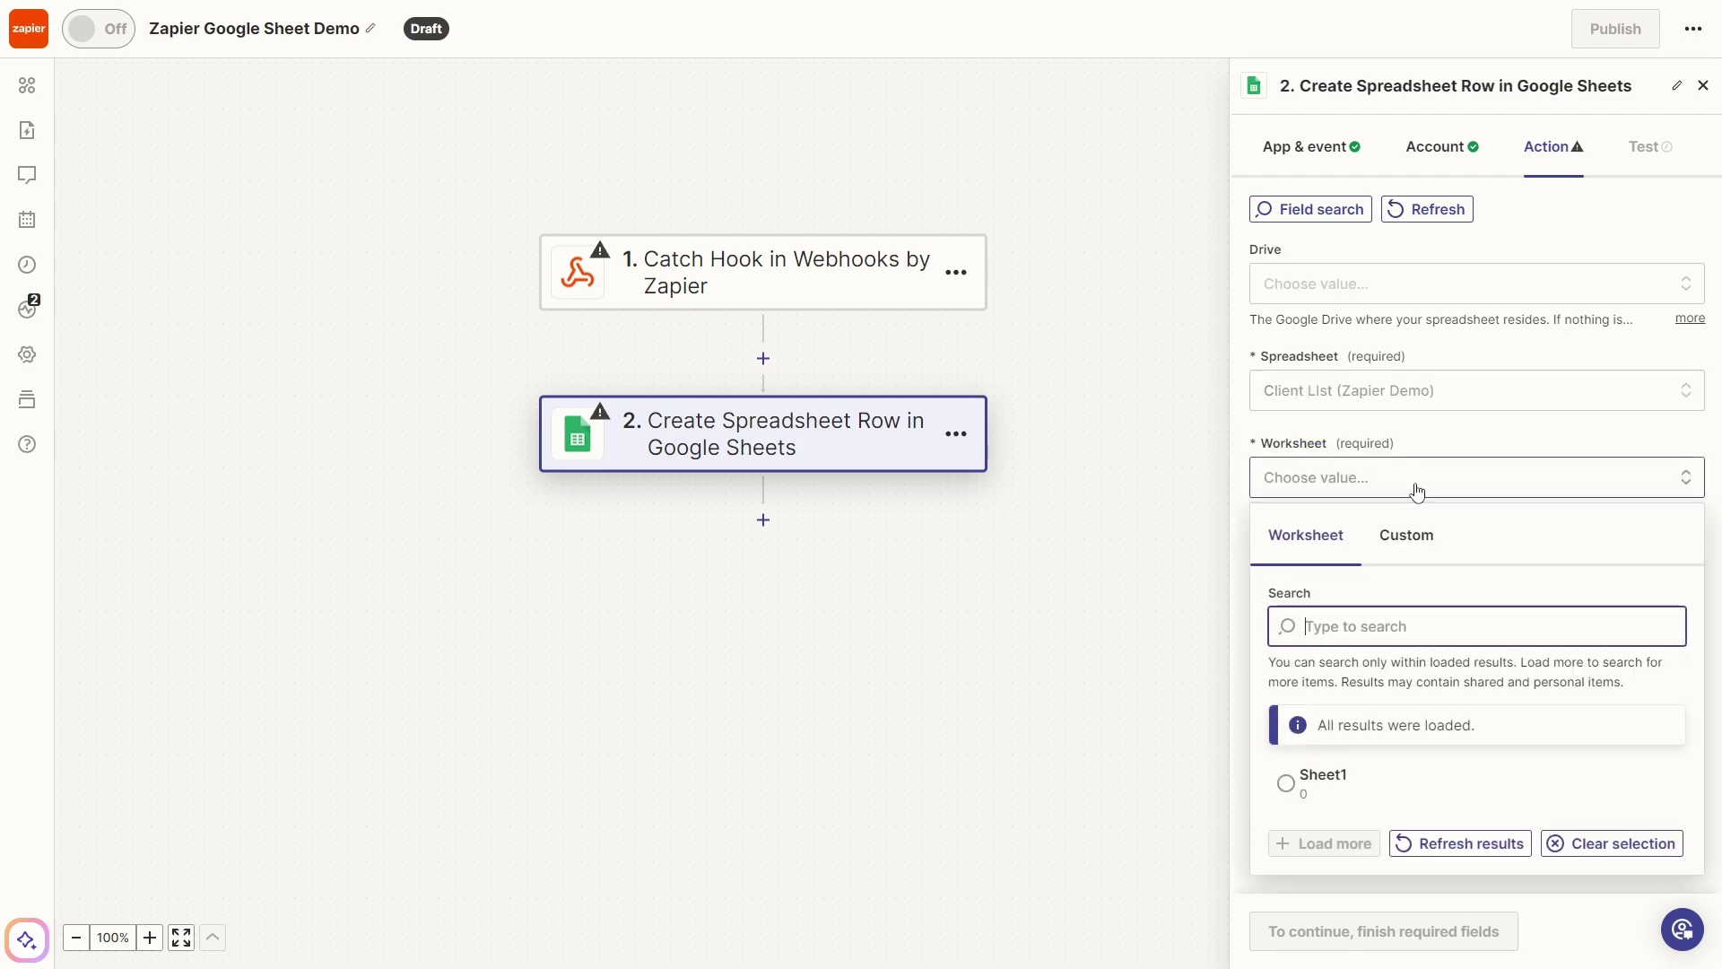
{"action": "left_click", "coordinate": [1329, 796]}
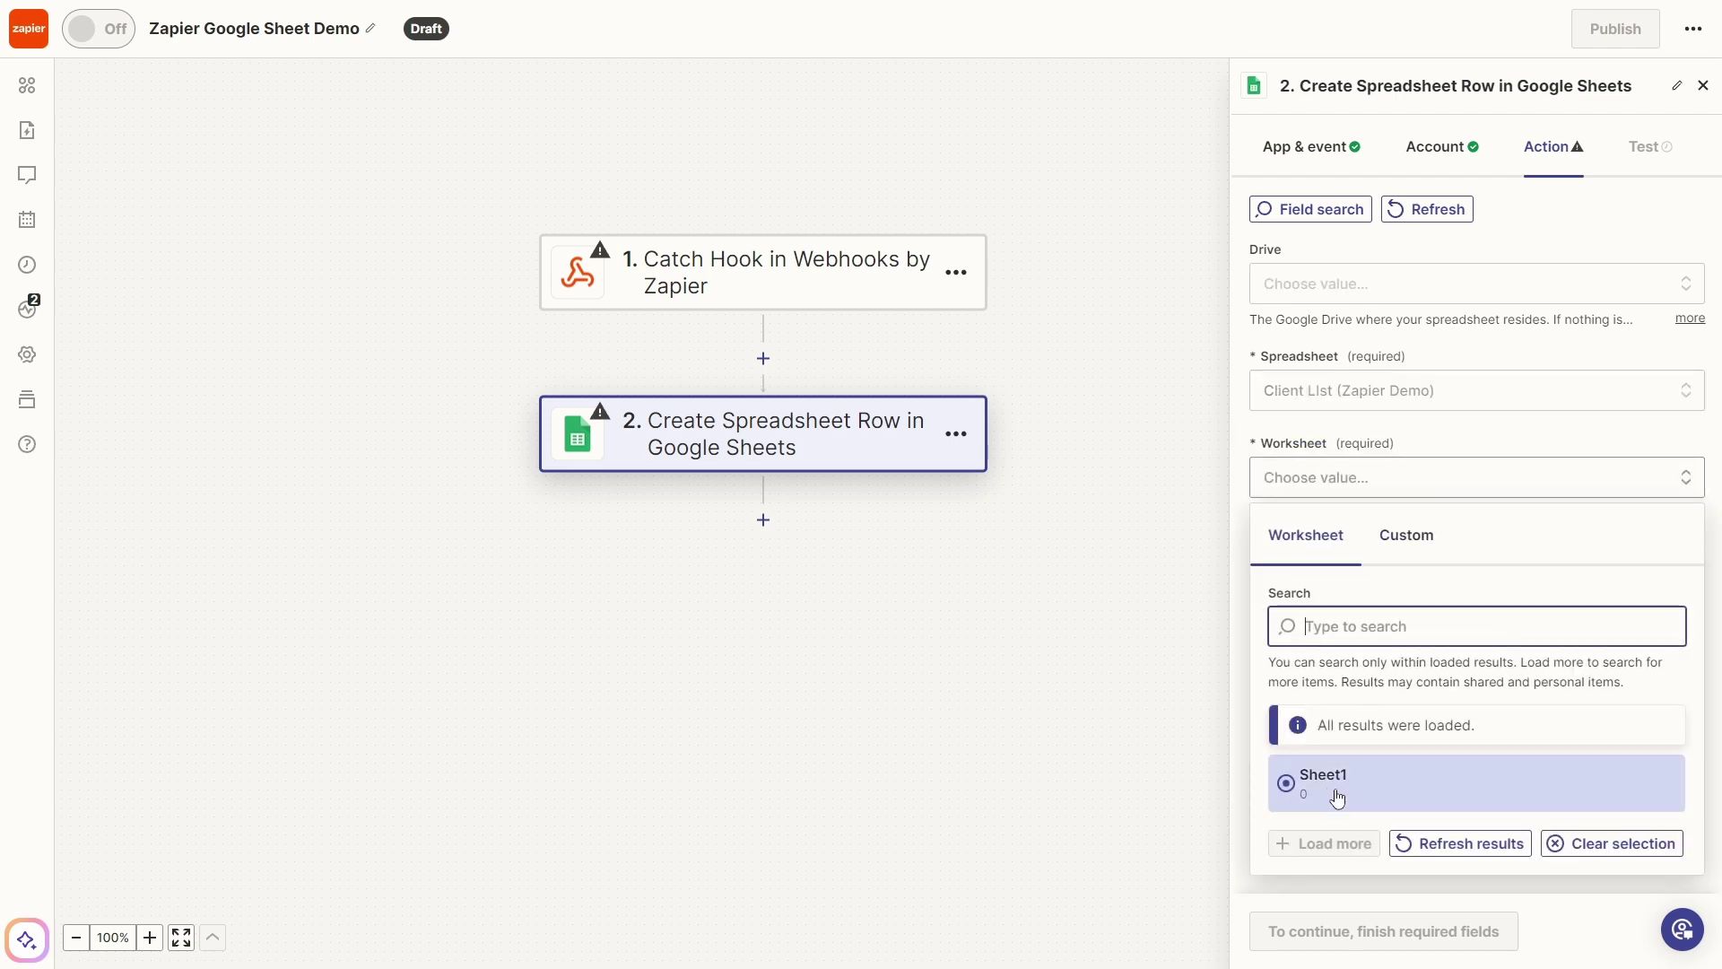
{"action": "left_click", "coordinate": [1338, 798]}
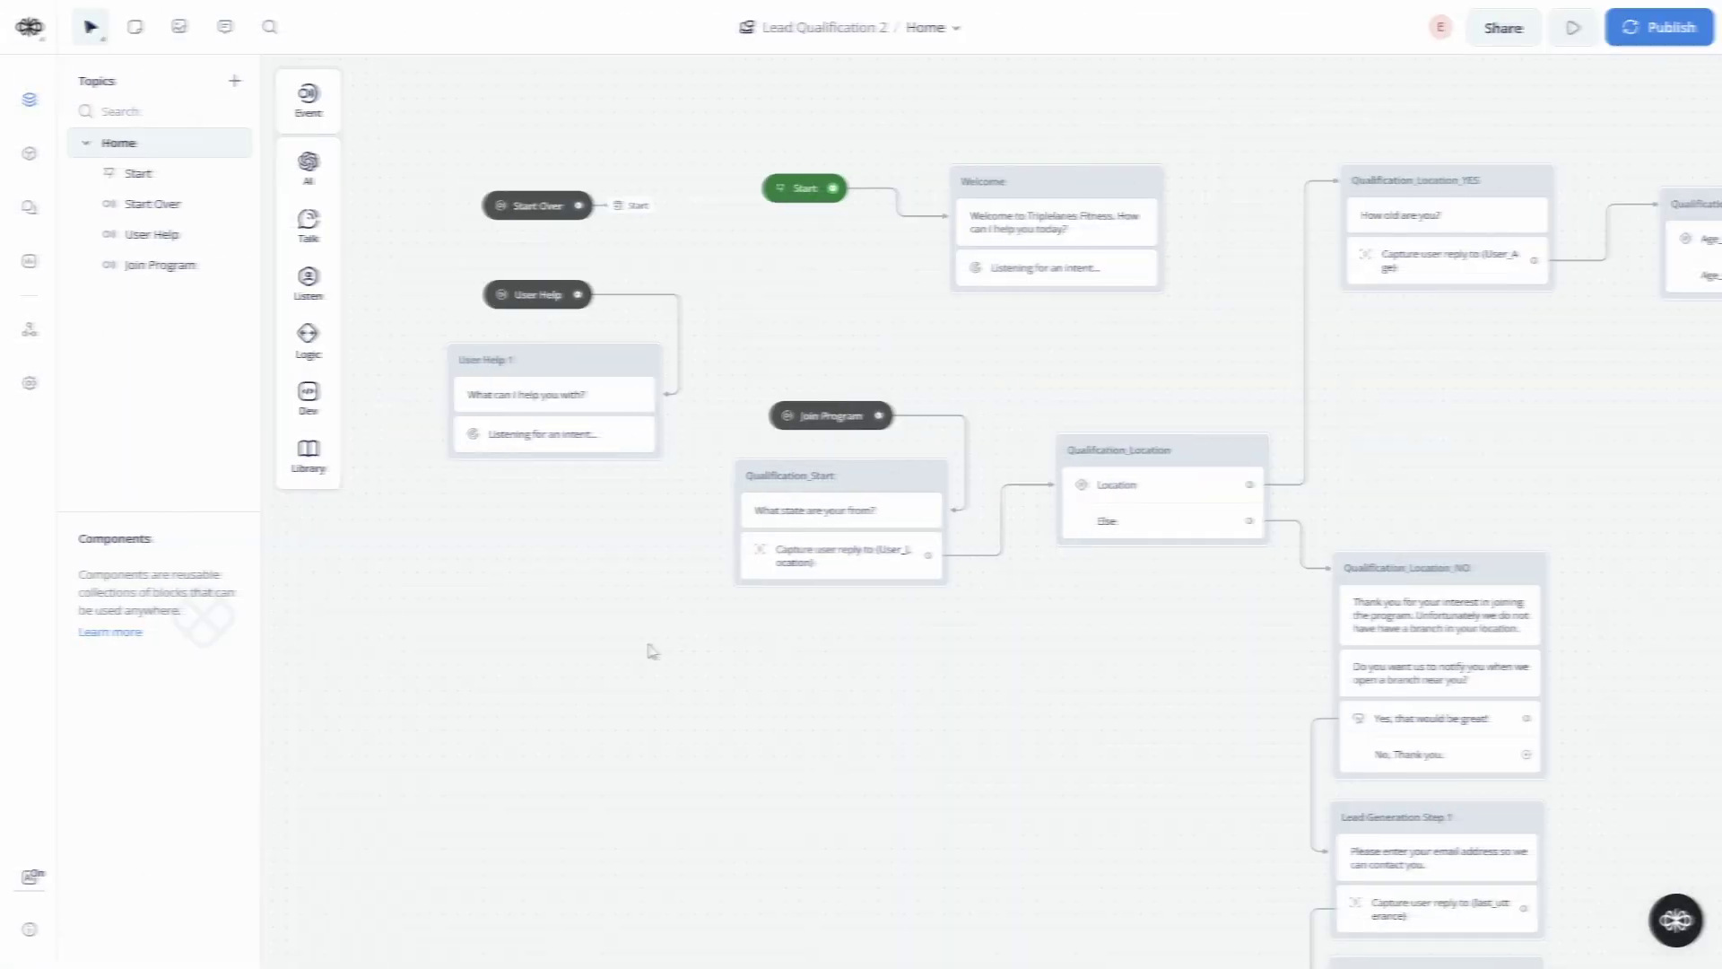
- Switch to the Lead Qualification 2 chatbot in Voiceflow and align the User_Information_Collection_1 and User_Information_Collection_2 blocks vertically
{"action": "left_click_drag", "start_coordinate": [848, 703], "coordinate": [1077, 675]}
{"action": "left_click_drag", "start_coordinate": [1507, 480], "coordinate": [465, 495]}
{"action": "left_click_drag", "start_coordinate": [1370, 209], "coordinate": [543, 476]}
{"action": "left_click_drag", "start_coordinate": [966, 574], "coordinate": [1023, 602]}
{"action": "left_click_drag", "start_coordinate": [705, 327], "coordinate": [758, 292]}
{"action": "left_click_drag", "start_coordinate": [1035, 615], "coordinate": [932, 592]}
{"action": "left_click_drag", "start_coordinate": [924, 283], "coordinate": [928, 282]}
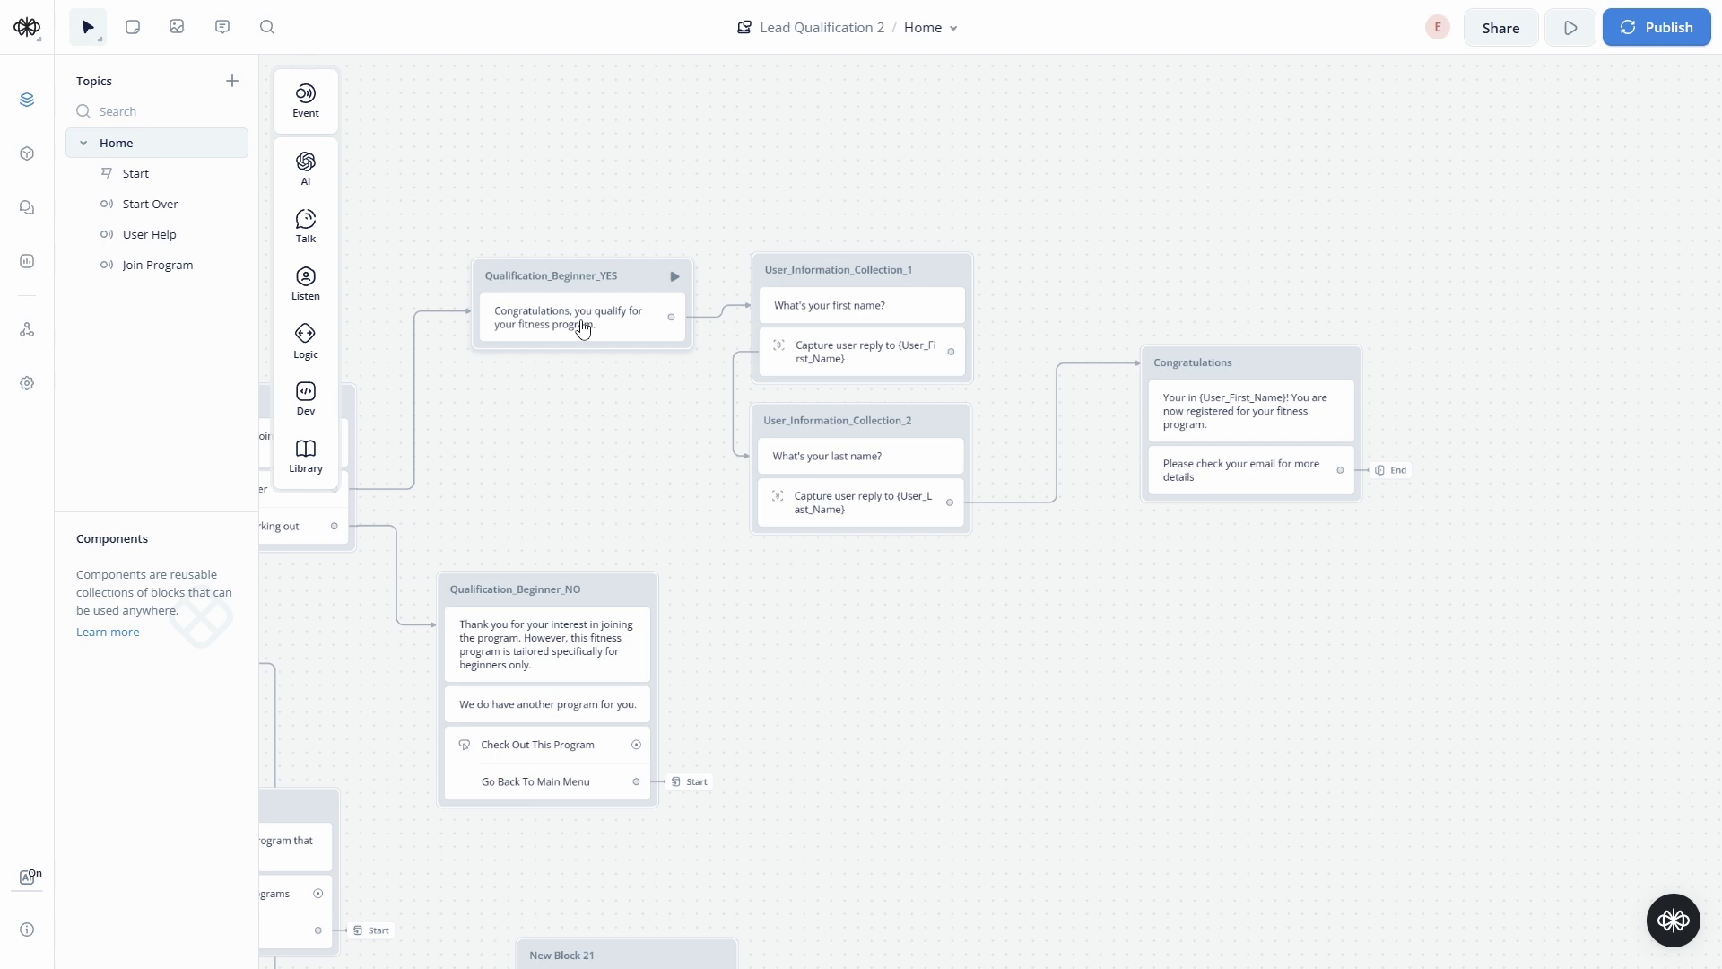
{"action": "mouse_move", "coordinate": [929, 279]}
{"action": "left_mouse_down"}
{"action": "mouse_move", "coordinate": [987, 269]}
{"action": "mouse_move", "coordinate": [868, 269]}
{"action": "mouse_move", "coordinate": [939, 267]}
{"action": "left_mouse_up"}
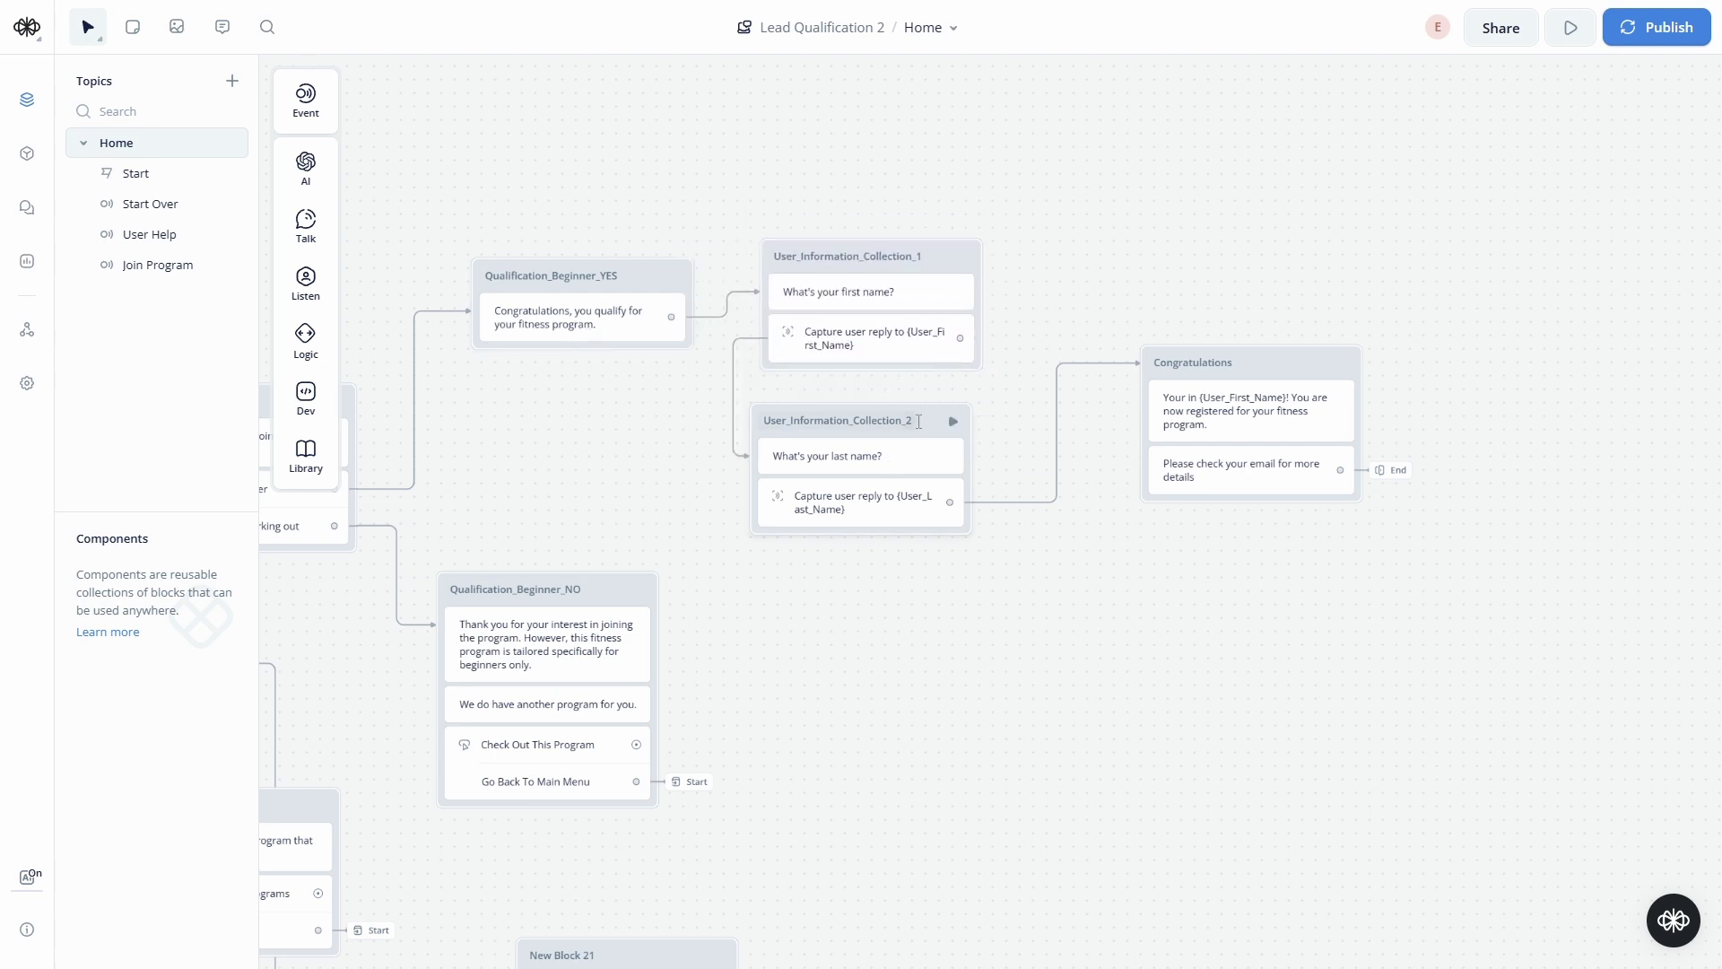
{"action": "mouse_move", "coordinate": [919, 422]}
{"action": "left_mouse_down"}
{"action": "mouse_move", "coordinate": [1005, 438]}
{"action": "mouse_move", "coordinate": [901, 389]}
{"action": "mouse_move", "coordinate": [966, 443]}
{"action": "mouse_move", "coordinate": [929, 438]}
{"action": "left_mouse_up"}
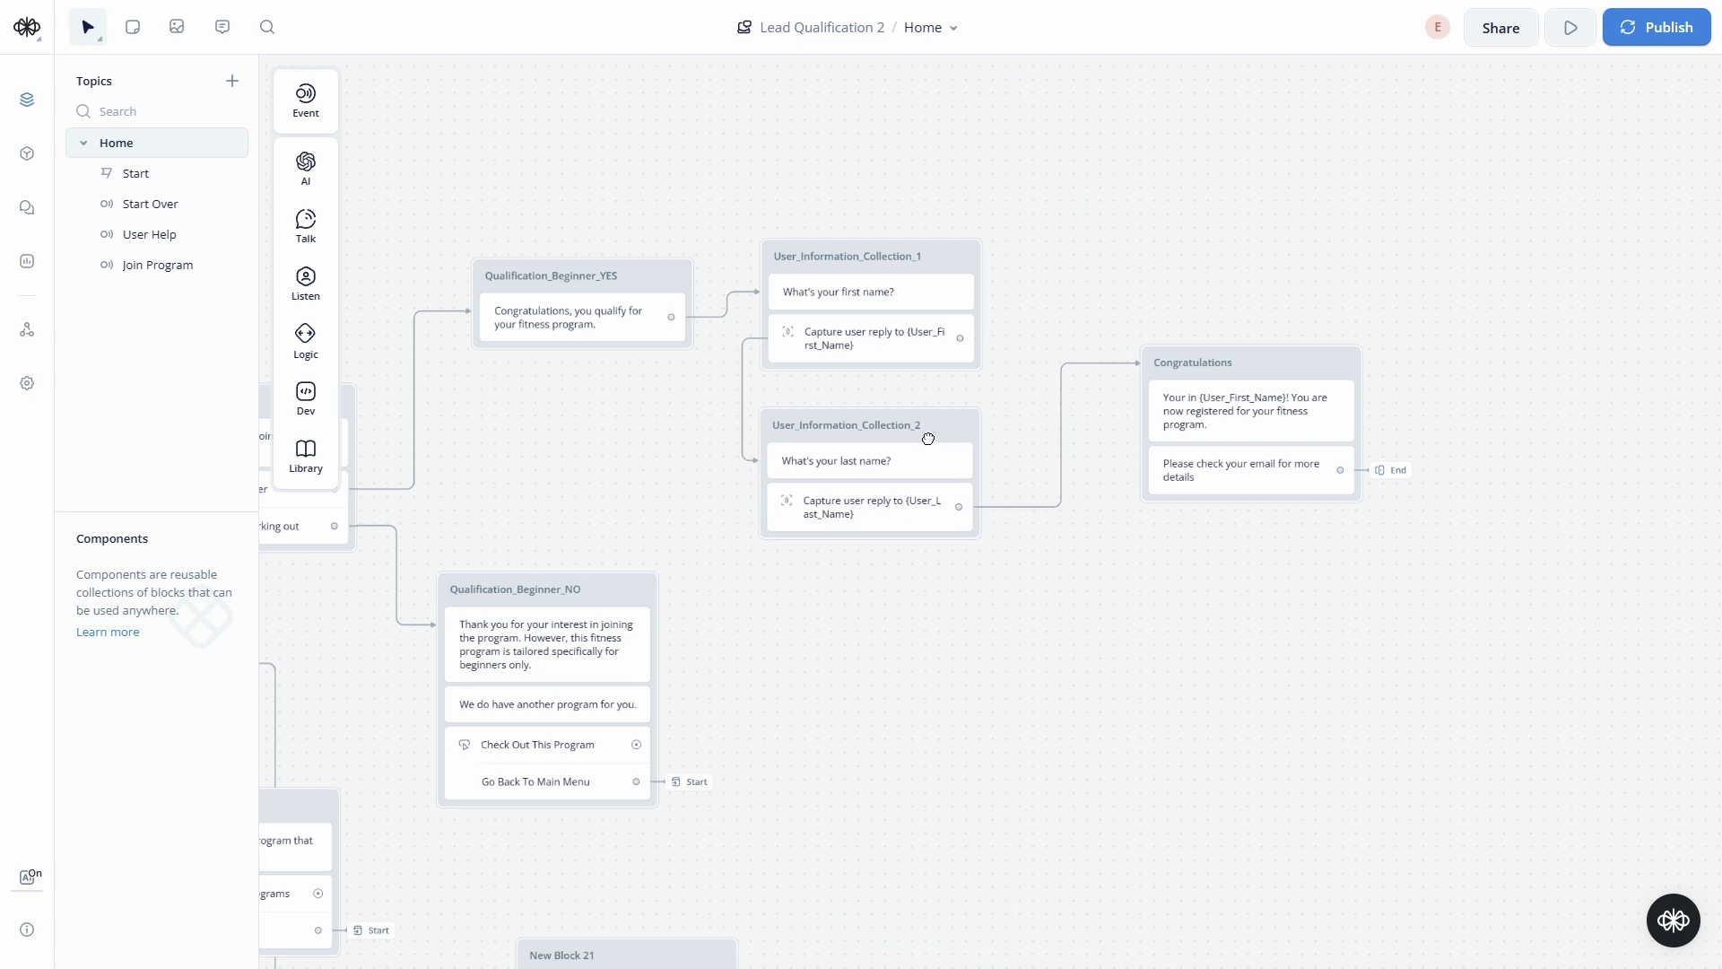
- Move the Congratulations block farther from the User_Information_Collection blocks and remove the link from the last-name capture to it
{"action": "scroll", "coordinate": [929, 439], "scroll_direction": "right", "scroll_amount": 5}
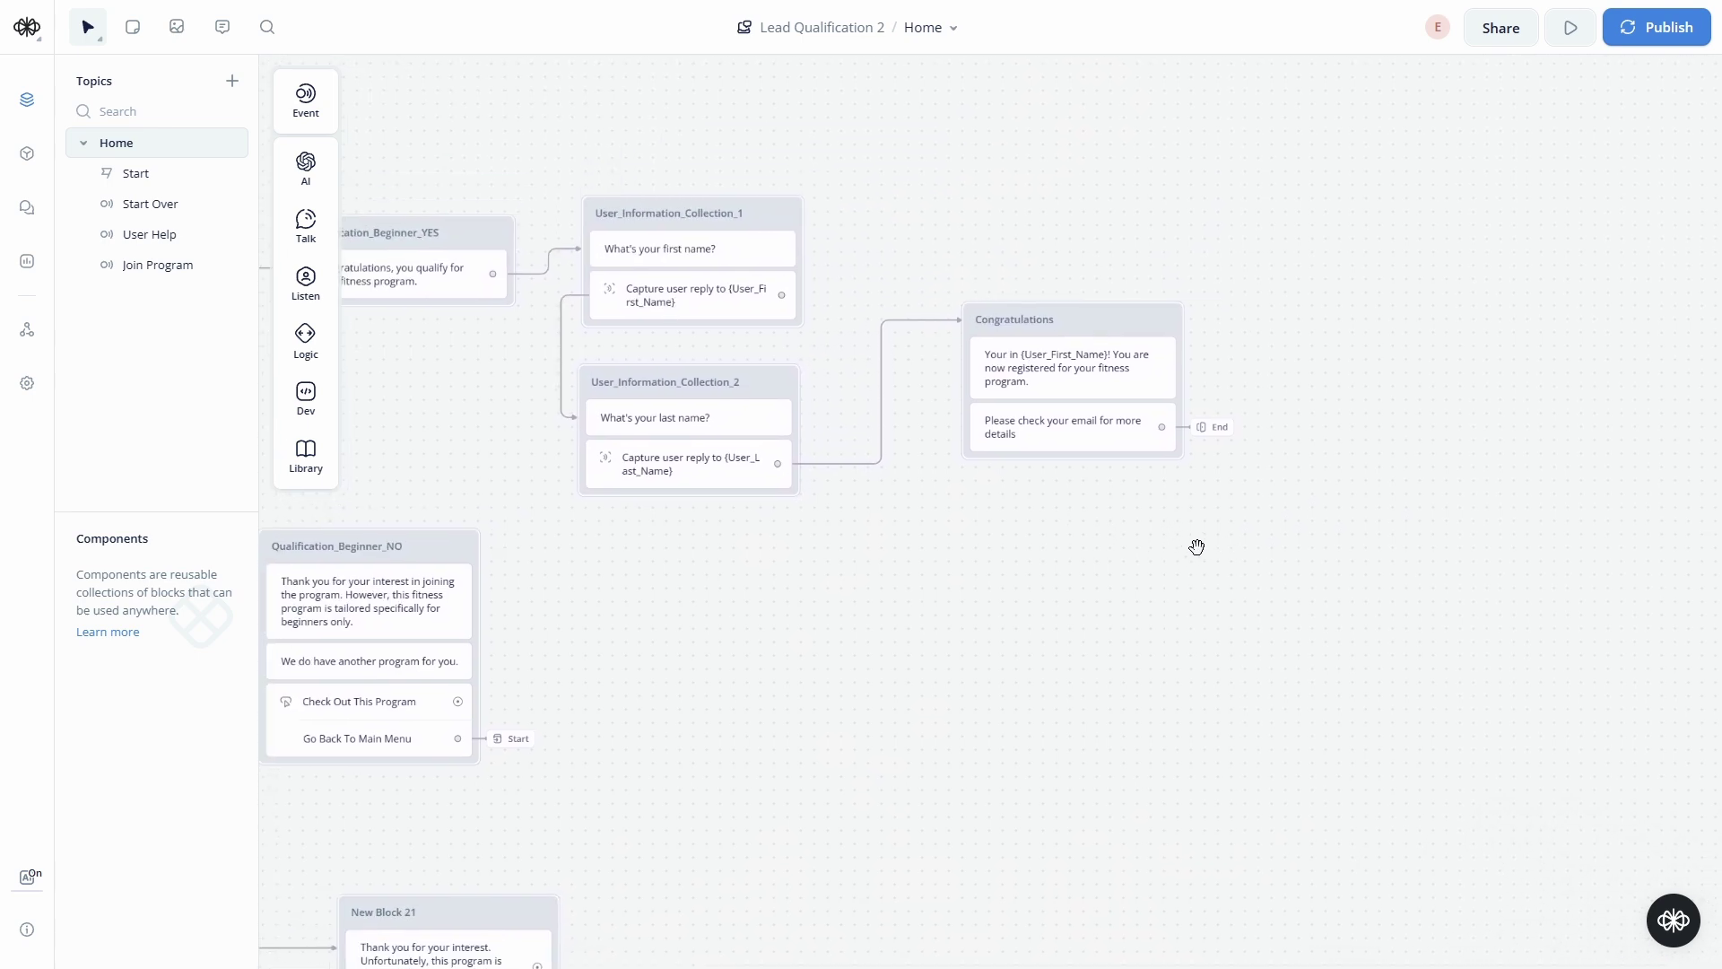
{"action": "left_click_drag", "start_coordinate": [1197, 547], "coordinate": [1296, 584]}
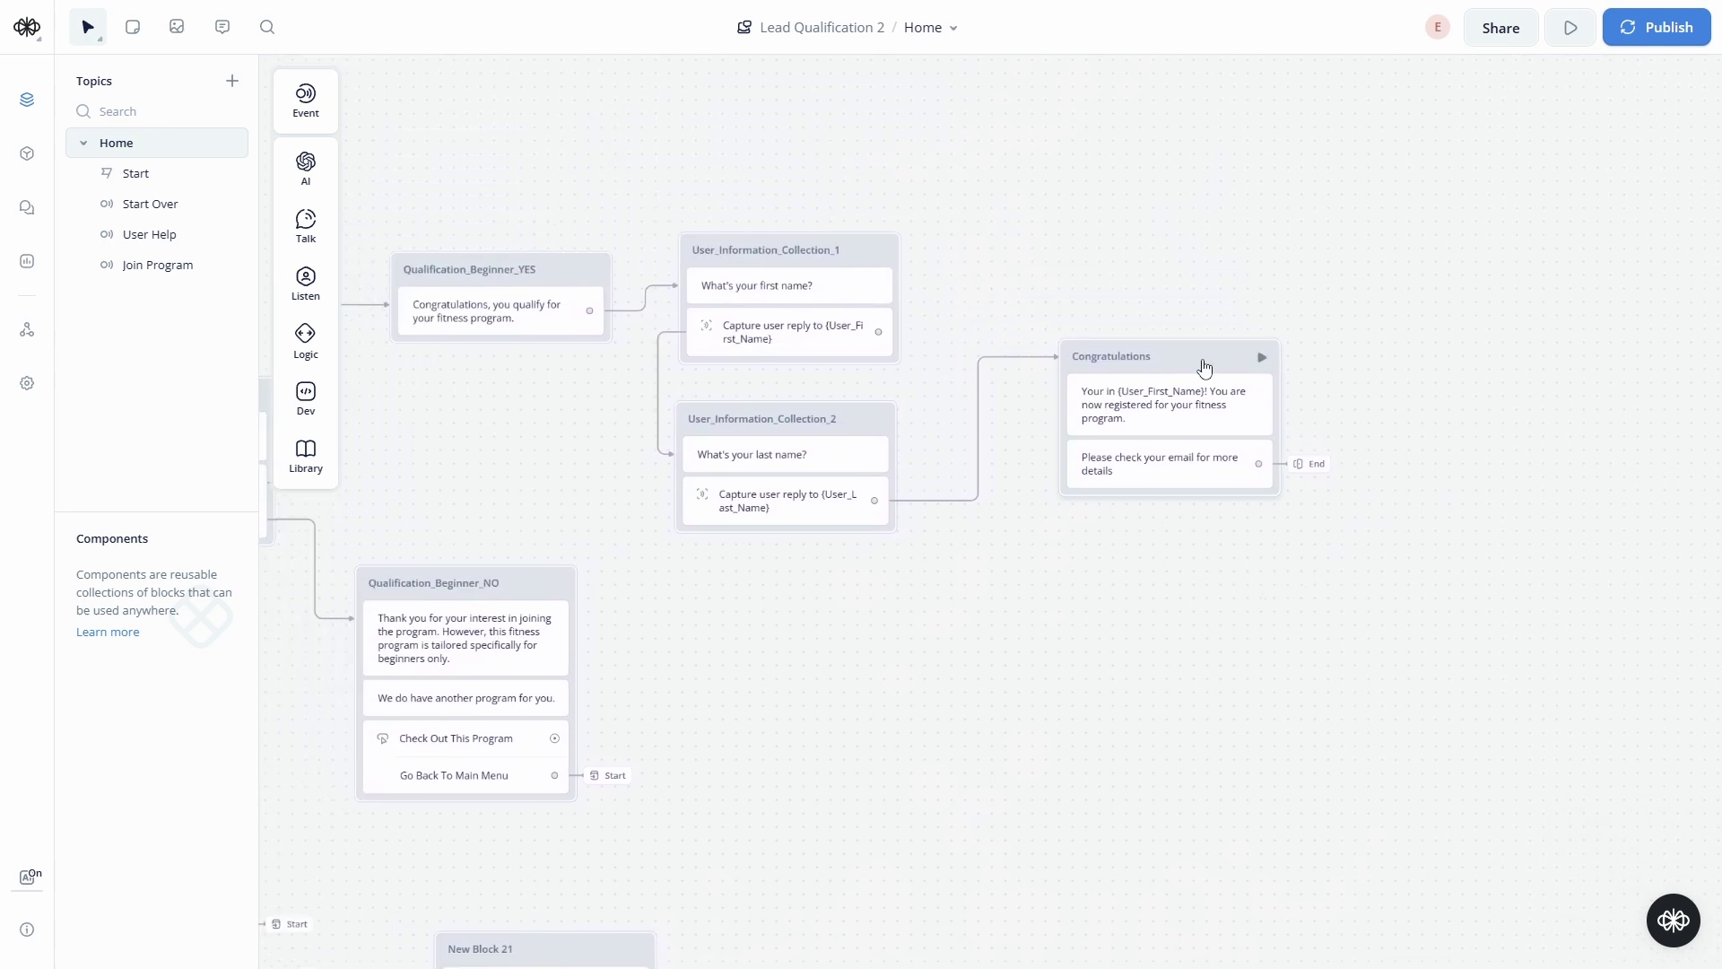
{"action": "left_click_drag", "start_coordinate": [1204, 368], "coordinate": [1361, 292]}
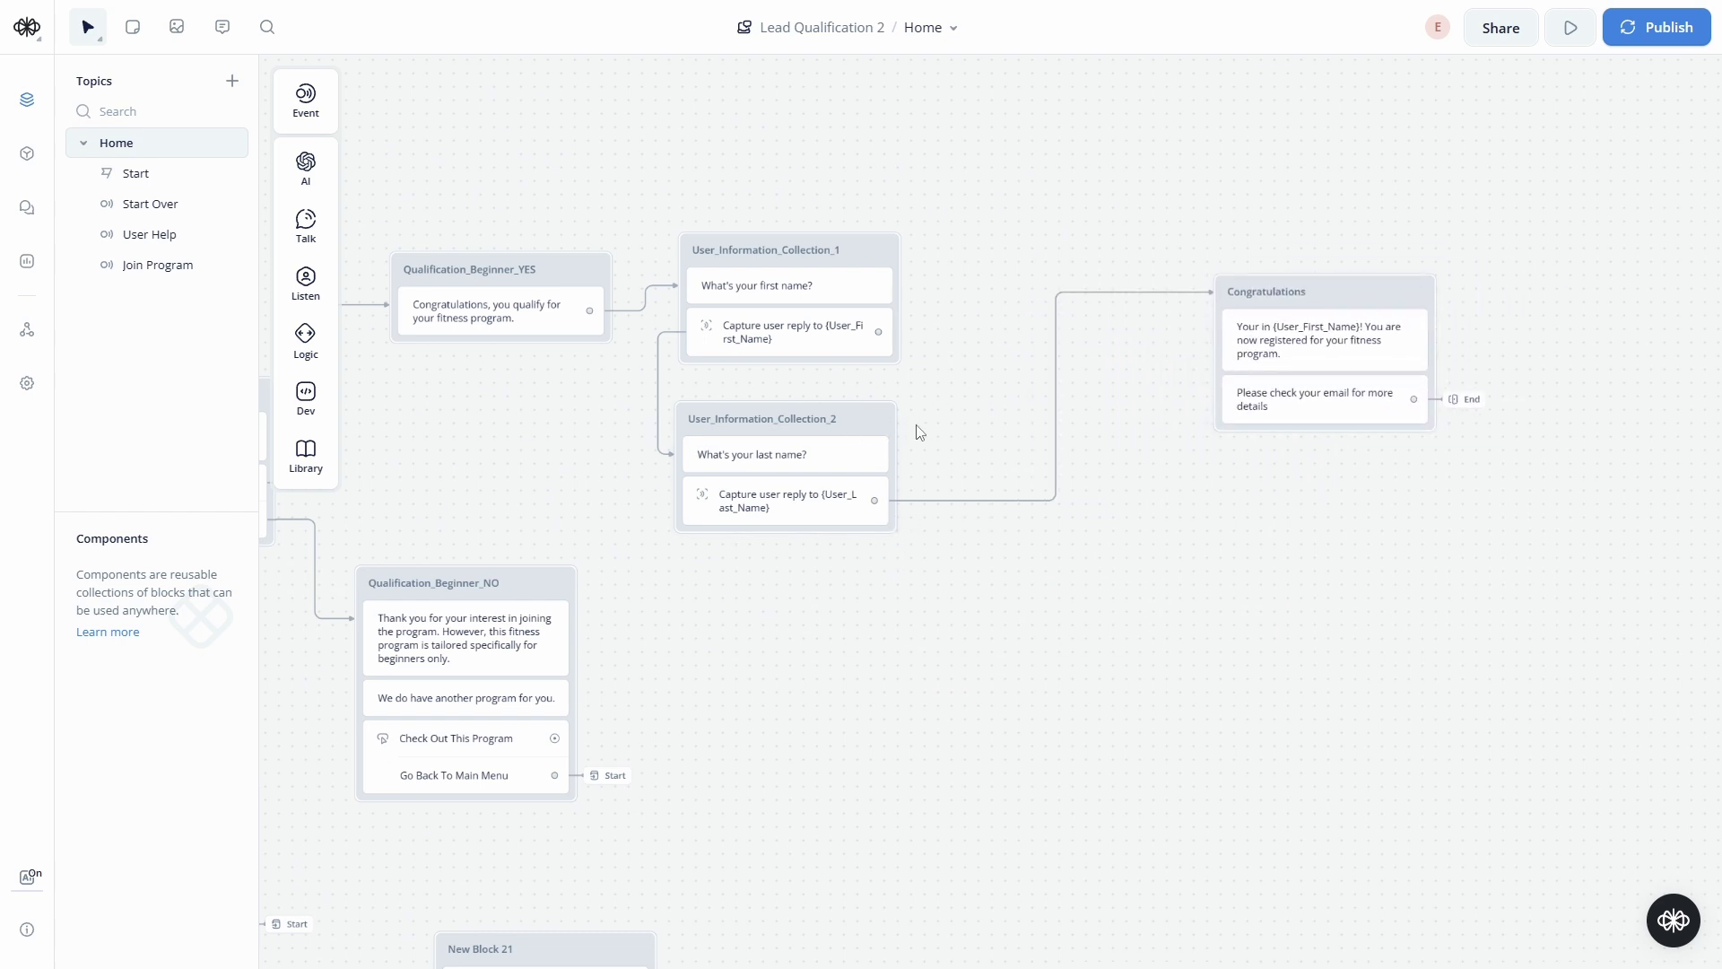
{"action": "left_click_drag", "start_coordinate": [876, 500], "coordinate": [1058, 547]}
{"action": "left_click", "coordinate": [1026, 469]}
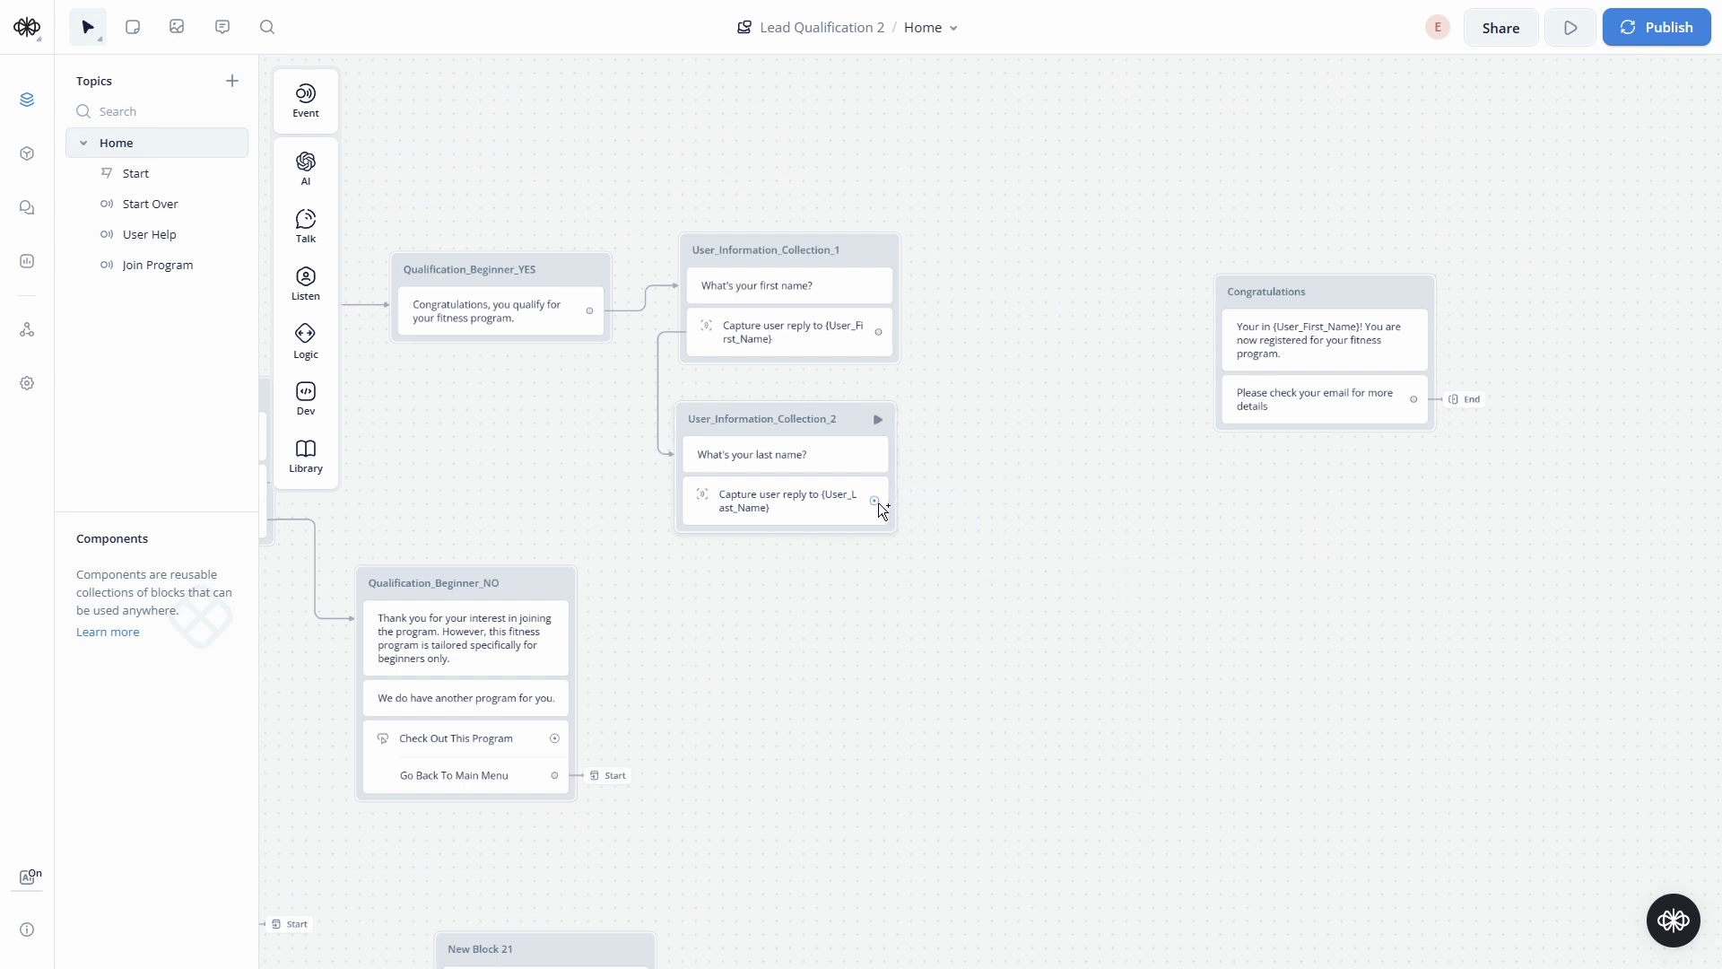
- Connect the last-name capture to a new API block and name the block "Send Client Info To Google Sheet"
{"action": "left_click_drag", "start_coordinate": [879, 503], "coordinate": [1015, 619]}
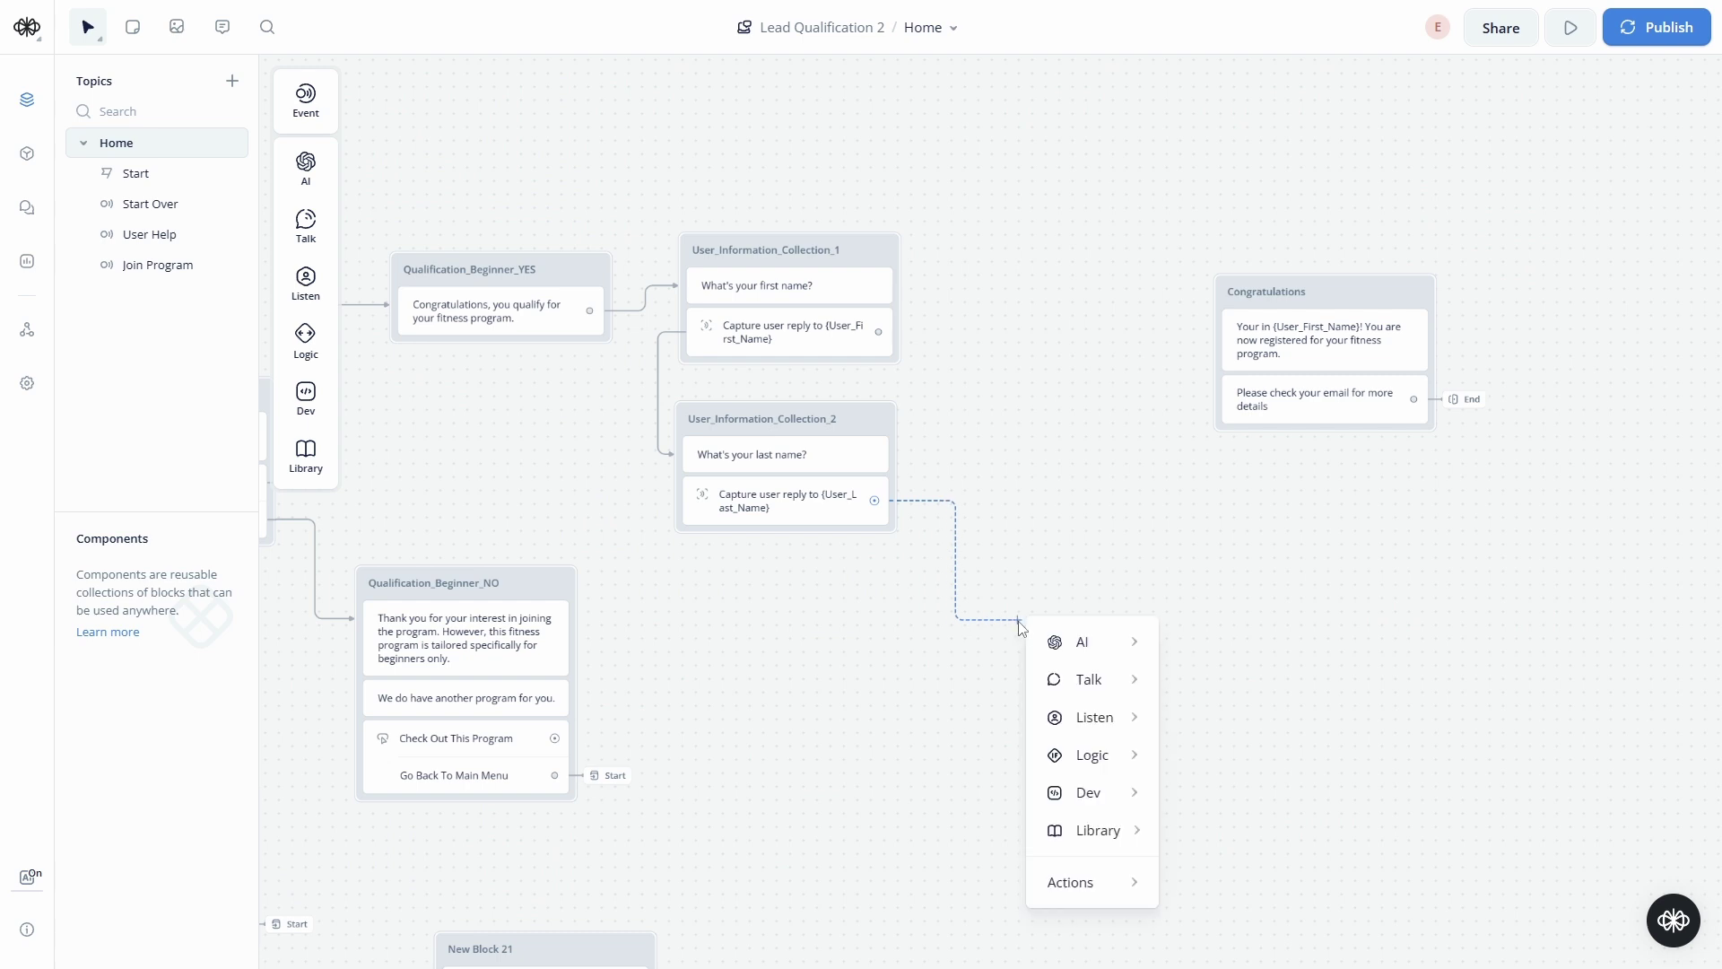
{"action": "mouse_move", "coordinate": [1100, 793]}
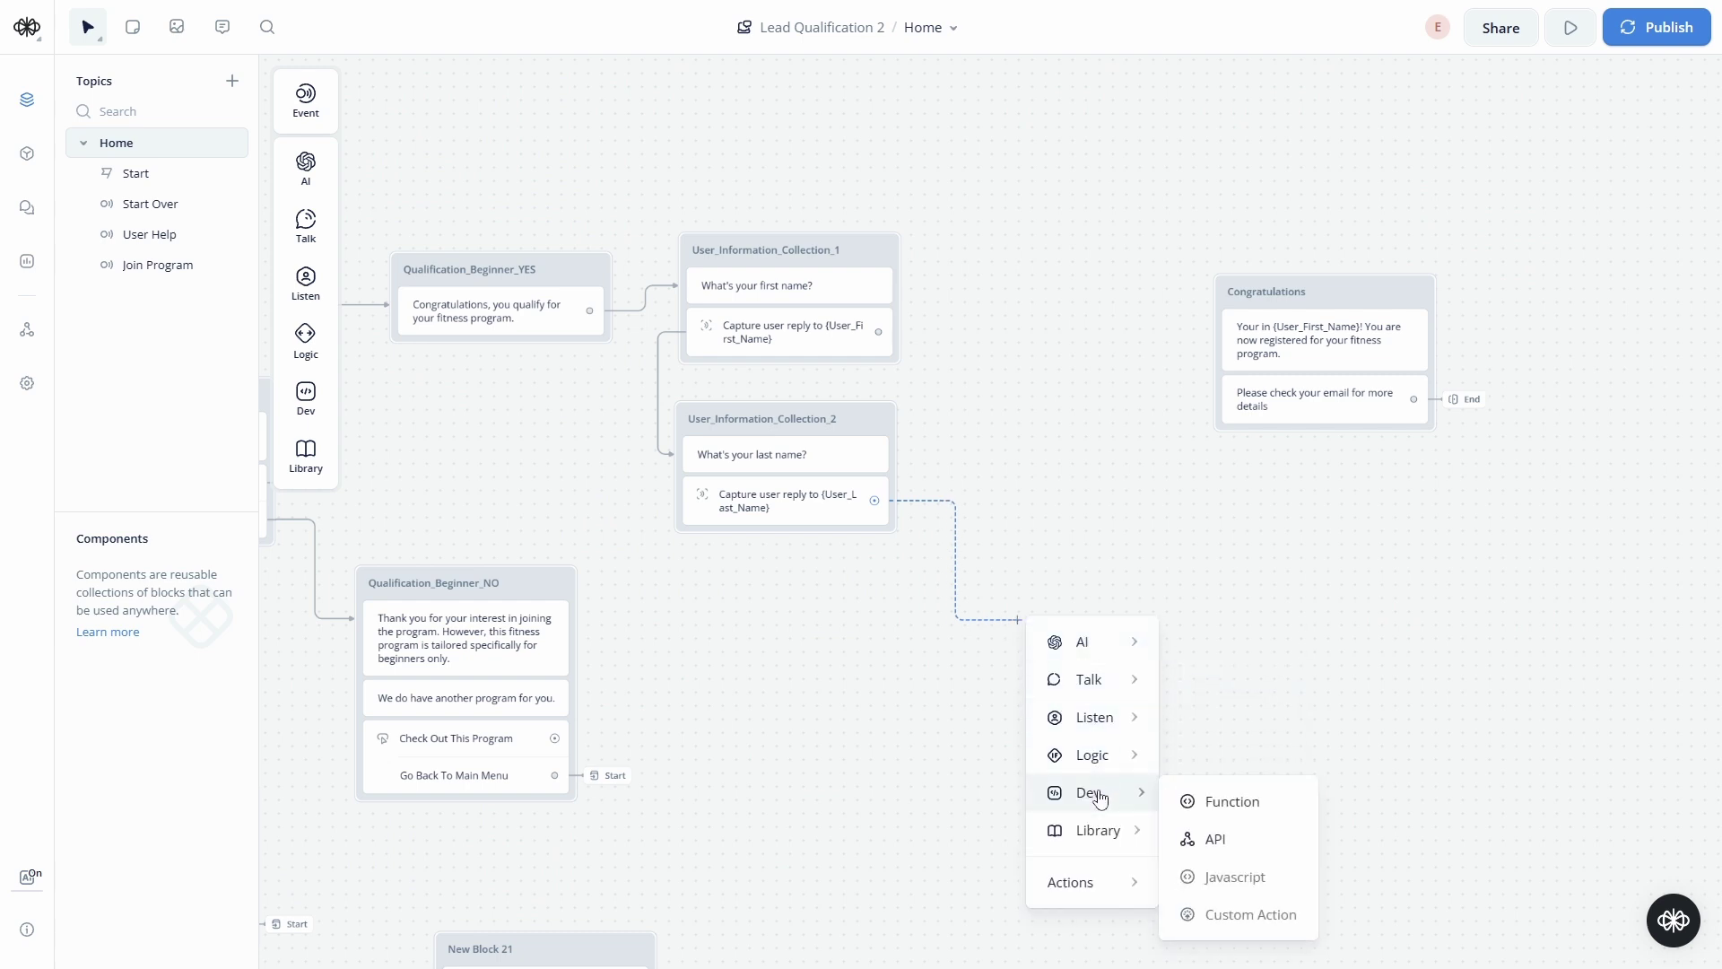
{"action": "left_click", "coordinate": [1220, 838]}
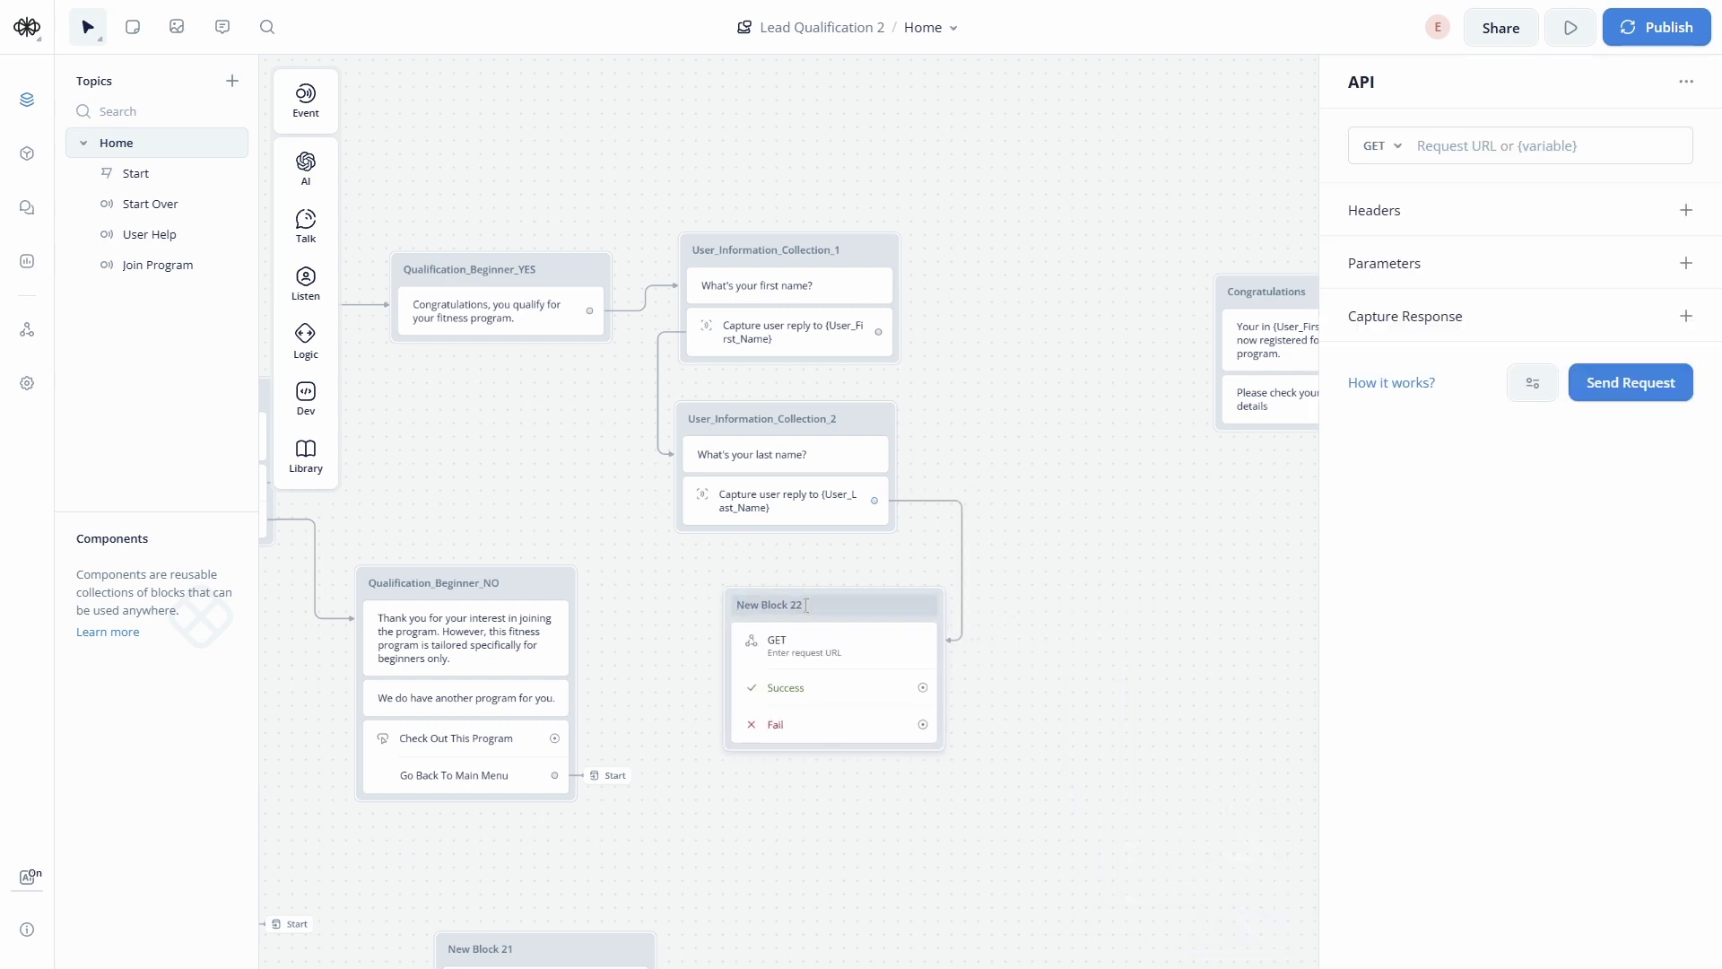
{"action": "left_click", "coordinate": [806, 605]}
{"action": "key", "text": "BackSpace"}
{"action": "type", "text": "Send Client Info To Google Sheet"}
{"action": "key", "text": "Return"}
- Set the request method of the Send Client Info To Google Sheet API step to POST
{"action": "scroll", "coordinate": [1154, 496], "scroll_direction": "left", "scroll_amount": 2}
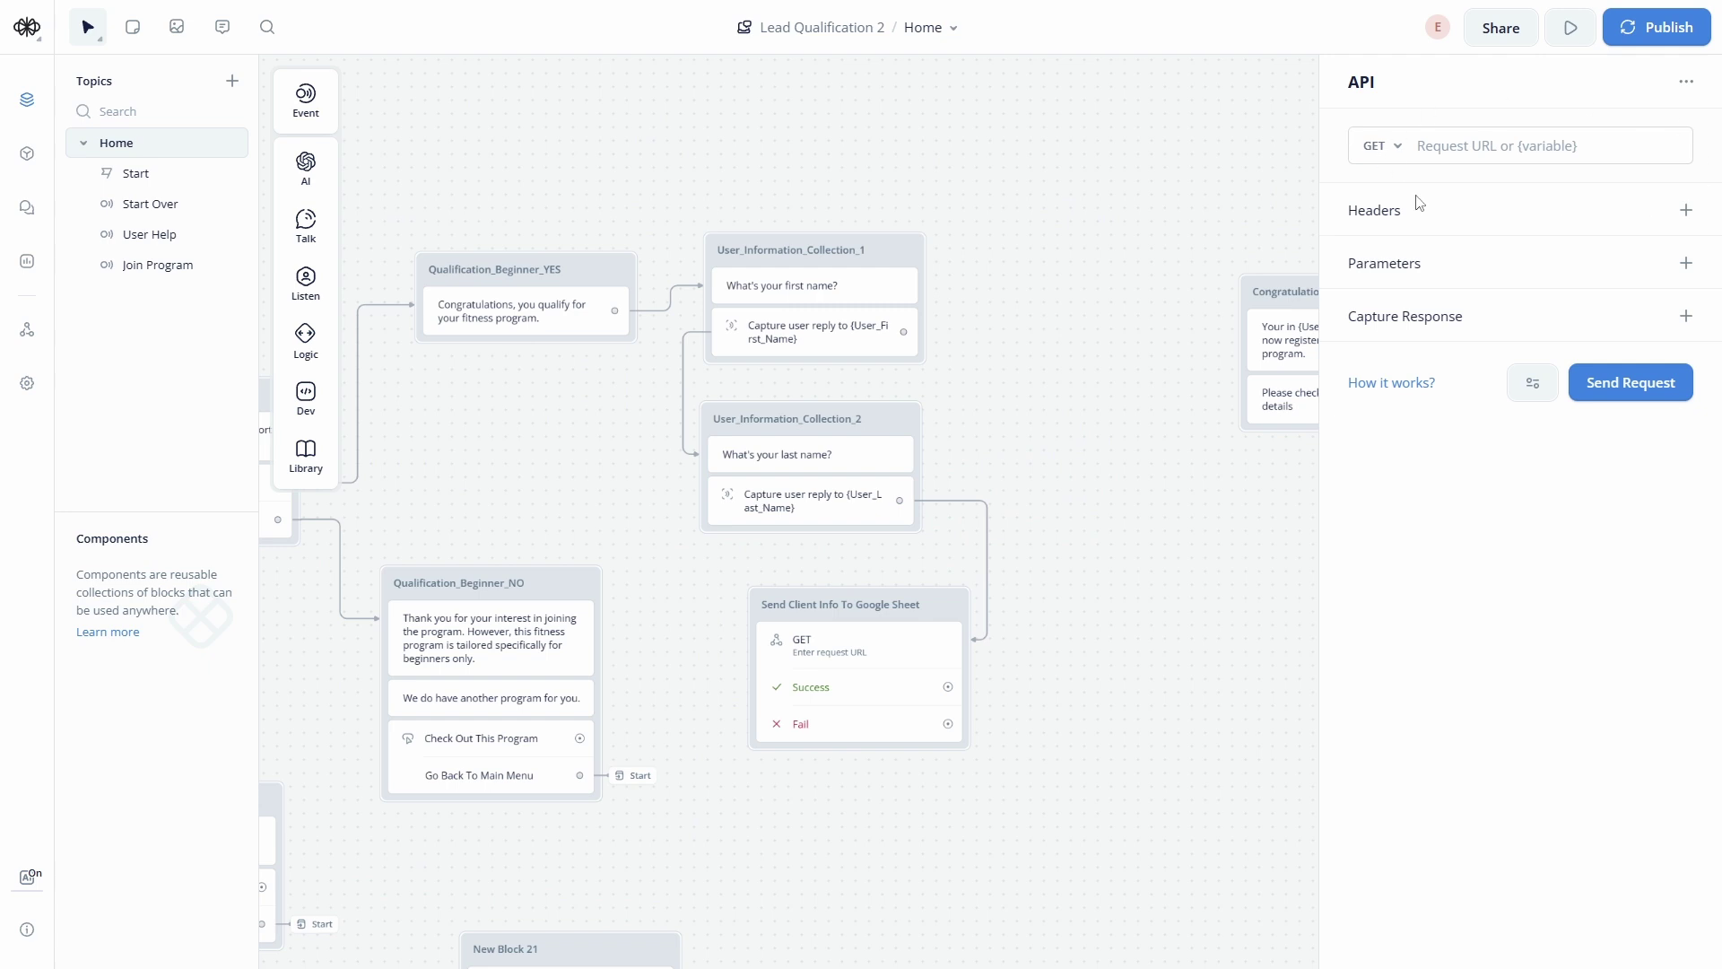
{"action": "left_click", "coordinate": [1401, 149]}
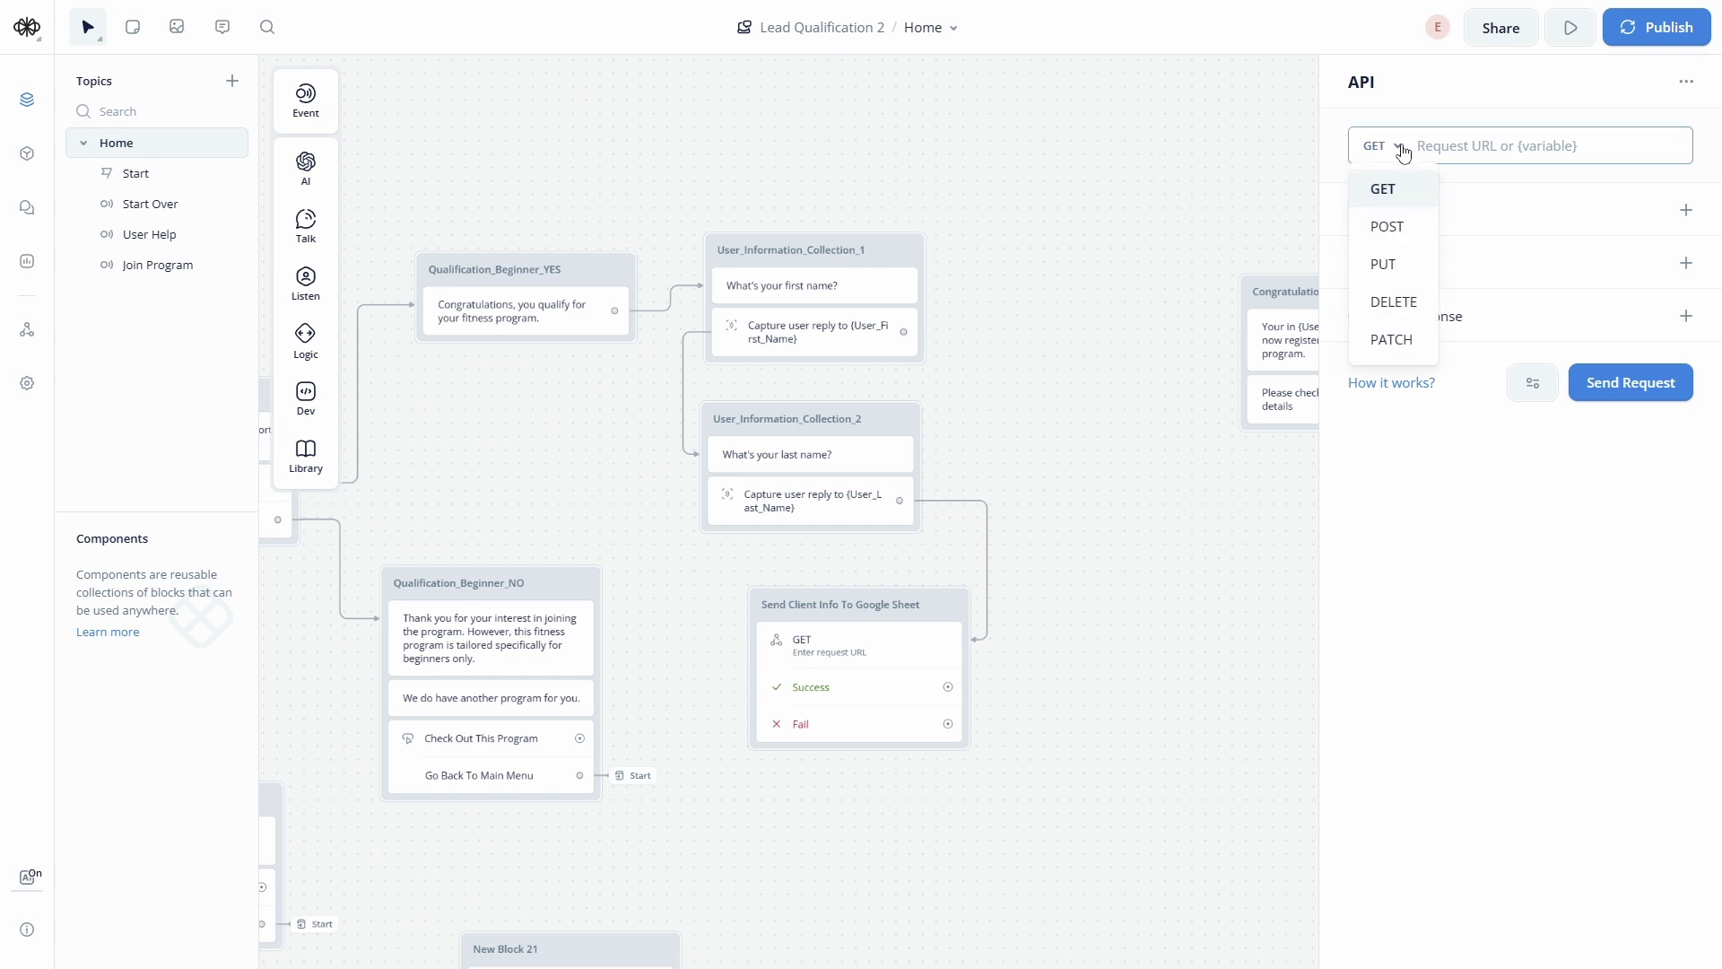
{"action": "left_click", "coordinate": [1393, 231]}
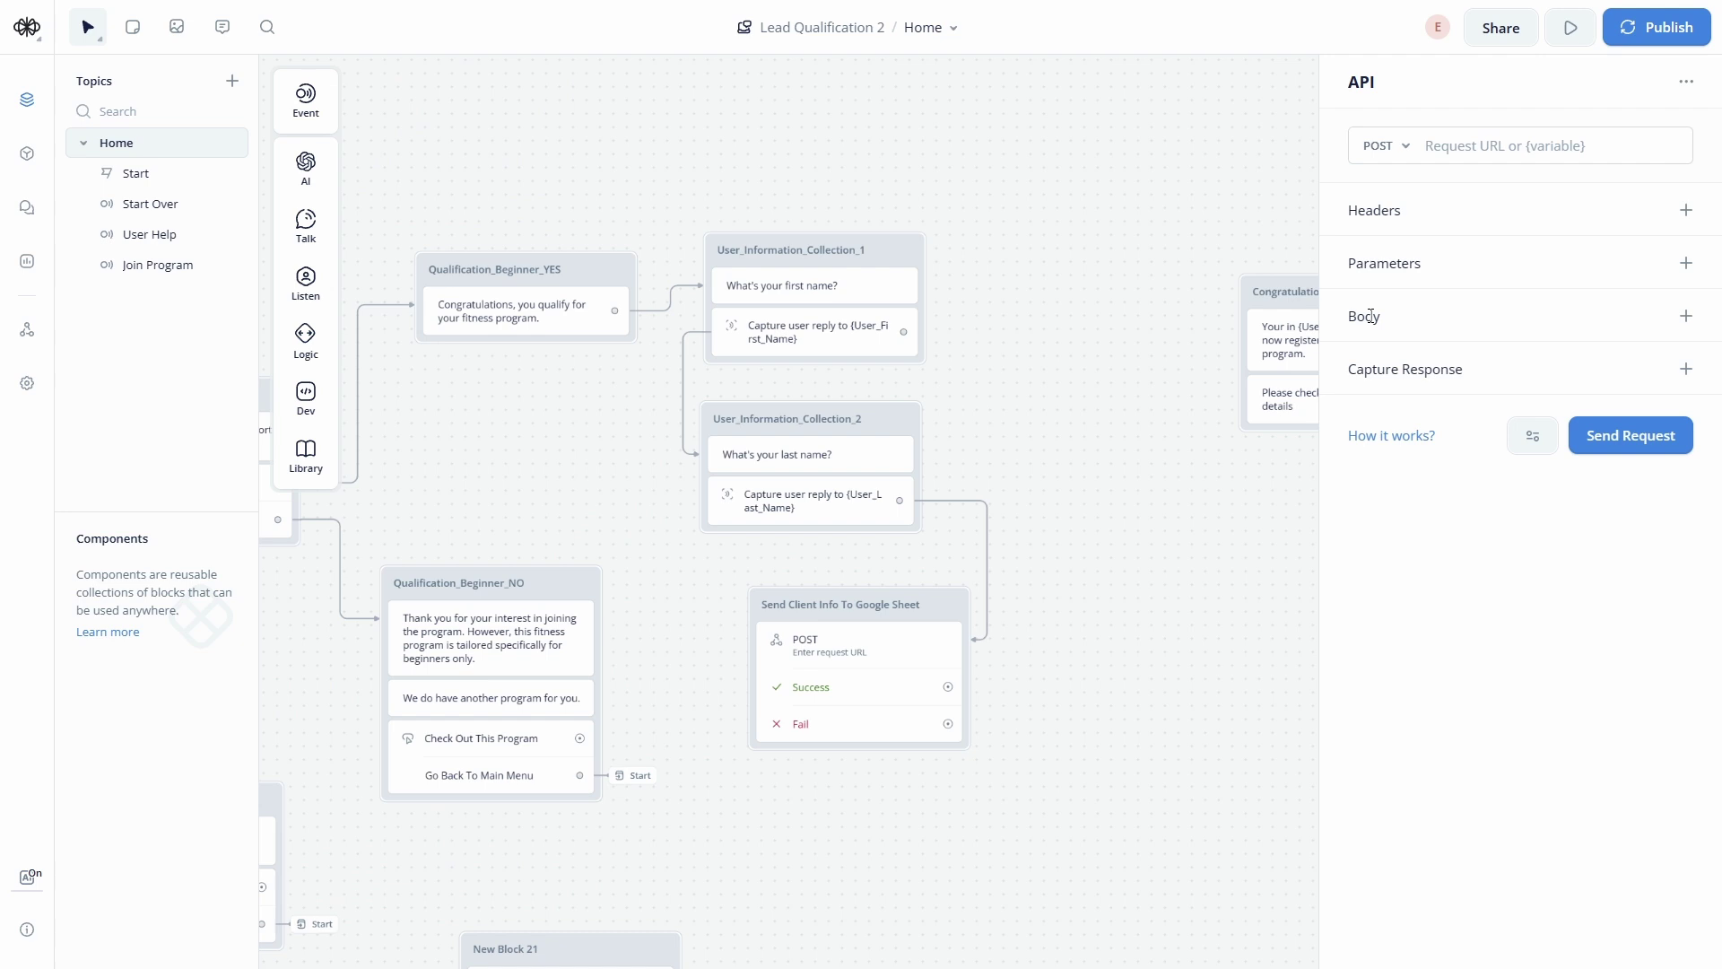
- Add a form-data body entry with the key "First Name" and the variable {User_First_Name} as its value
{"action": "left_click", "coordinate": [1685, 319]}
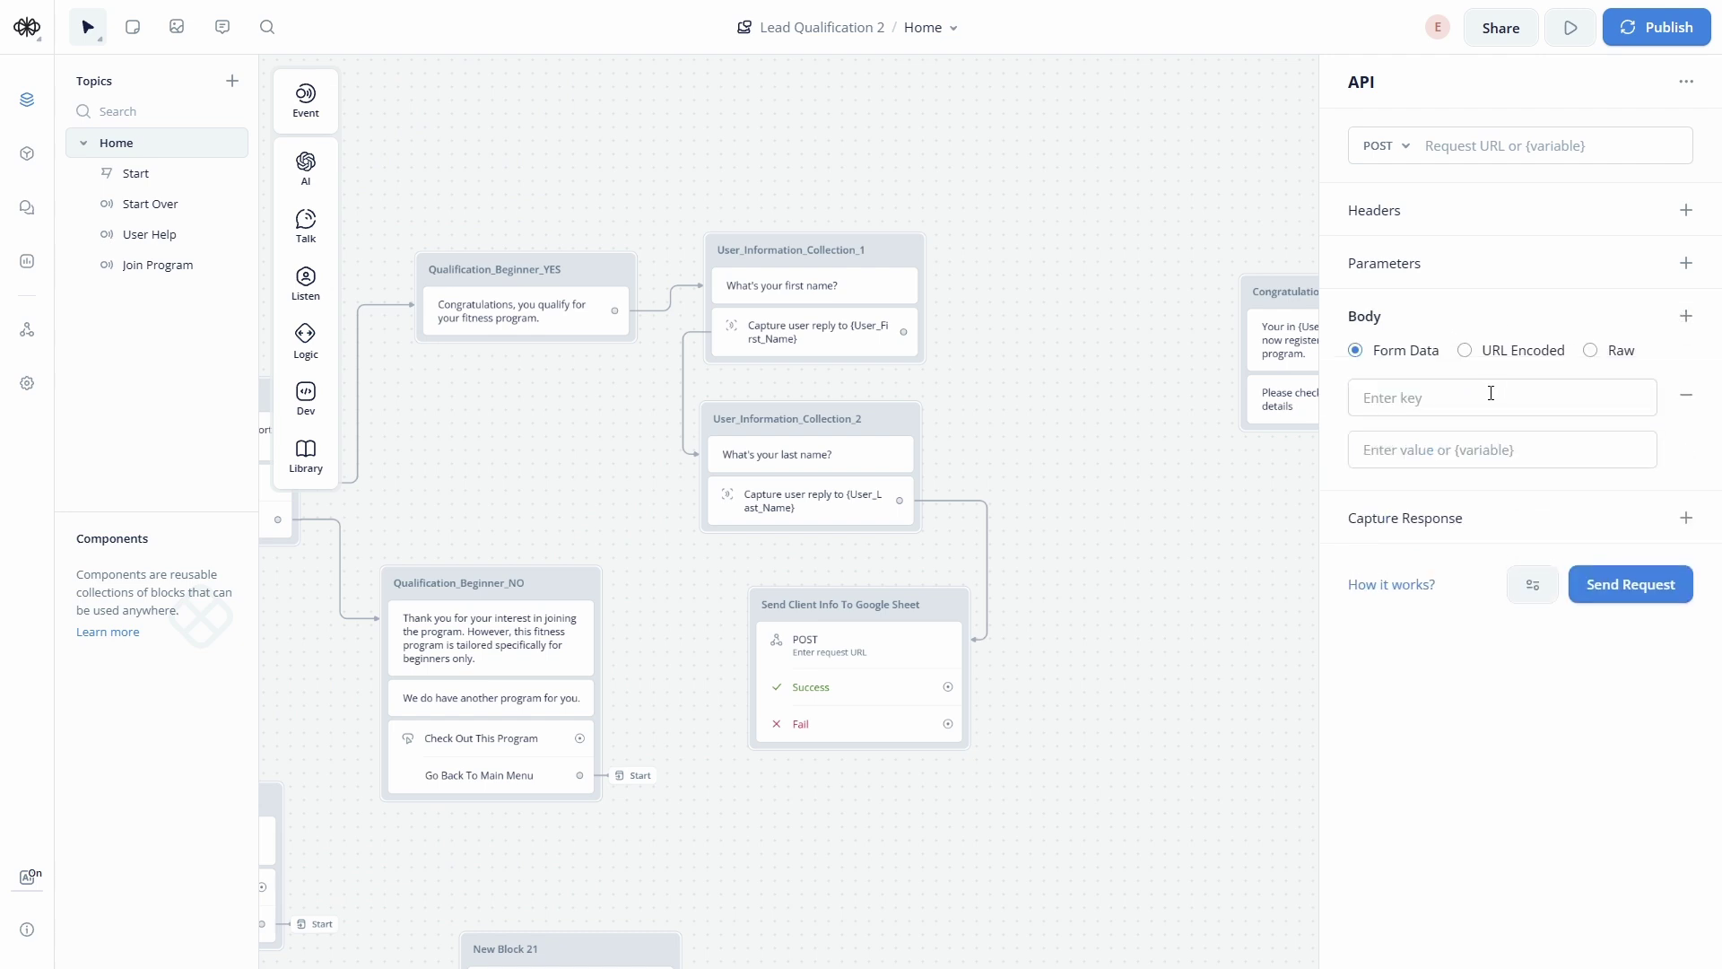
{"action": "left_click", "coordinate": [1480, 394]}
{"action": "type", "text": "Fi"}
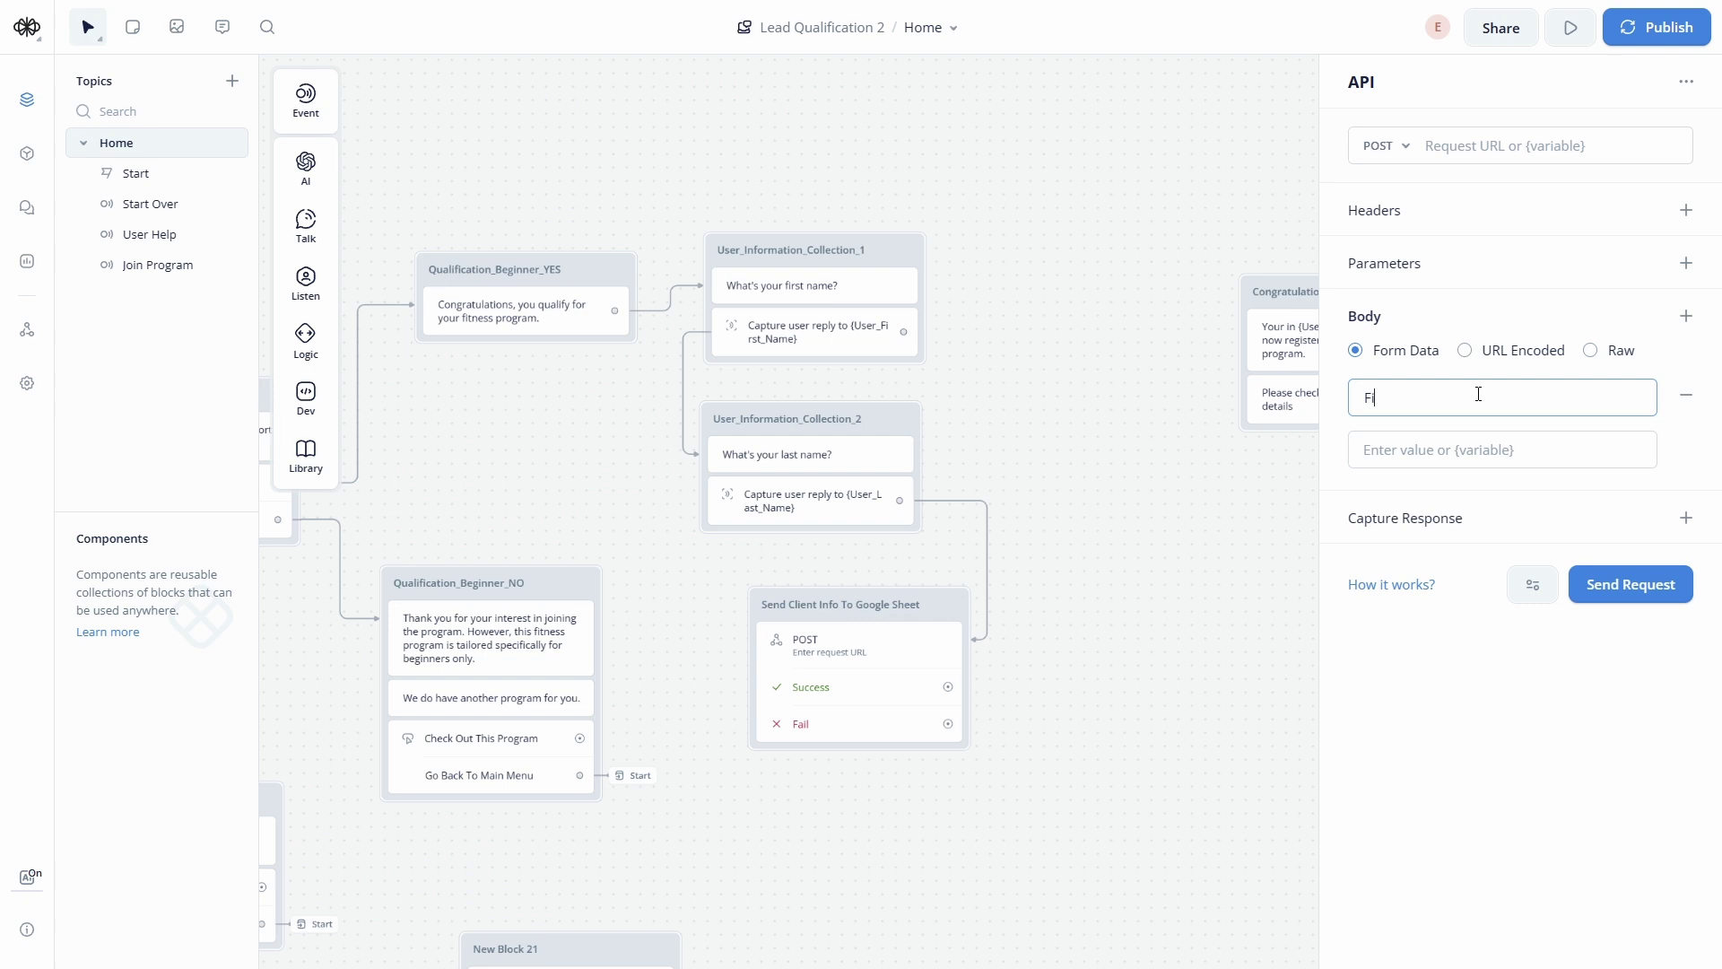
{"action": "type", "text": "rst Name"}
{"action": "left_click", "coordinate": [1456, 455]}
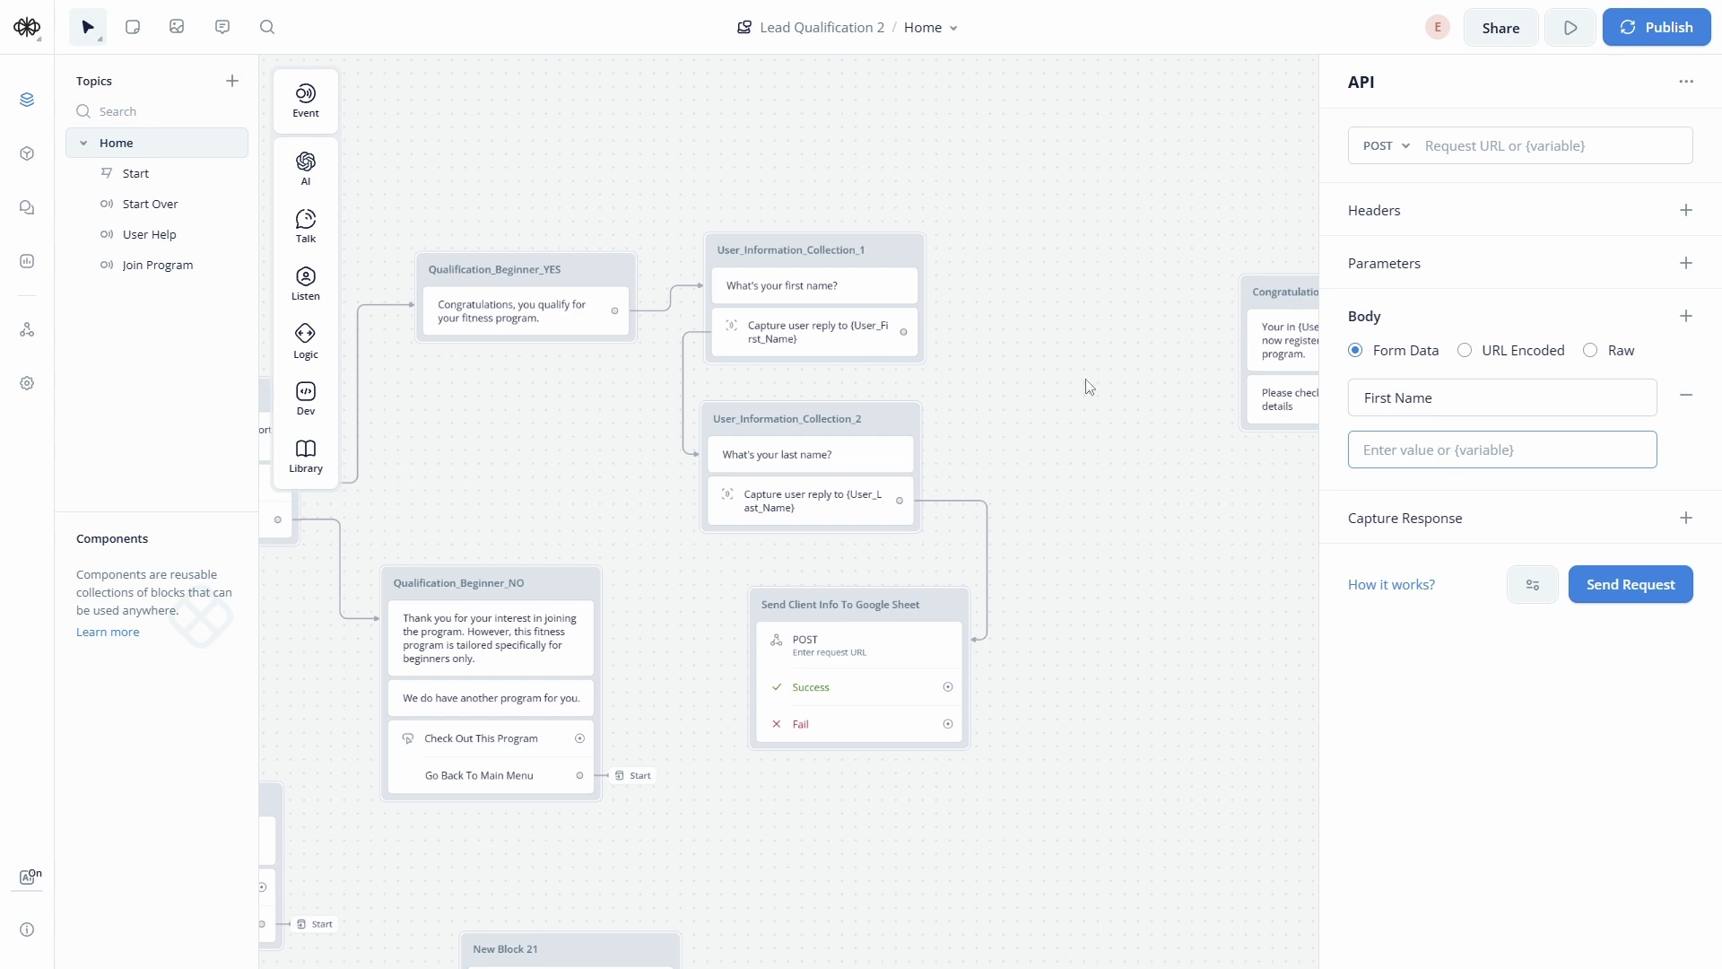
{"action": "type", "text": "{use"}
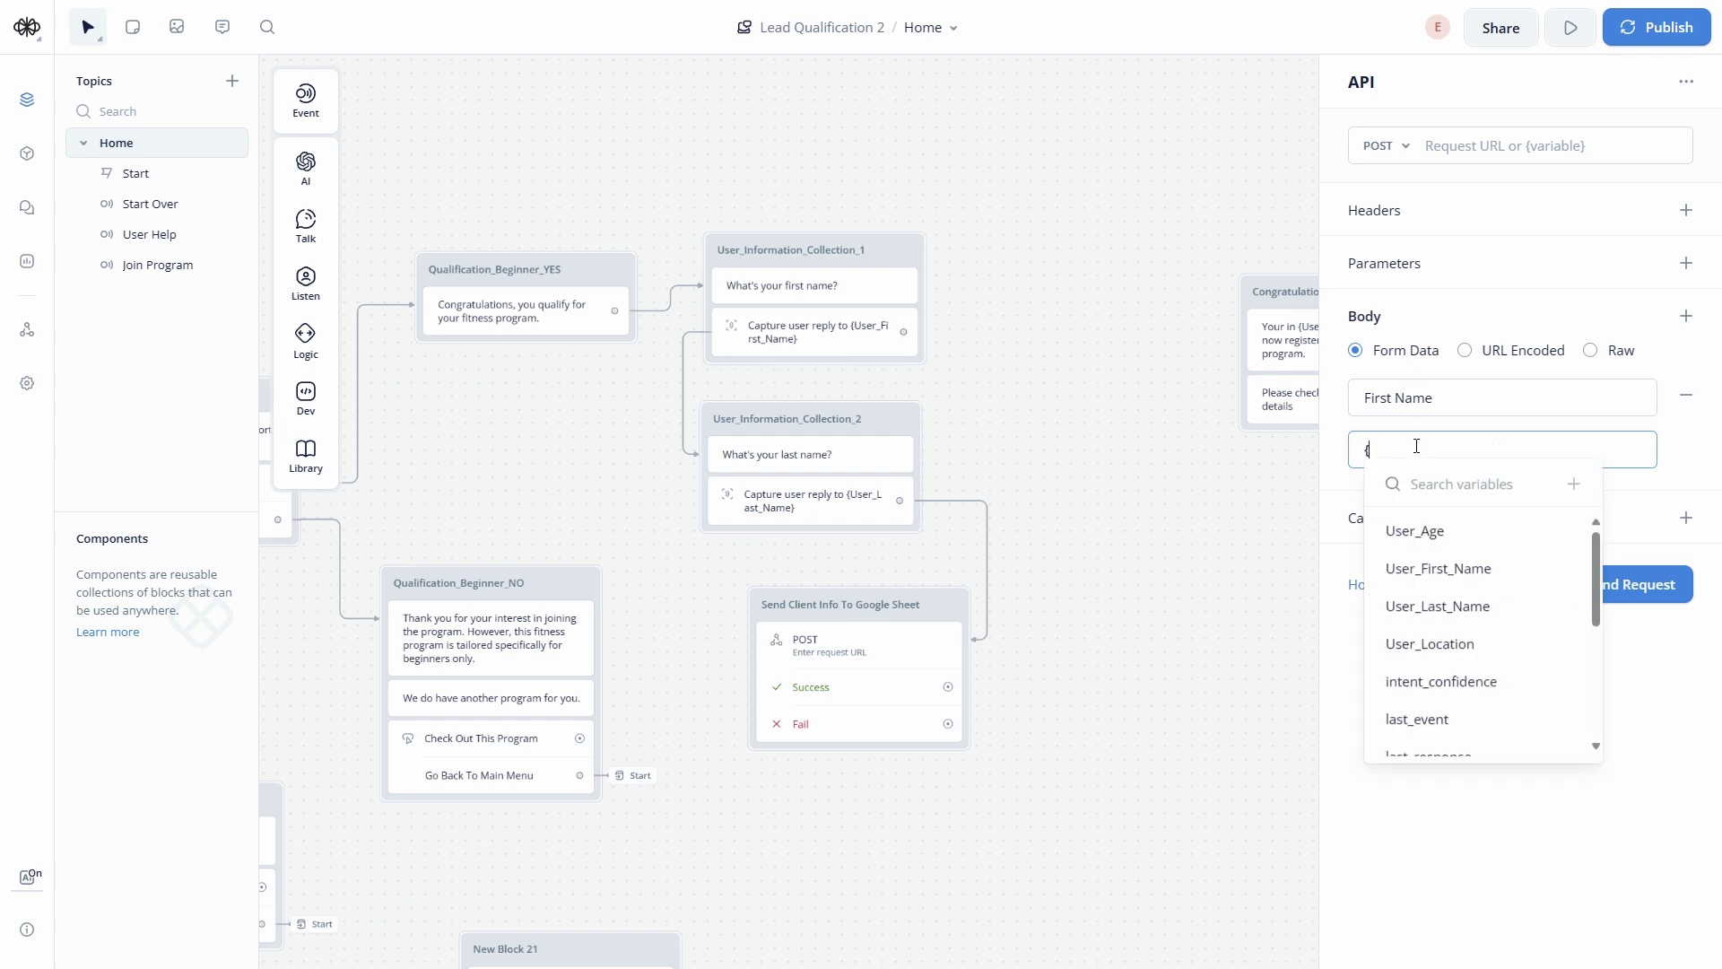
{"action": "left_click", "coordinate": [1452, 567]}
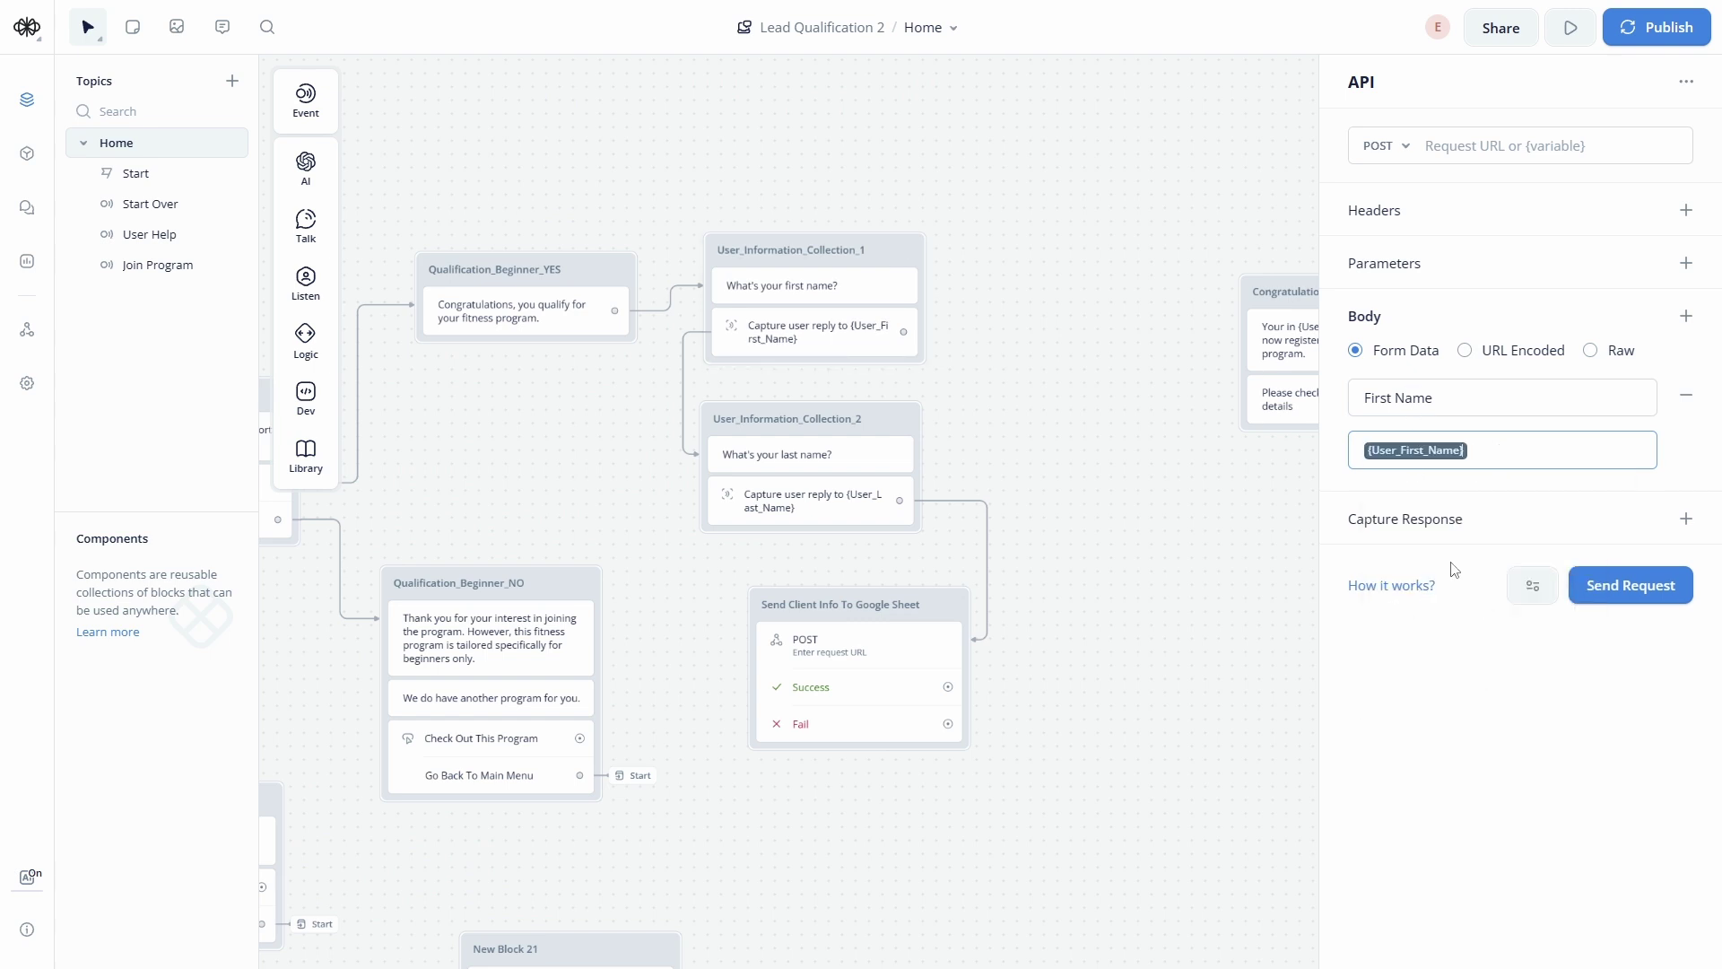
- Add a second body entry with the key "Last Name" and the variable {User_Last_Name} as its value
{"action": "left_click", "coordinate": [1688, 316]}
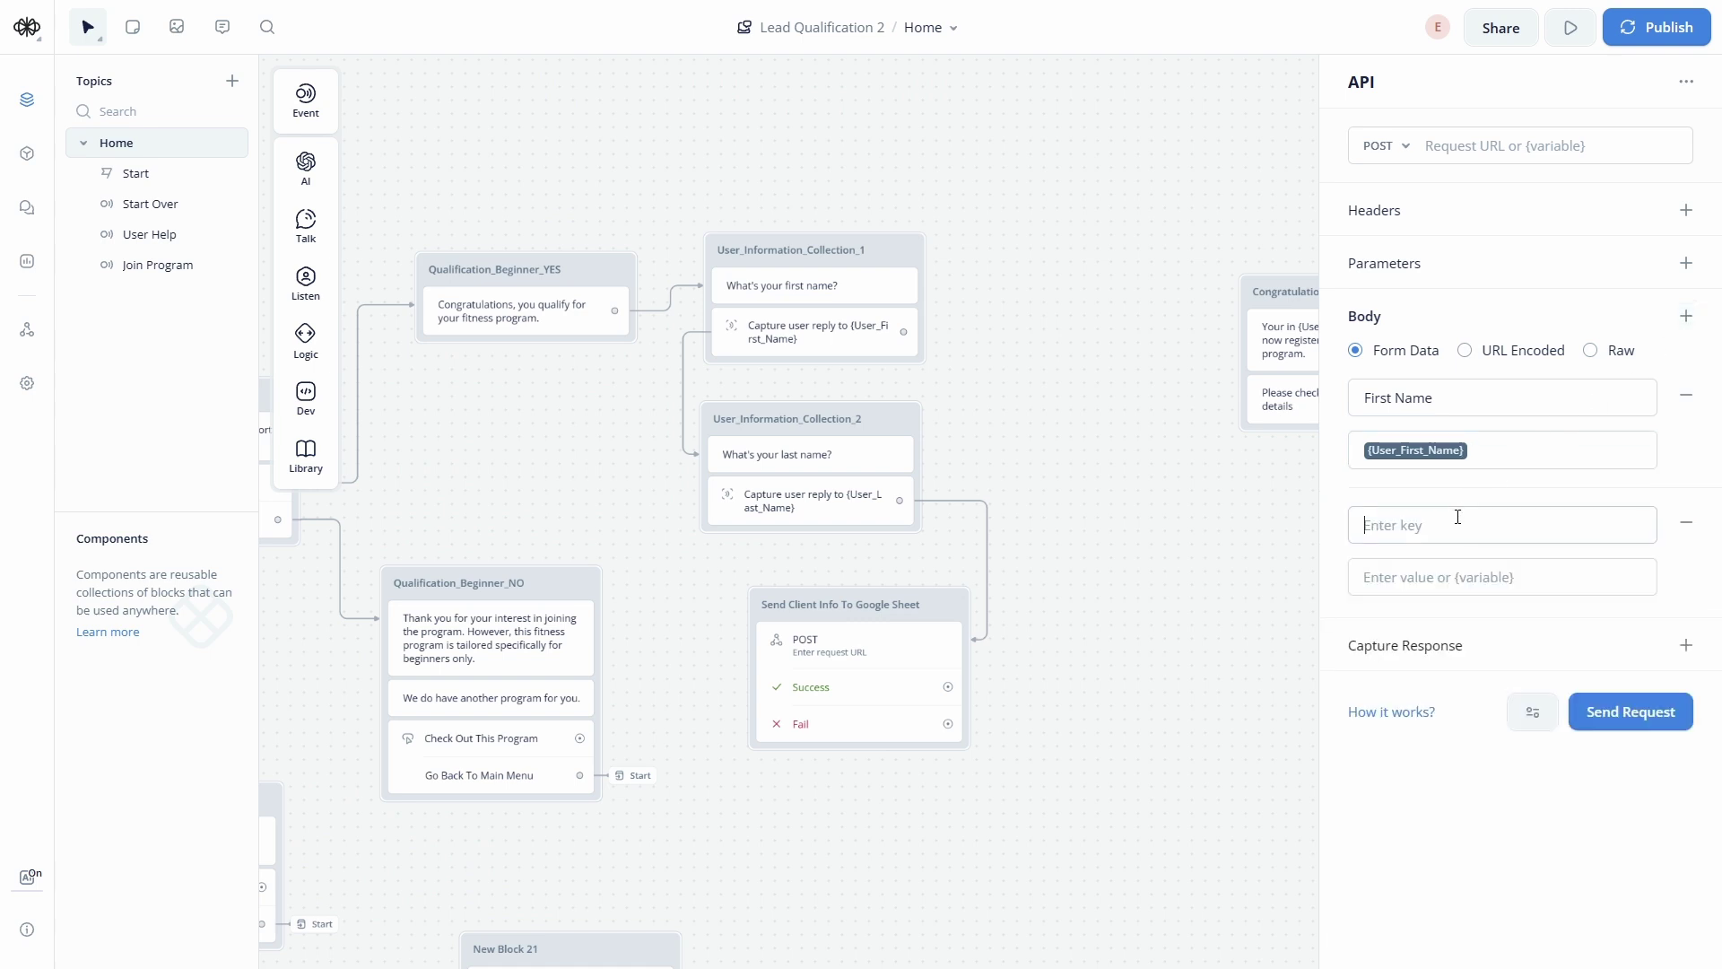
{"action": "type", "text": "Last Na"}
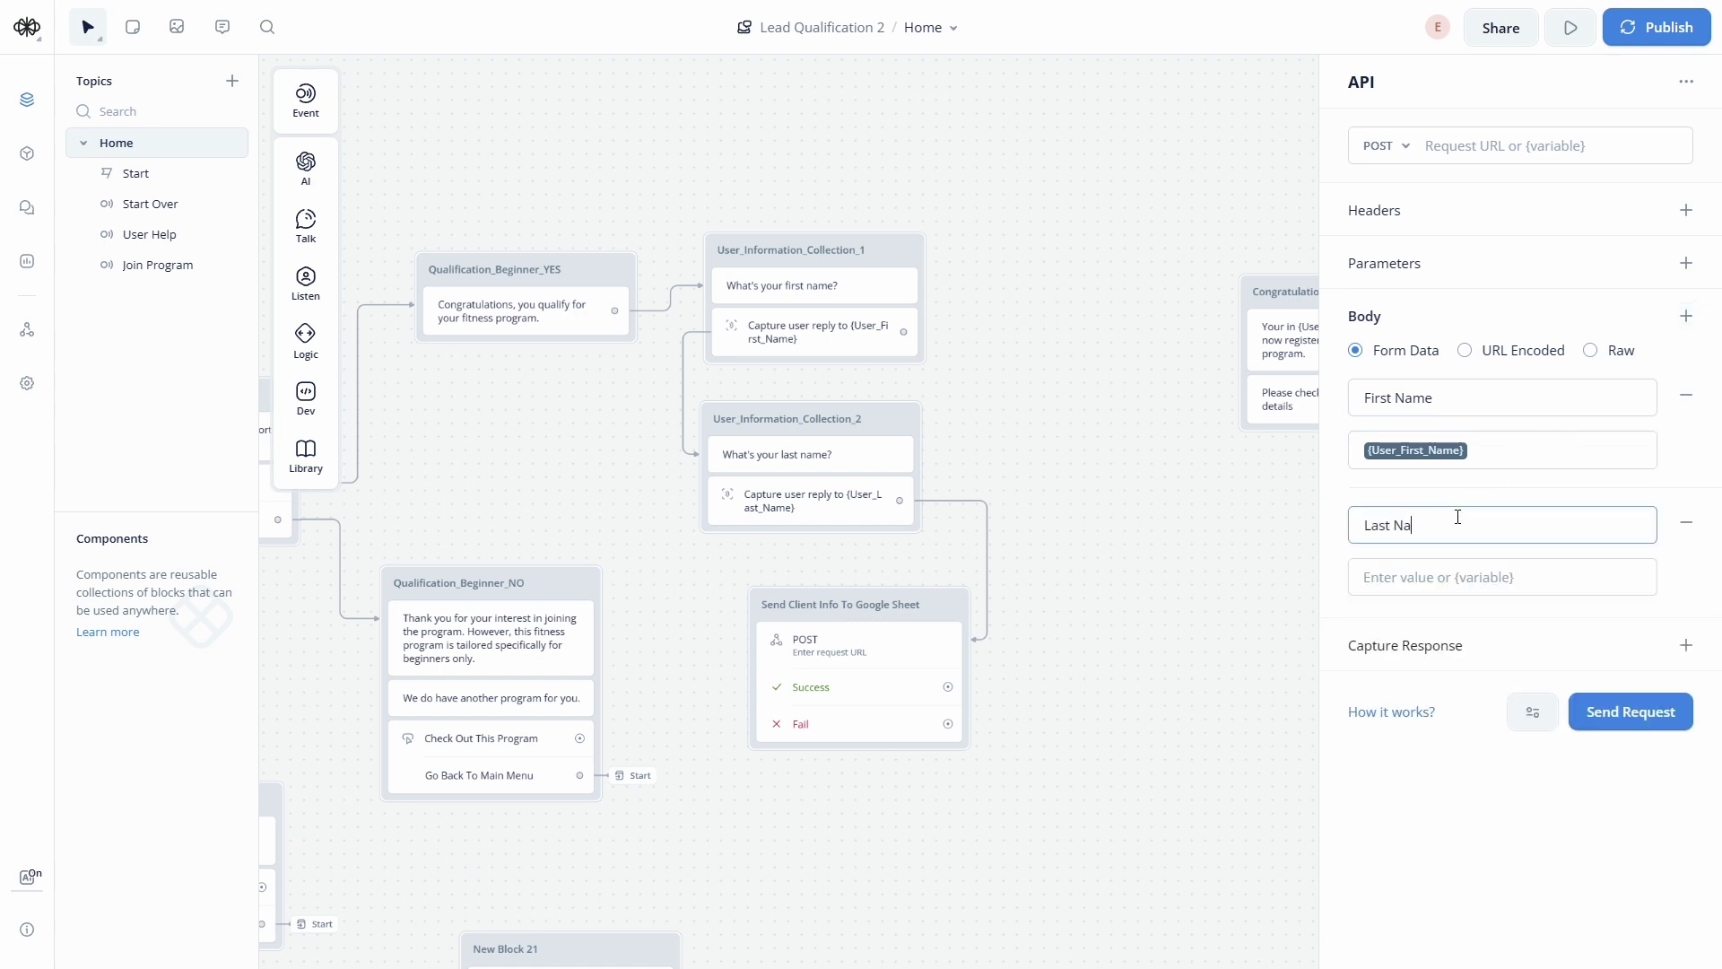
{"action": "type", "text": "me"}
{"action": "key", "text": "Tab"}
{"action": "type", "text": "{user"}
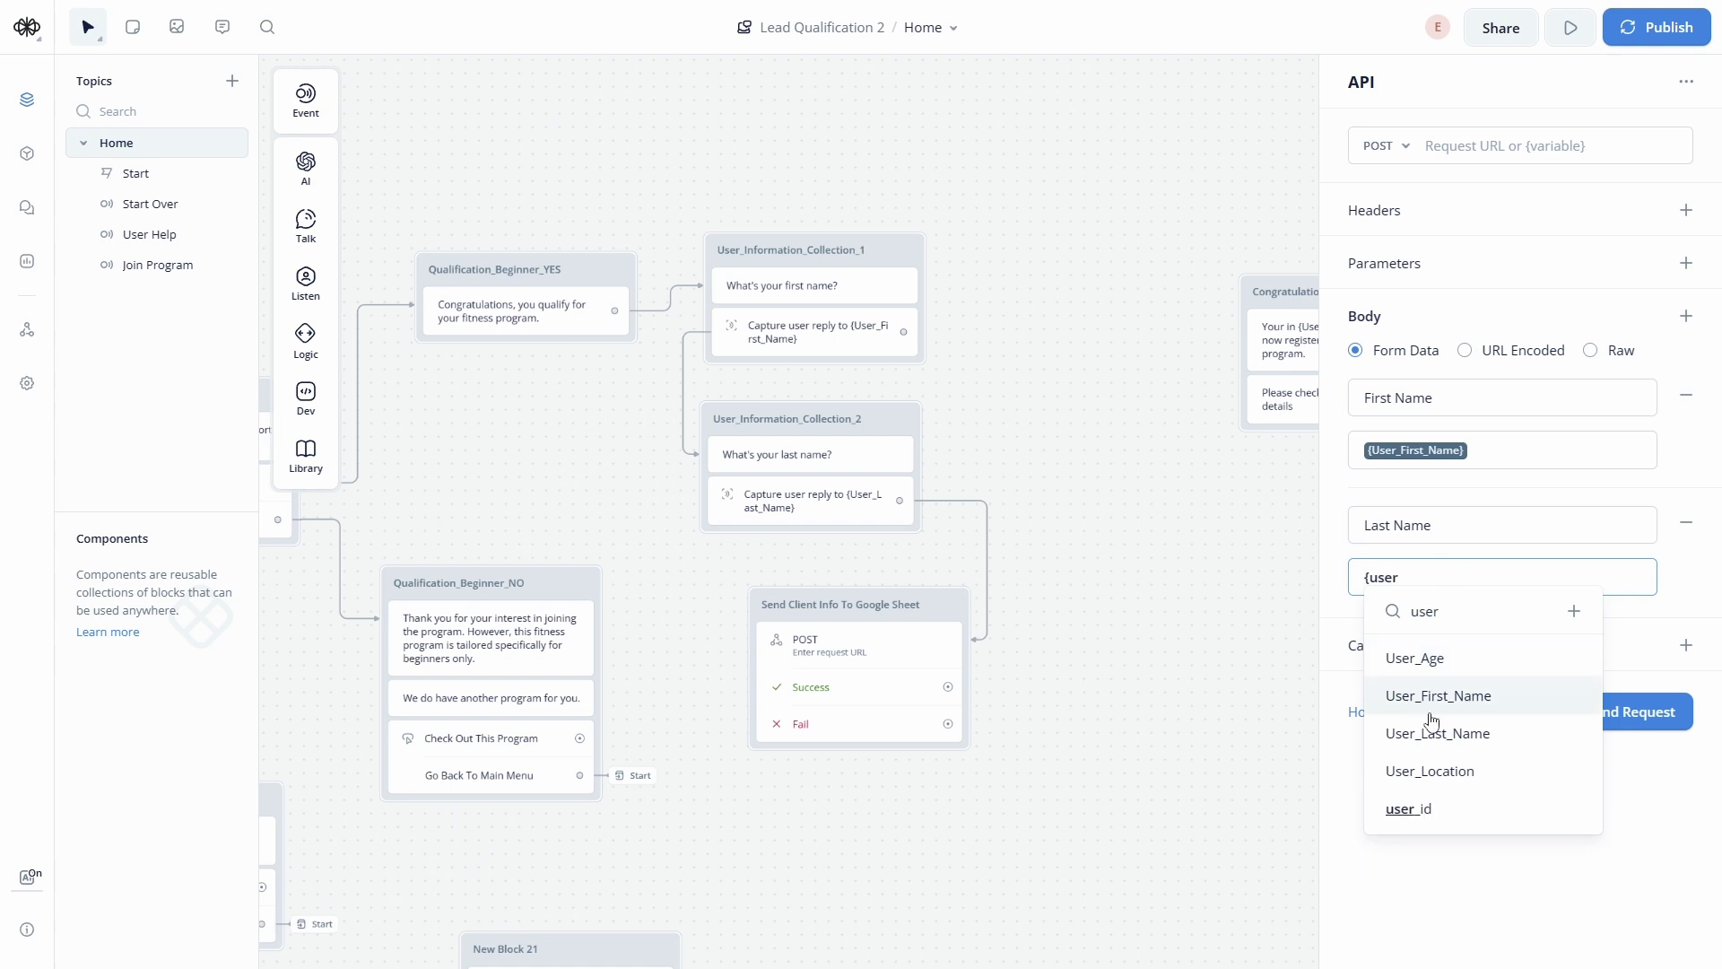
{"action": "left_click", "coordinate": [1433, 733]}
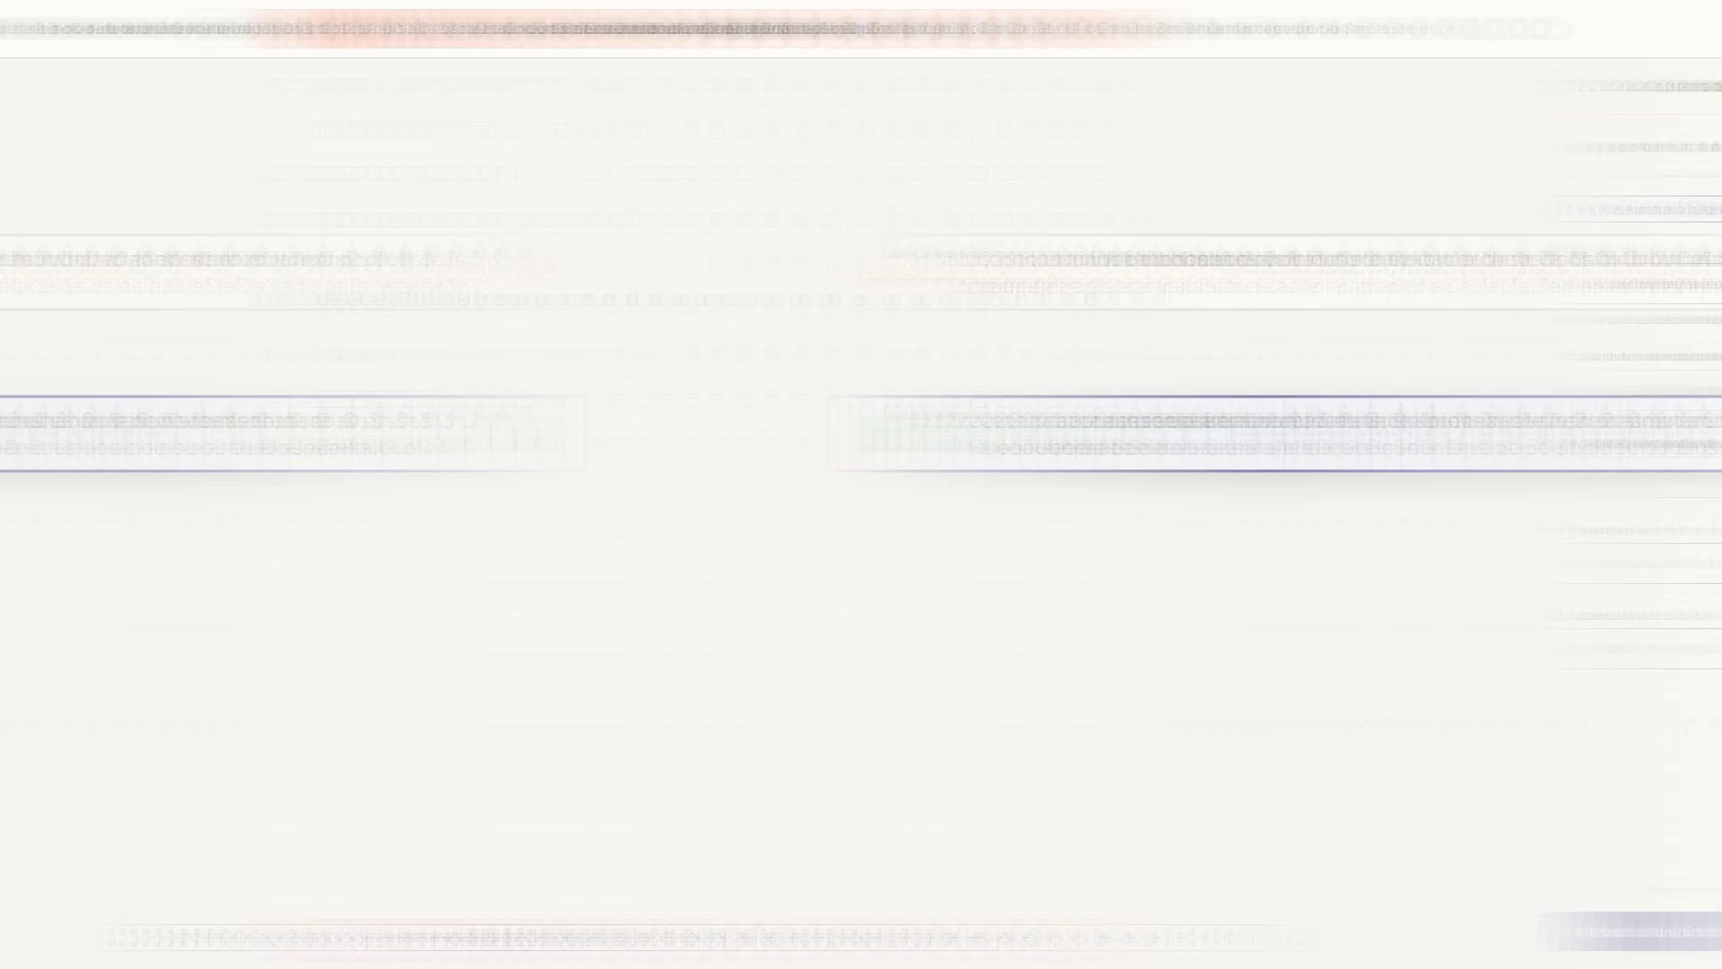
- Copy the webhook URL from the Catch Hook trigger in Zapier and paste it as the request URL of Voiceflow's API step
{"action": "left_click_drag", "start_coordinate": [1078, 433], "coordinate": [1035, 434]}
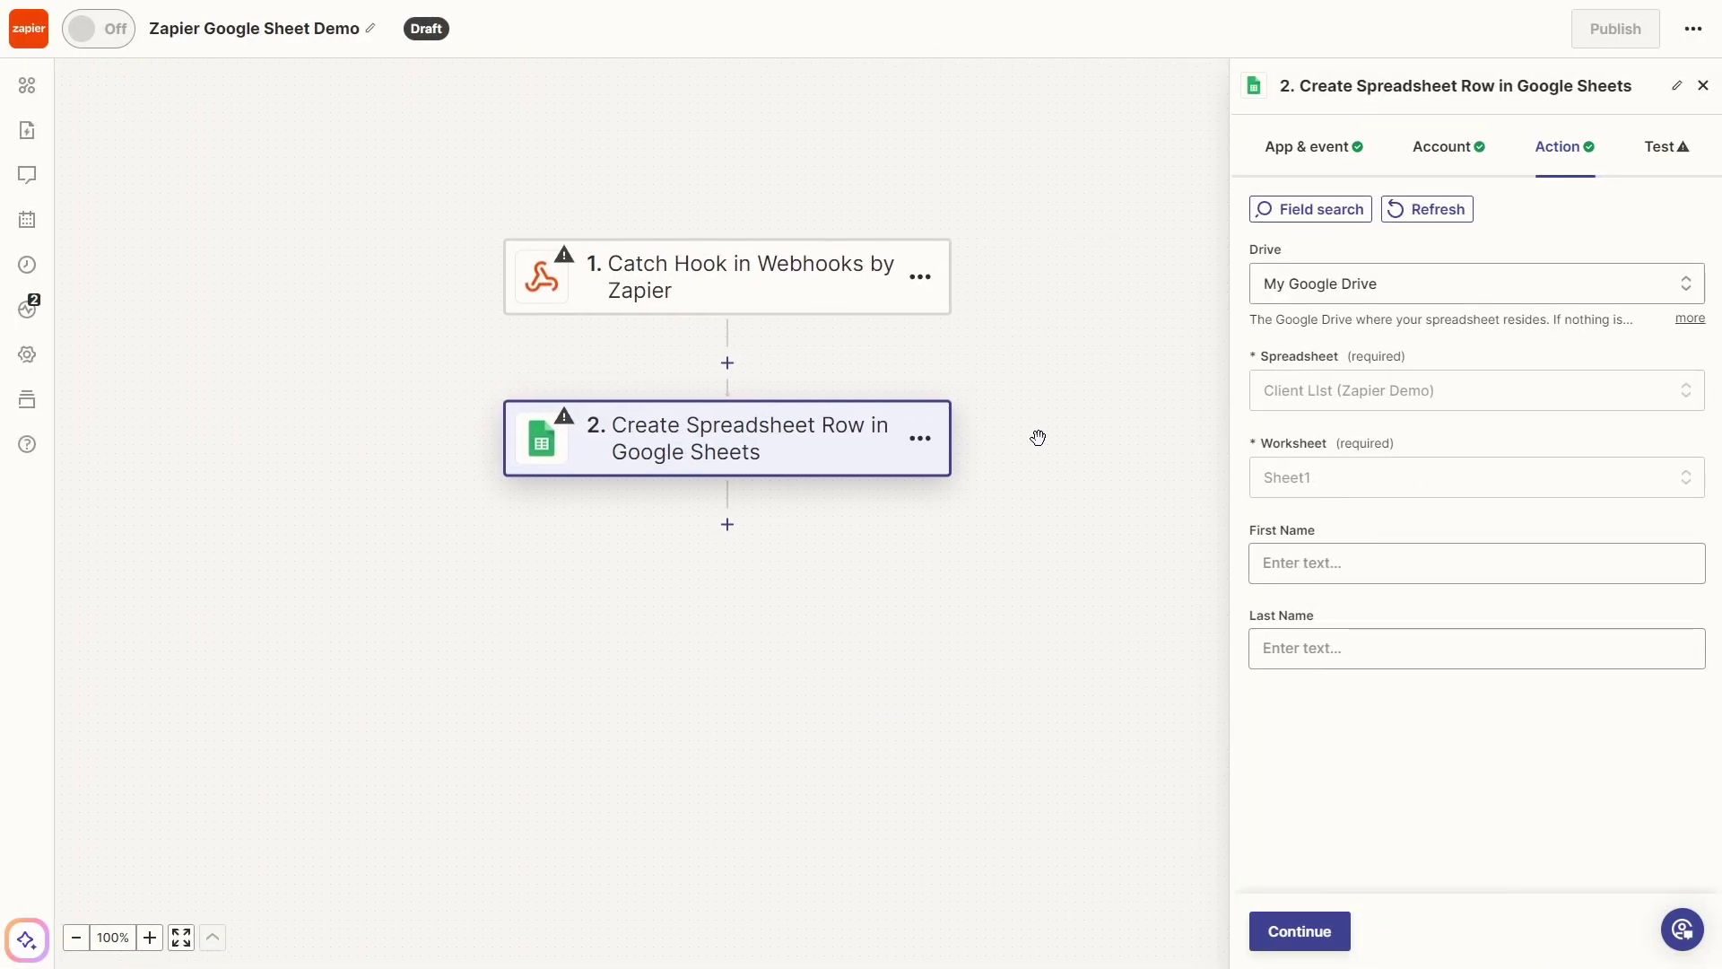
{"action": "left_click", "coordinate": [728, 292]}
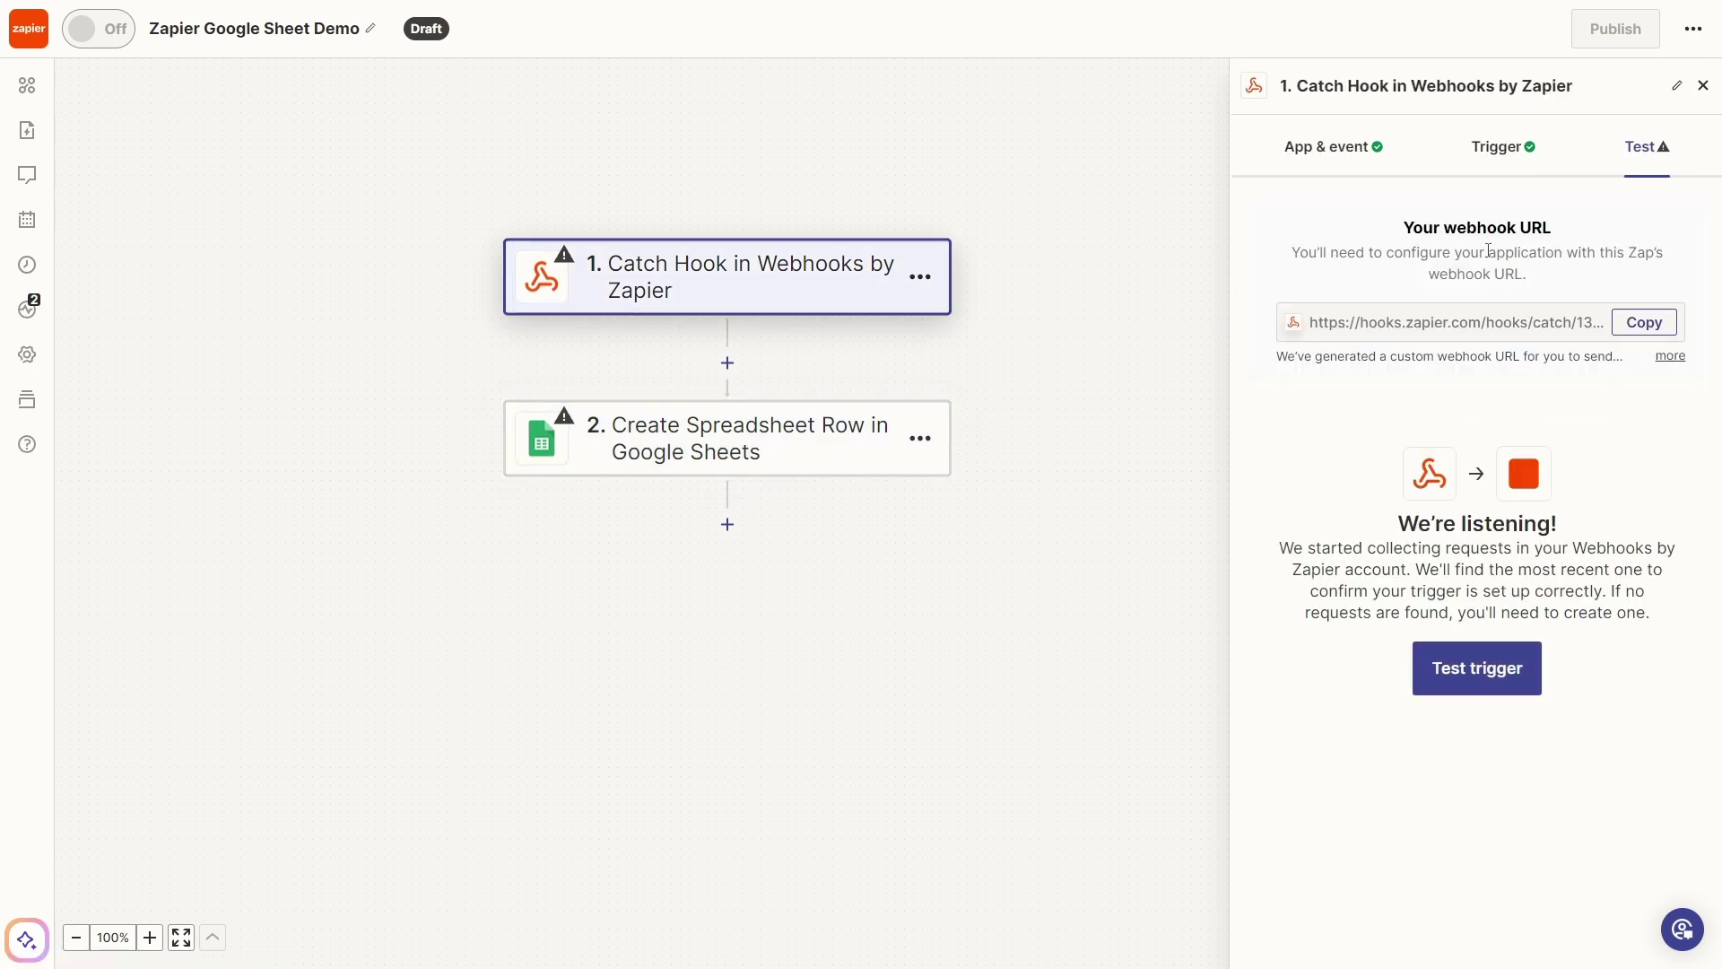
{"action": "left_click", "coordinate": [1647, 330]}
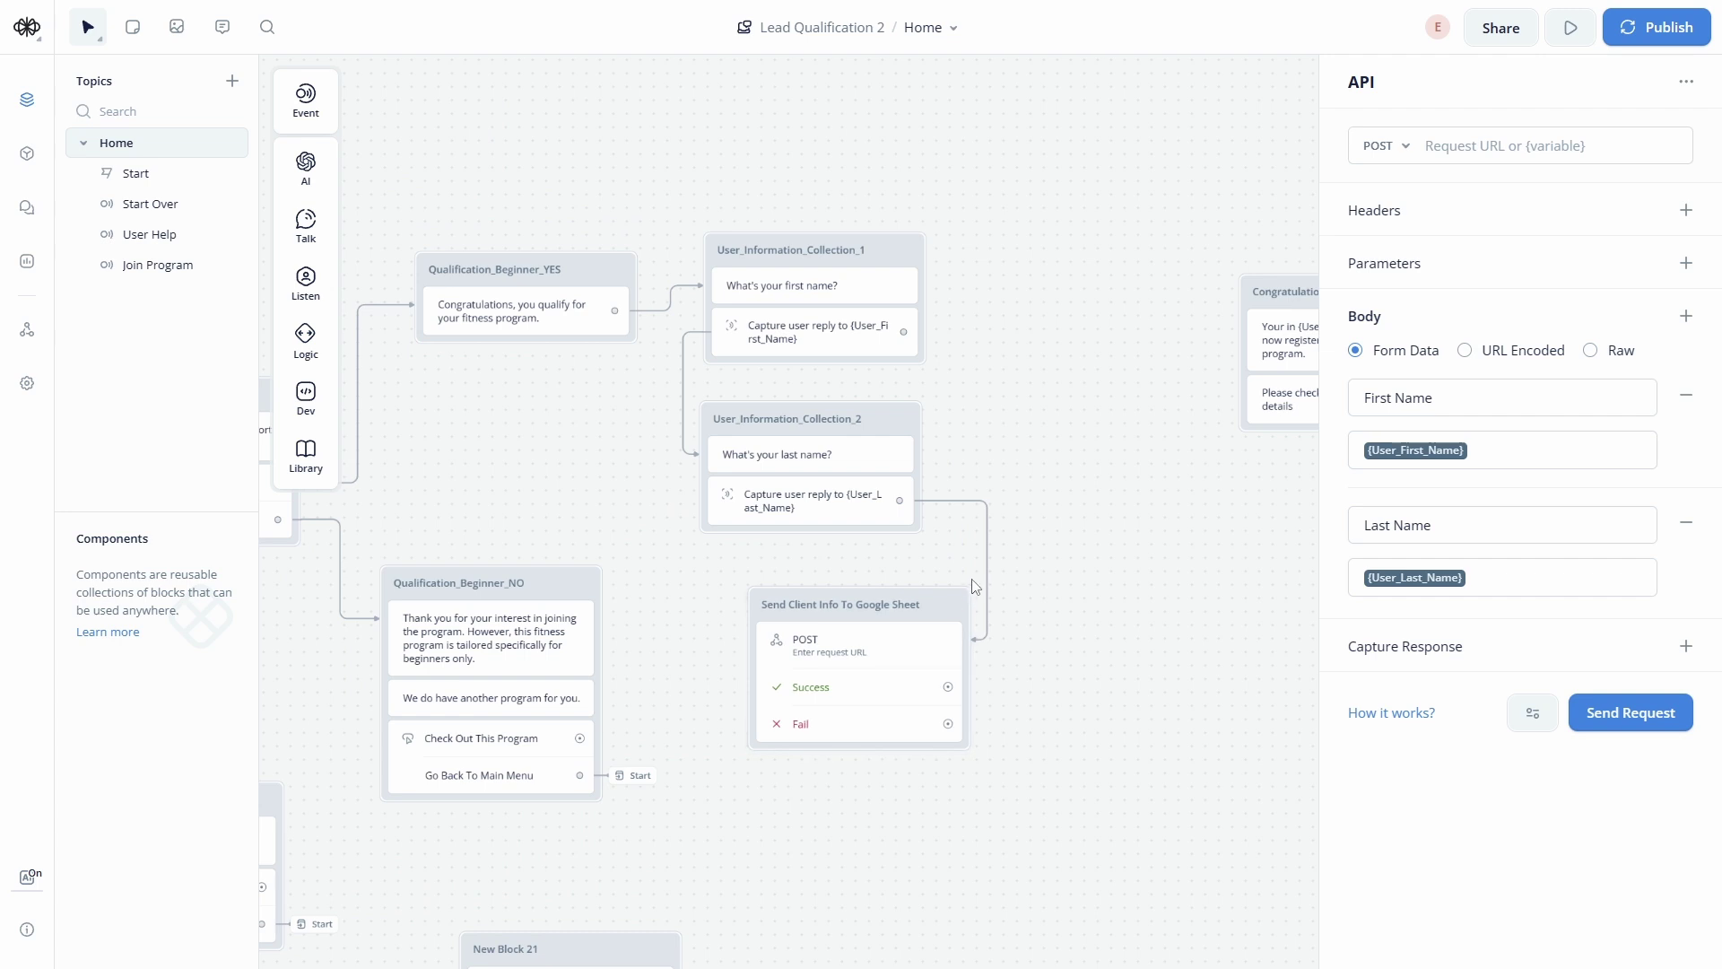
{"action": "left_click", "coordinate": [1479, 149]}
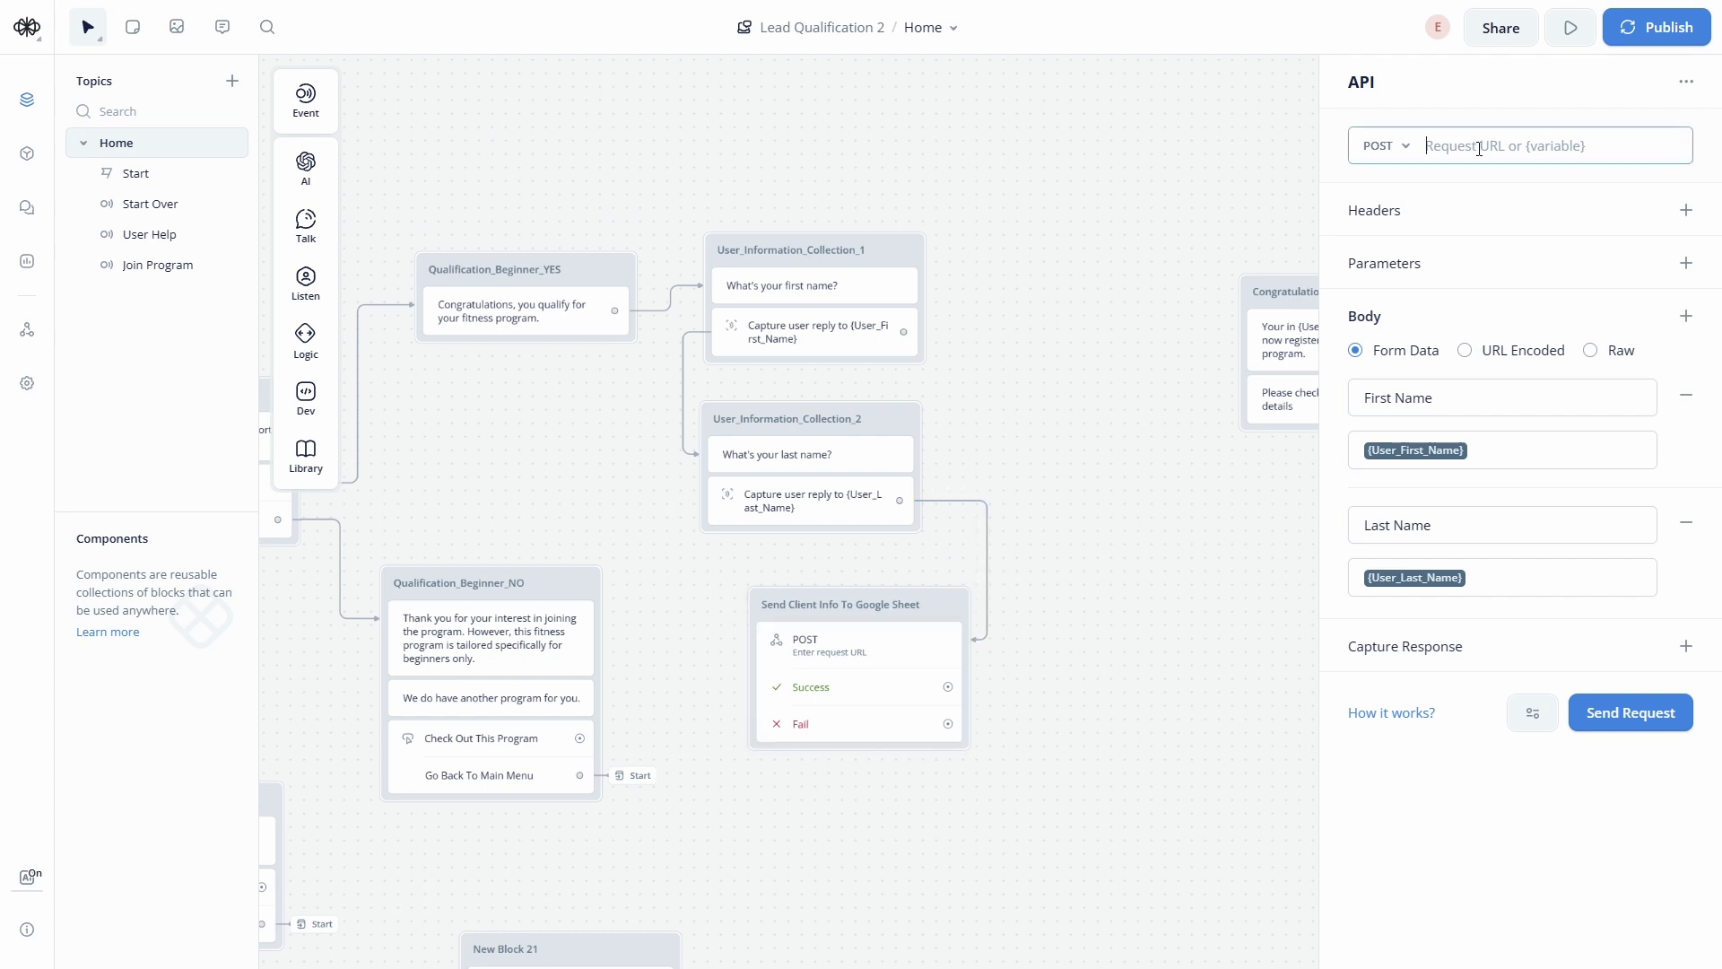
{"action": "key", "text": "ctrl+v"}
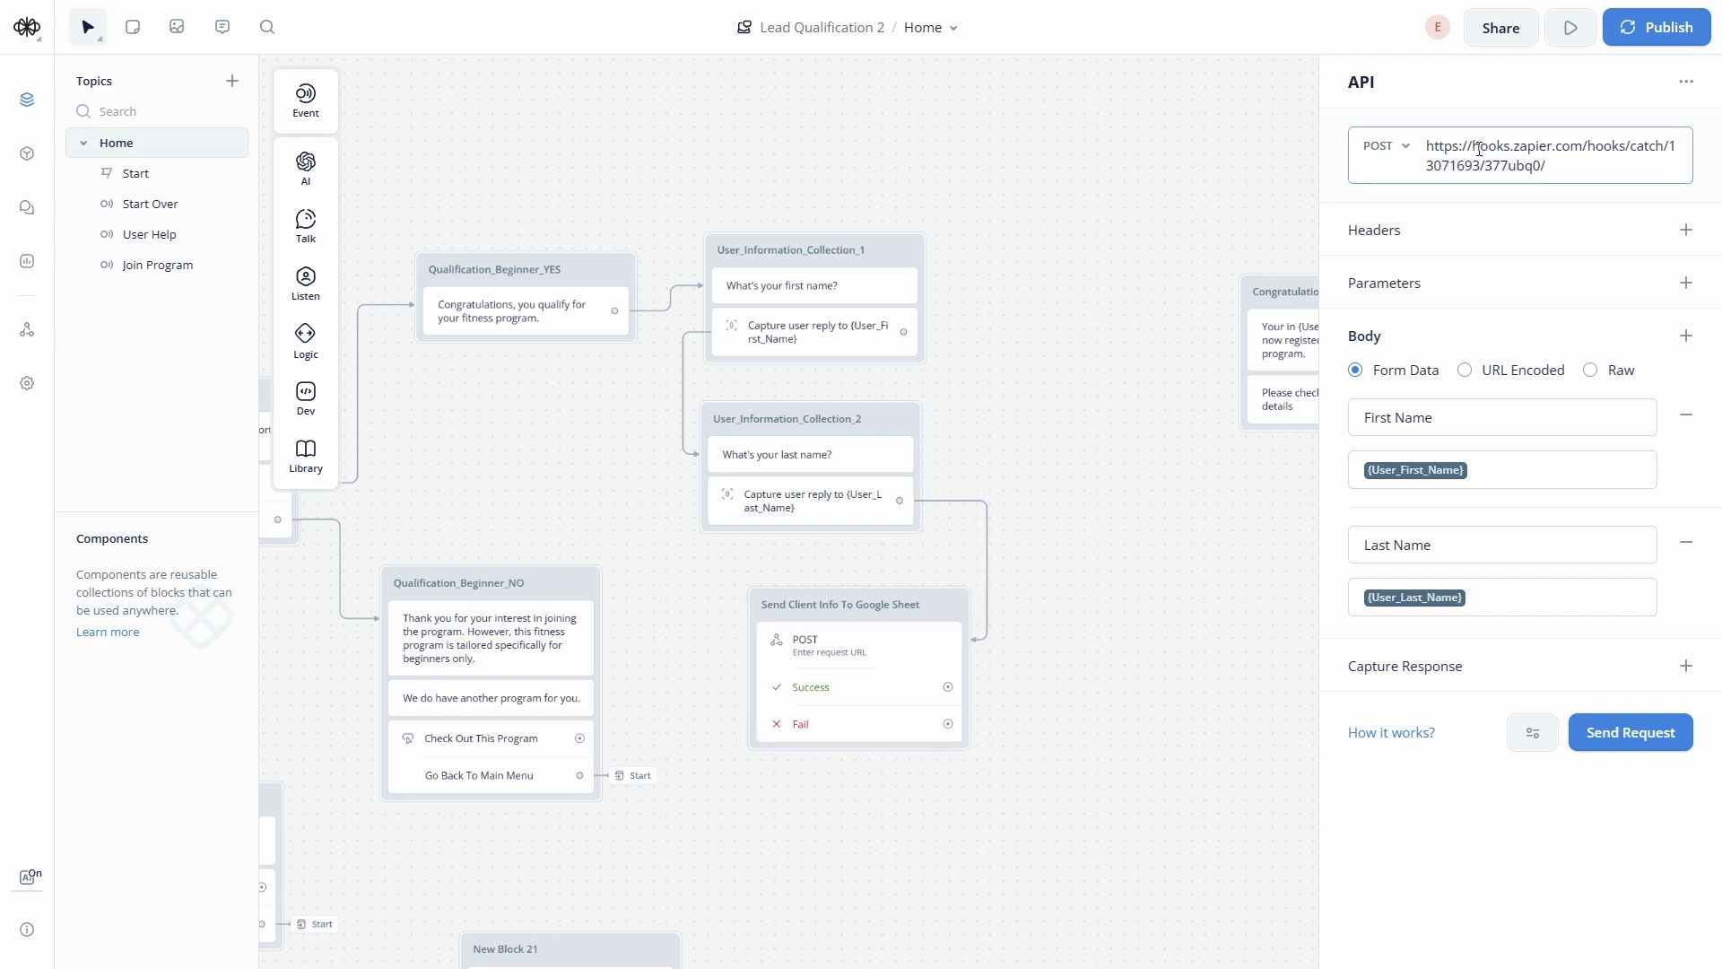
{"action": "left_click", "coordinate": [1441, 807]}
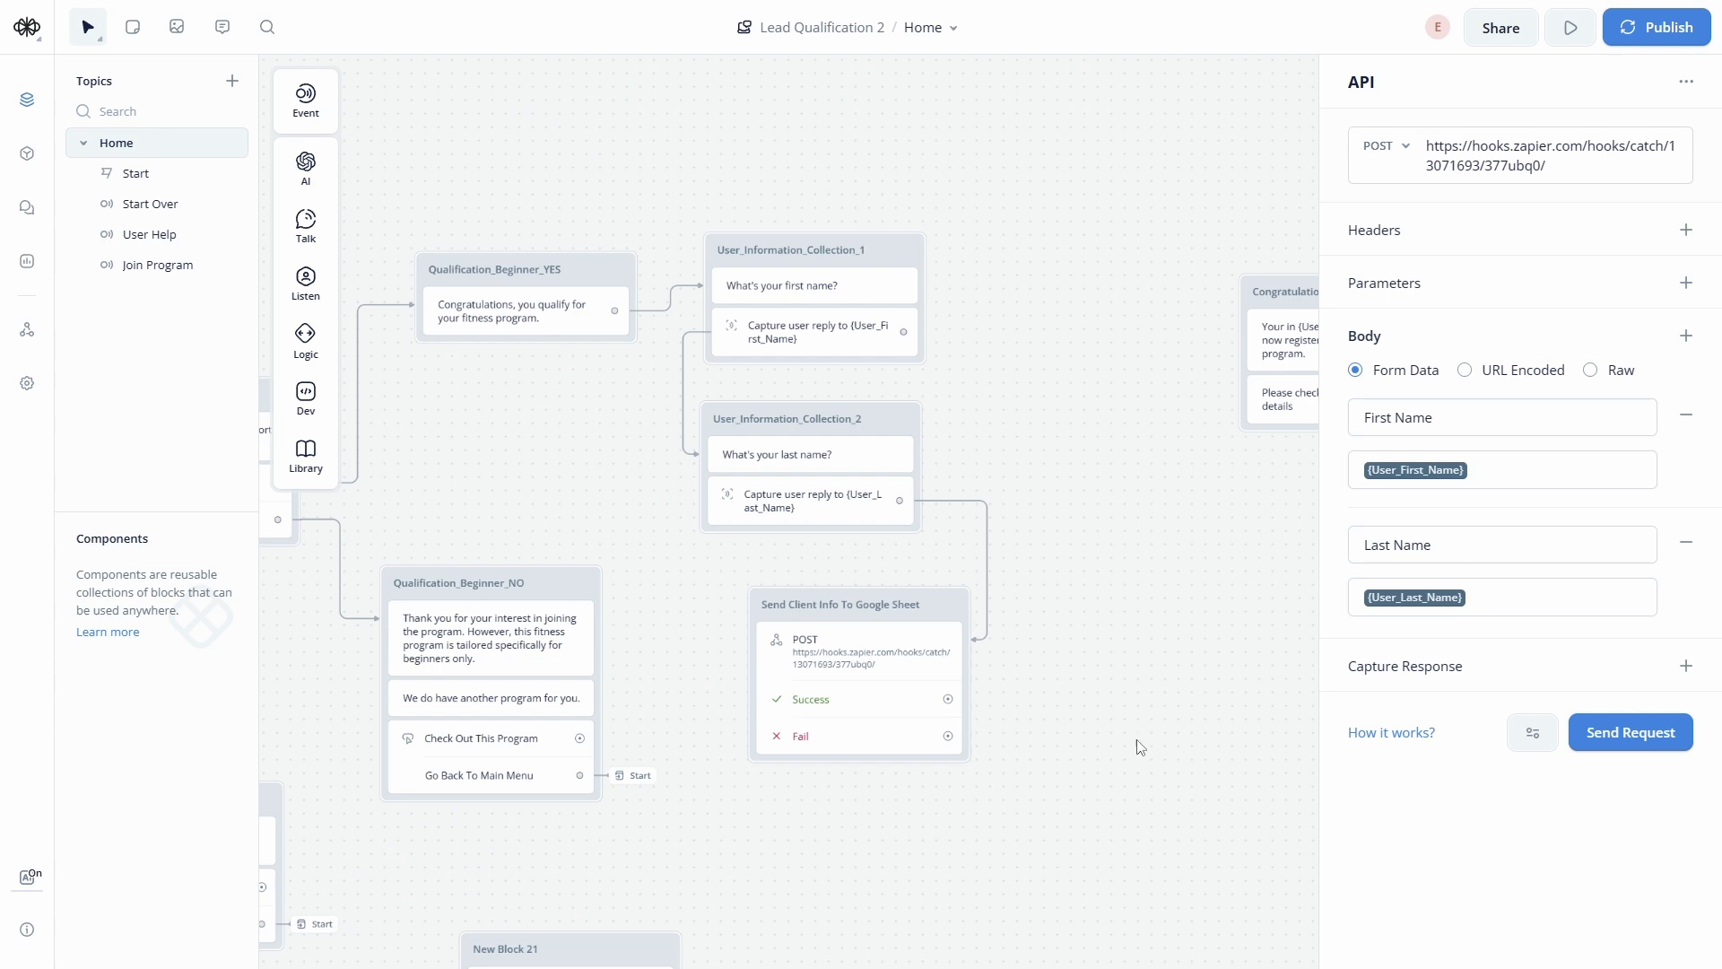
- Connect the API step's Success path to the Congratulations block and move that block closer to the flow
{"action": "left_click_drag", "start_coordinate": [1172, 742], "coordinate": [1011, 634]}
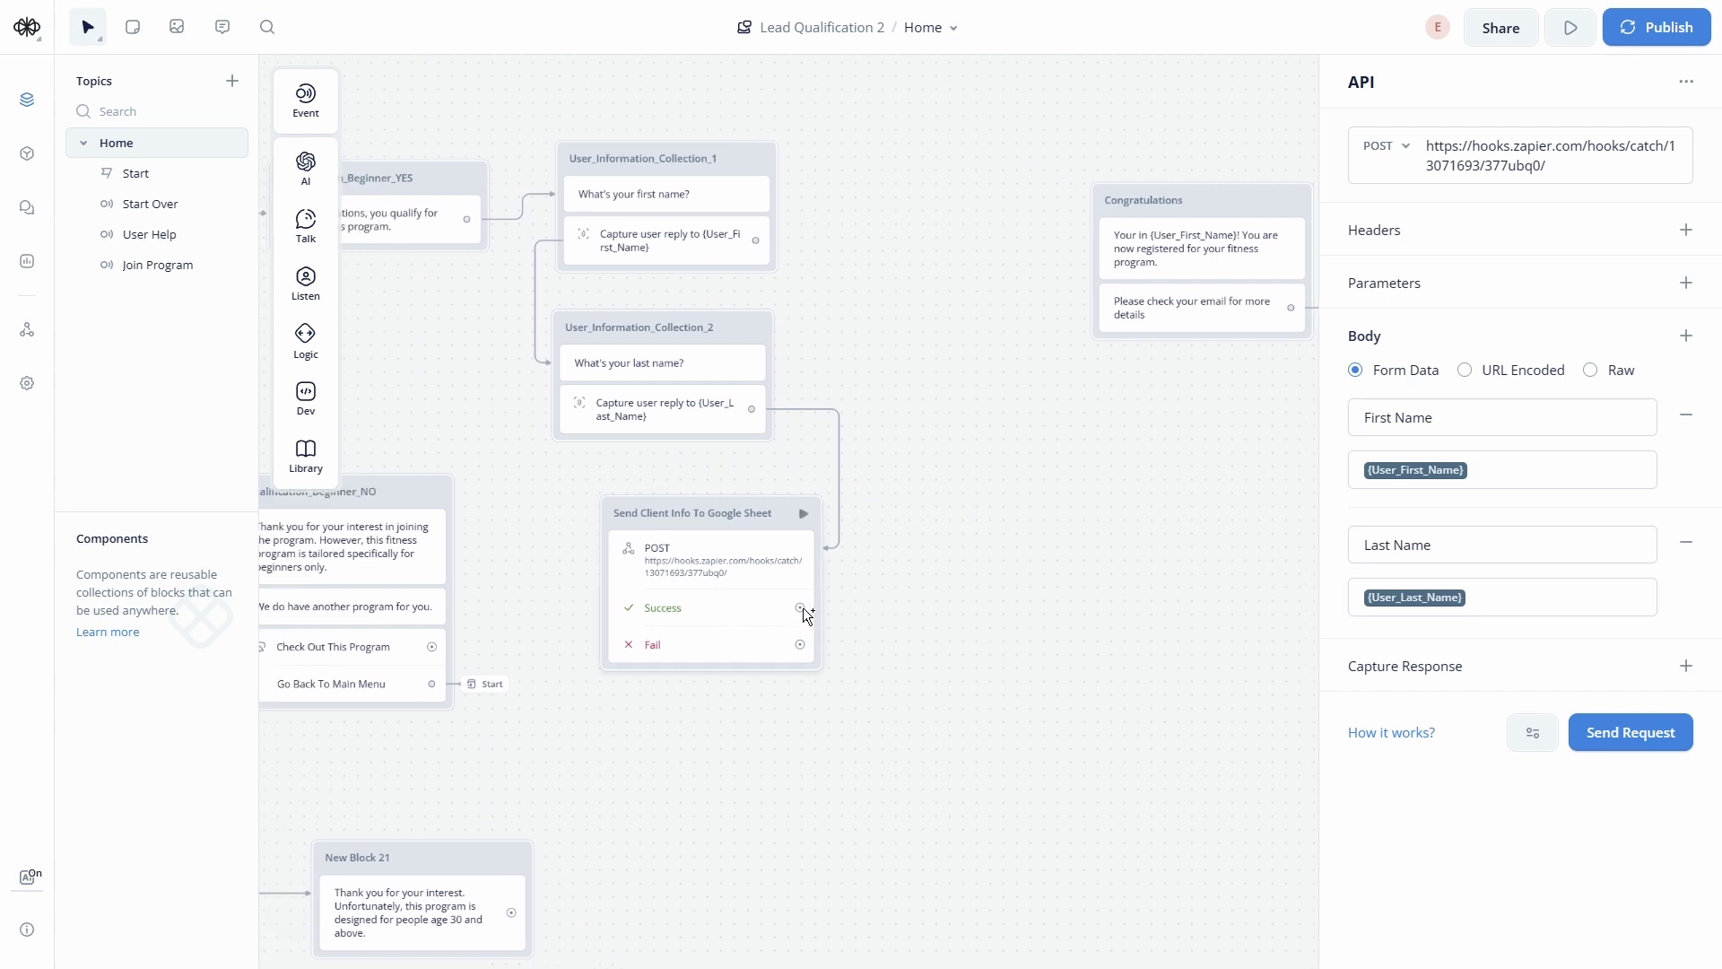
{"action": "left_click_drag", "start_coordinate": [804, 607], "coordinate": [1101, 201]}
{"action": "left_click_drag", "start_coordinate": [1222, 208], "coordinate": [1076, 219]}
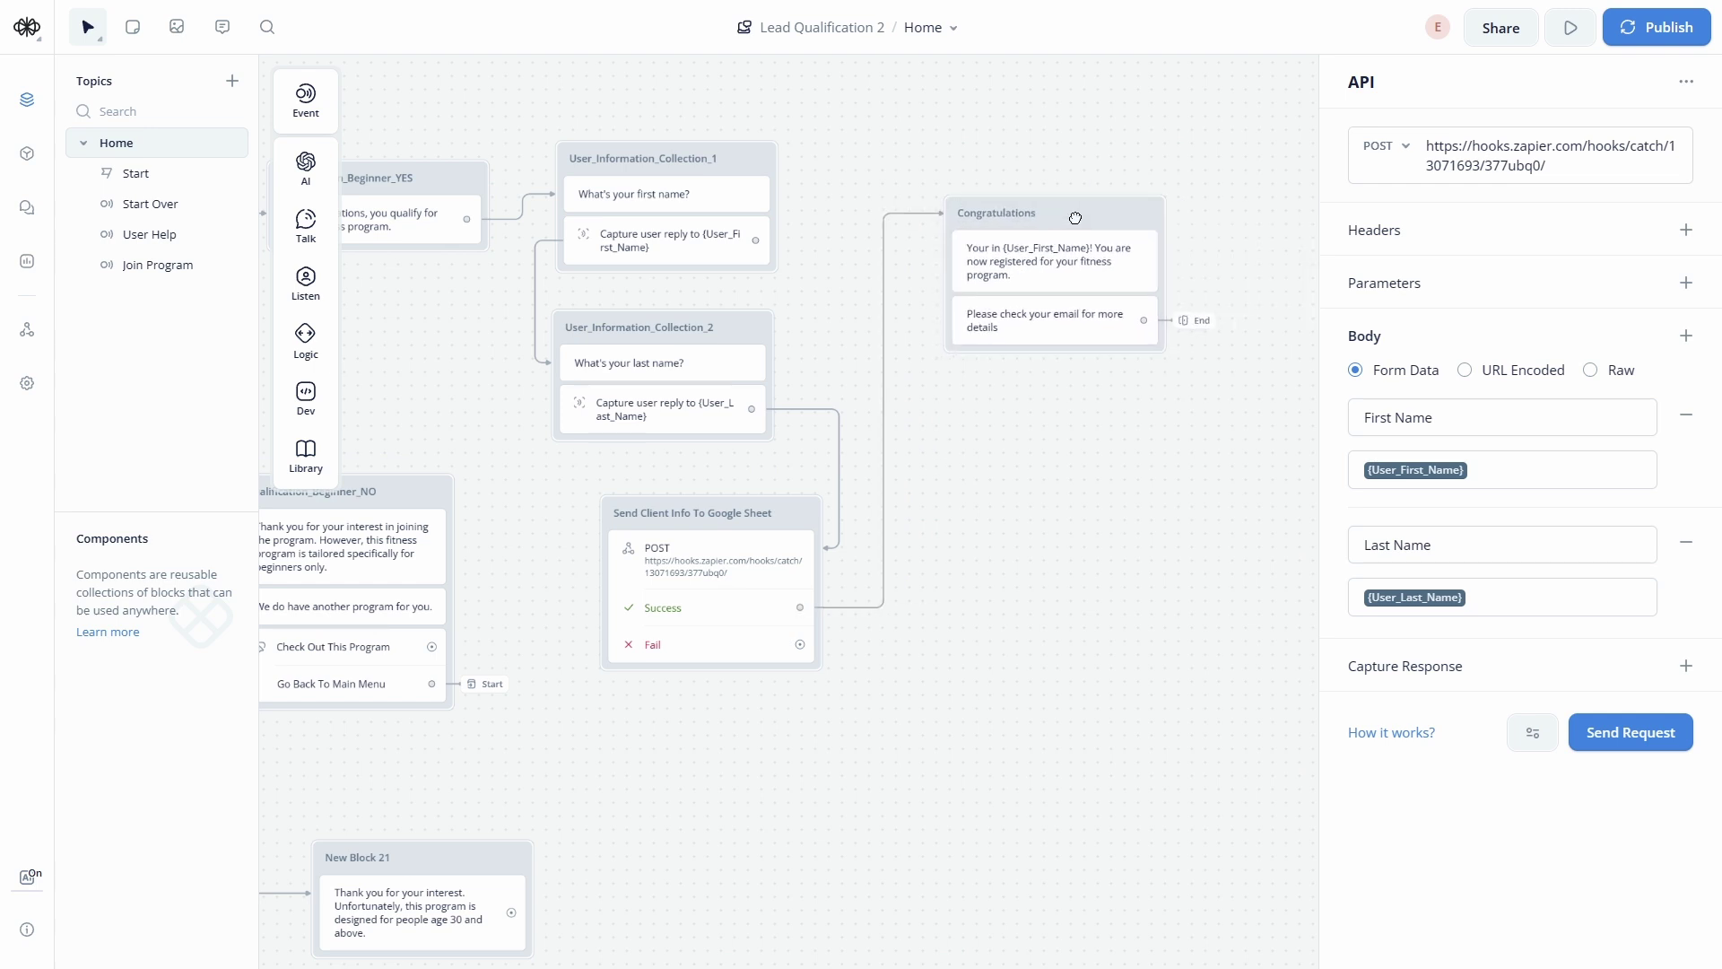
- Connect the API step's Fail path to a new text block with the message "Oops, something went wrong."
{"action": "scroll", "coordinate": [708, 565], "scroll_direction": "down", "scroll_amount": 2}
{"action": "left_click_drag", "start_coordinate": [732, 554], "coordinate": [896, 608]}
{"action": "mouse_move", "coordinate": [968, 666]}
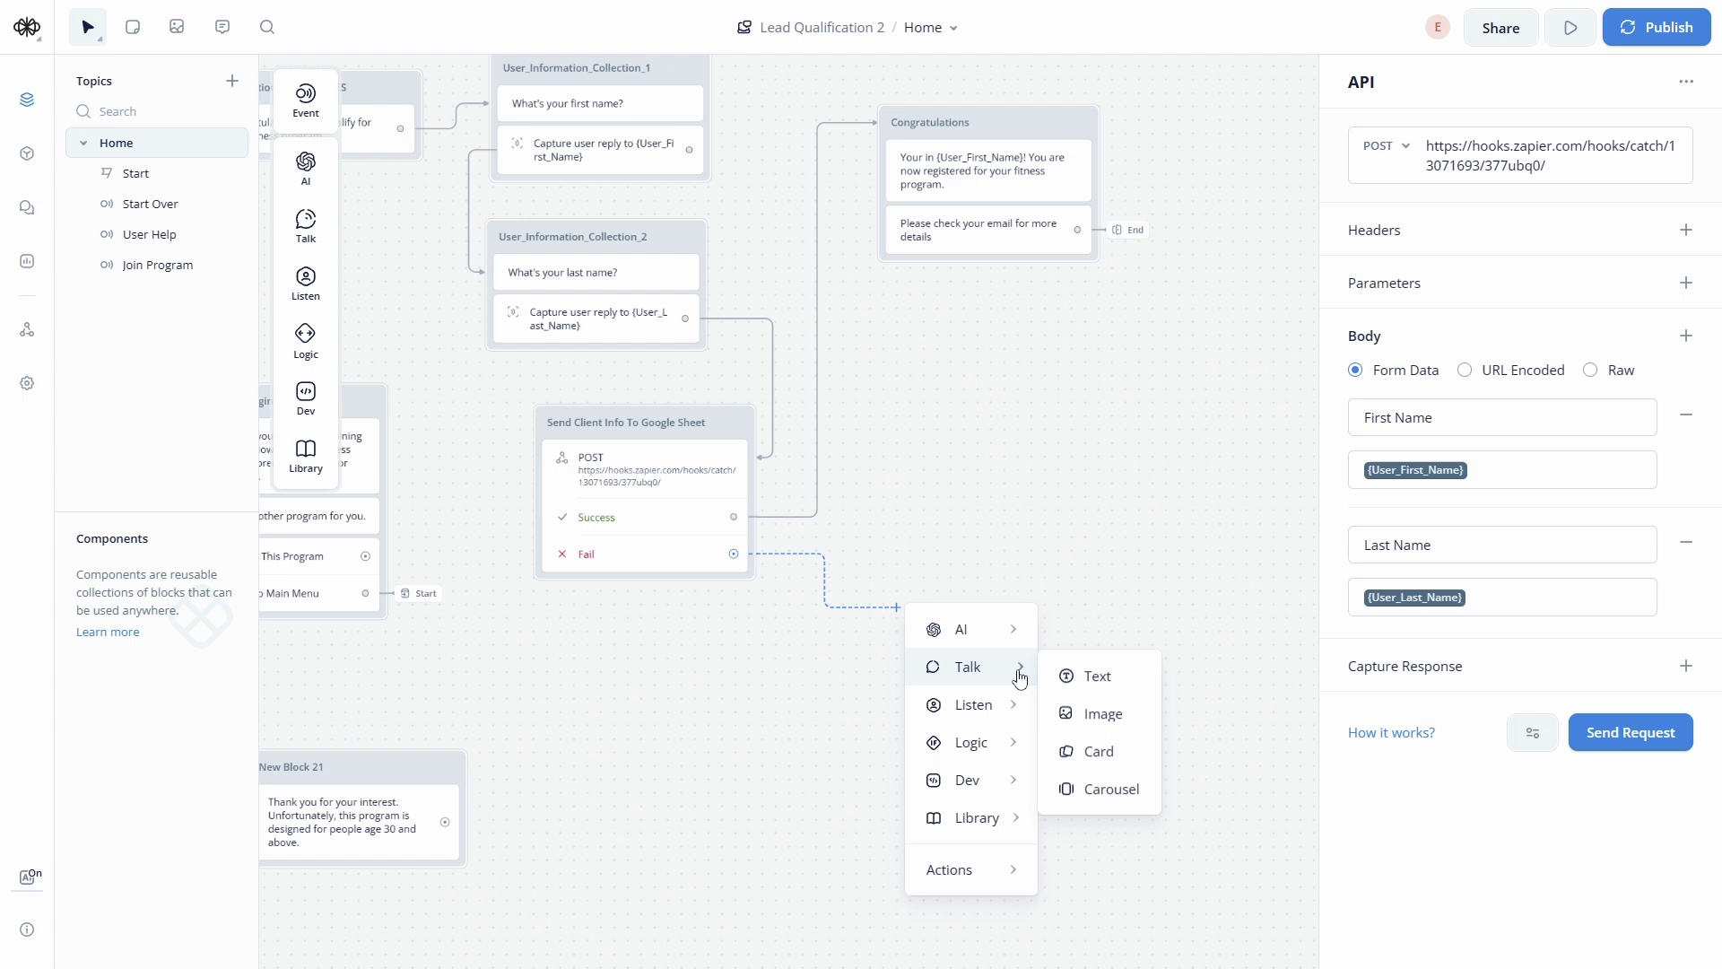
{"action": "left_click", "coordinate": [1080, 680]}
{"action": "left_click", "coordinate": [1462, 178]}
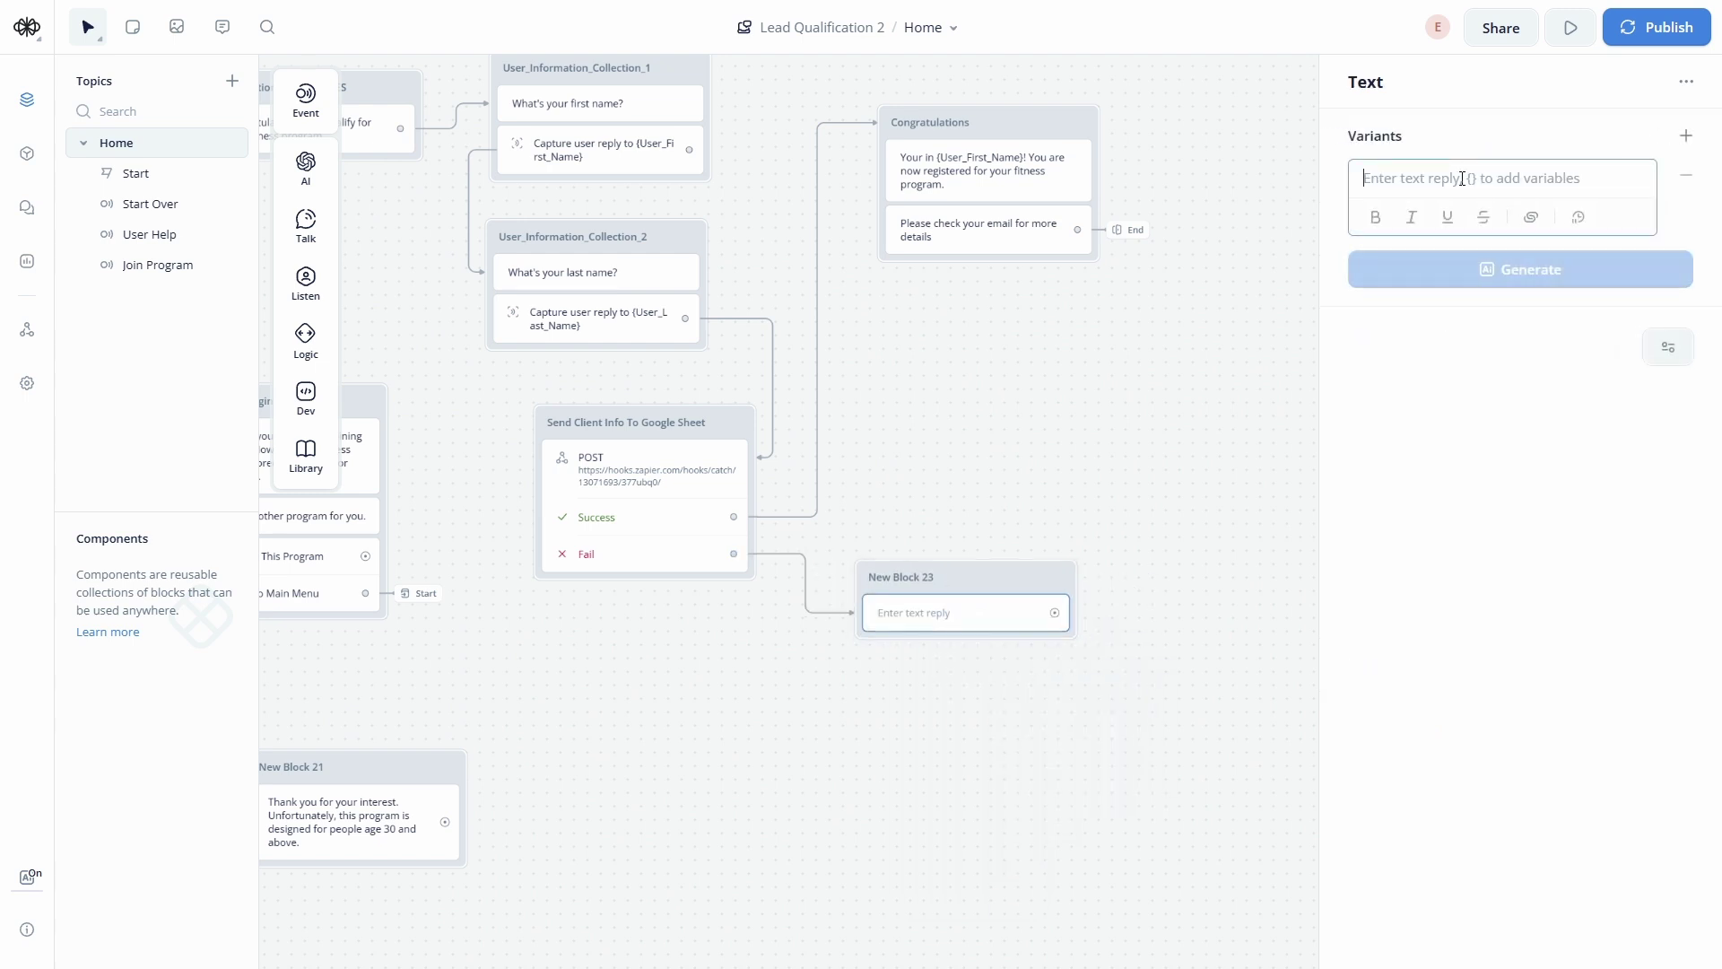
{"action": "type", "text": ", s"}
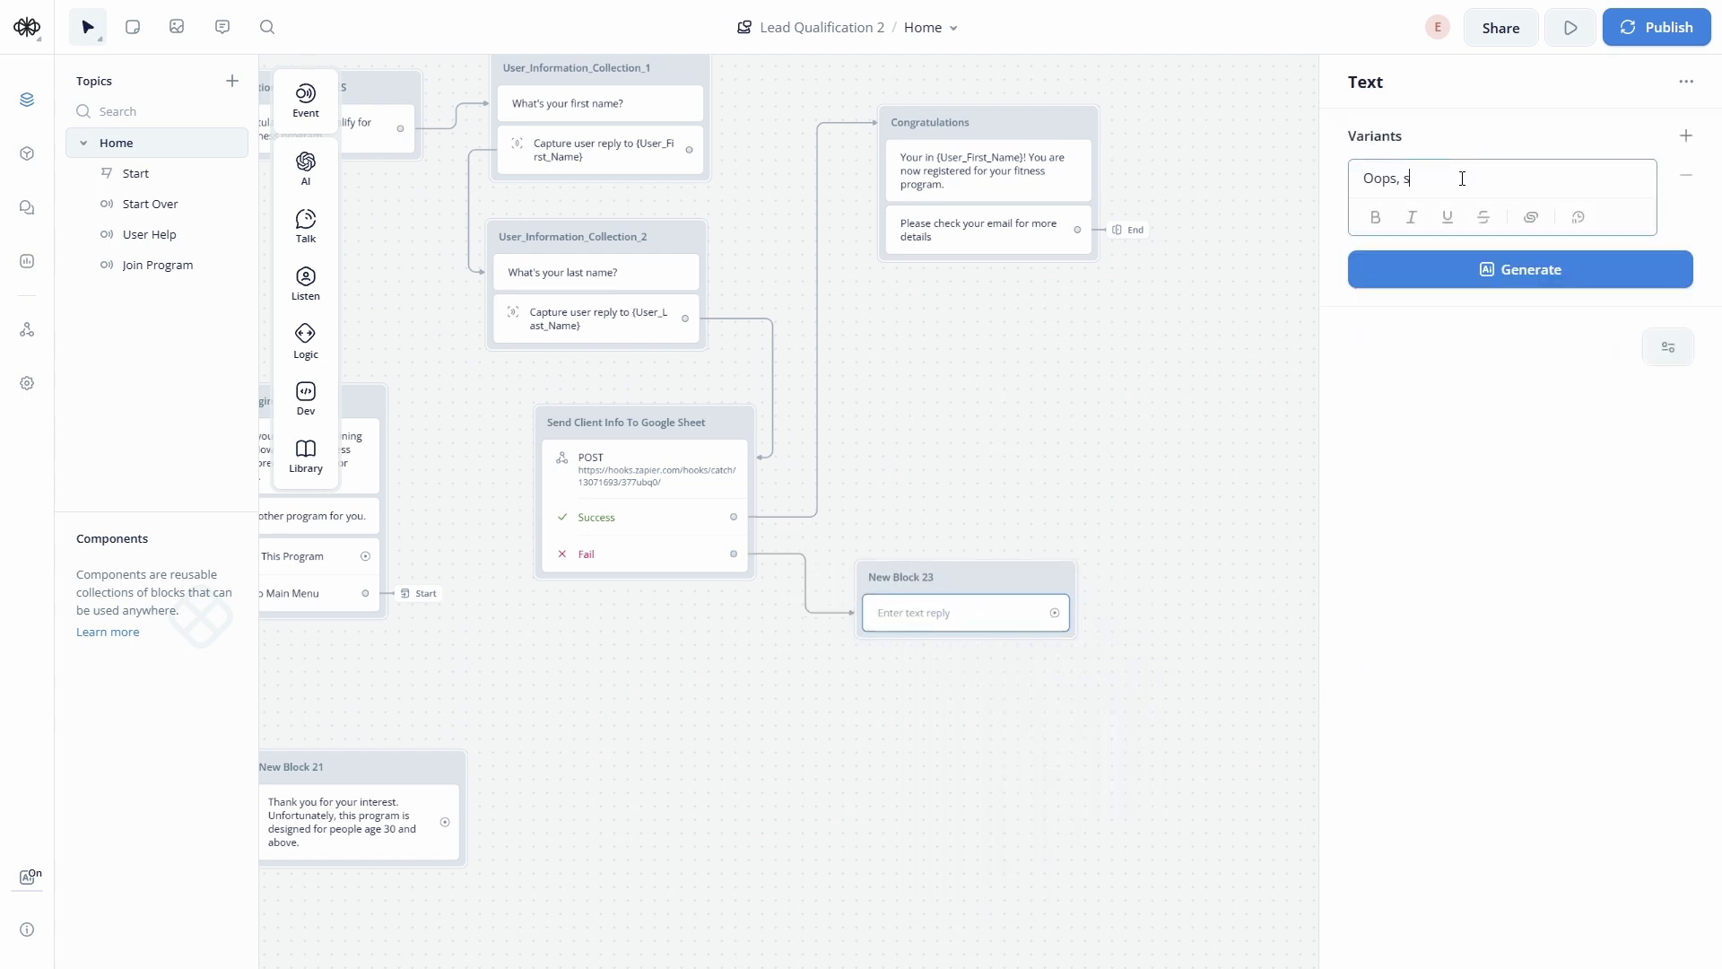
{"action": "type", "text": "omething went wrong."}
- Rename the Fail path's new block to "API Error" and attach an End action after its message
{"action": "double_click", "coordinate": [935, 578]}
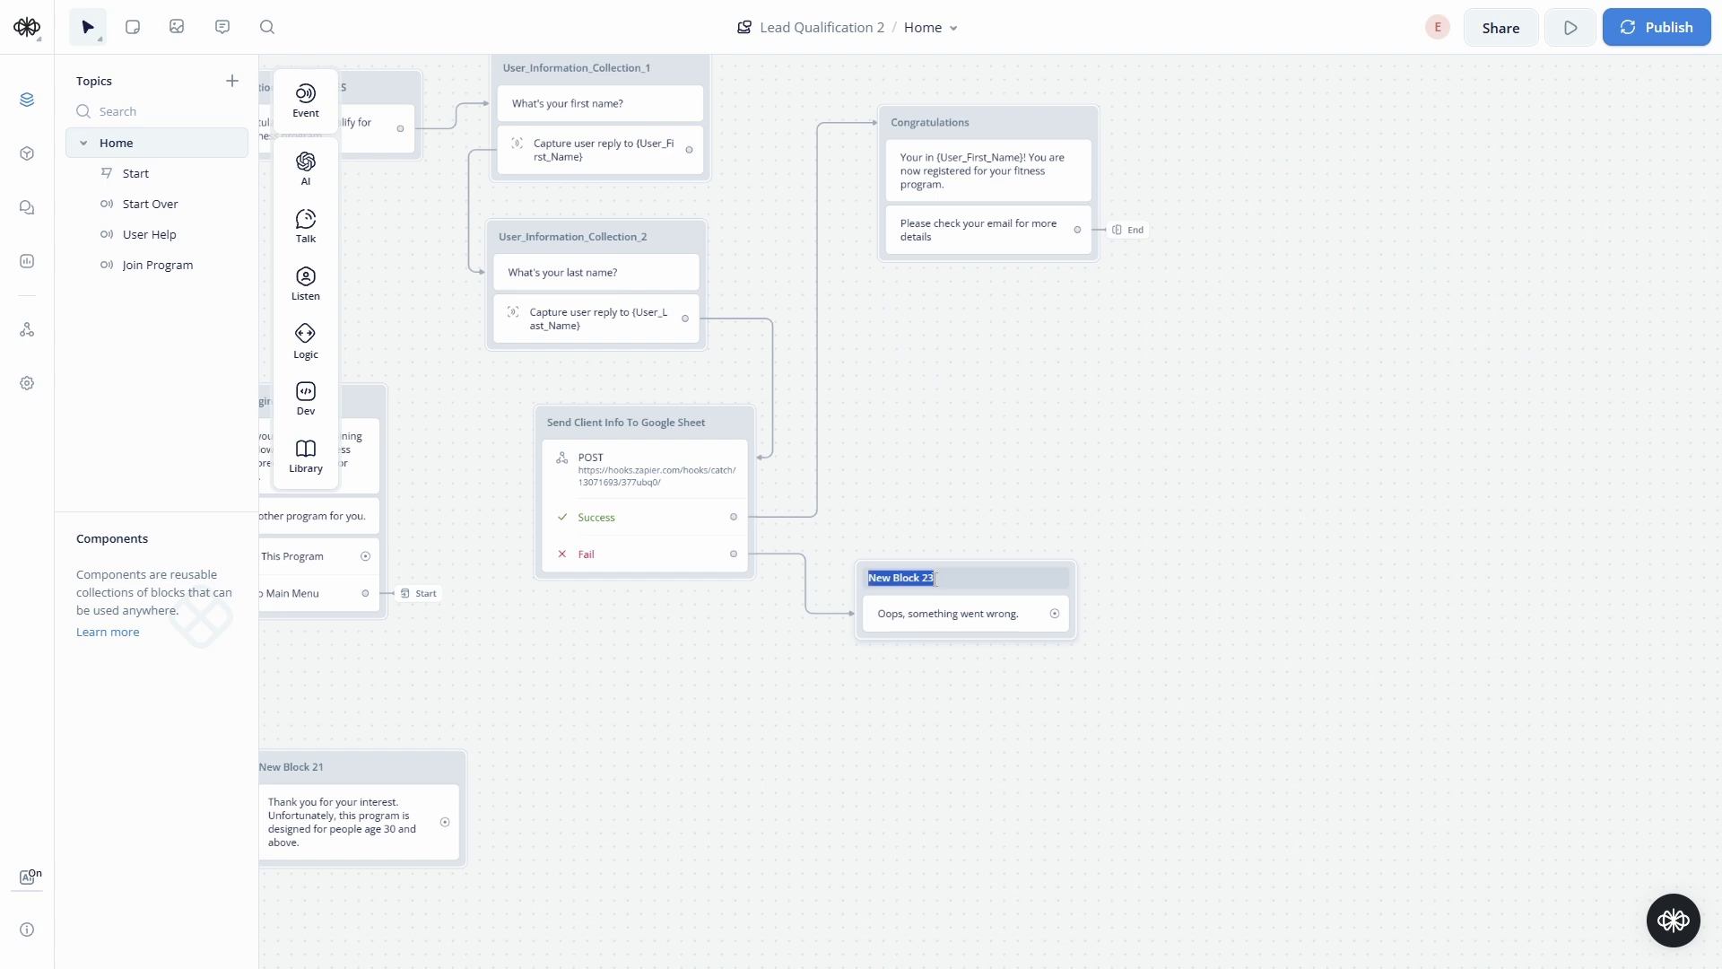
{"action": "type", "text": "API Error"}
{"action": "left_click_drag", "start_coordinate": [1055, 613], "coordinate": [1211, 621]}
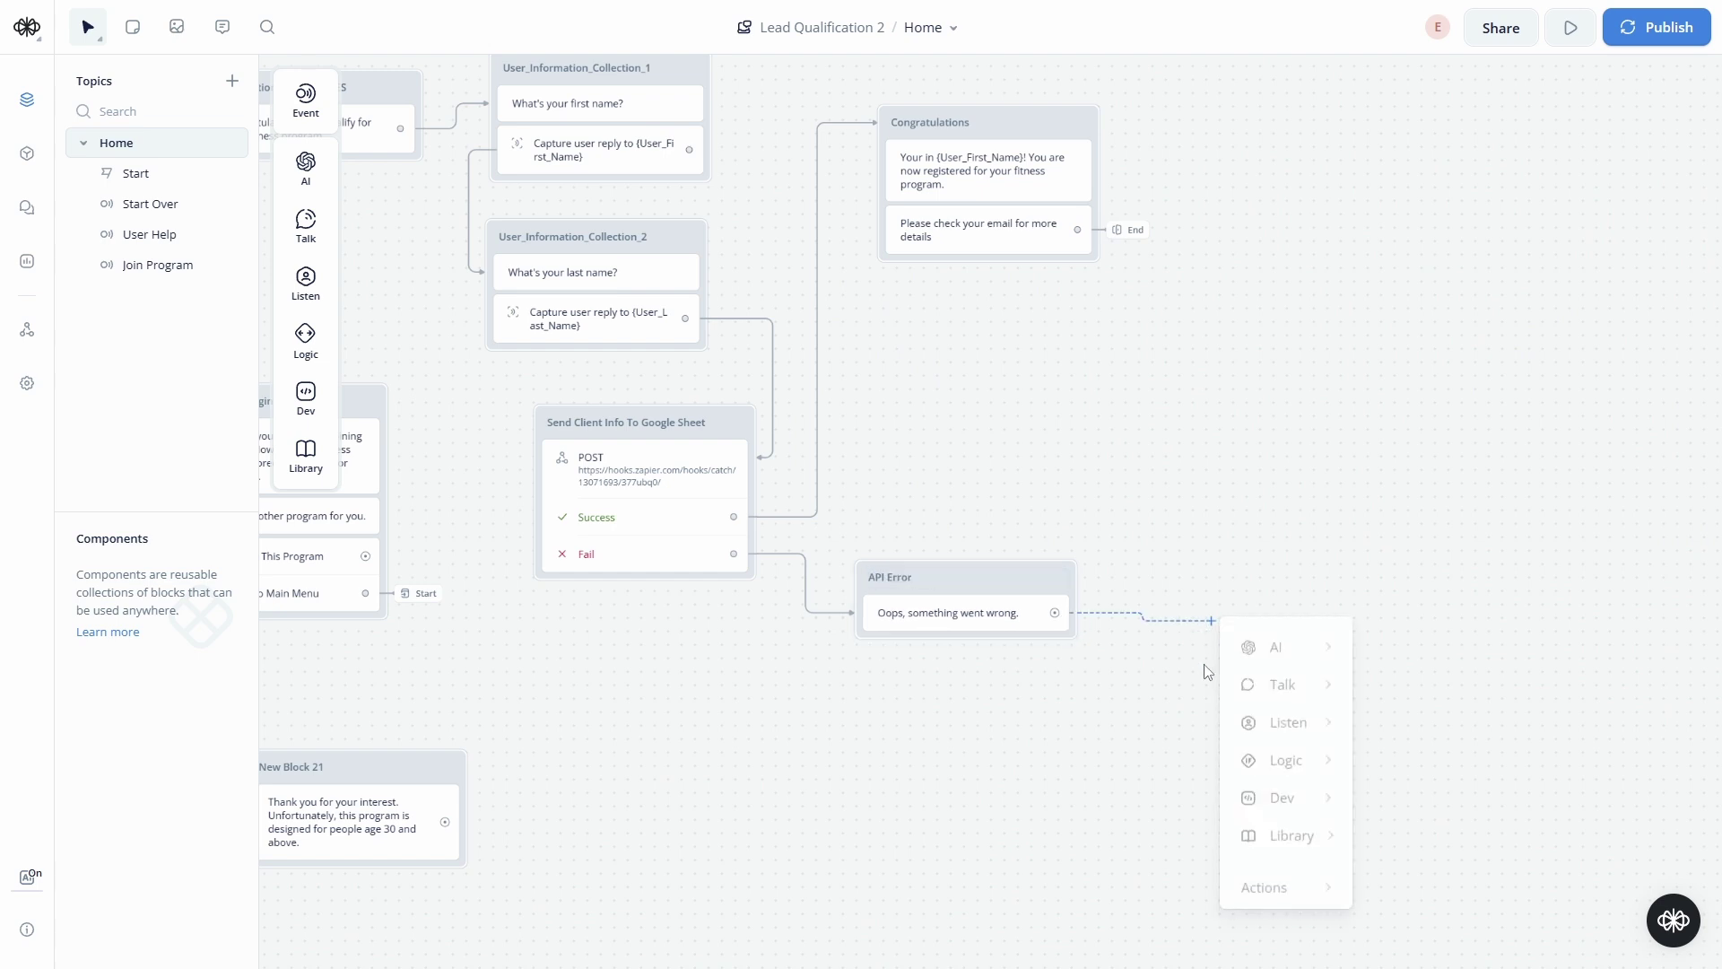
{"action": "mouse_move", "coordinate": [1311, 800]}
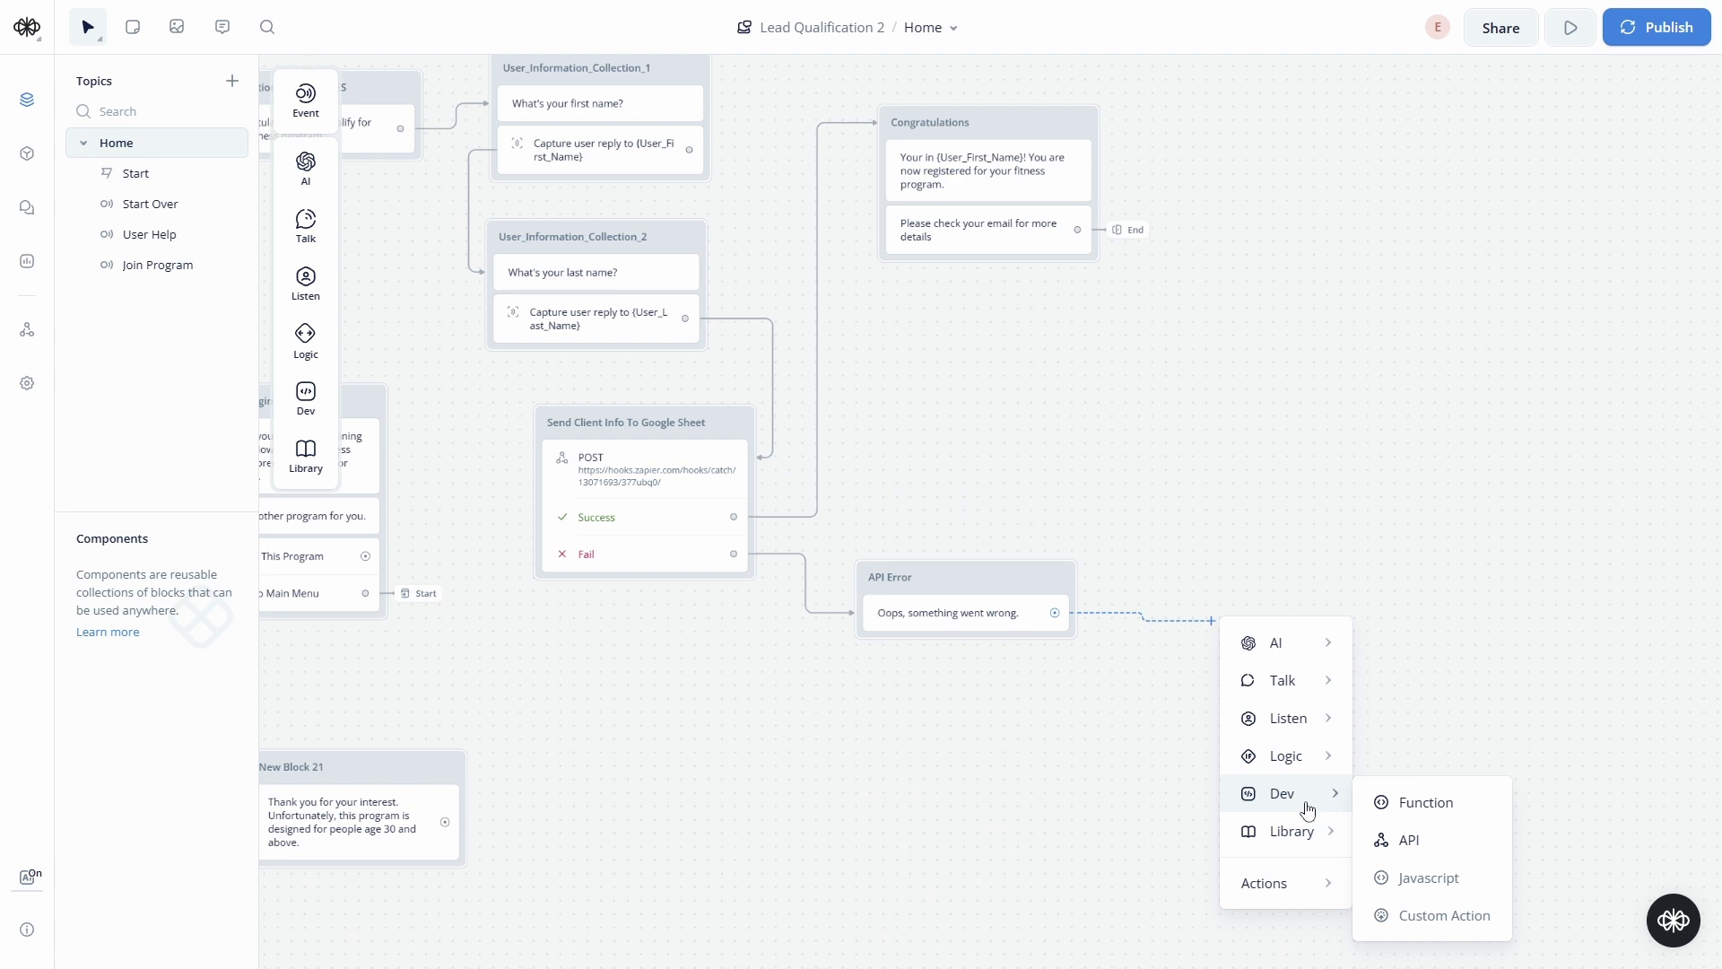
{"action": "mouse_move", "coordinate": [1292, 894]}
{"action": "left_click", "coordinate": [1453, 718]}
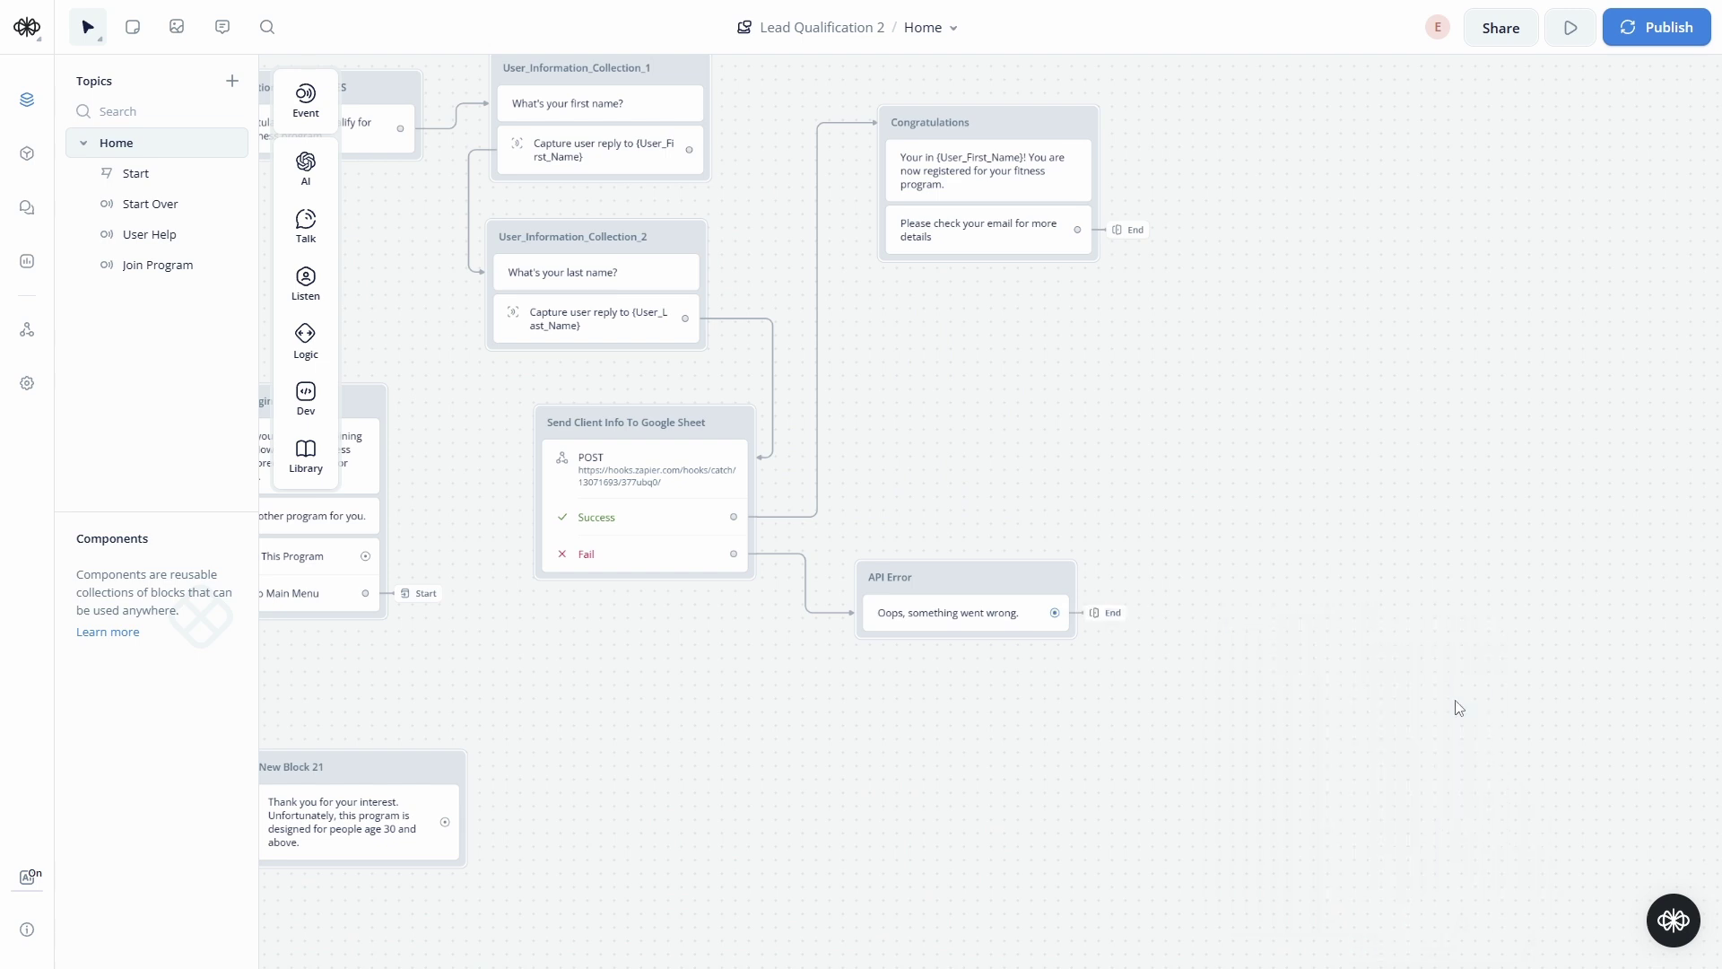
- Review the First Name and Last Name keys in the body of the Send Client Info To Google Sheet API step
{"action": "scroll", "coordinate": [1196, 485], "scroll_direction": "up", "scroll_amount": 2}
{"action": "left_click_drag", "start_coordinate": [1177, 481], "coordinate": [1170, 491]}
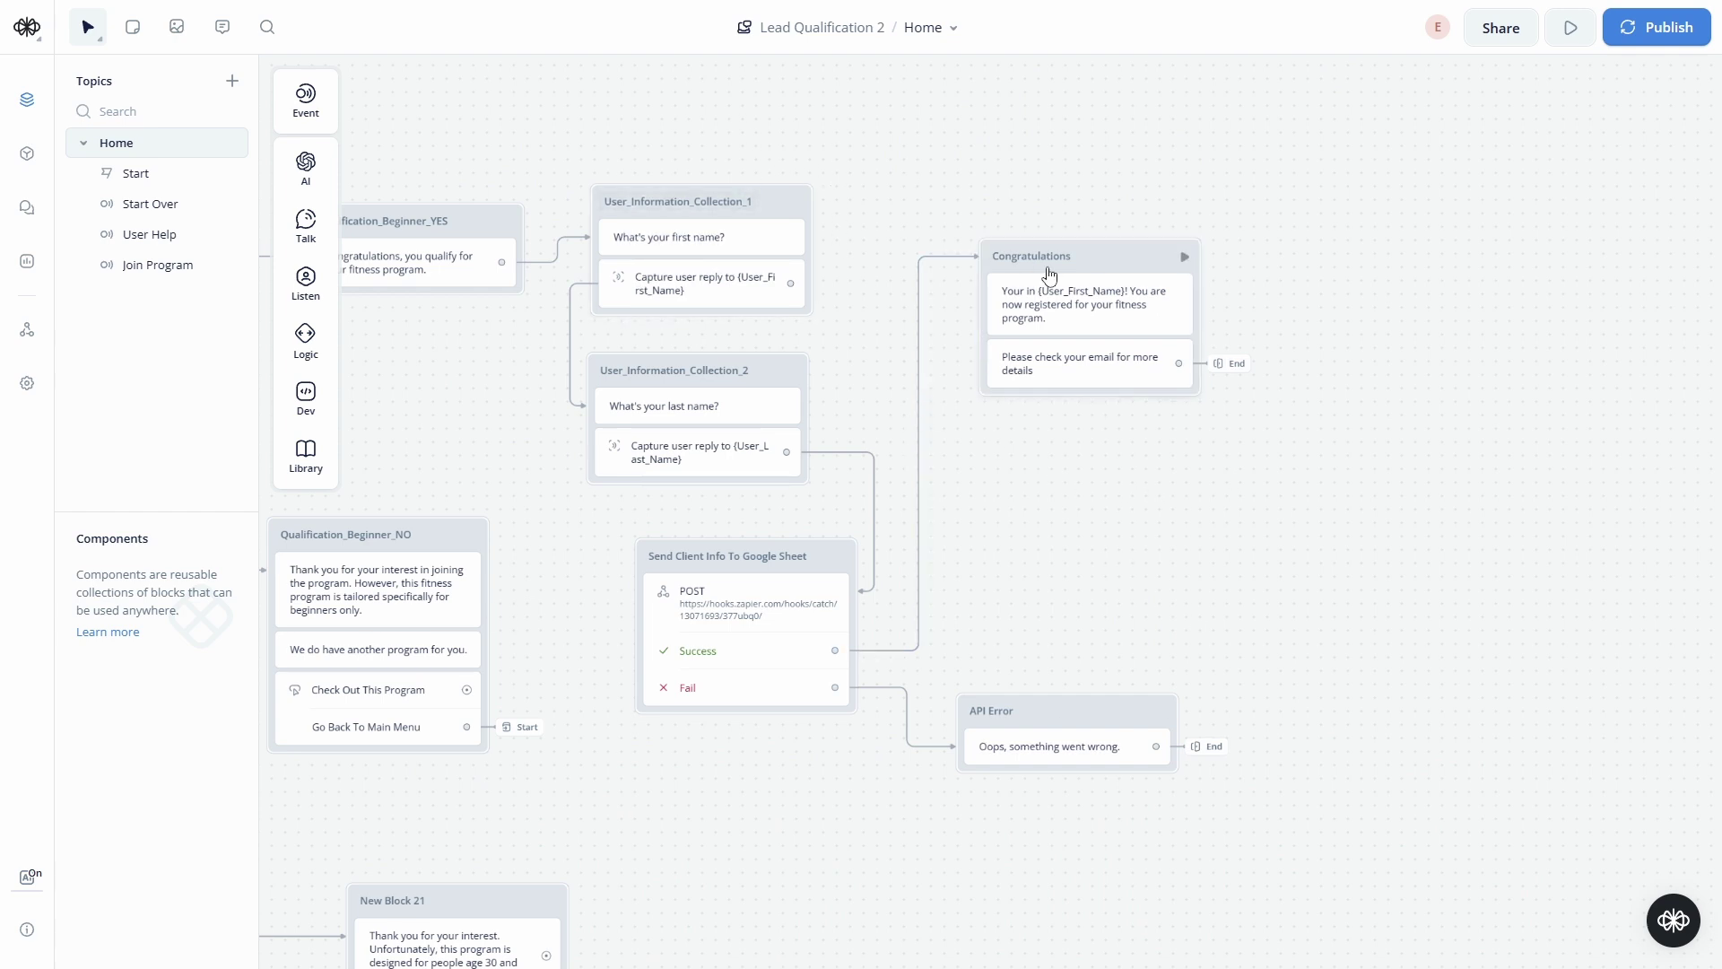
{"action": "left_click", "coordinate": [776, 594]}
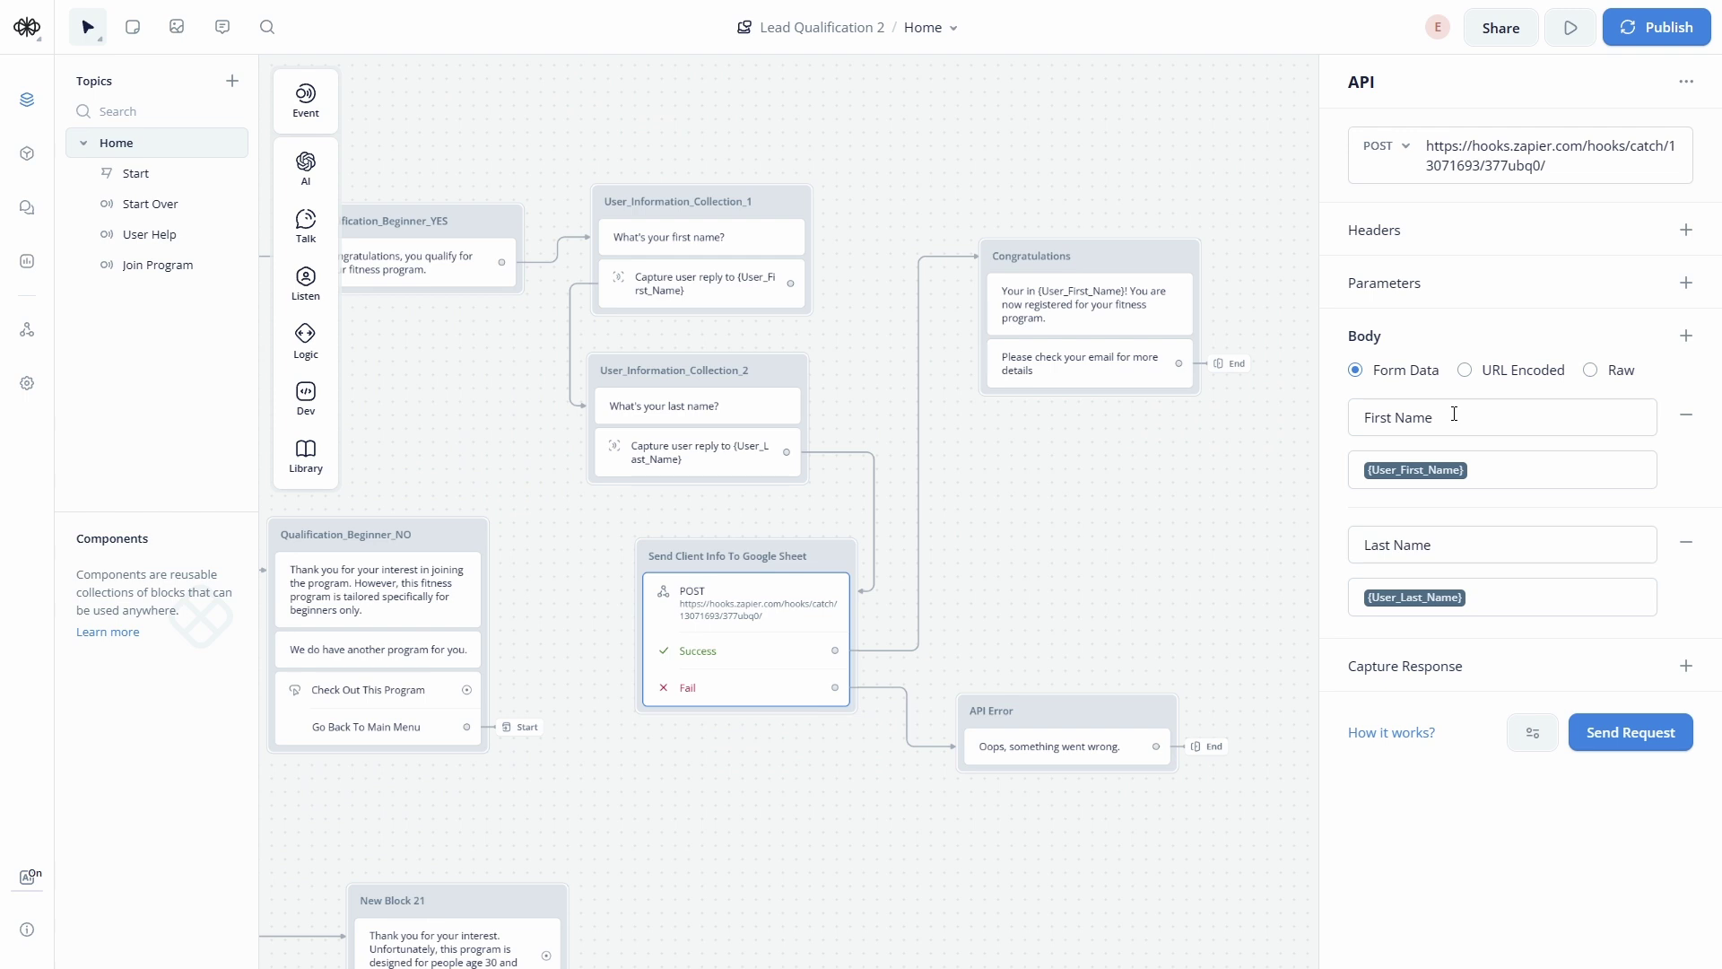
{"action": "left_click", "coordinate": [1455, 413]}
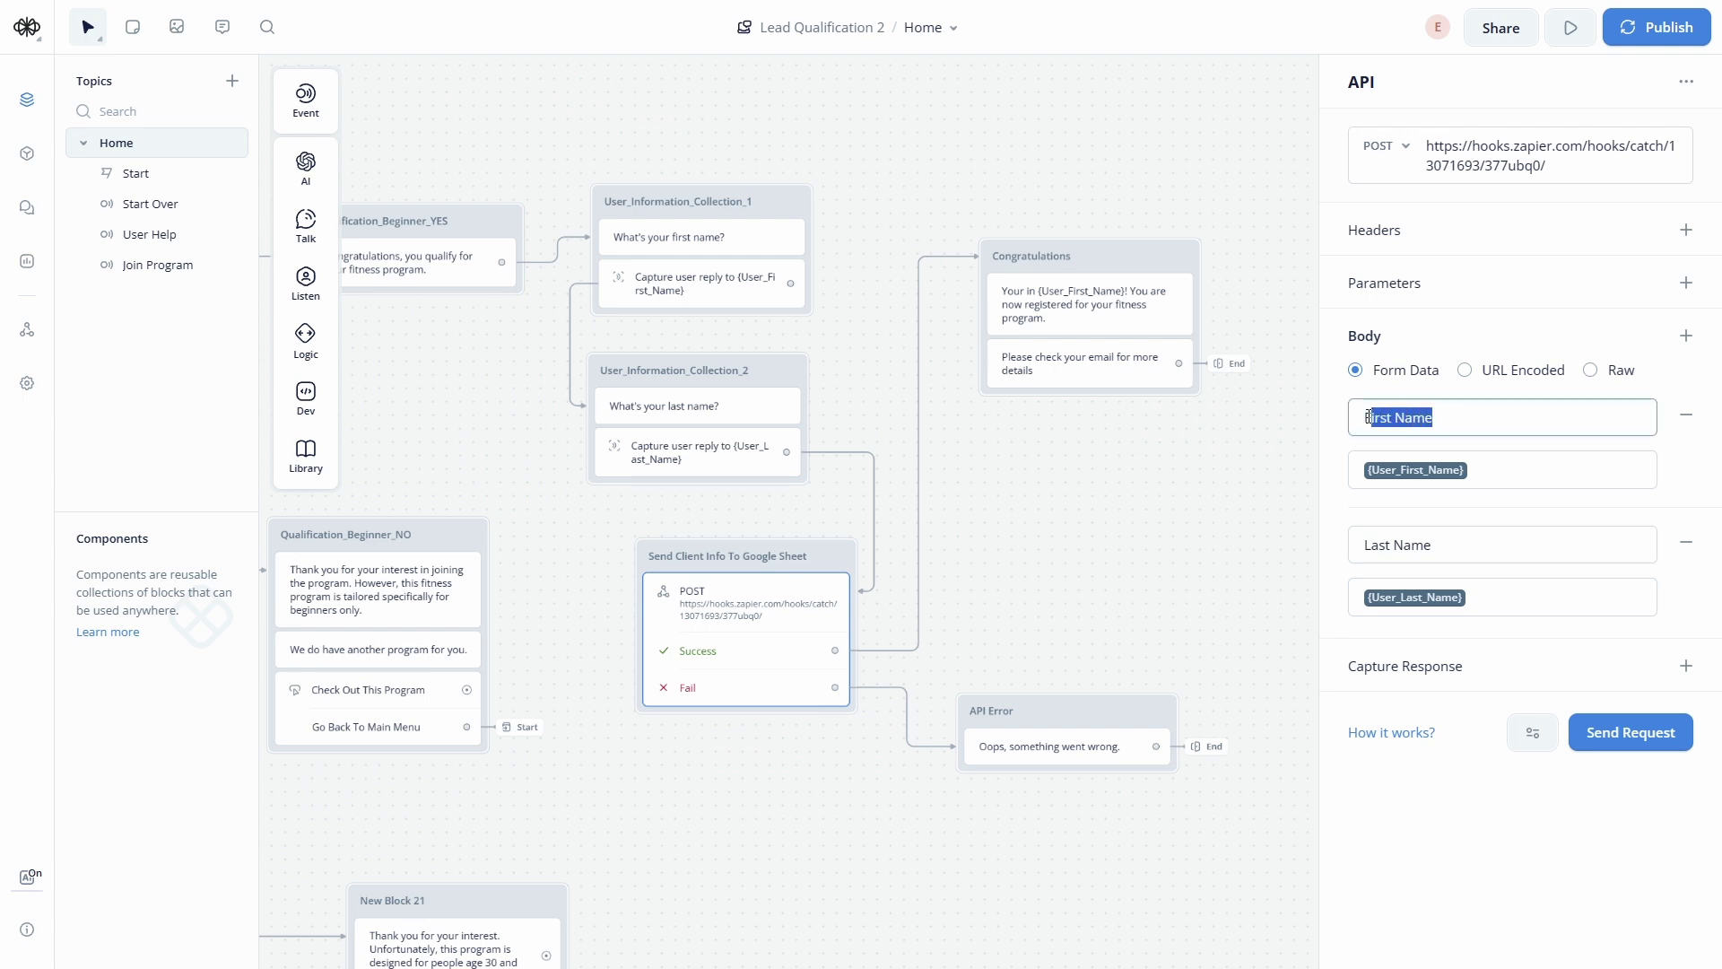
{"action": "left_click", "coordinate": [1457, 545]}
{"action": "left_click", "coordinate": [1241, 558]}
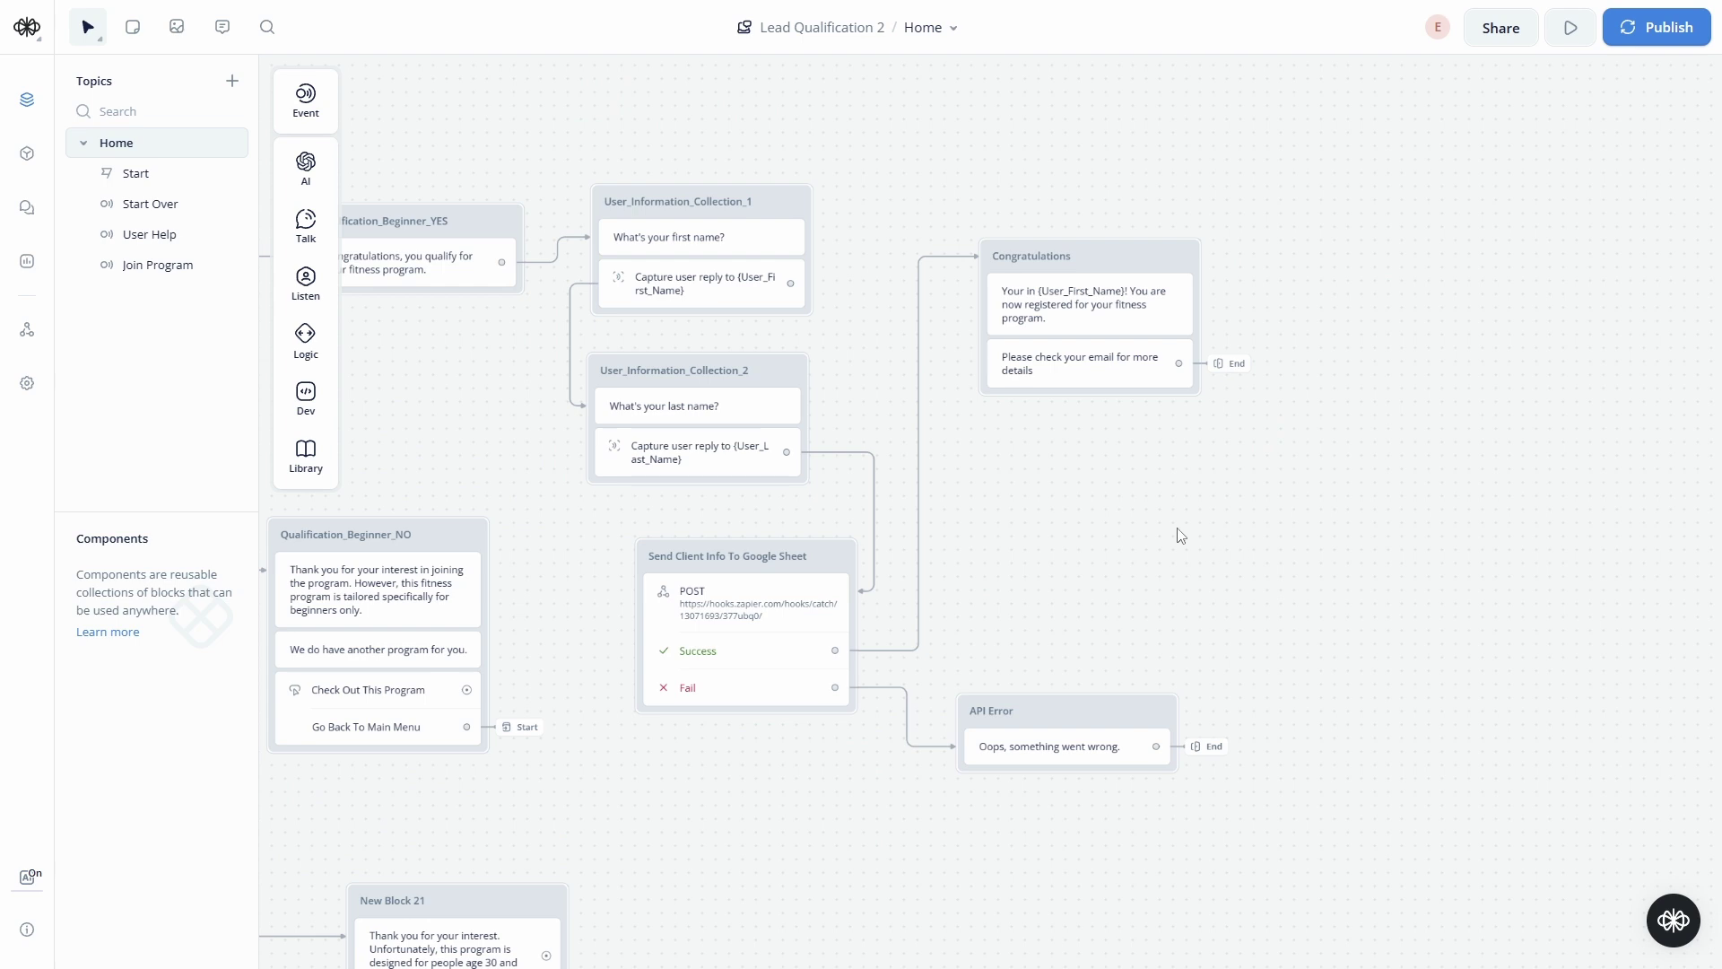
- Run the prototype from the User_Information_Collection_1 block and answer its questions with a sample first and last name
{"action": "left_click", "coordinate": [793, 206]}
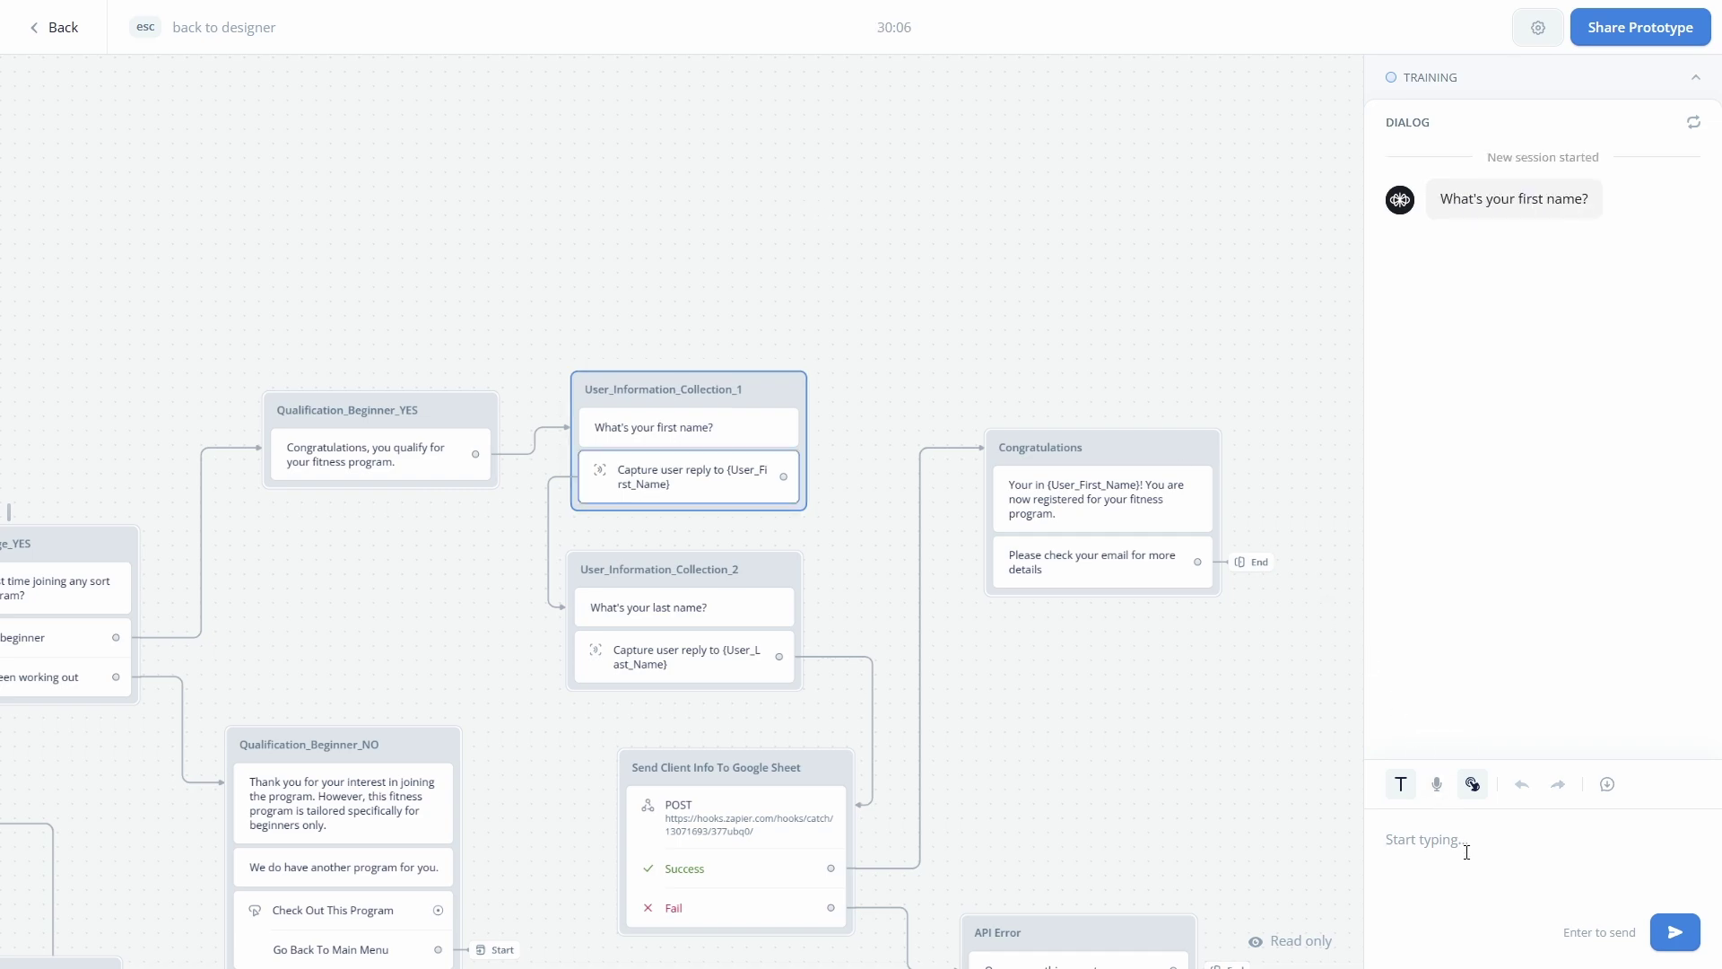
{"action": "type", "text": "John"}
{"action": "key", "text": "Return"}
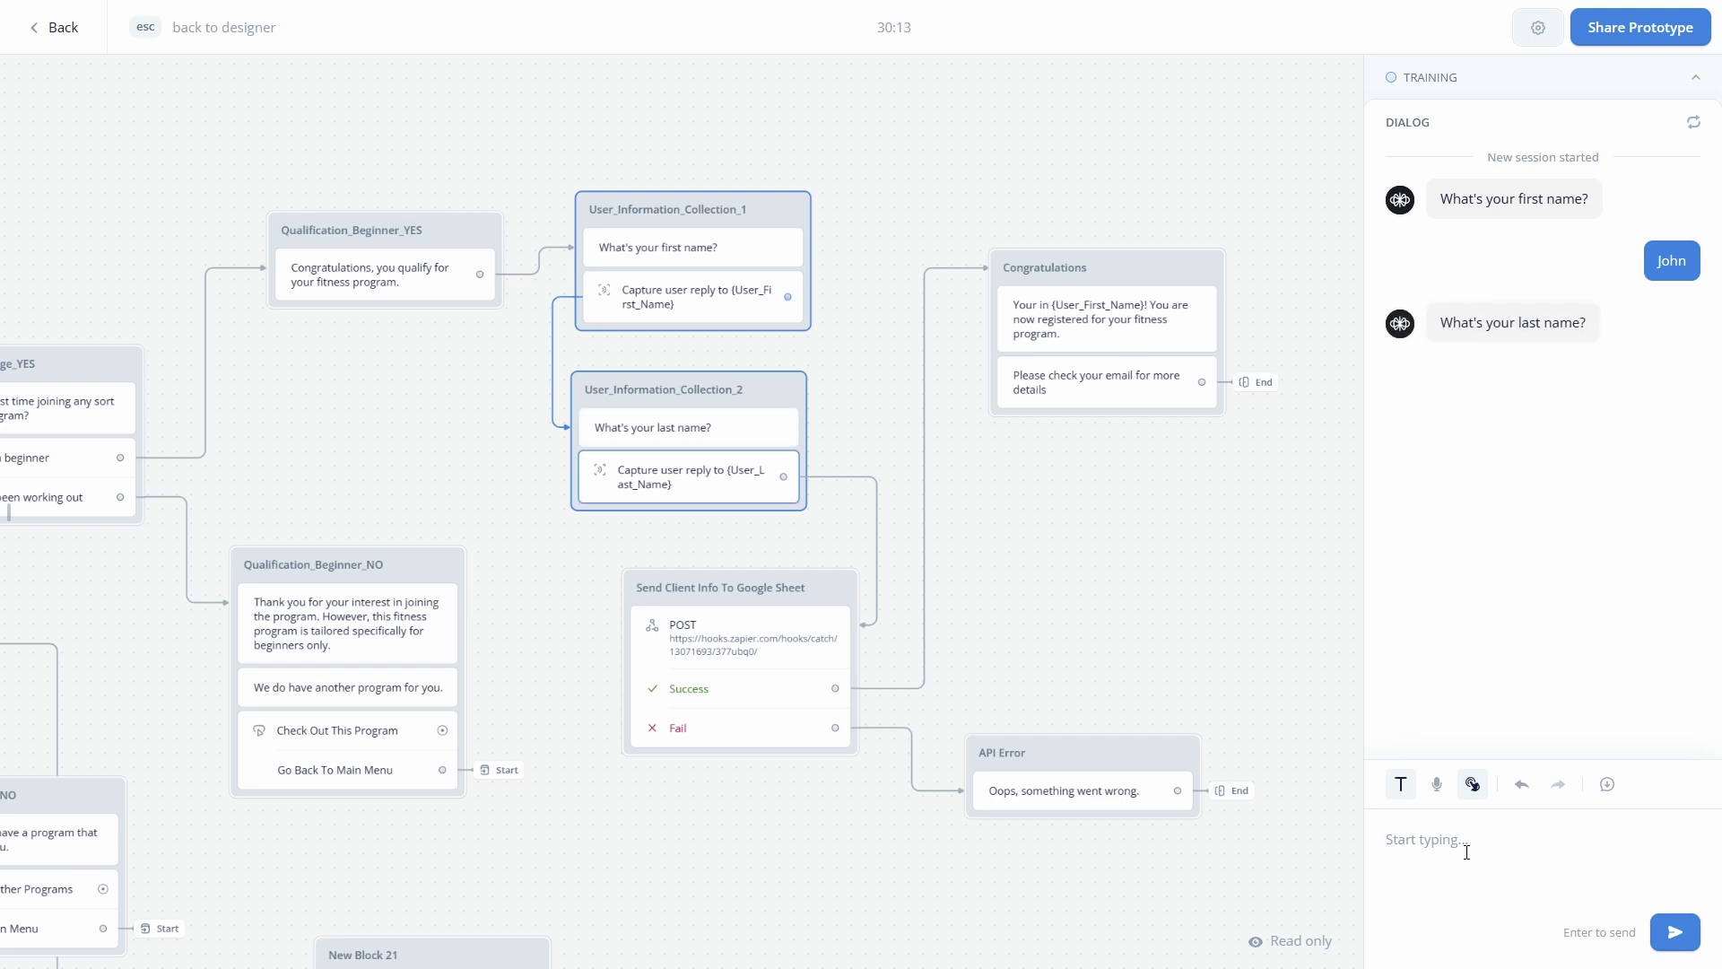
{"action": "type", "text": "Doe"}
{"action": "key", "text": "Return"}
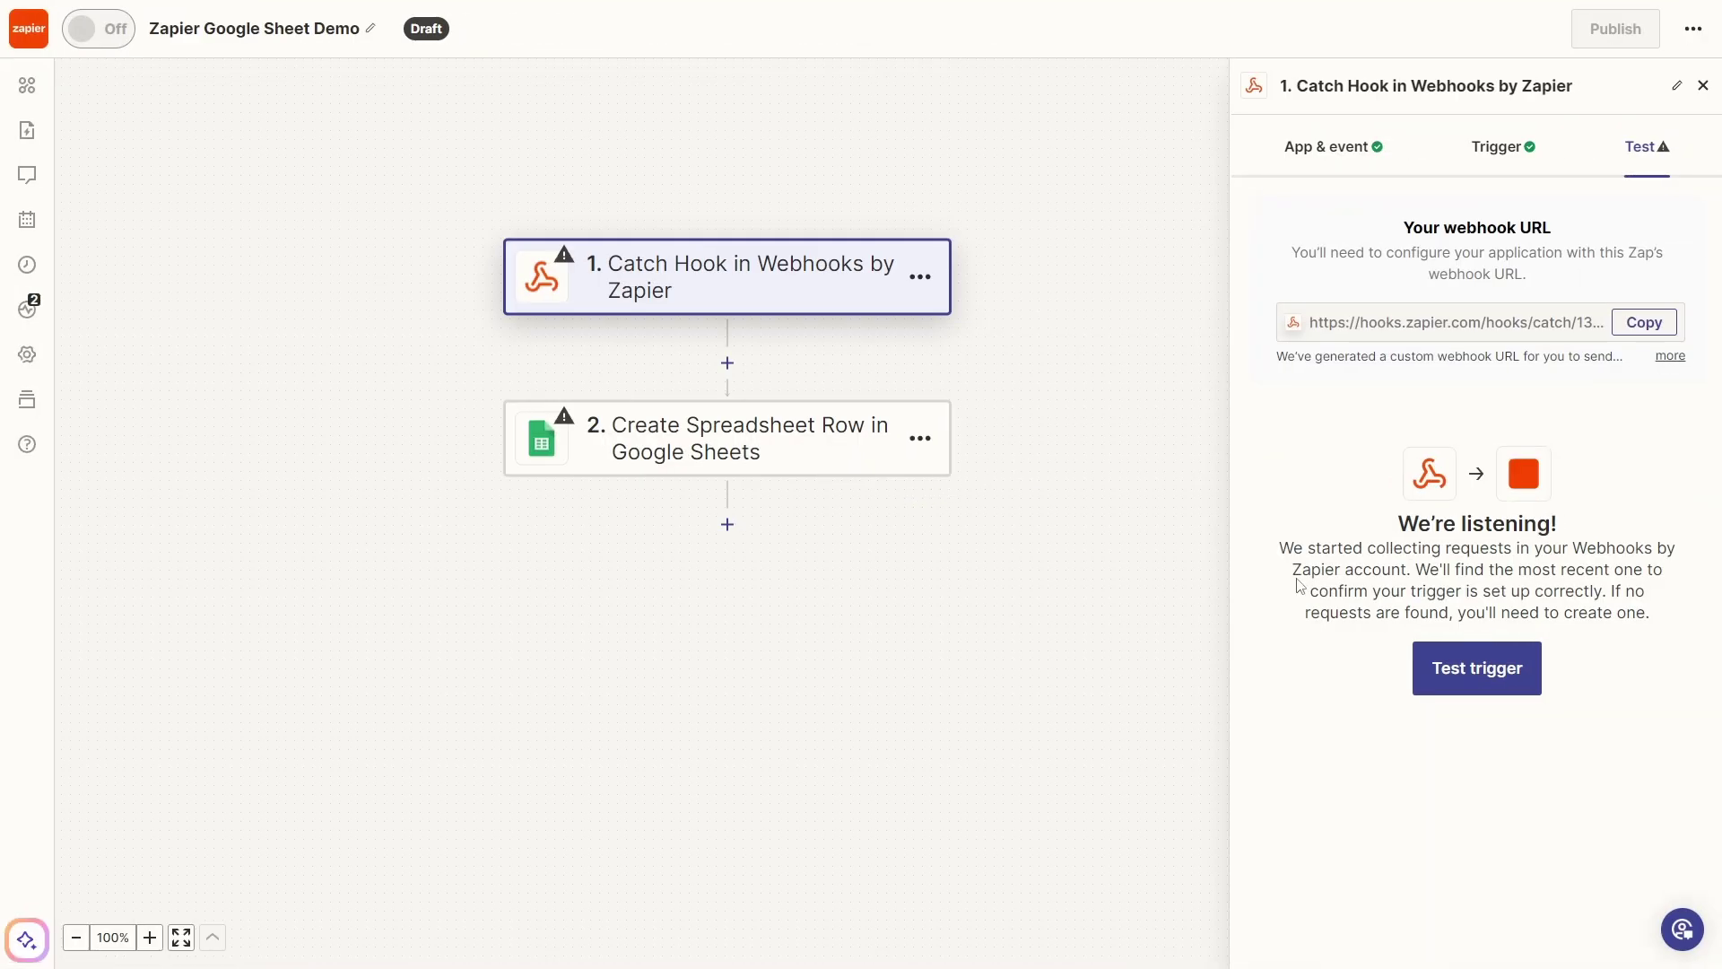
- Switch to Zapier and test the Catch Hook trigger to load the request sent by the chatbot
{"action": "left_click", "coordinate": [1482, 684]}
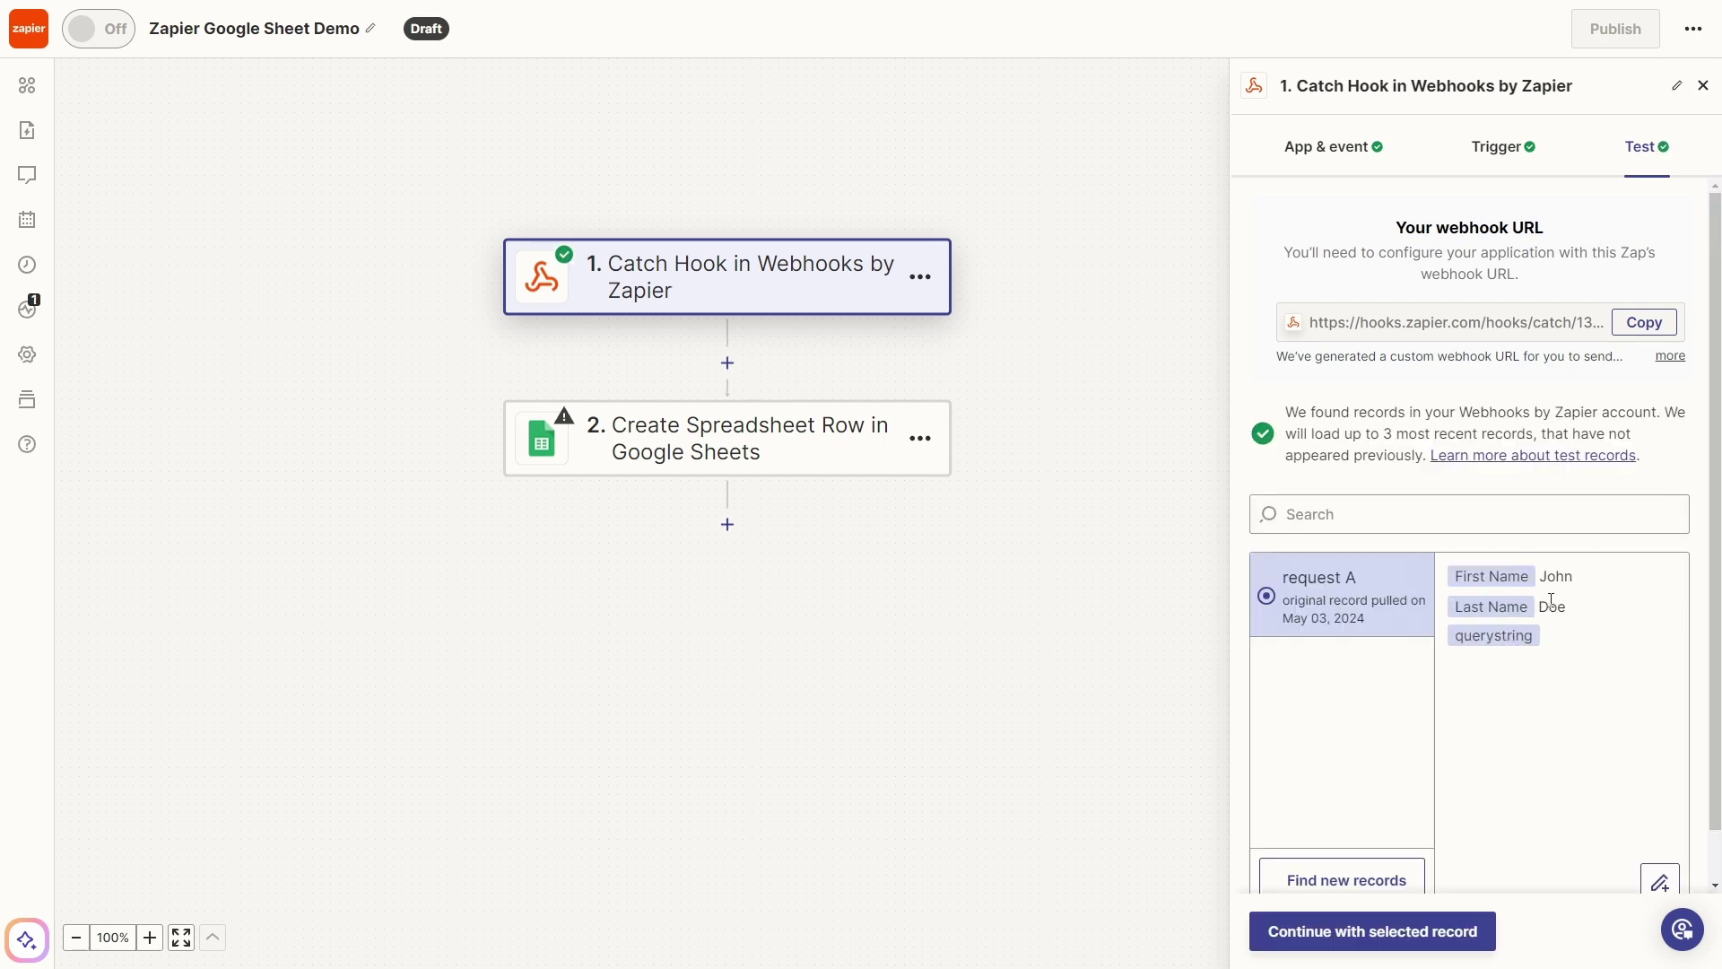
{"action": "scroll", "coordinate": [1551, 600], "scroll_direction": "down", "scroll_amount": 1}
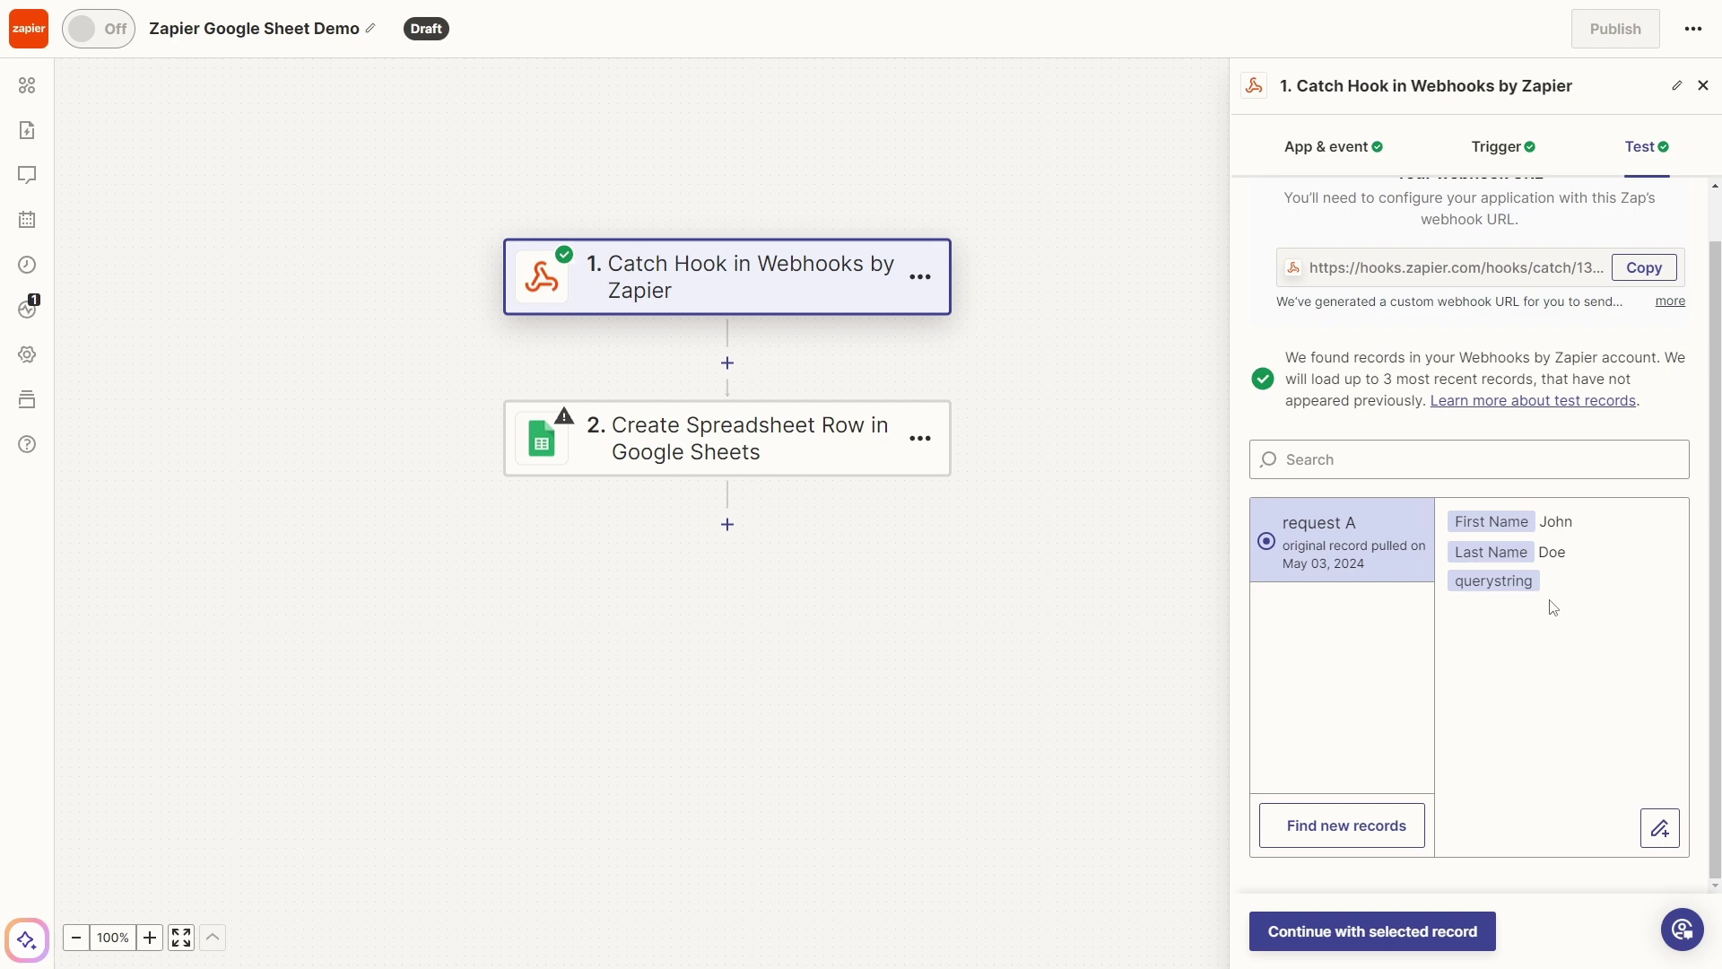
- In the Create Spreadsheet Row action, map the First Name and Last Name columns to the matching Catch Hook fields
{"action": "left_click", "coordinate": [770, 455]}
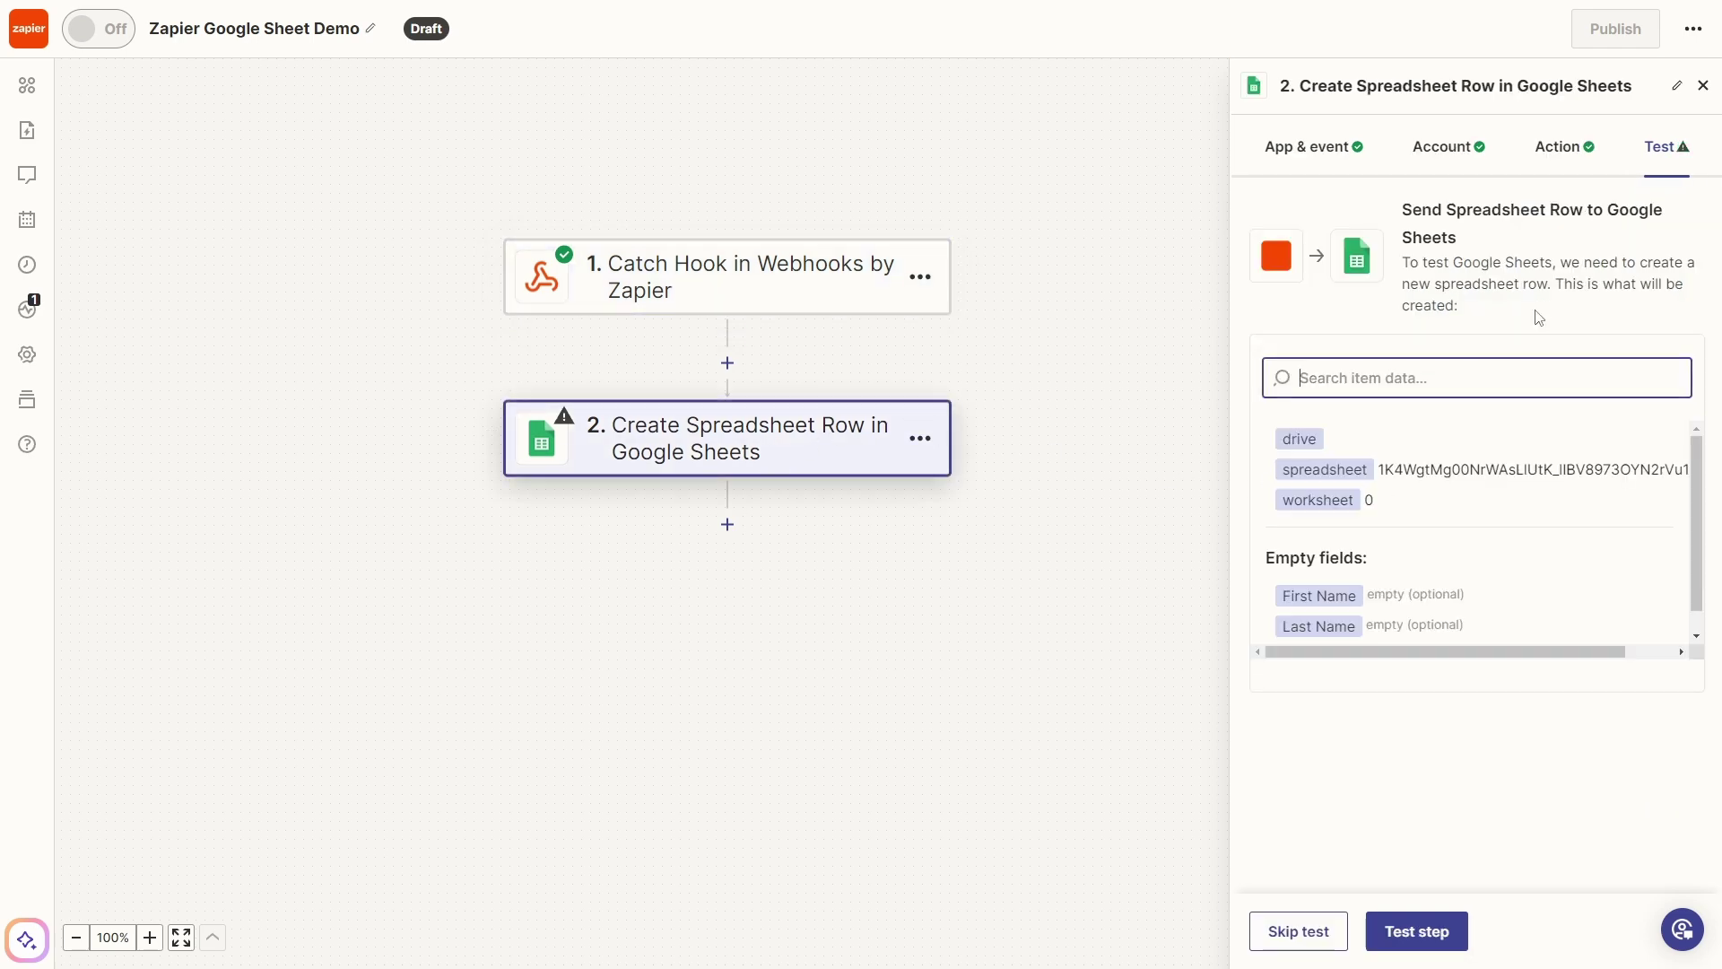
{"action": "left_click", "coordinate": [1565, 153]}
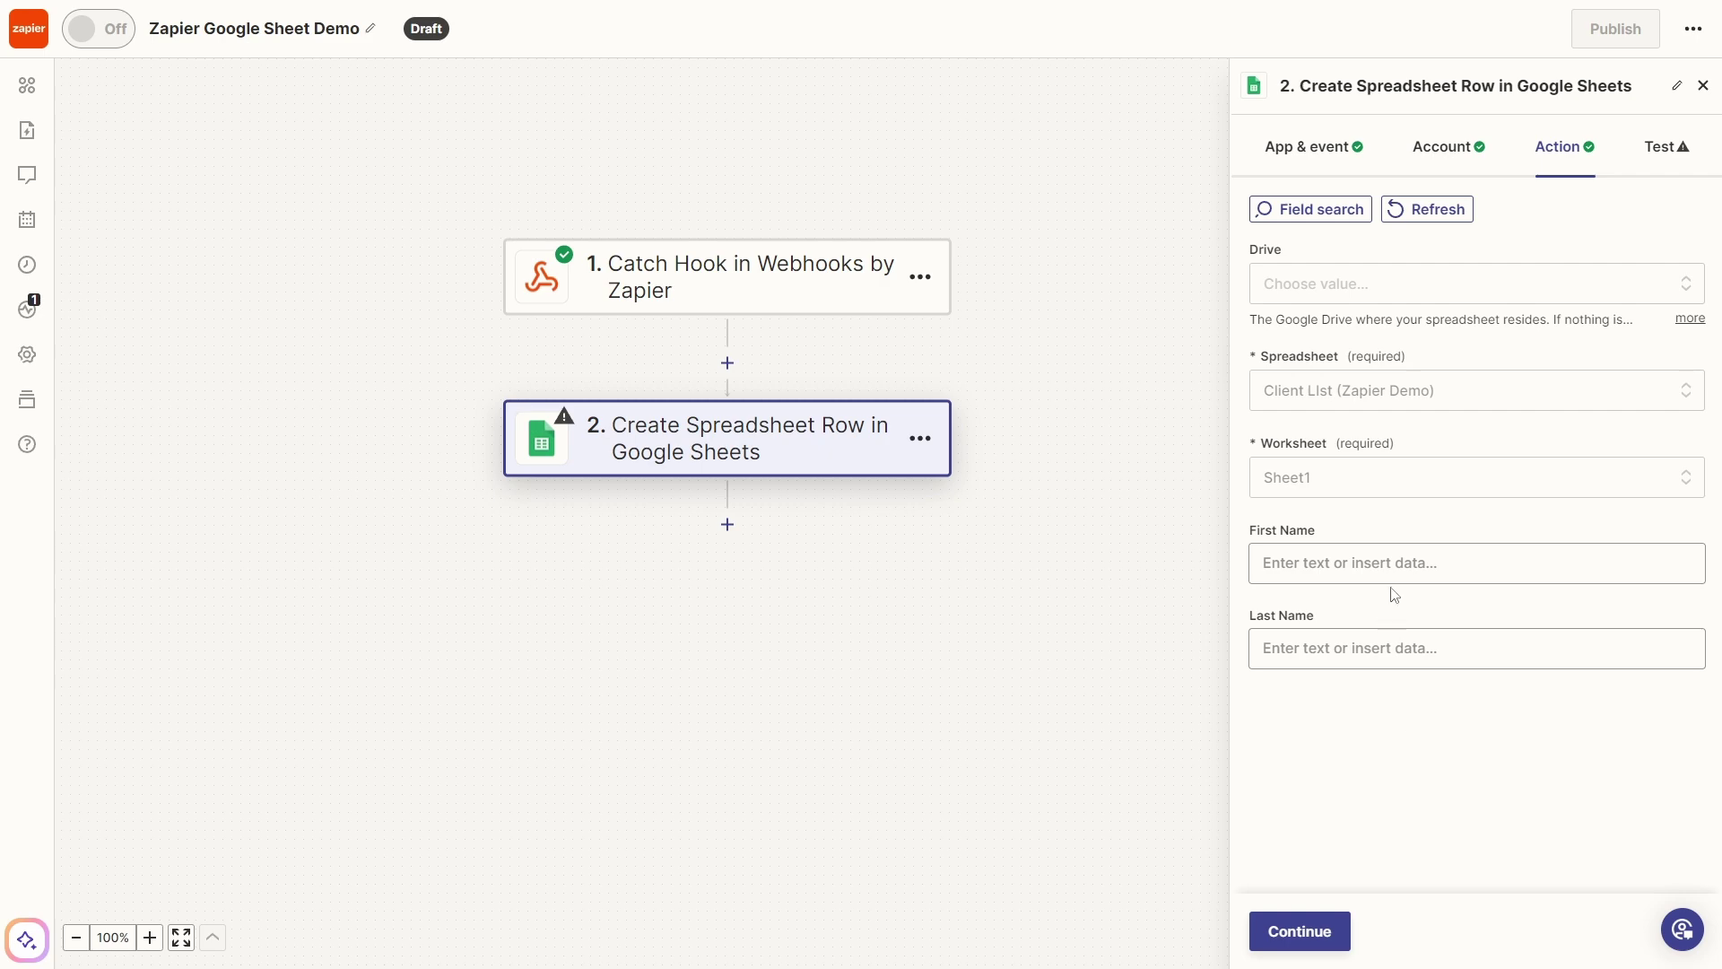
{"action": "left_click", "coordinate": [1392, 561]}
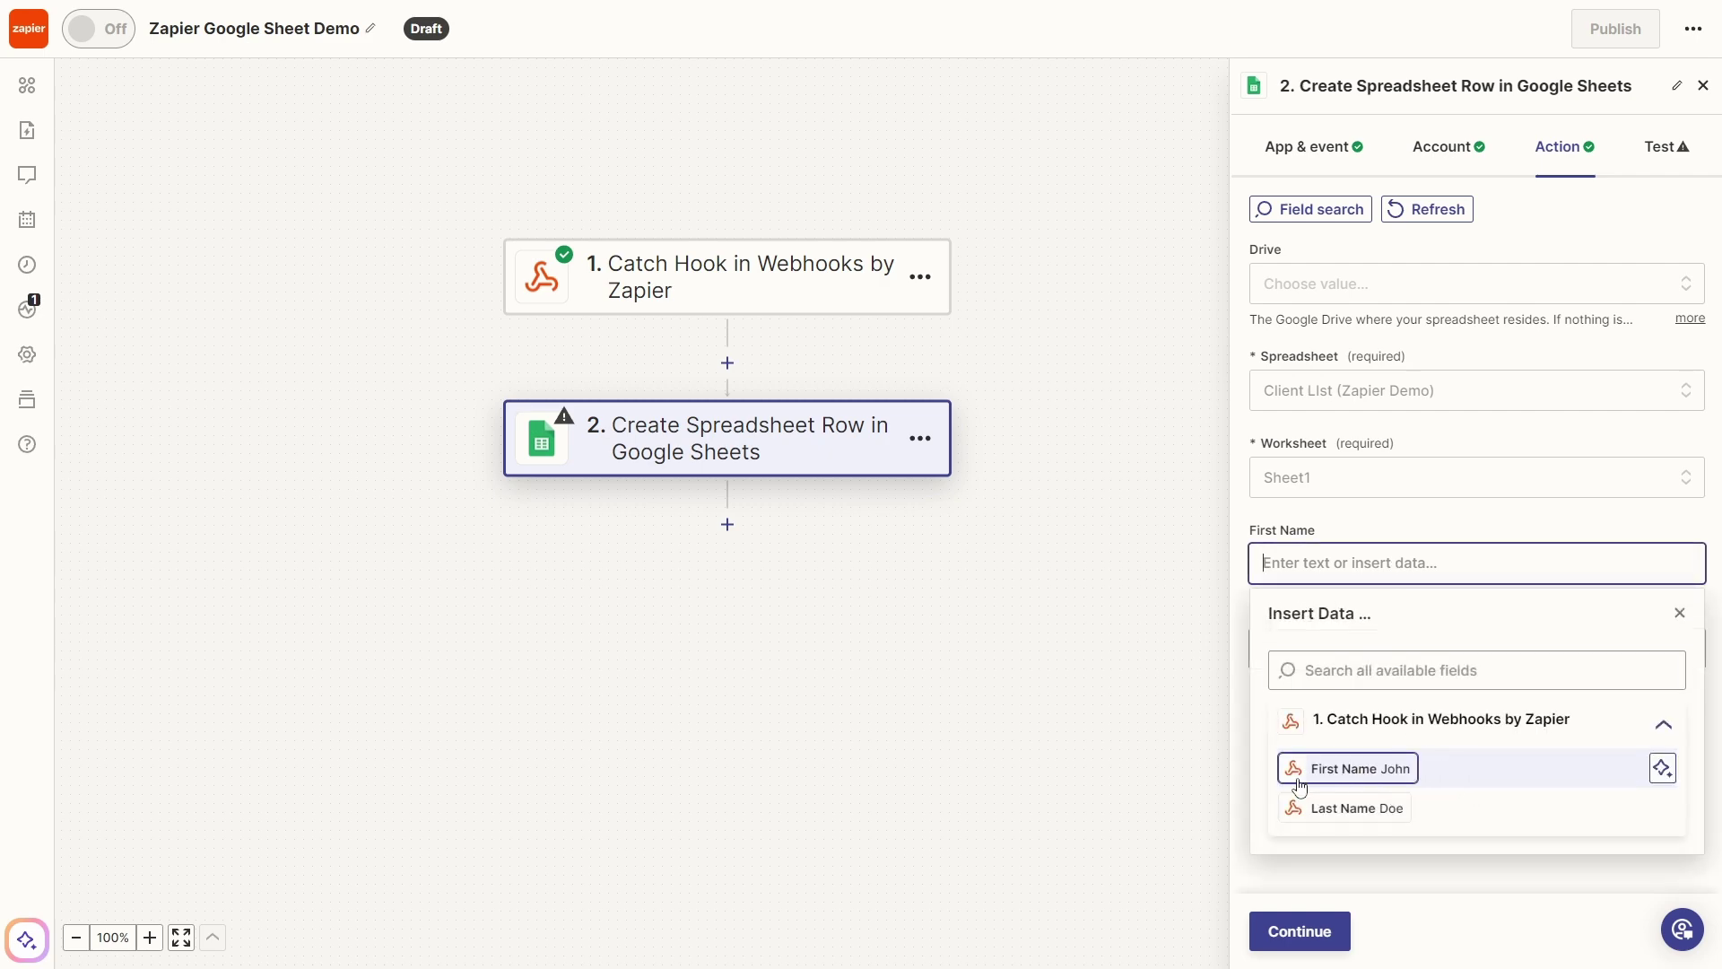
{"action": "left_click", "coordinate": [1363, 782]}
{"action": "left_click", "coordinate": [1395, 649]}
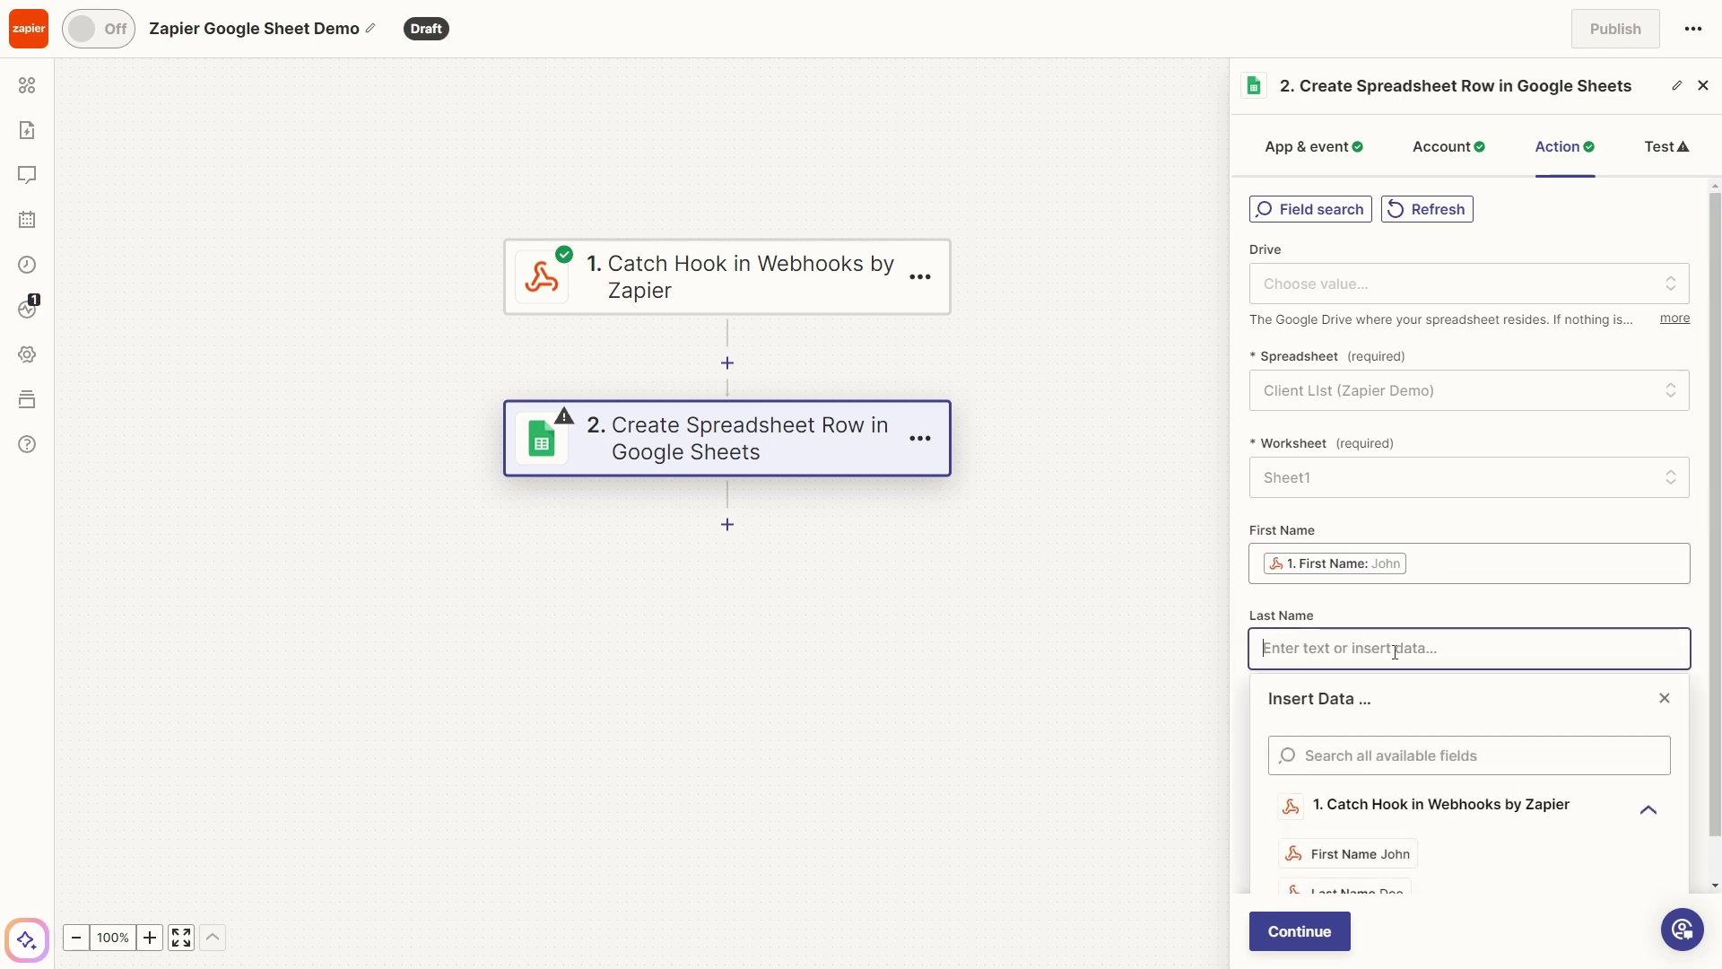
{"action": "scroll", "coordinate": [1423, 715], "scroll_direction": "down", "scroll_amount": 1}
{"action": "left_click", "coordinate": [1378, 847]}
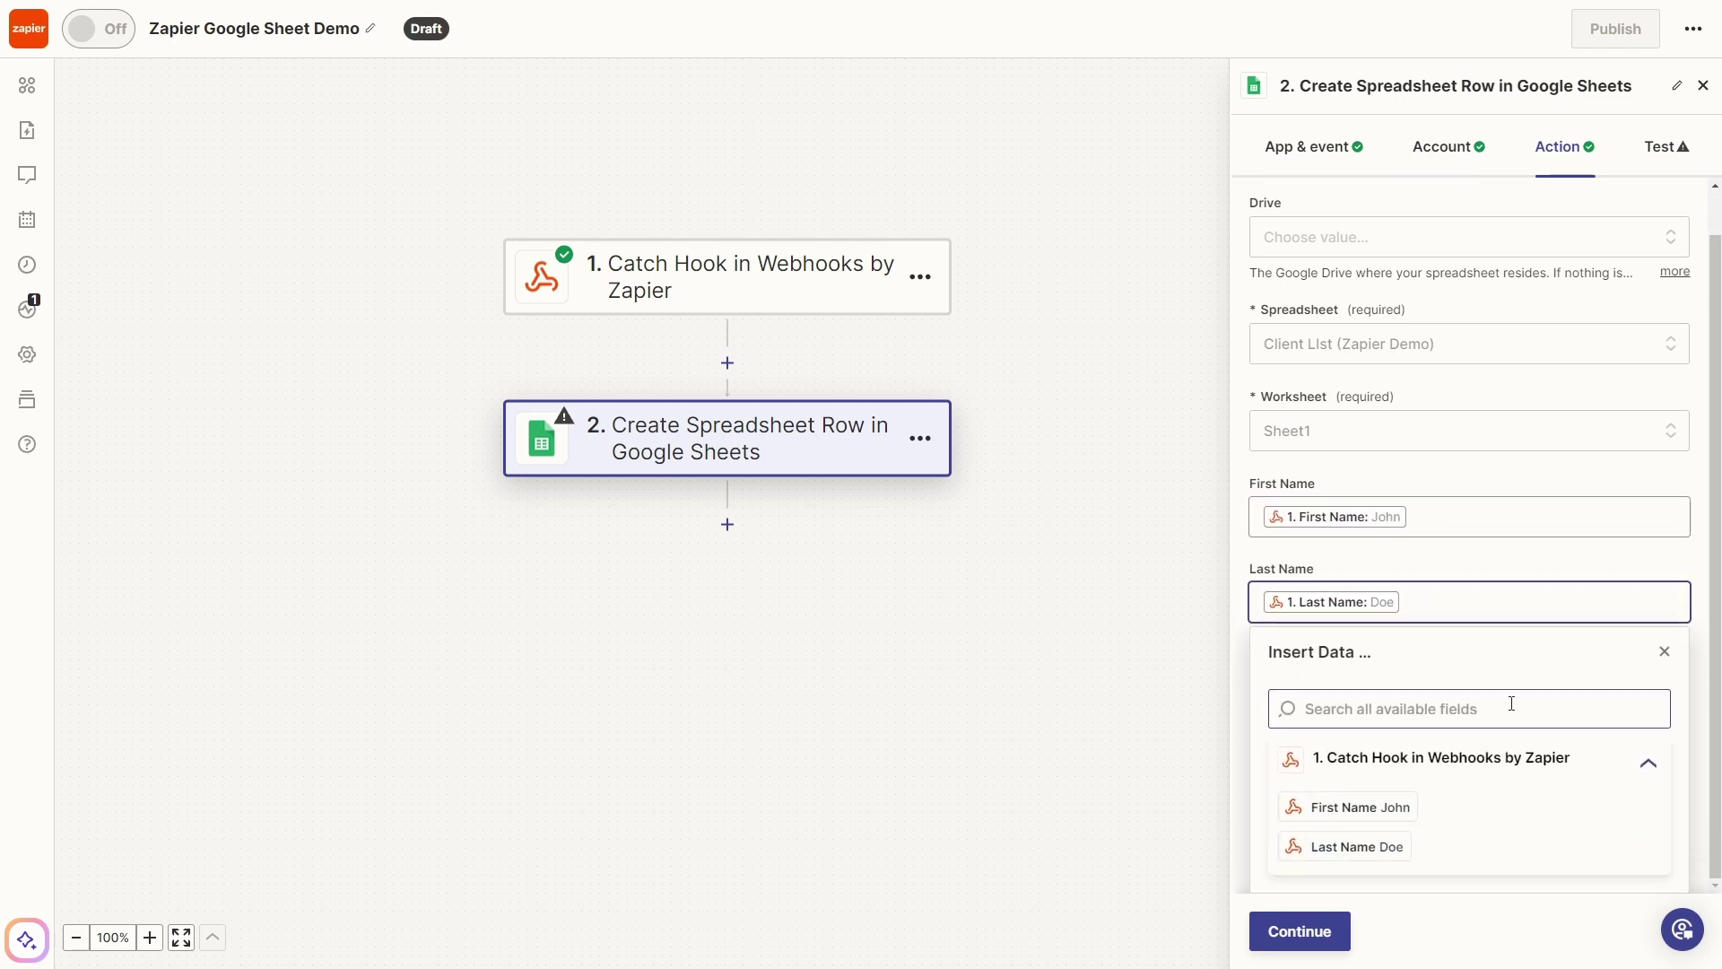
{"action": "left_click", "coordinate": [1527, 567]}
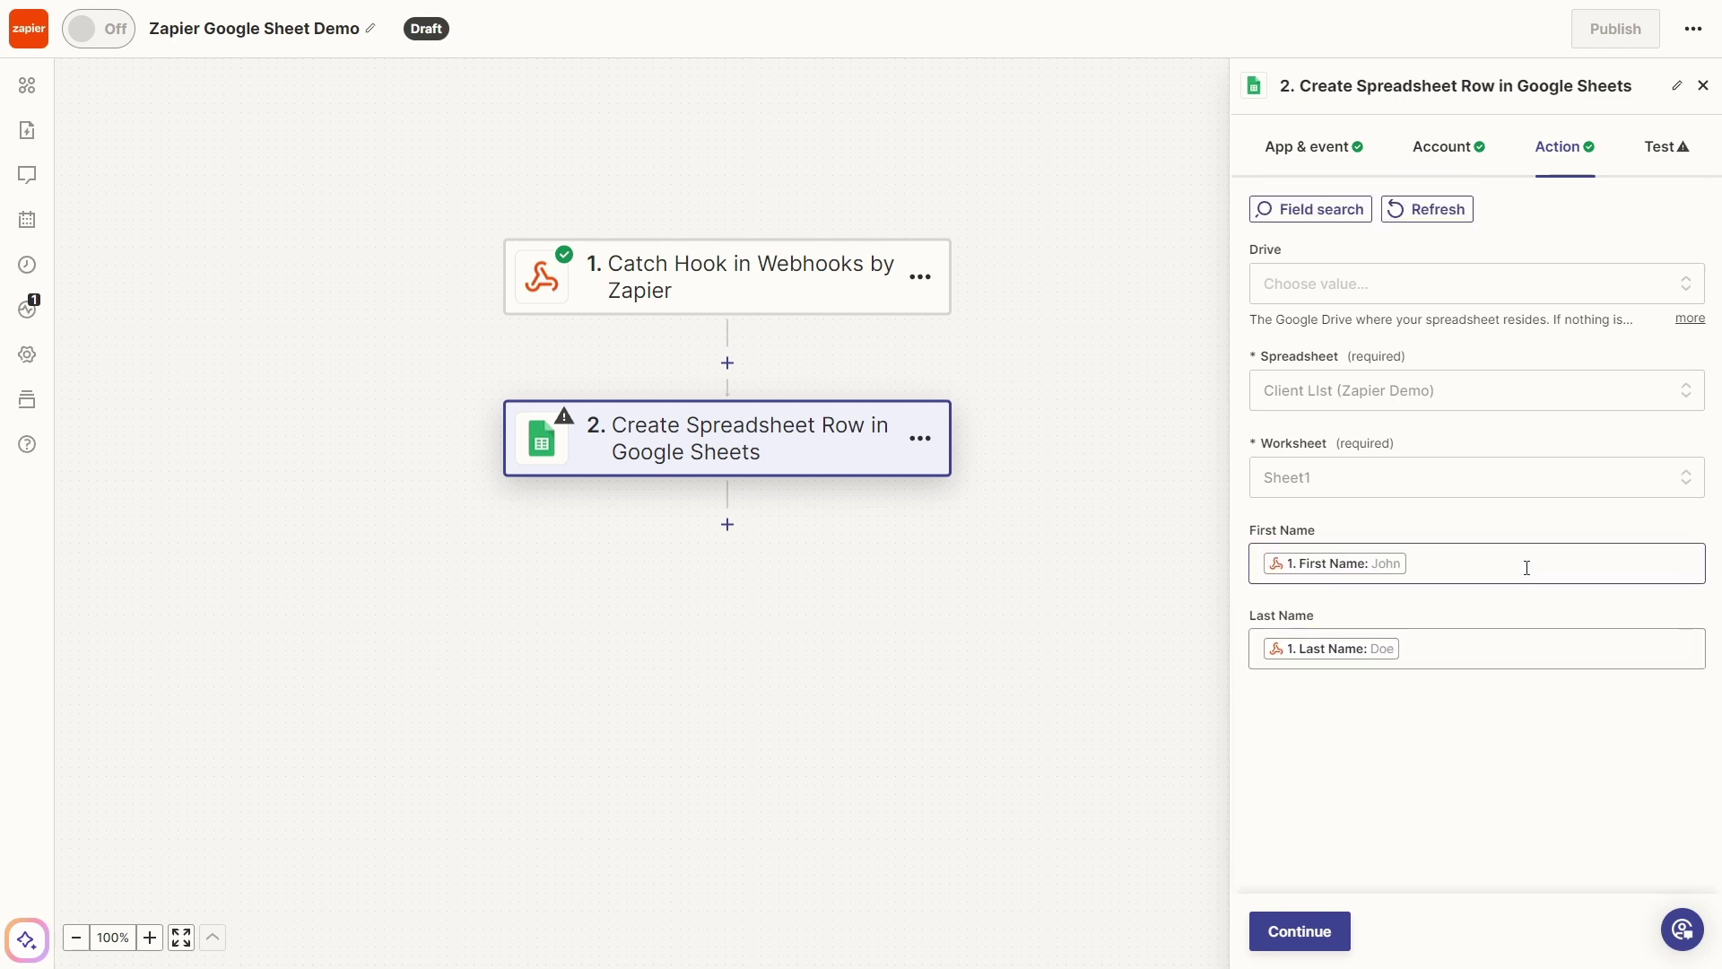
- Test the Create Spreadsheet Row step and check the client's name in row 2 of the Google Sheets client list
{"action": "left_click", "coordinate": [1300, 931]}
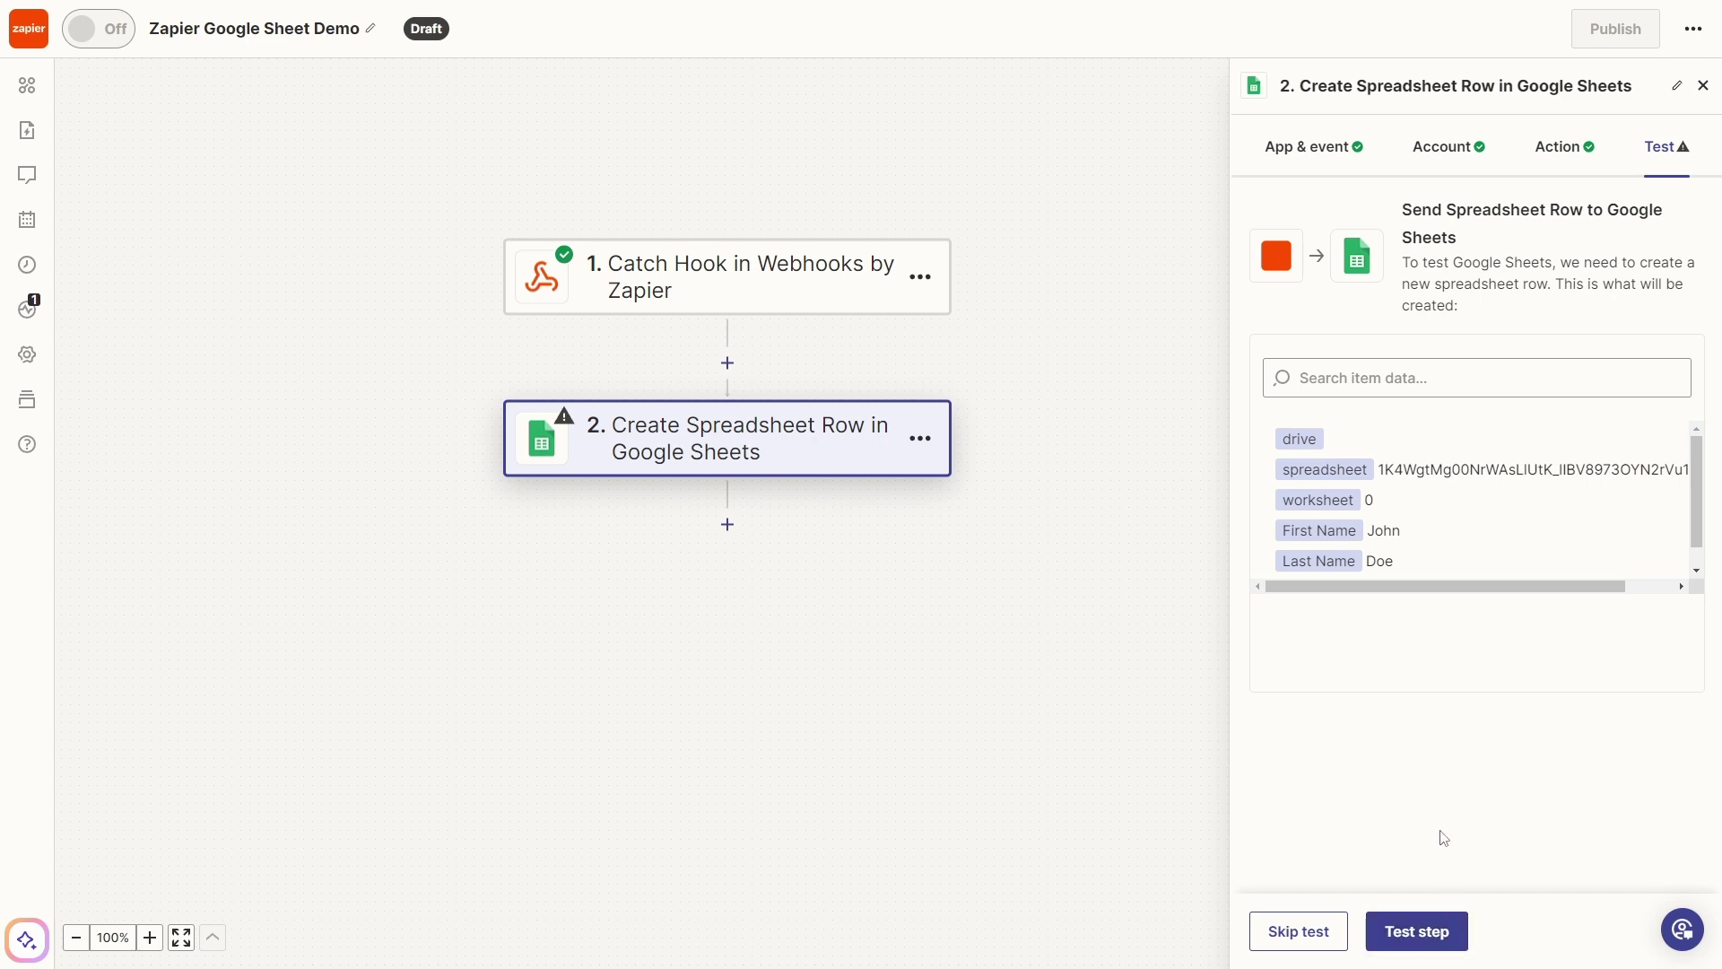
{"action": "left_click", "coordinate": [1433, 934]}
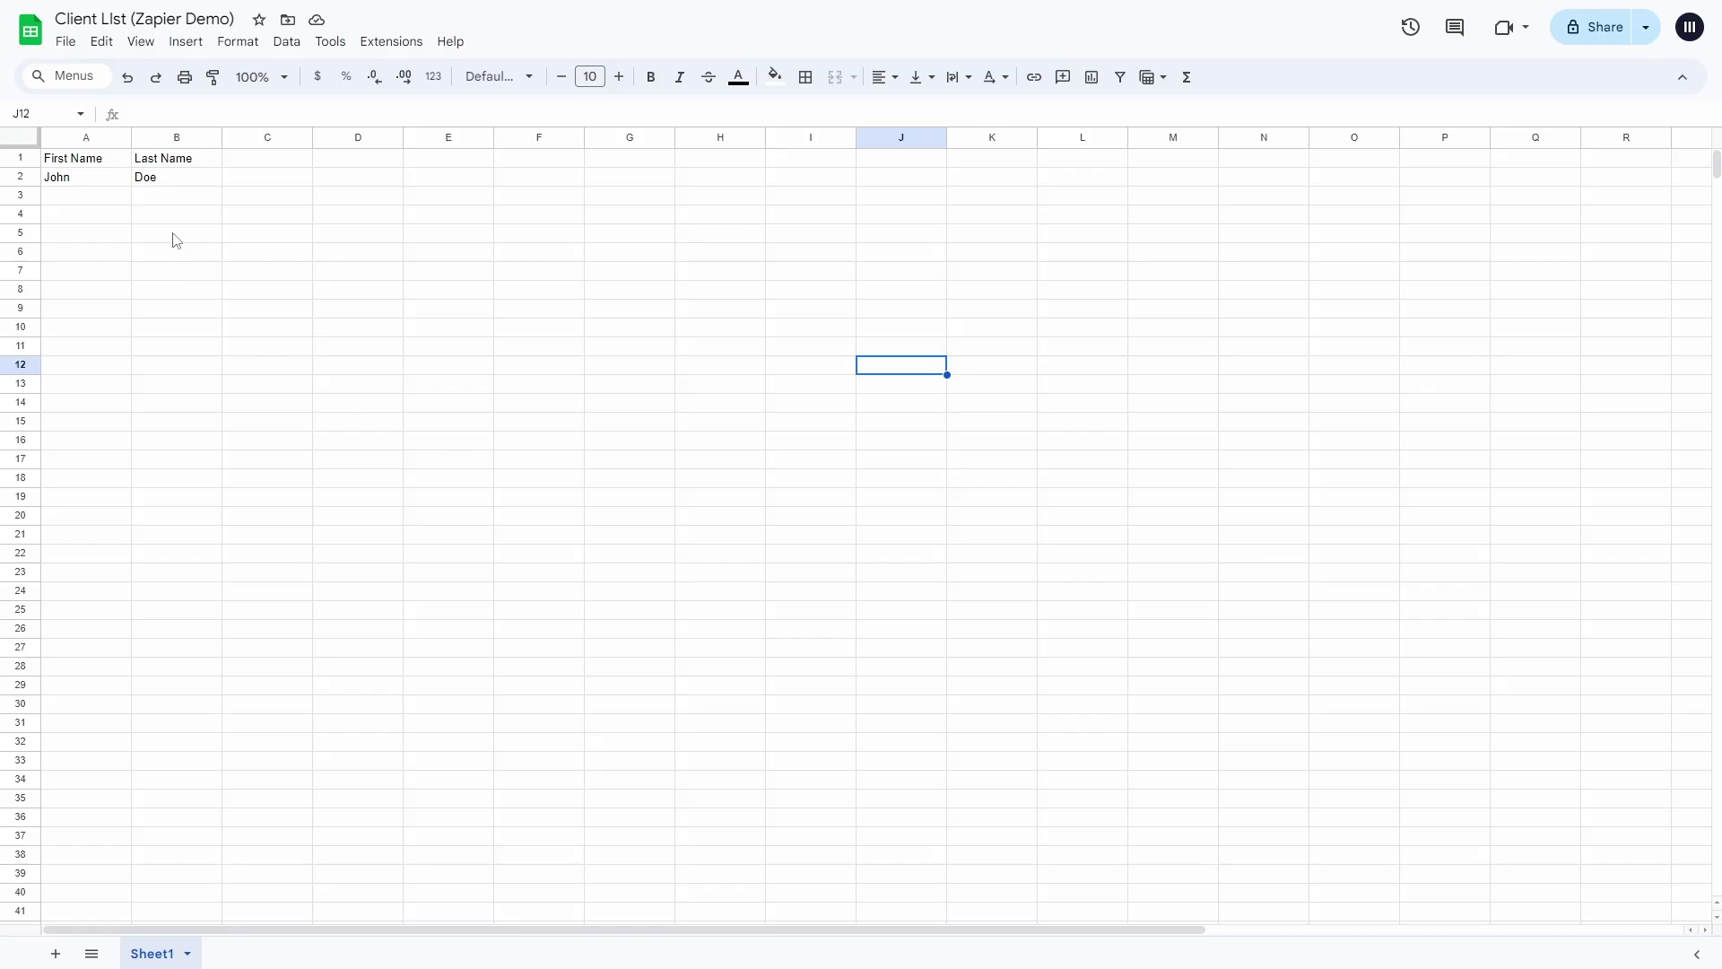
{"action": "left_click", "coordinate": [21, 175]}
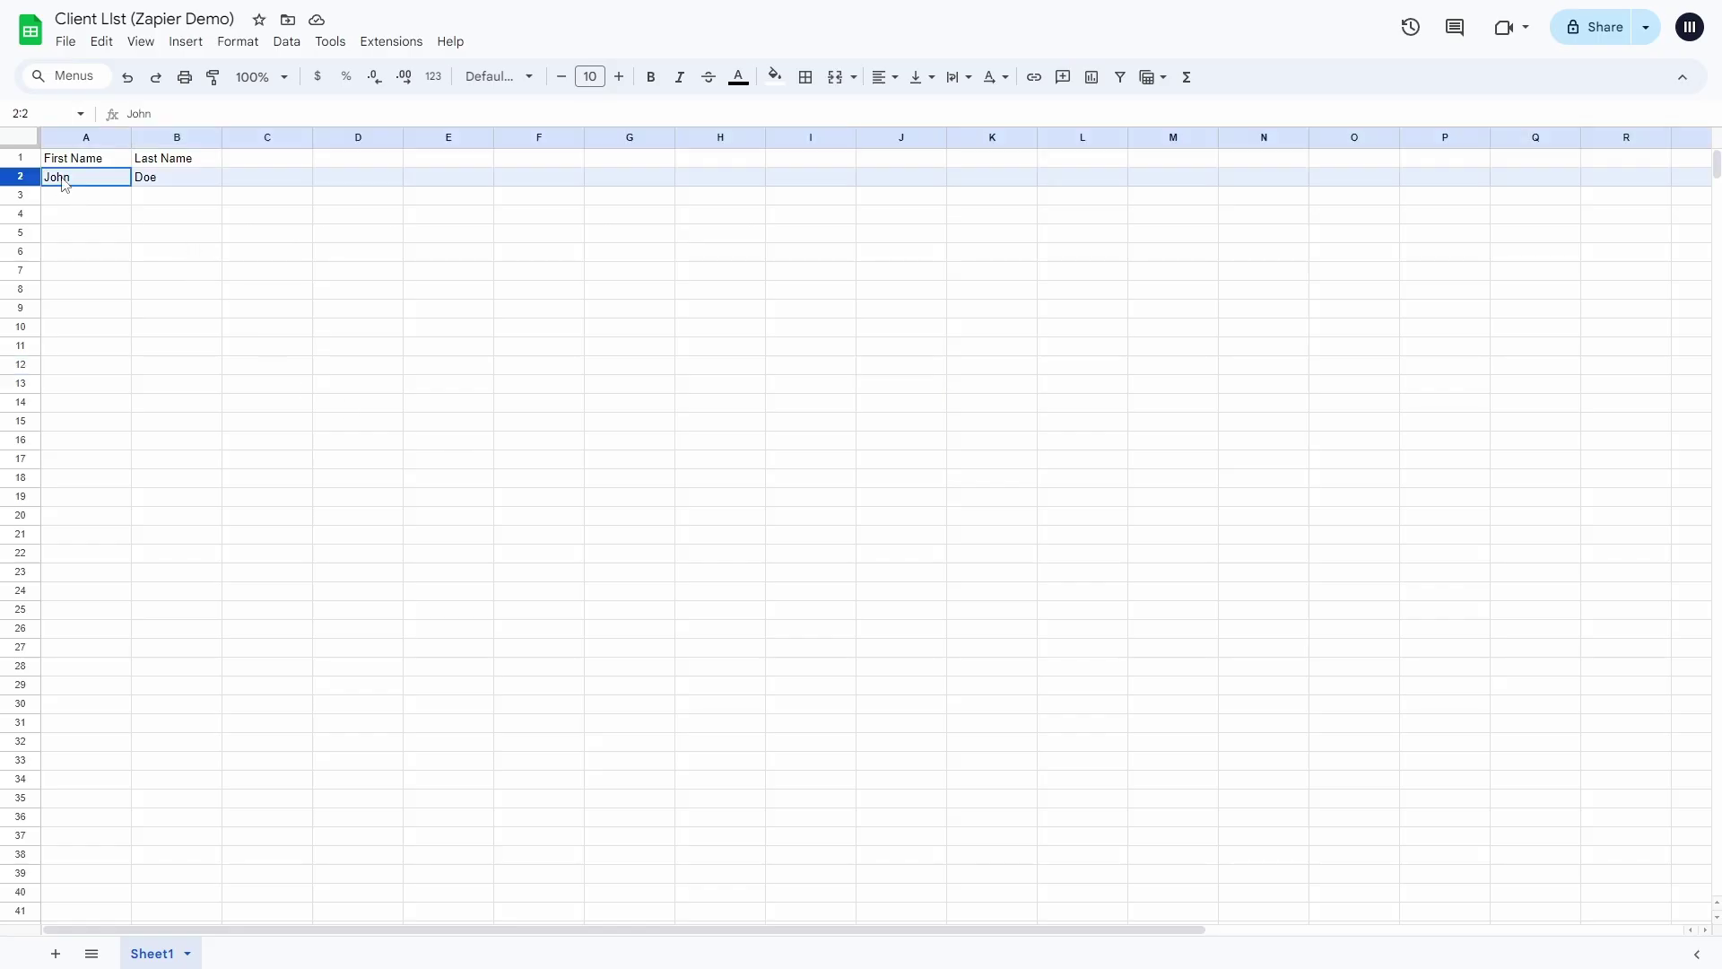
{"action": "left_click", "coordinate": [186, 182]}
{"action": "left_click", "coordinate": [112, 182]}
{"action": "left_click", "coordinate": [157, 182]}
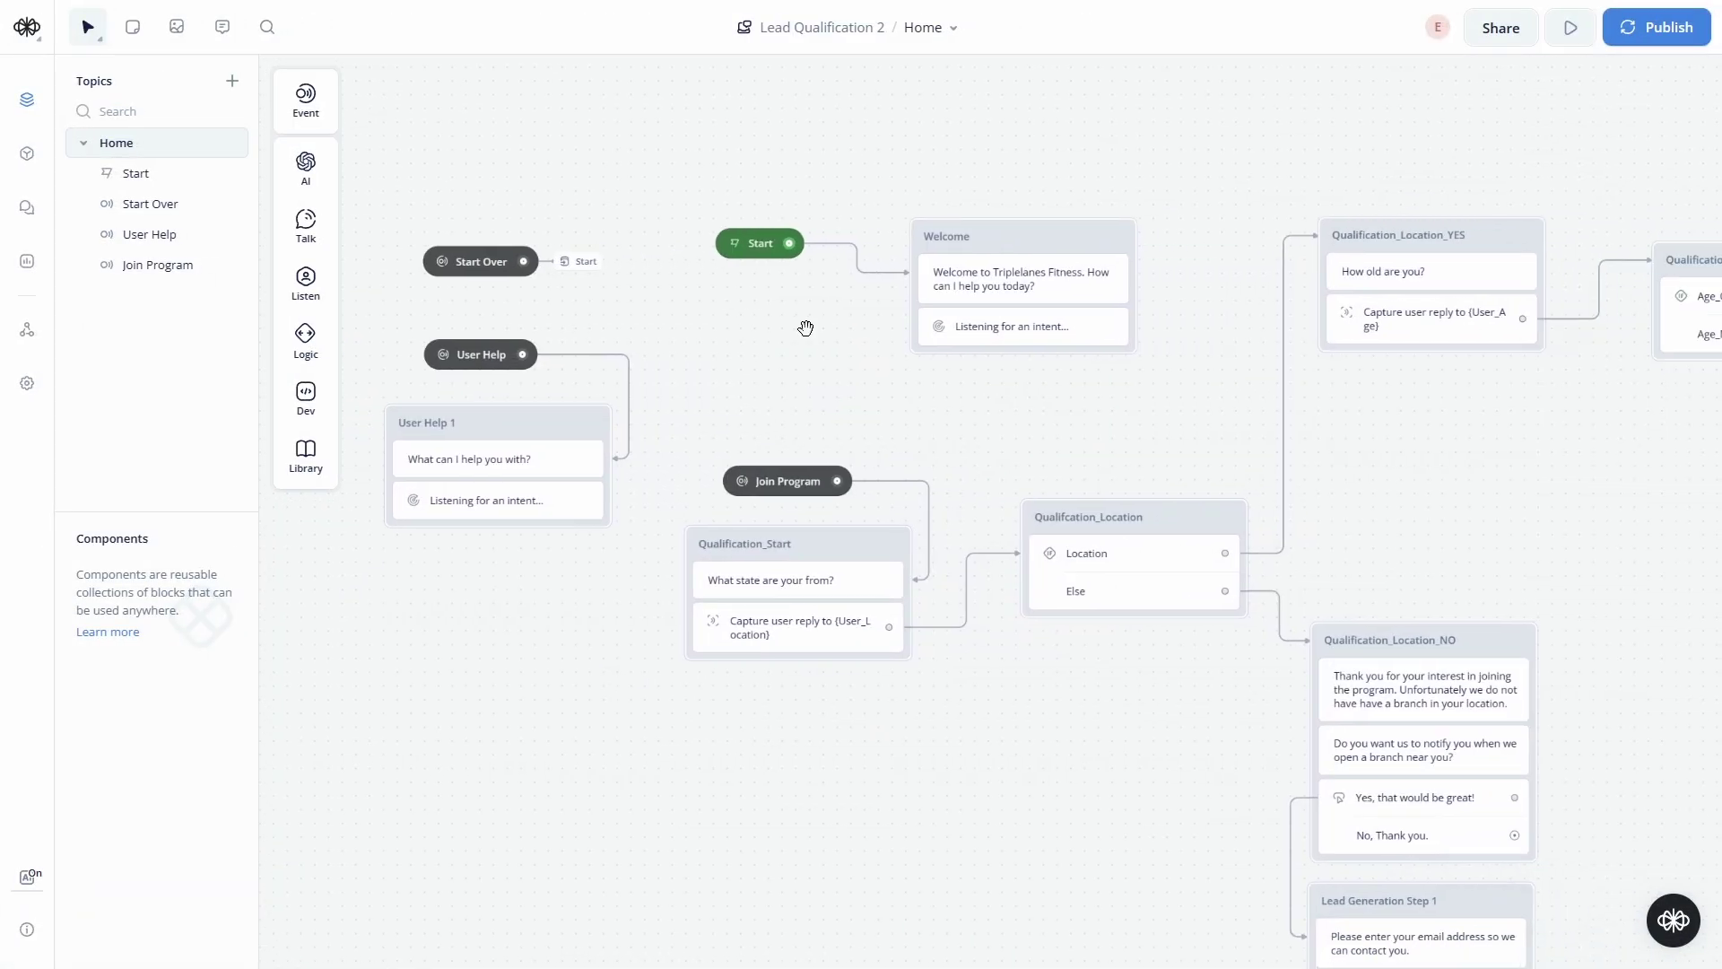
- Switch to Voiceflow, run the prototype from the Start block and send the message "I want to join the fitness program"
{"action": "left_click", "coordinate": [688, 188]}
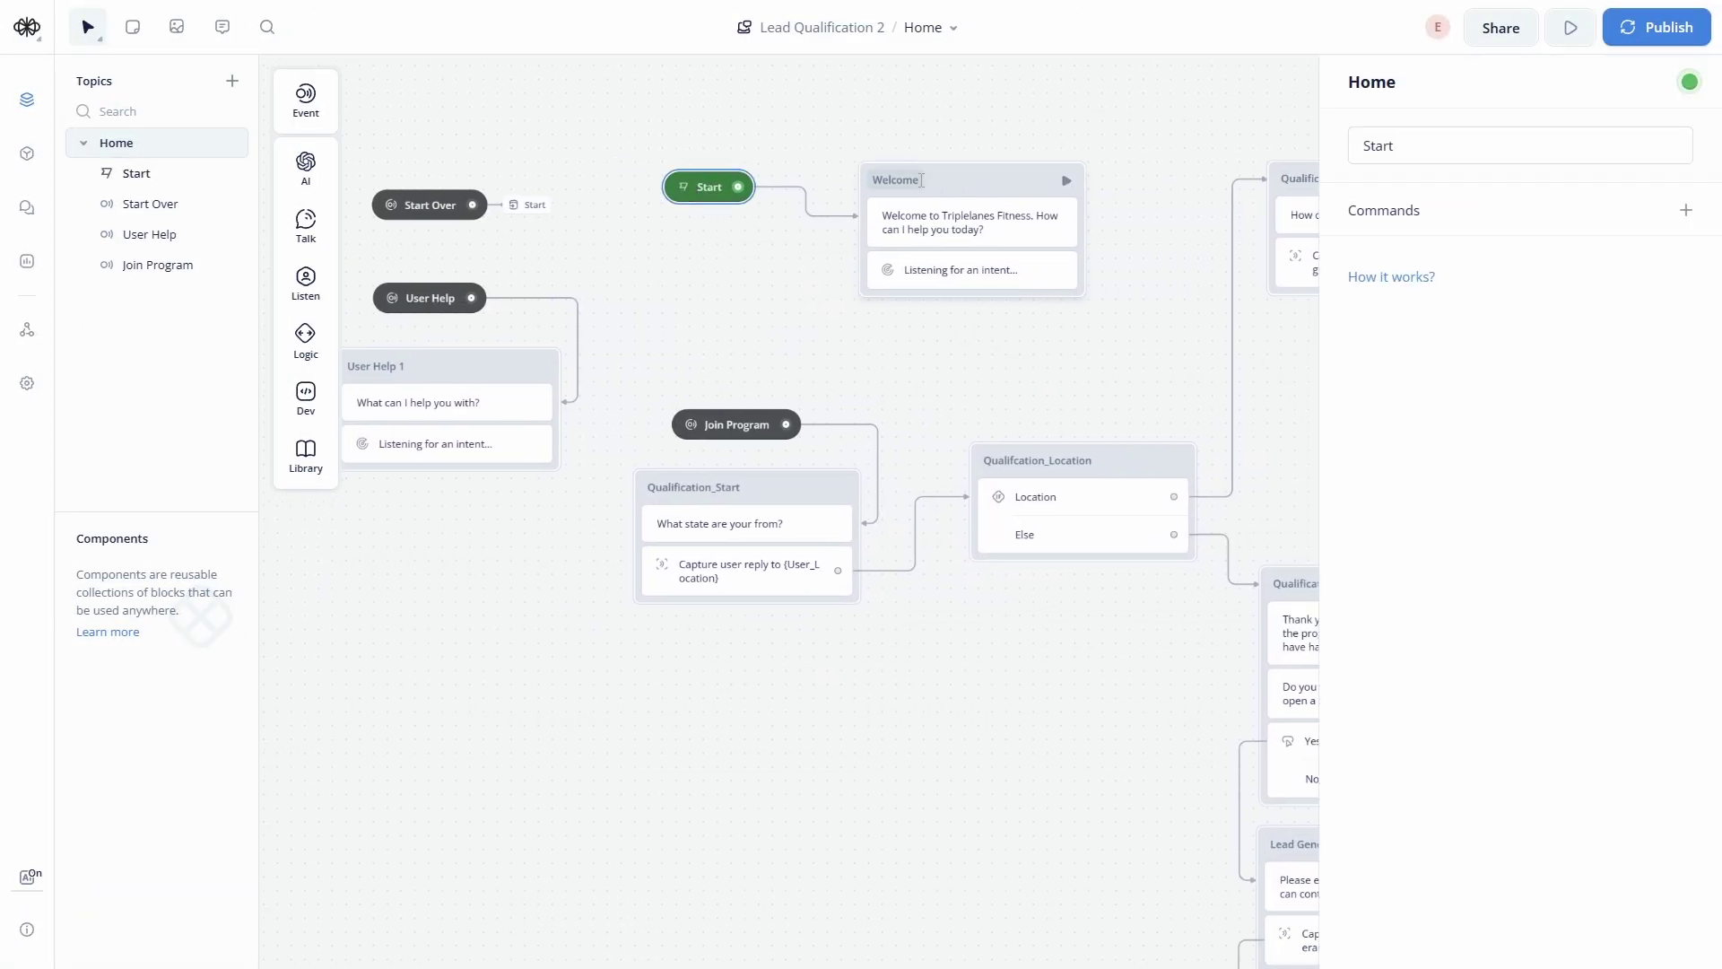
{"action": "left_click", "coordinate": [683, 193]}
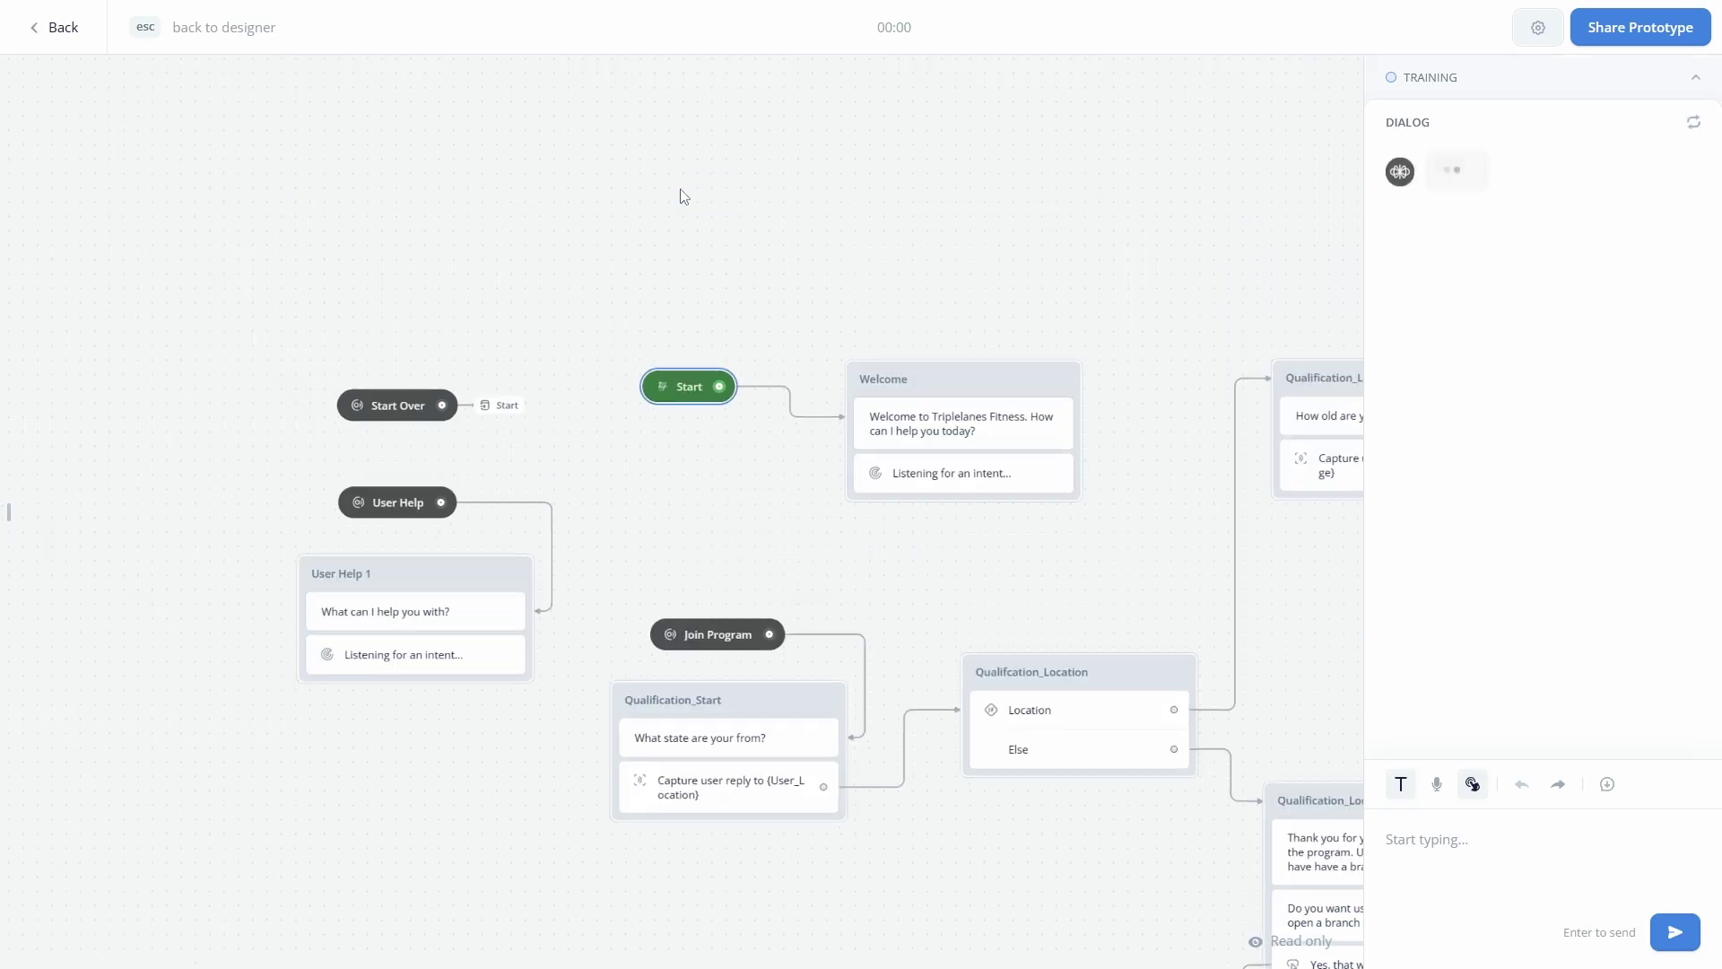
{"action": "left_click", "coordinate": [1492, 838]}
{"action": "type", "text": "I want t"}
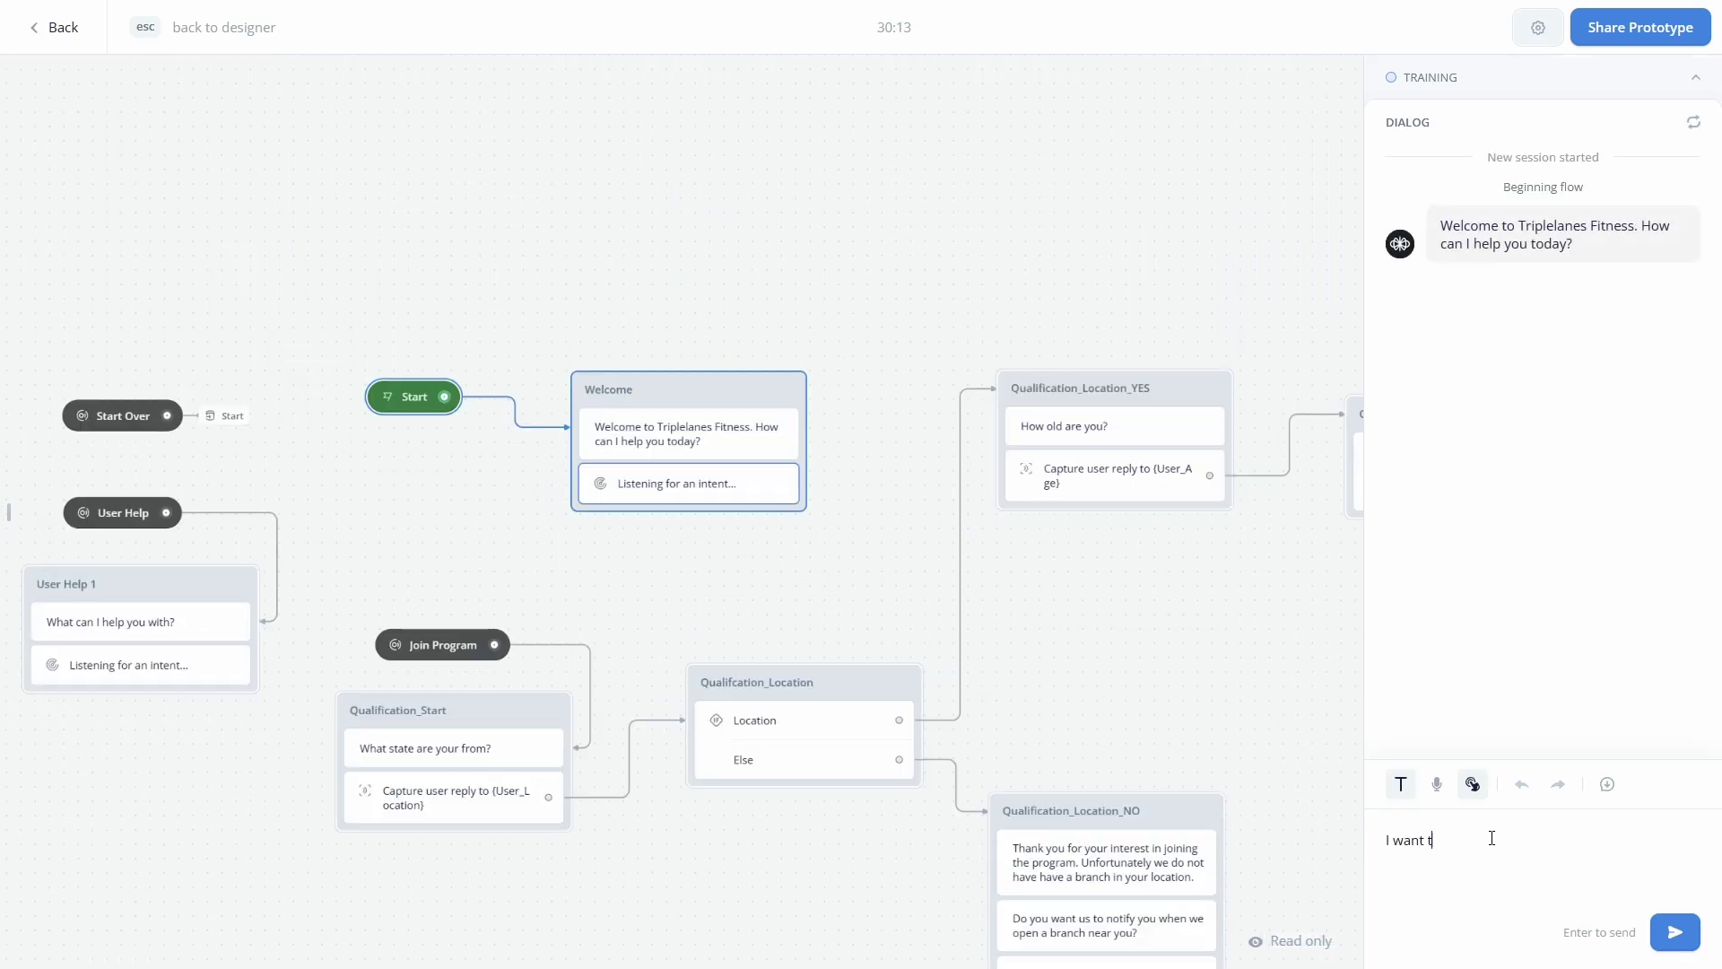
{"action": "type", "text": "o join the fitness program"}
{"action": "key", "text": "Return"}
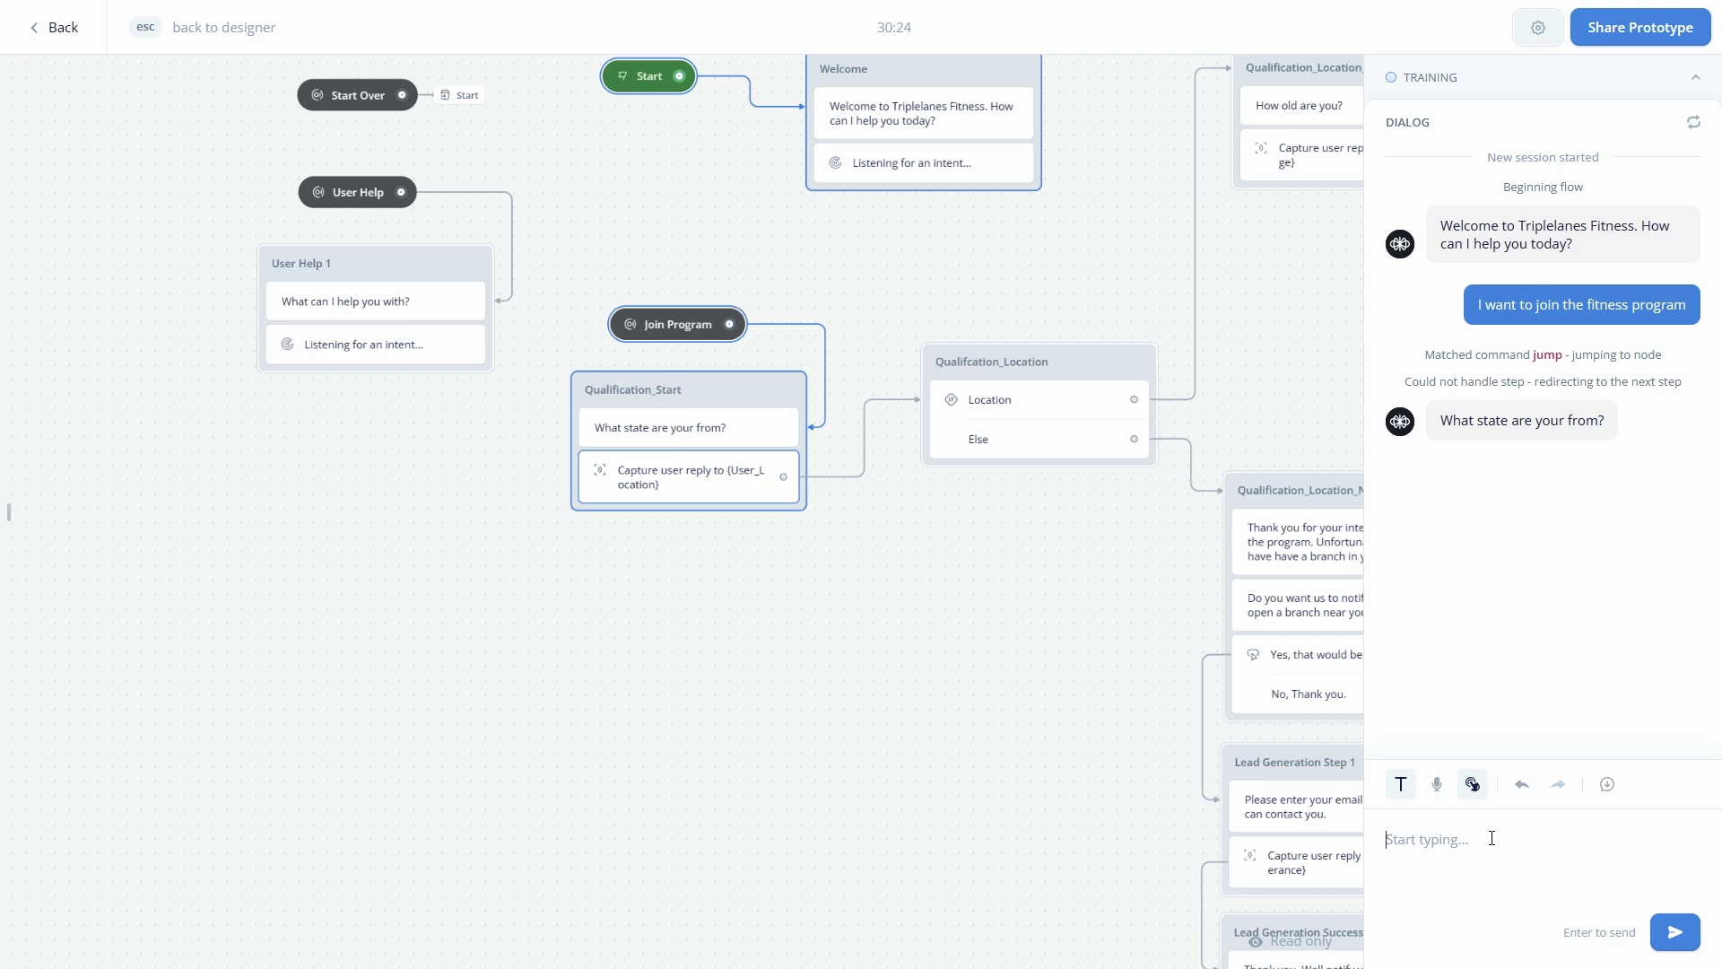
- Answer the qualification questions with "Denver" as the location, 35 as the age and "Yes, I'm a beginner"
{"action": "type", "text": "Denver"}
{"action": "key", "text": "Return"}
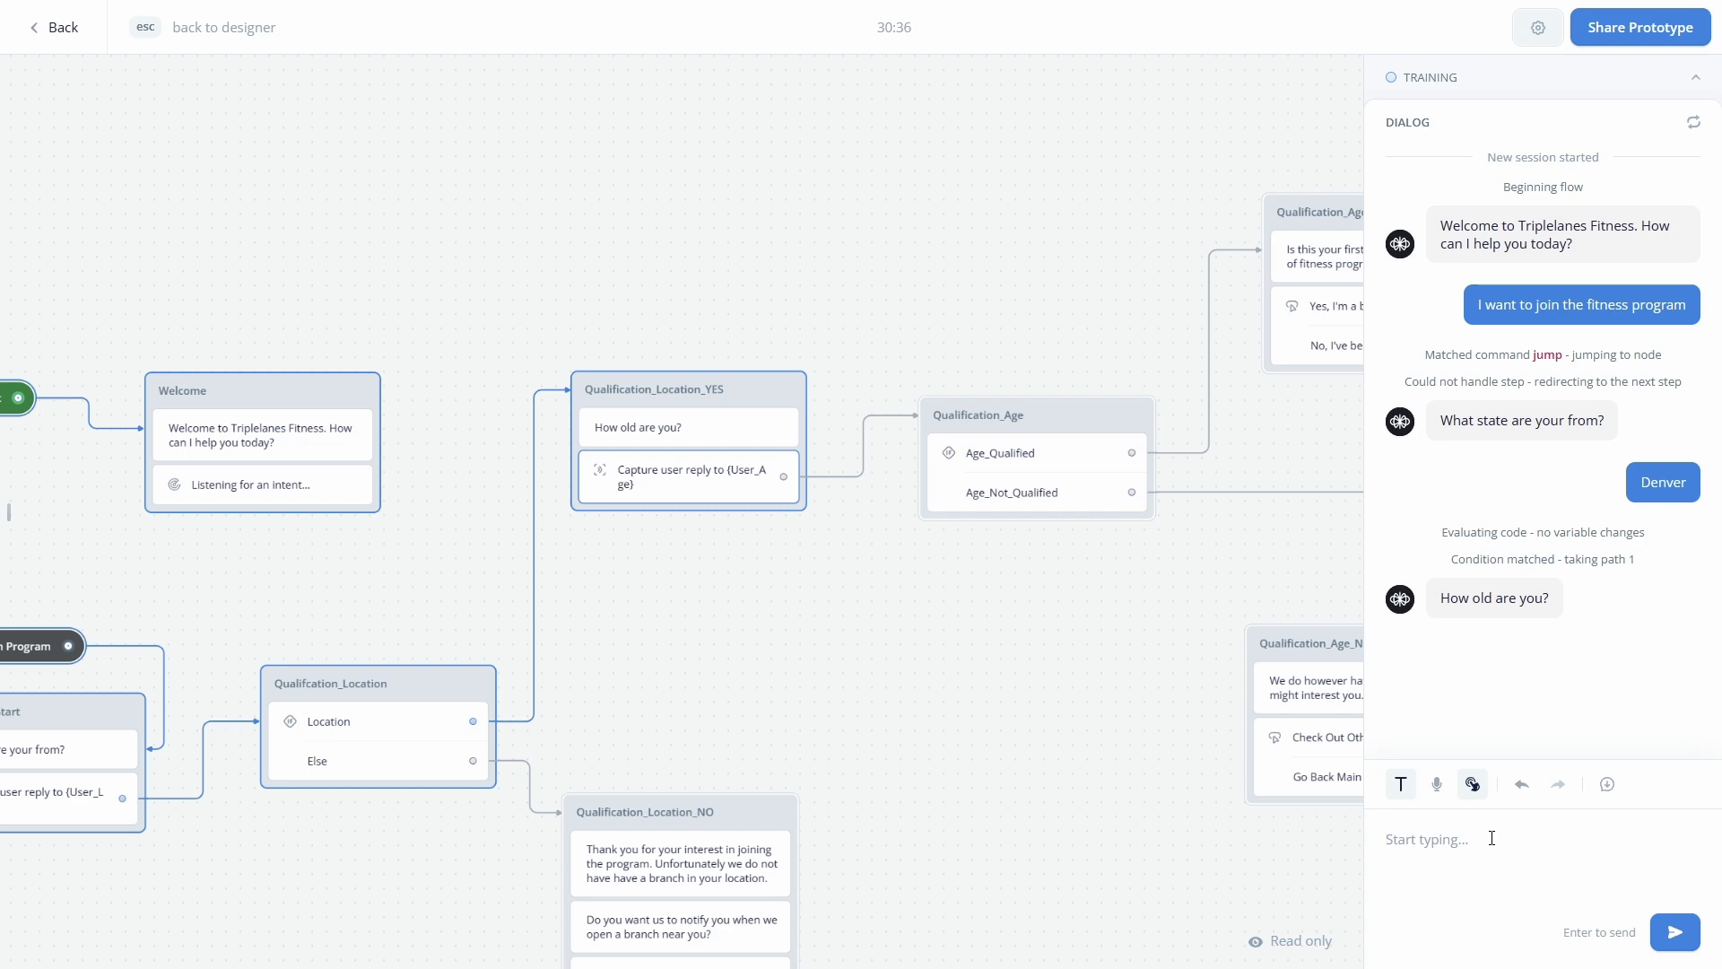
{"action": "type", "text": "35"}
{"action": "key", "text": "Return"}
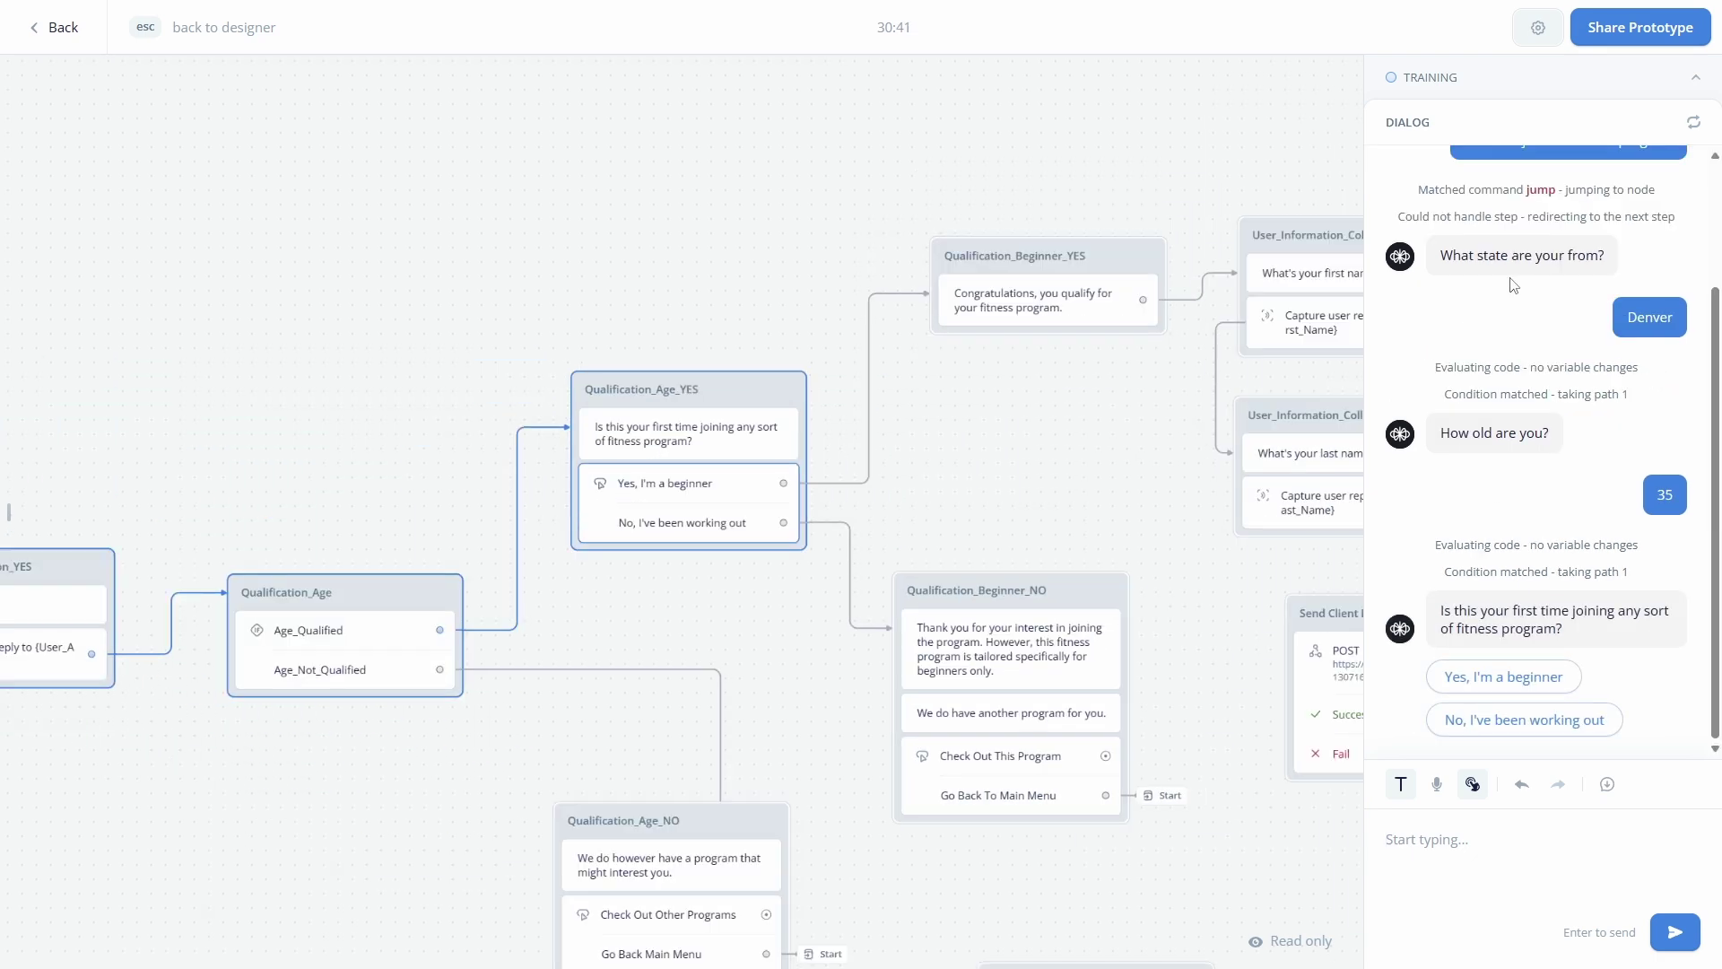
{"action": "left_click", "coordinate": [1478, 678]}
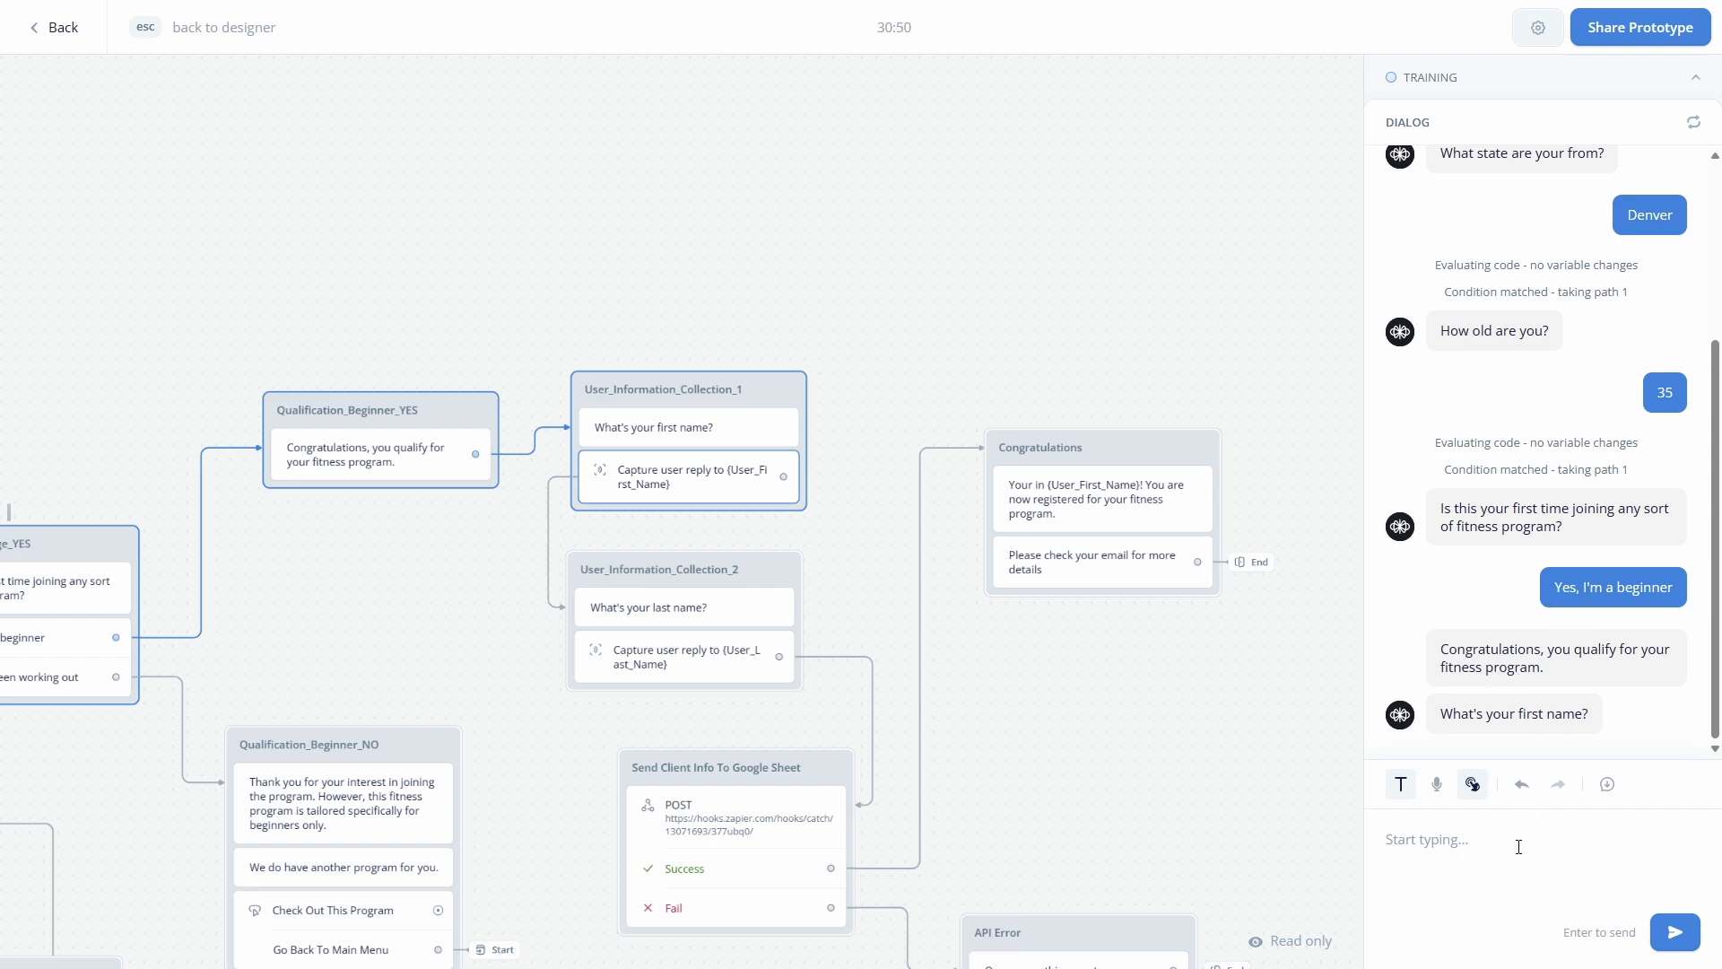
- Answer the chatbot's name questions with the test client's first name and last name
{"action": "type", "text": "Michael"}
{"action": "key", "text": "Return"}
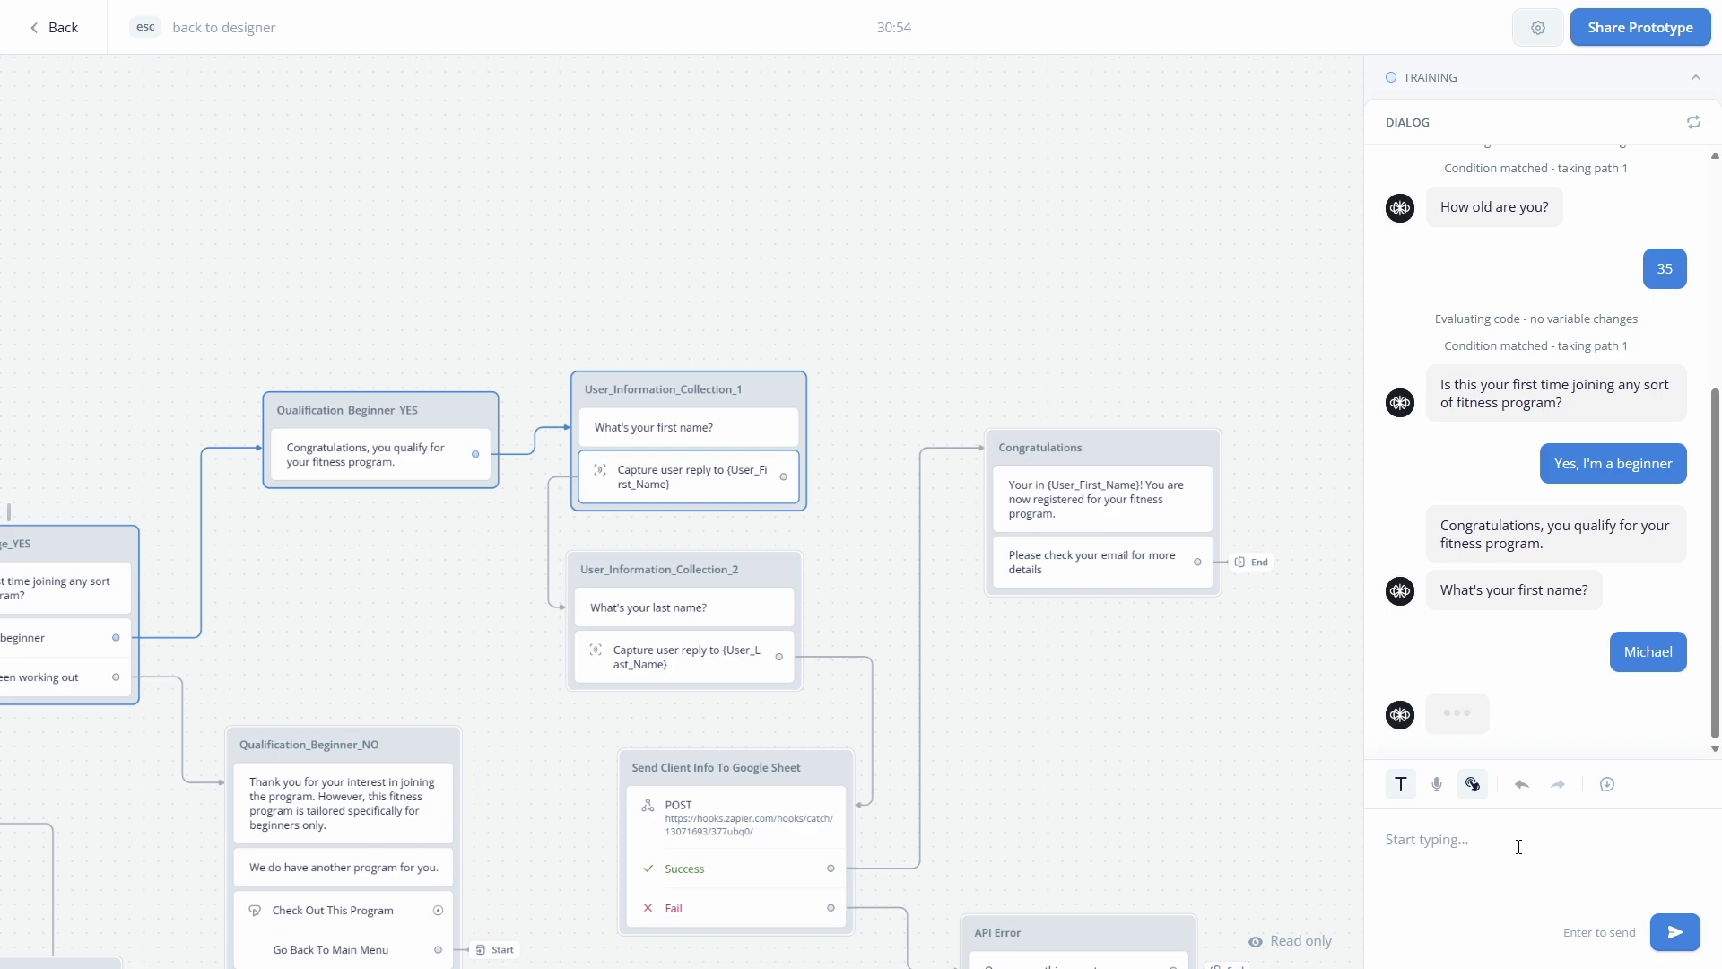
{"action": "type", "text": "Smith"}
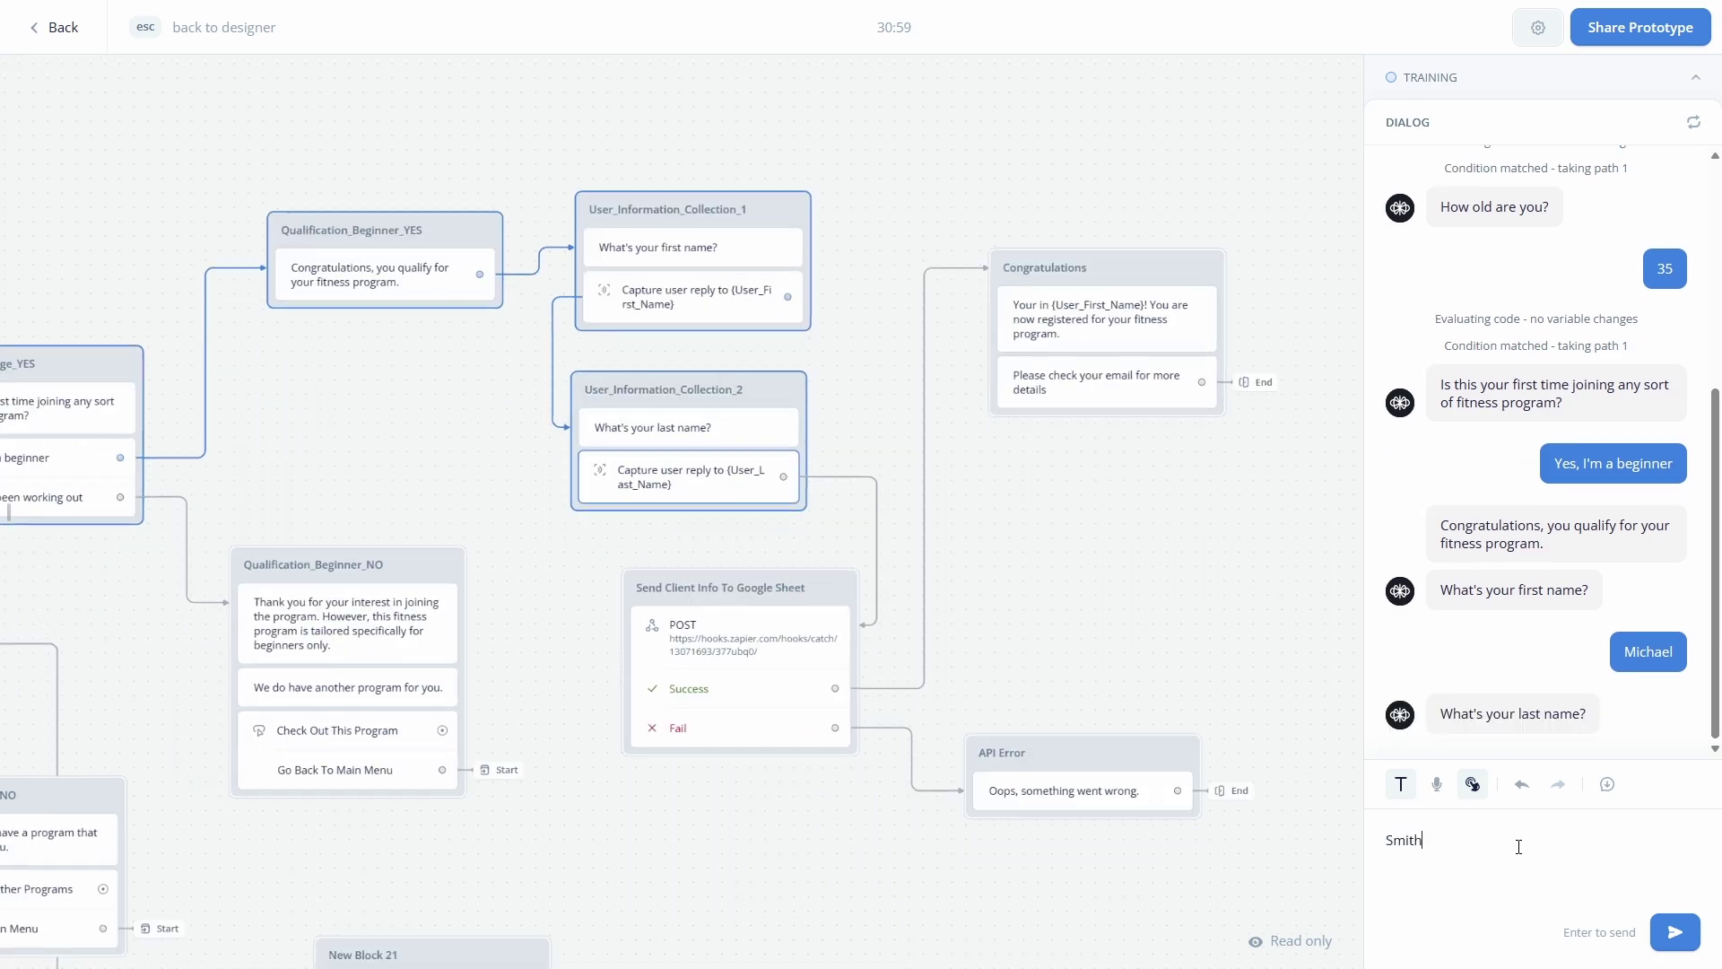
{"action": "key", "text": "Return"}
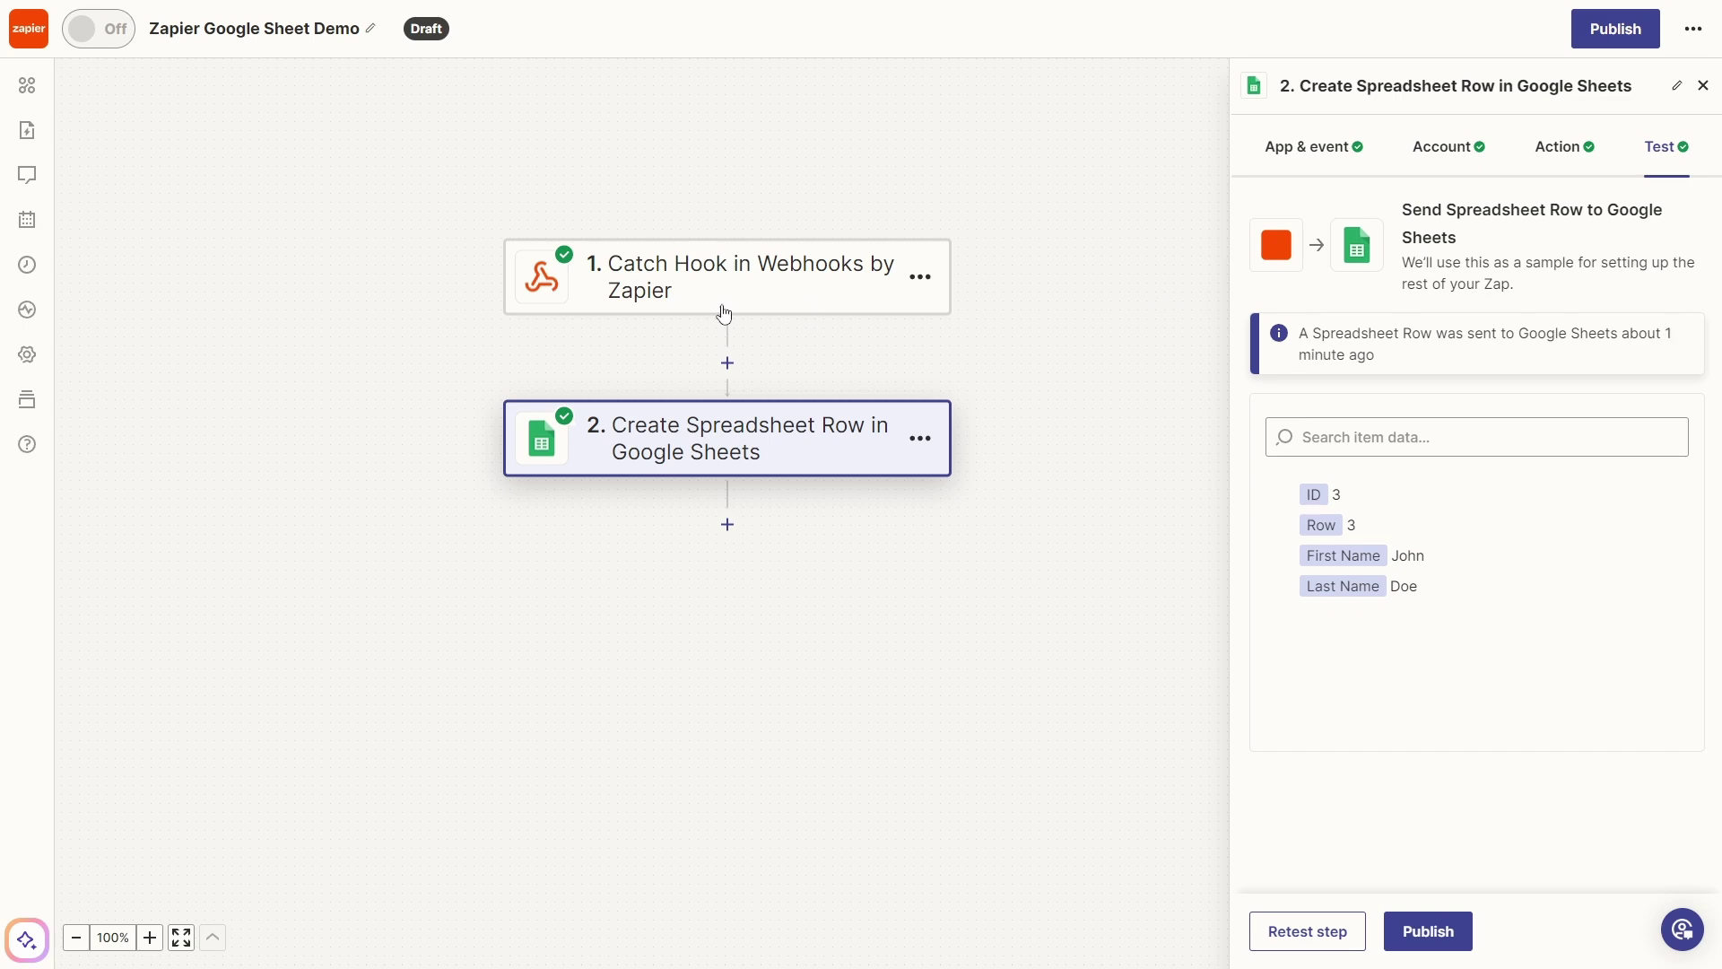
- Switch to Zapier, find new records in the Catch Hook test and continue with request B as the selected record
{"action": "left_click", "coordinate": [701, 290]}
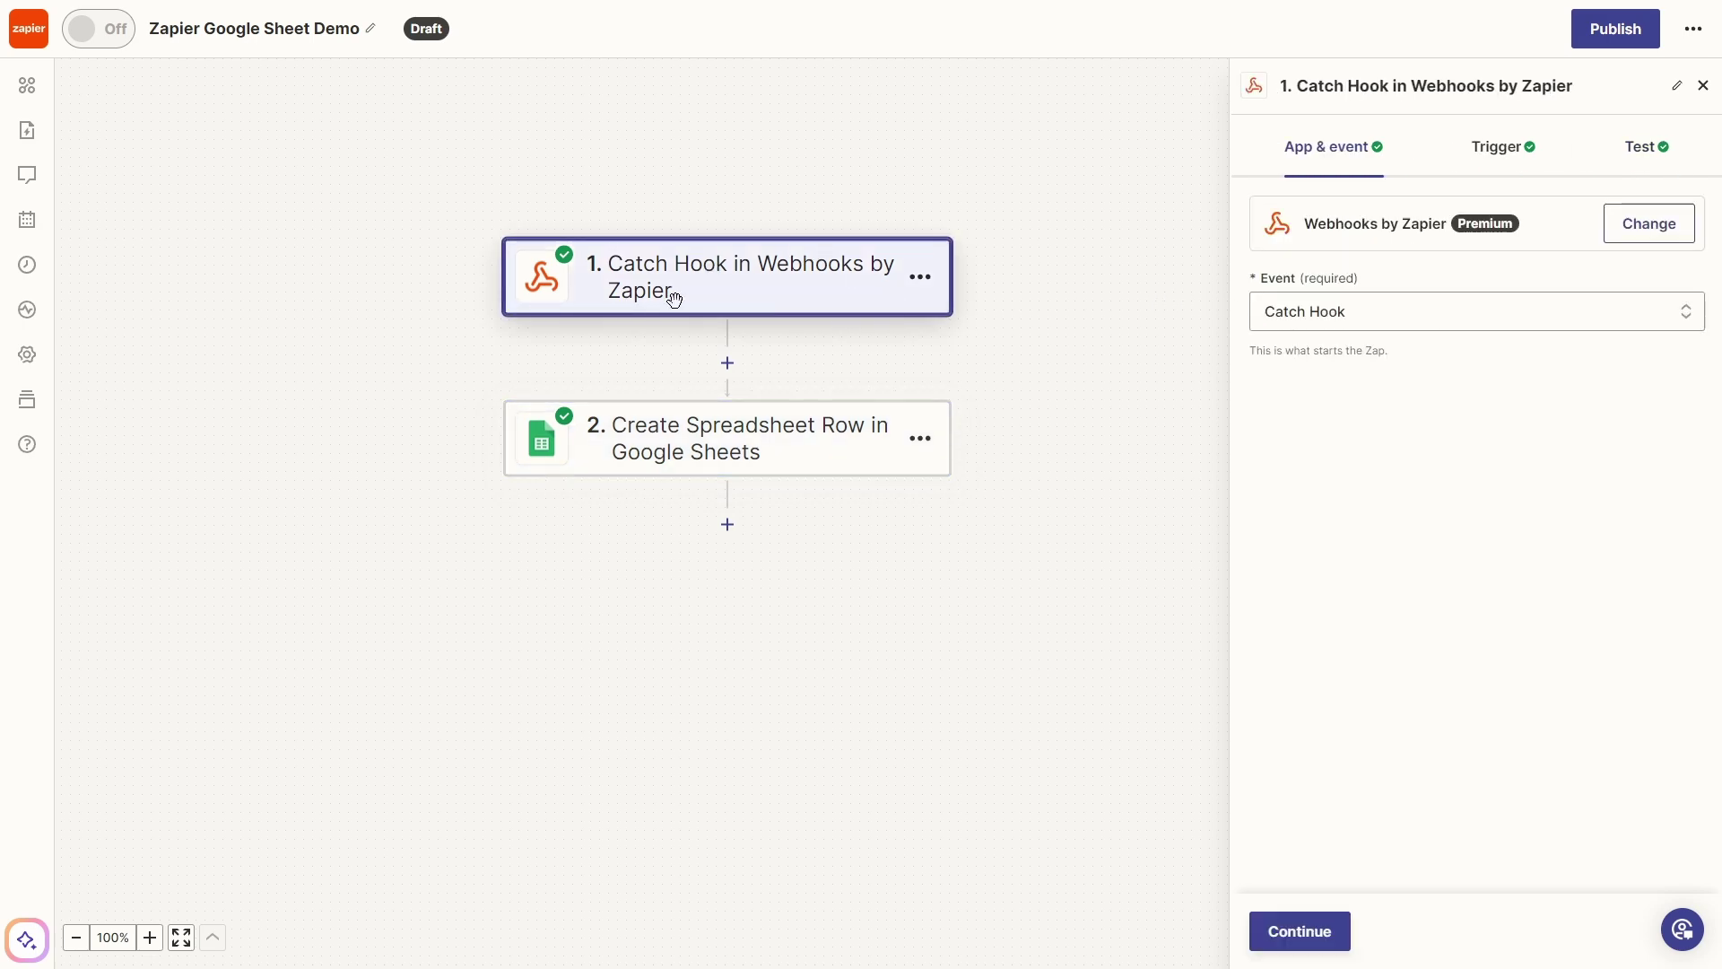
{"action": "left_click", "coordinate": [1500, 152]}
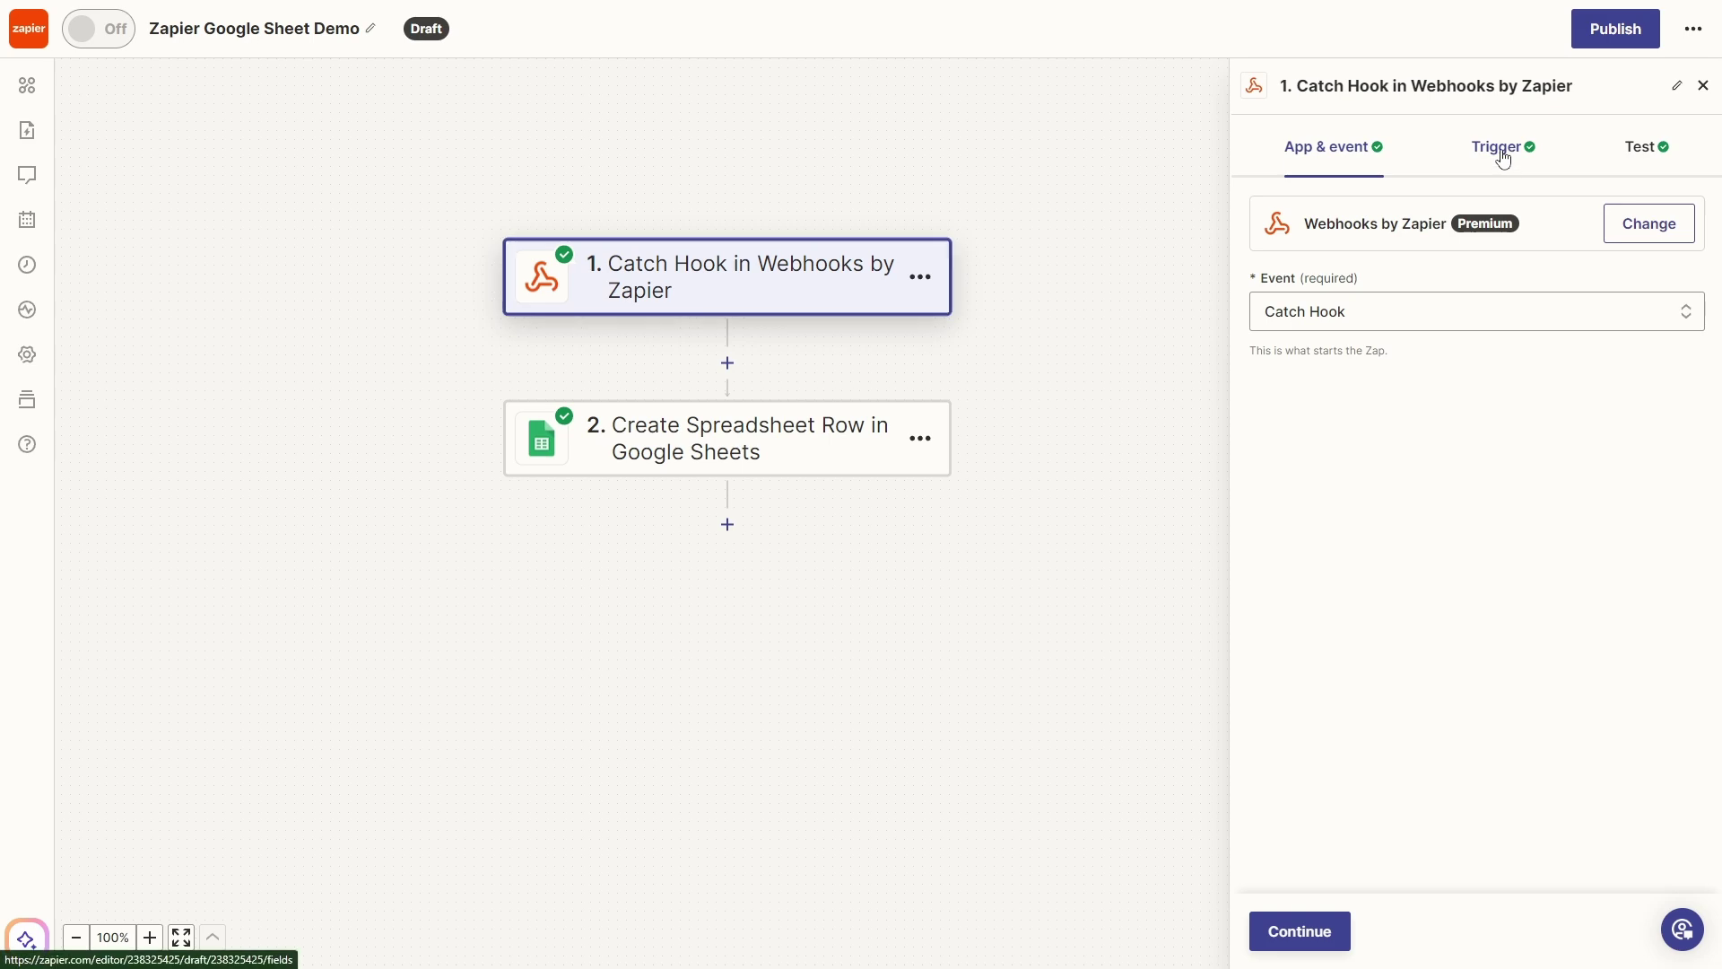
{"action": "left_click", "coordinate": [1642, 148]}
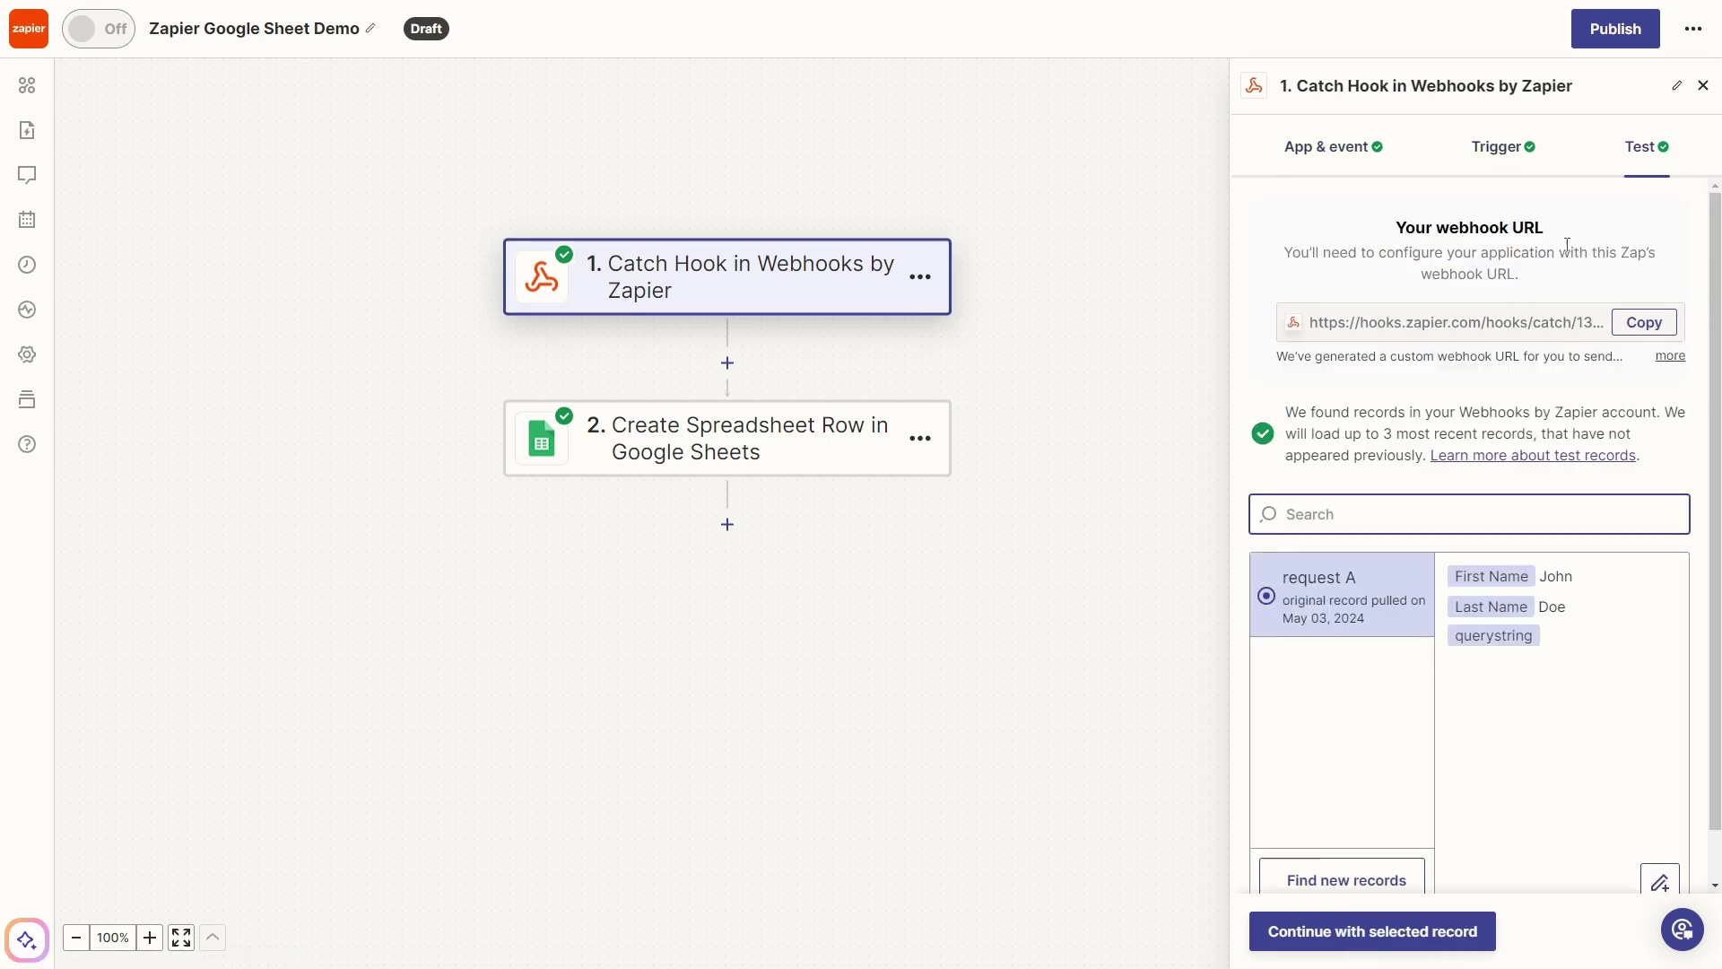
{"action": "scroll", "coordinate": [1485, 323], "scroll_direction": "down", "scroll_amount": 1}
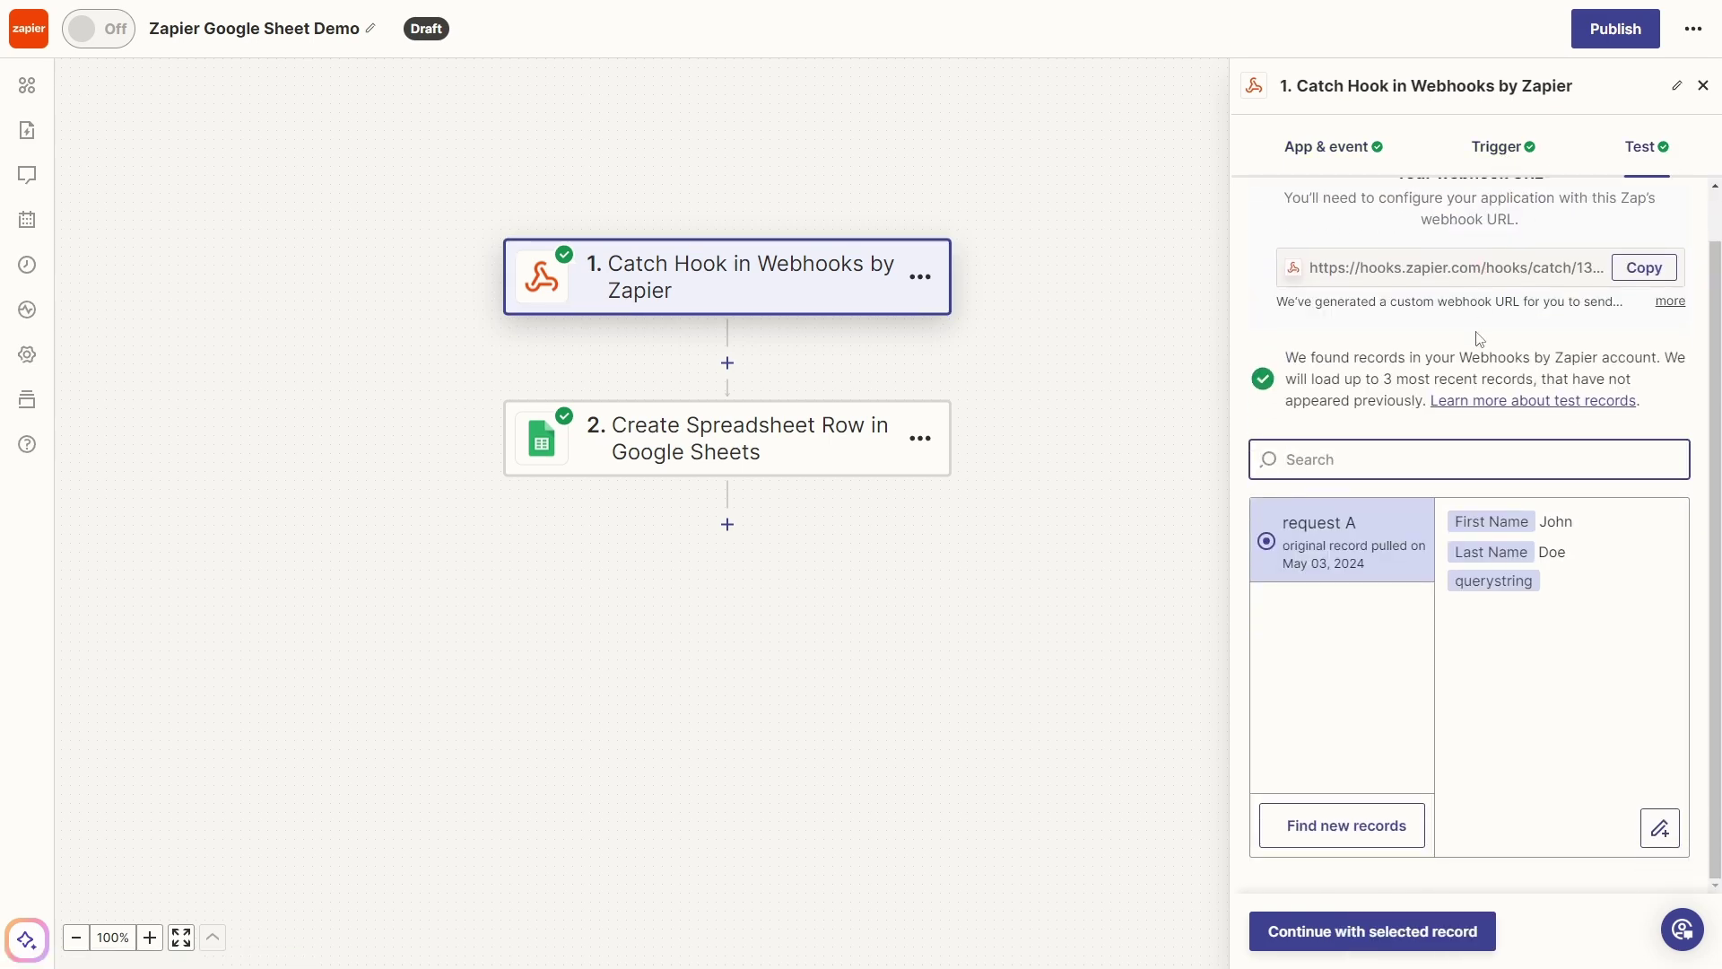
{"action": "left_click", "coordinate": [1340, 831]}
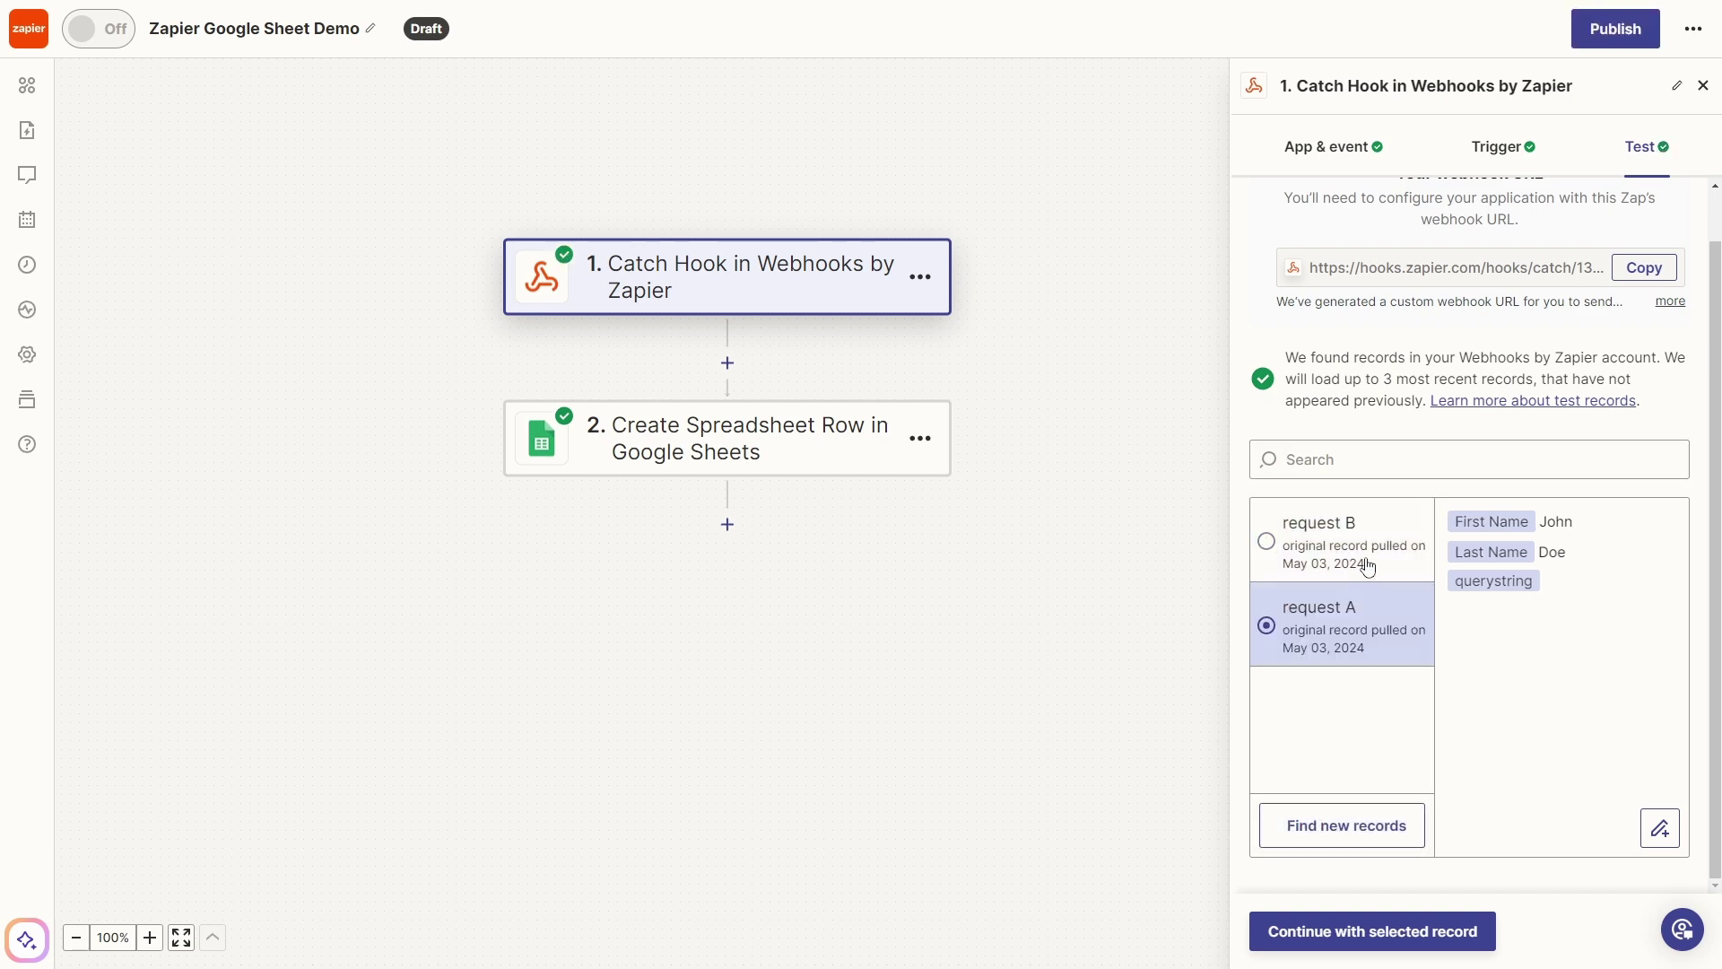
{"action": "left_click", "coordinate": [1368, 565]}
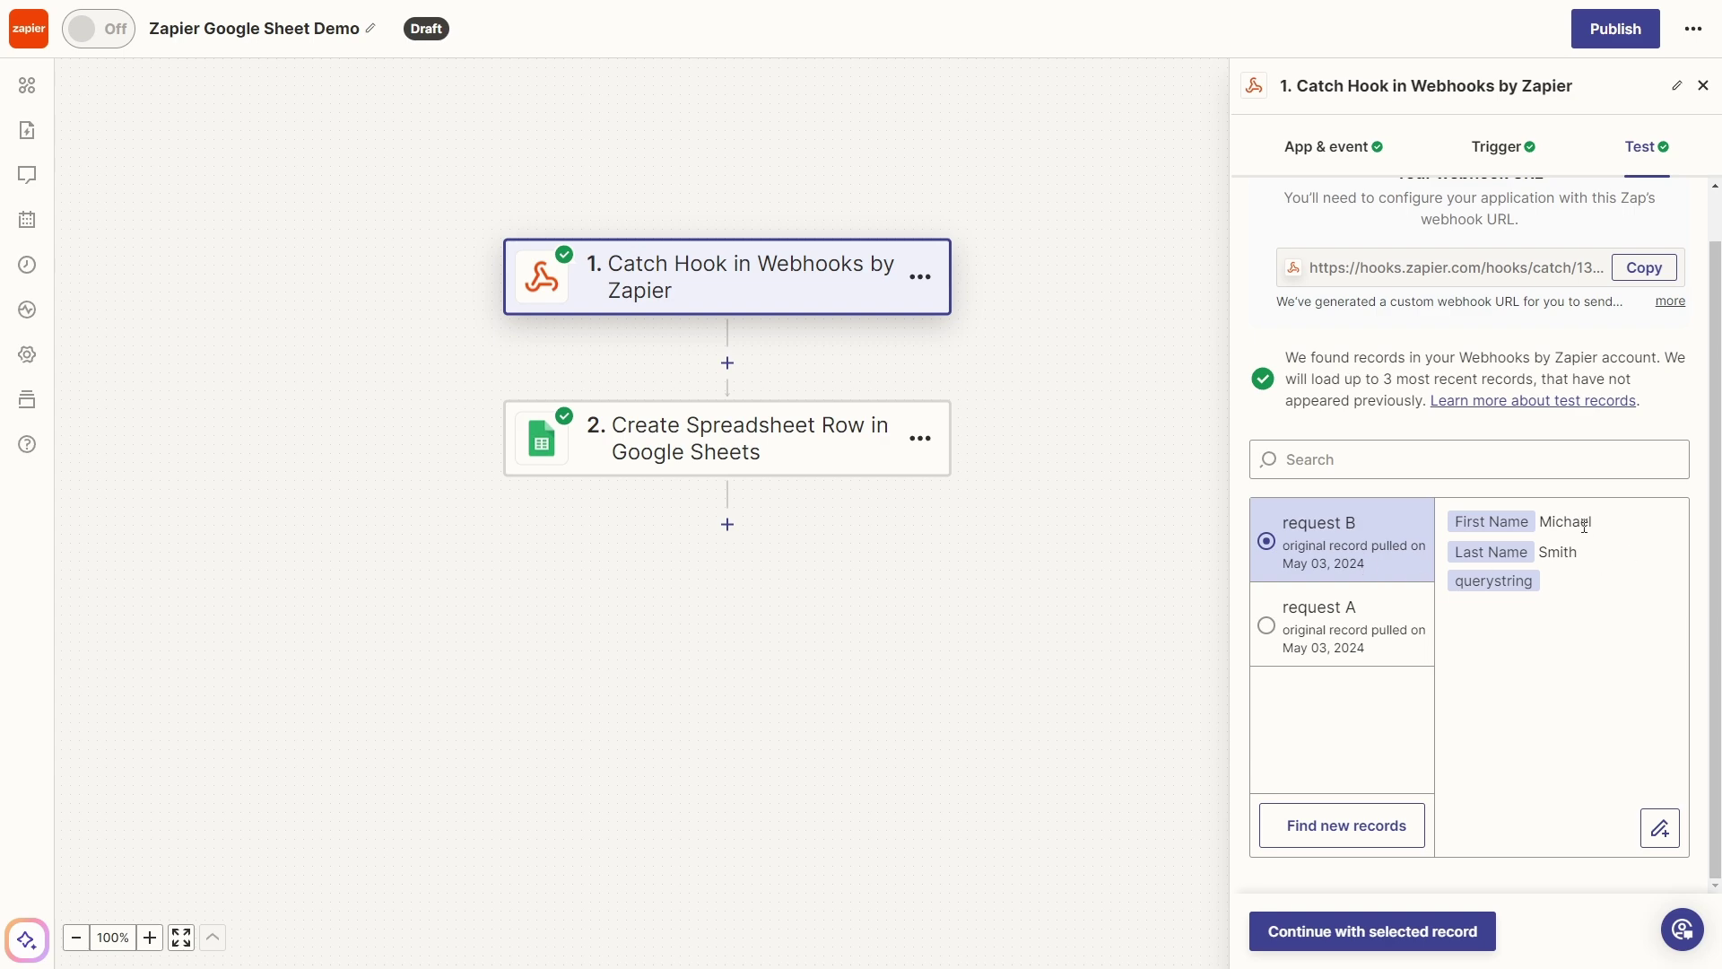
{"action": "left_click", "coordinate": [1395, 935]}
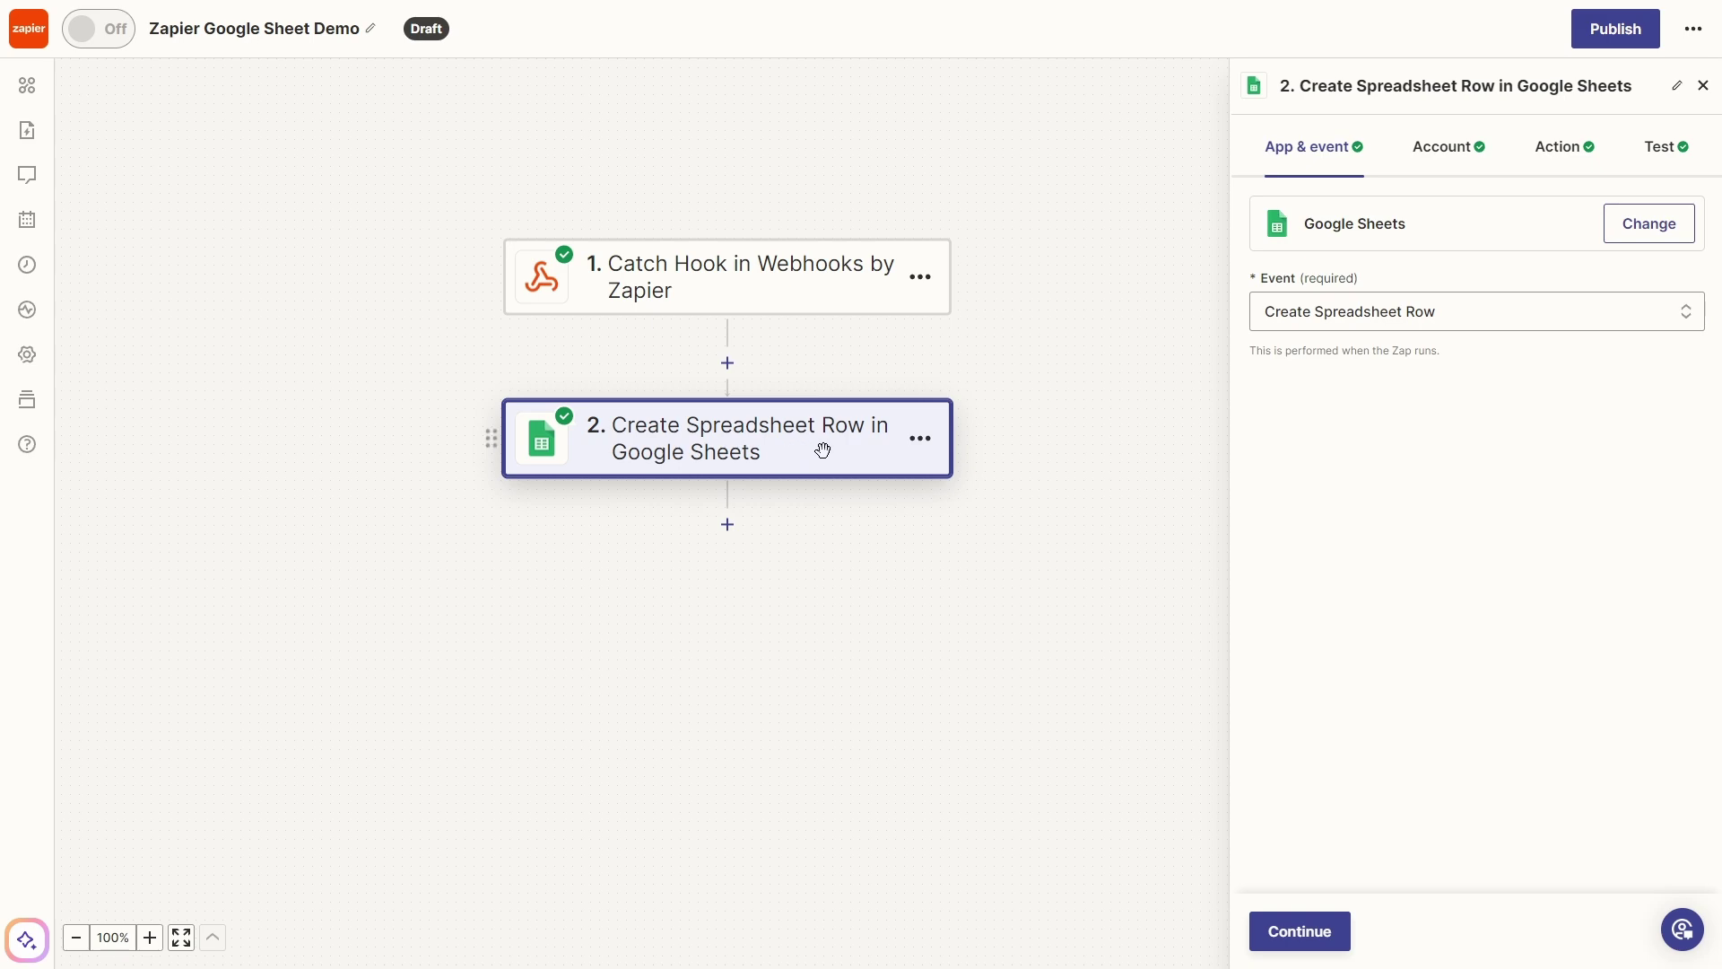
- Retest the Create Spreadsheet Row step and check the client's name in row 3 of the Google Sheets client list
{"action": "left_click", "coordinate": [1677, 149]}
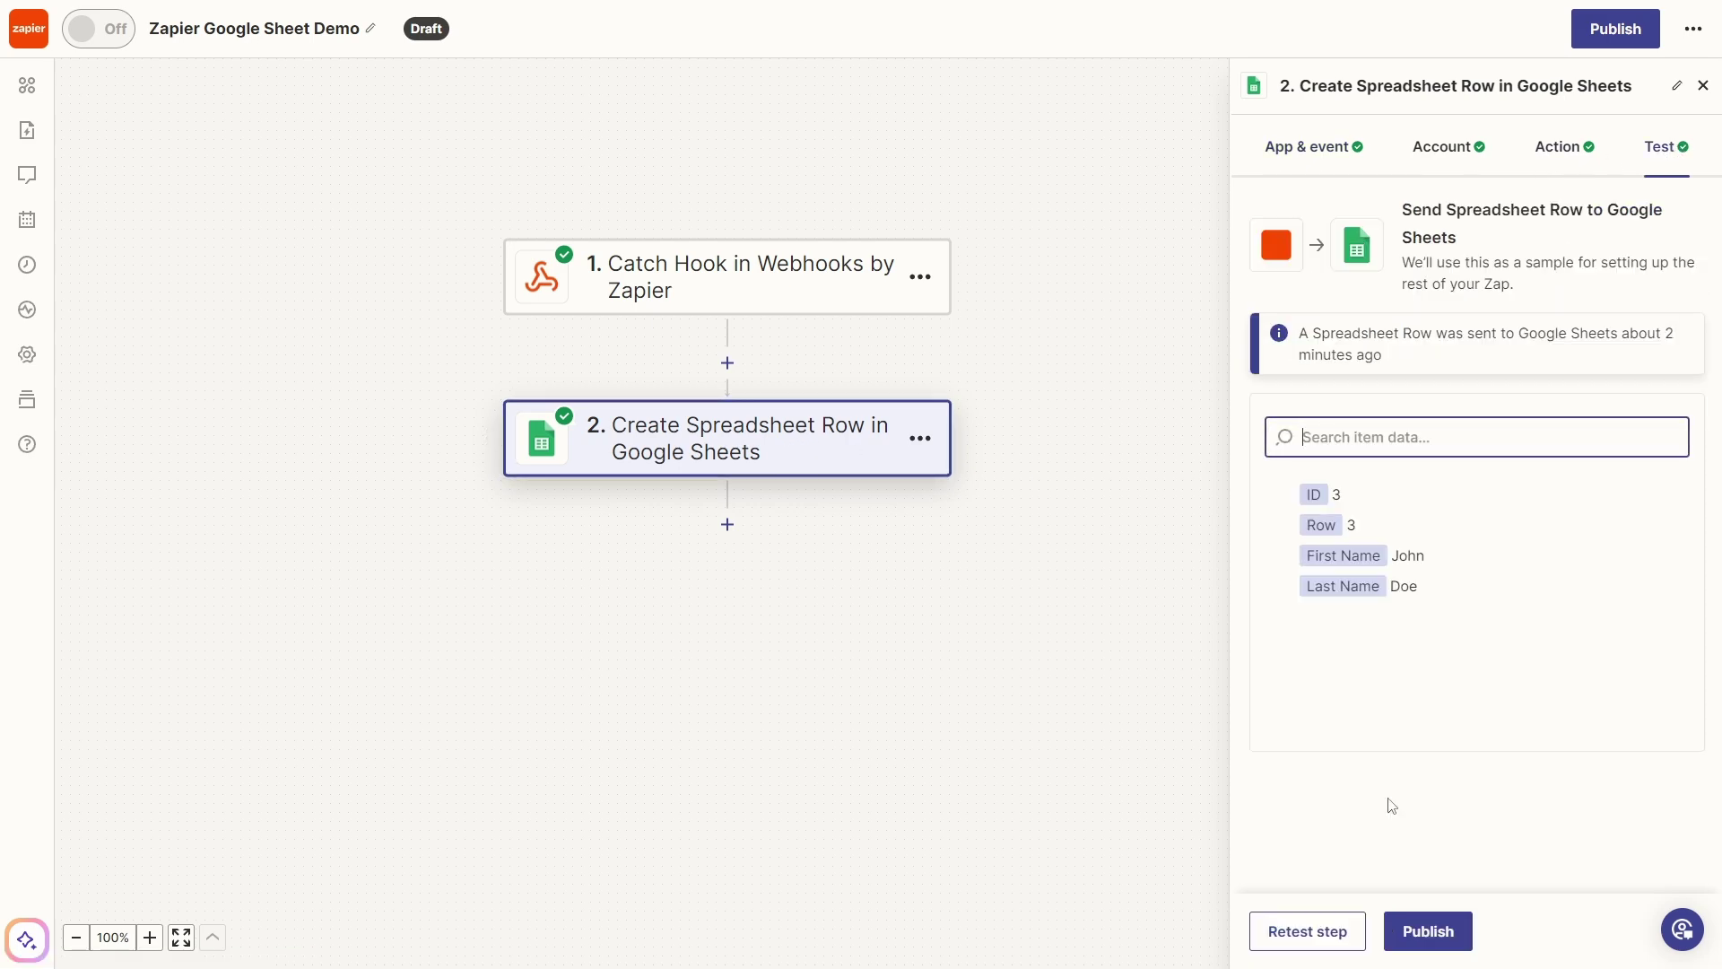
{"action": "left_click", "coordinate": [1312, 938]}
{"action": "key", "text": "ctrl+Tab"}
{"action": "left_click", "coordinate": [91, 297]}
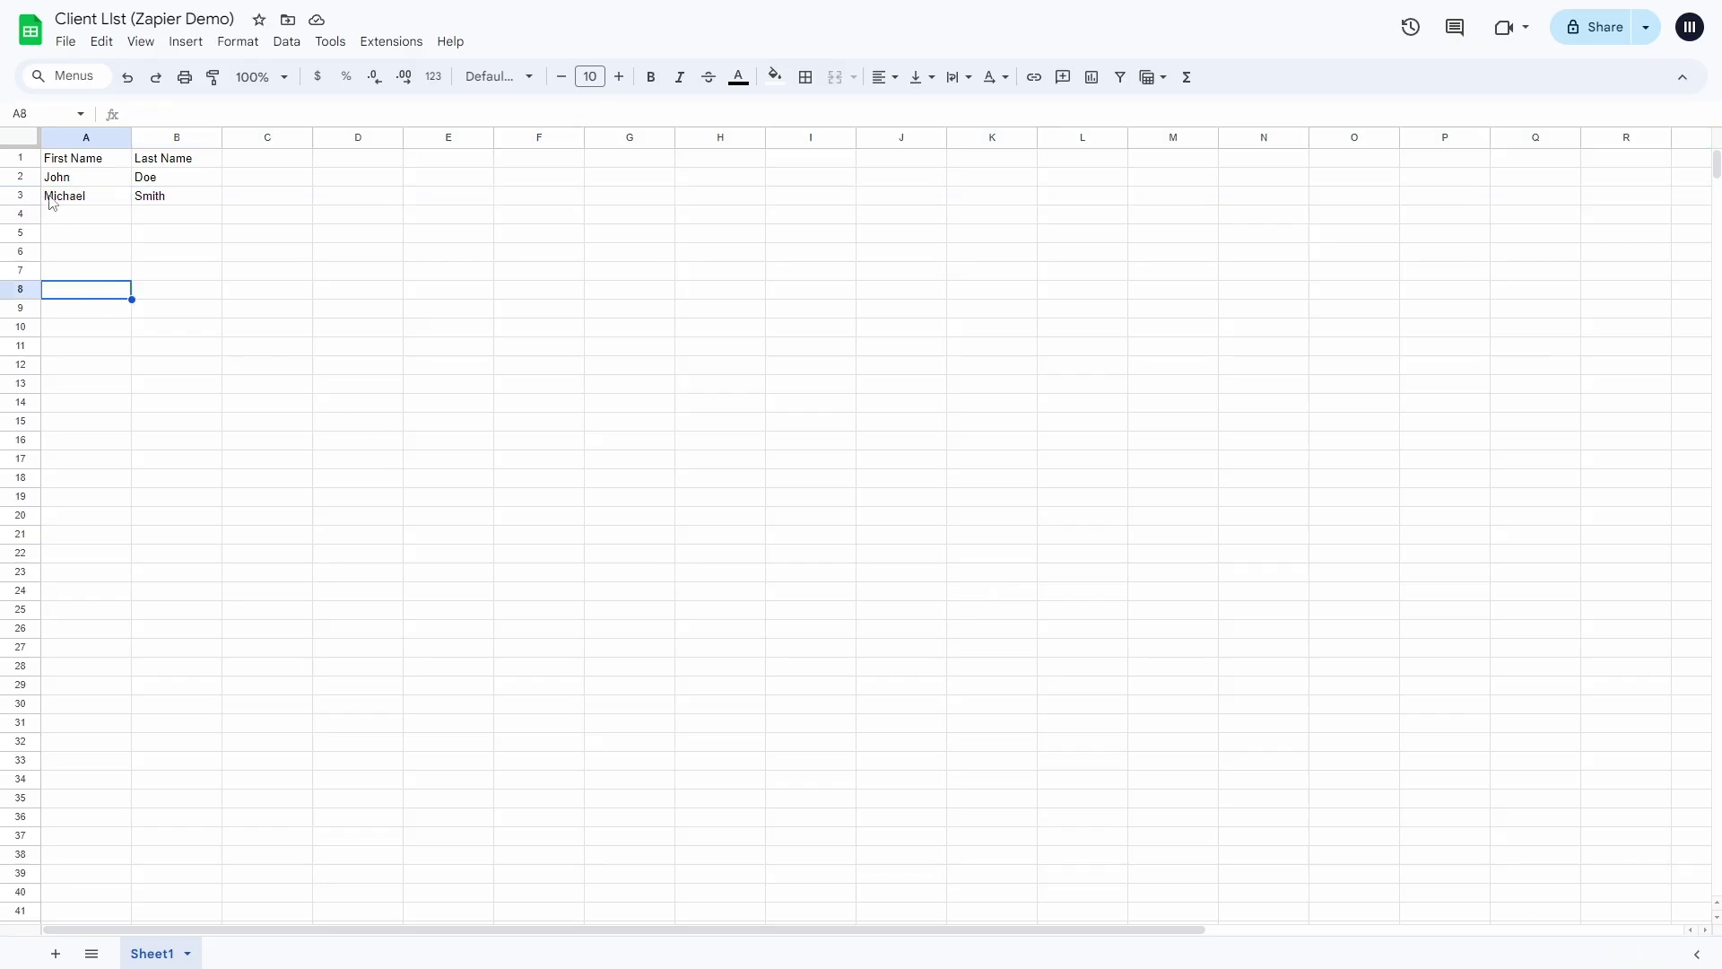
{"action": "left_click_drag", "start_coordinate": [86, 196], "coordinate": [359, 198]}
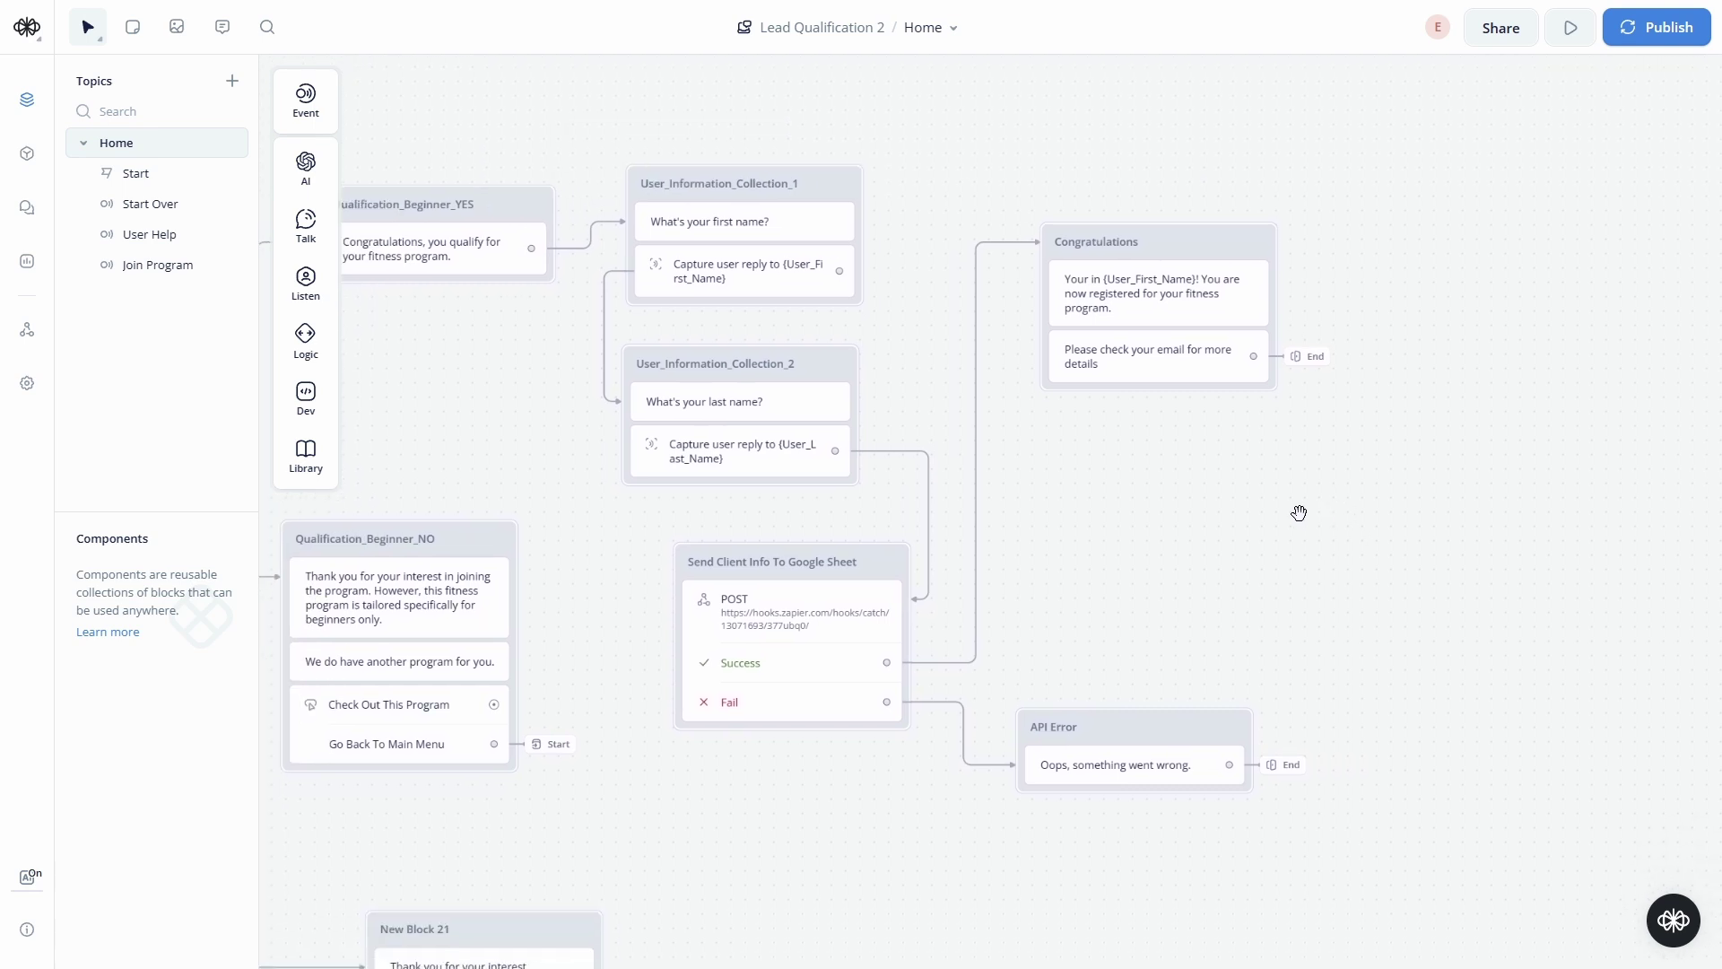
- Switch to Voiceflow, run the prototype from the User_Information_Collection_1 block and enter another client's first and last name
{"action": "left_click", "coordinate": [789, 178]}
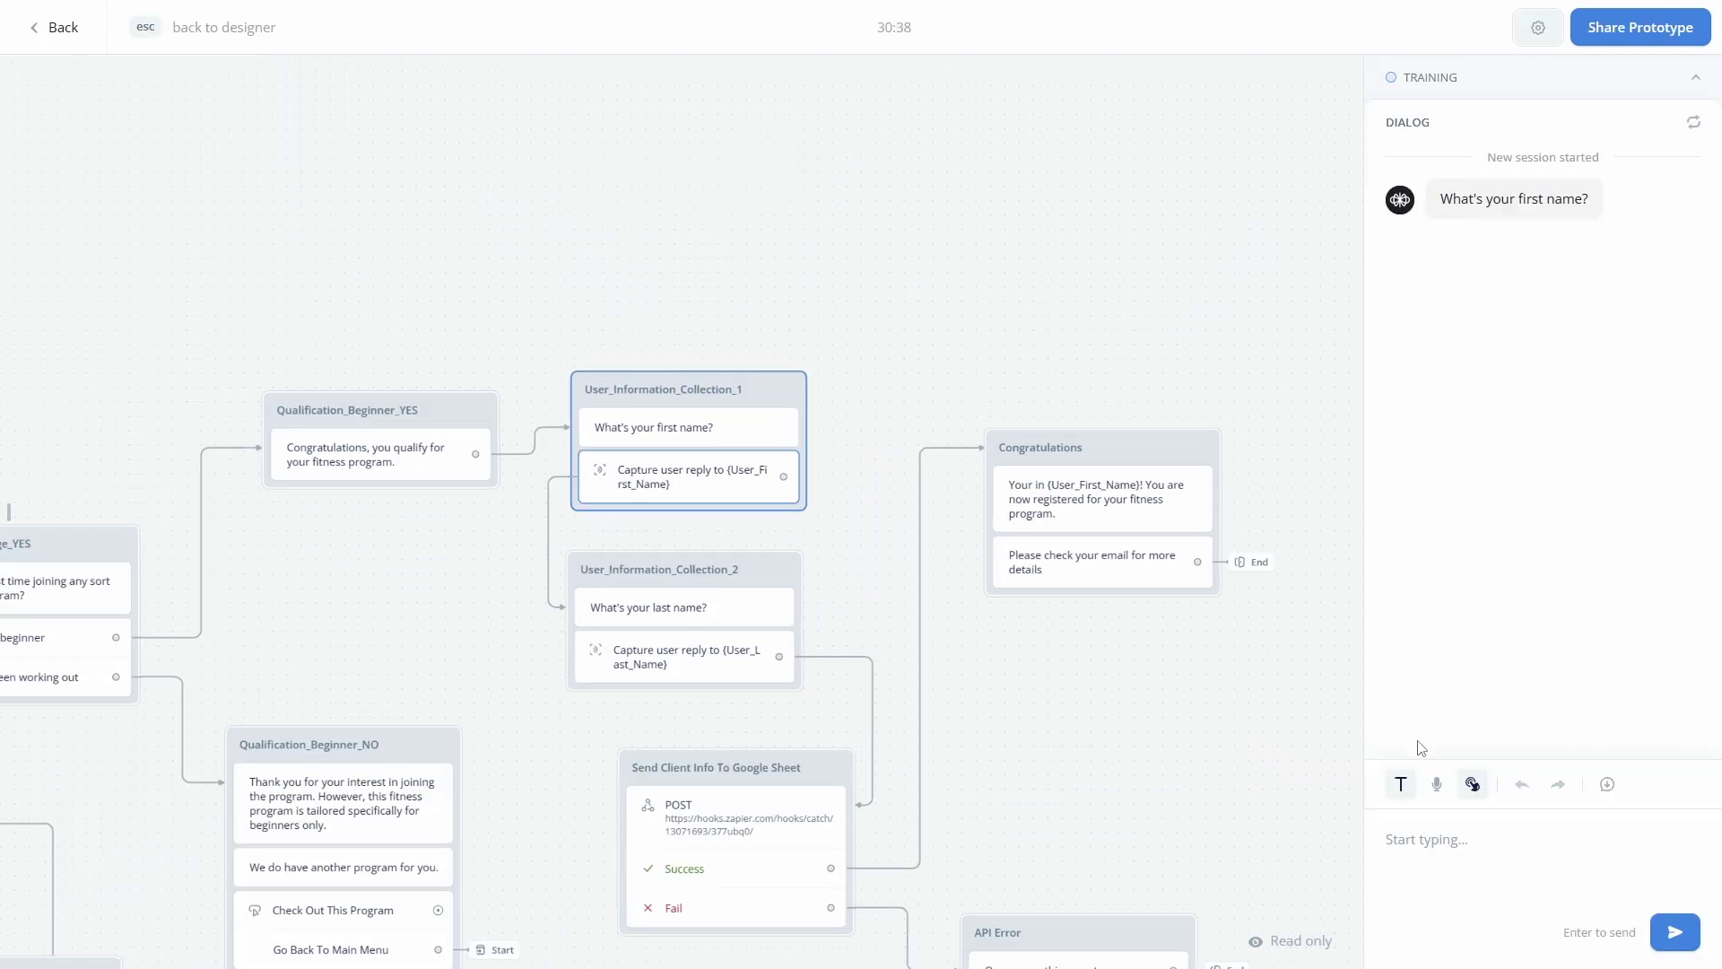
{"action": "left_click", "coordinate": [1436, 848]}
{"action": "type", "text": "Joe"}
{"action": "key", "text": "Return"}
{"action": "type", "text": "Biden"}
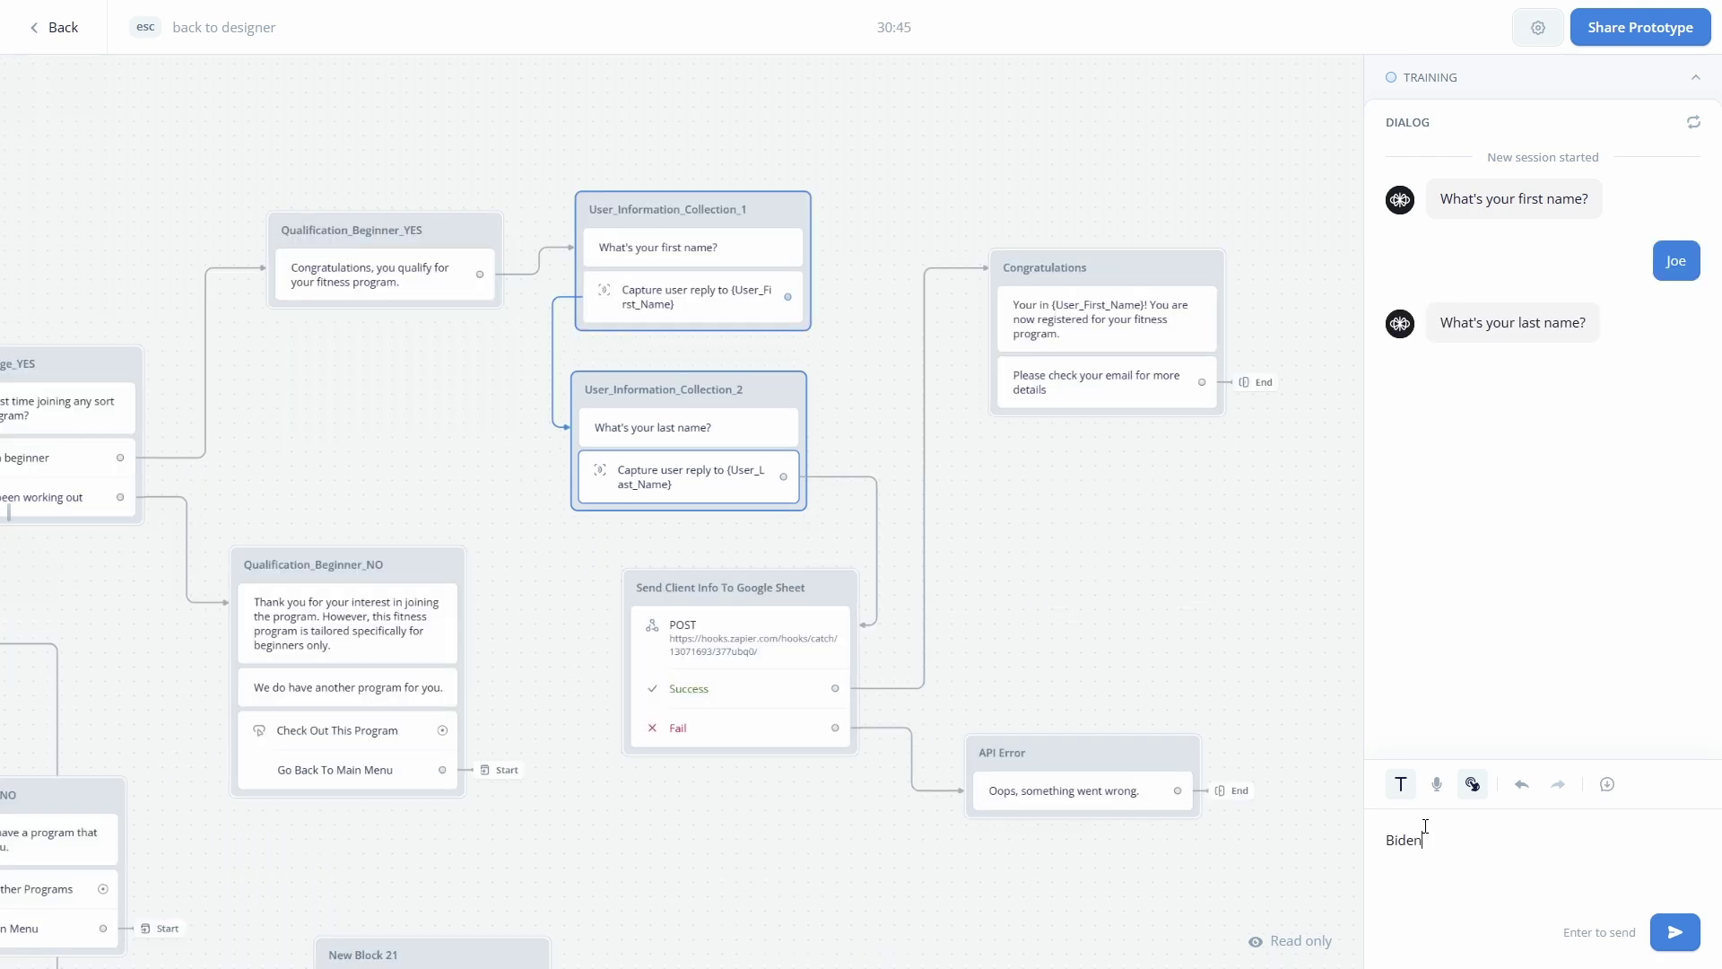
{"action": "key", "text": "Return"}
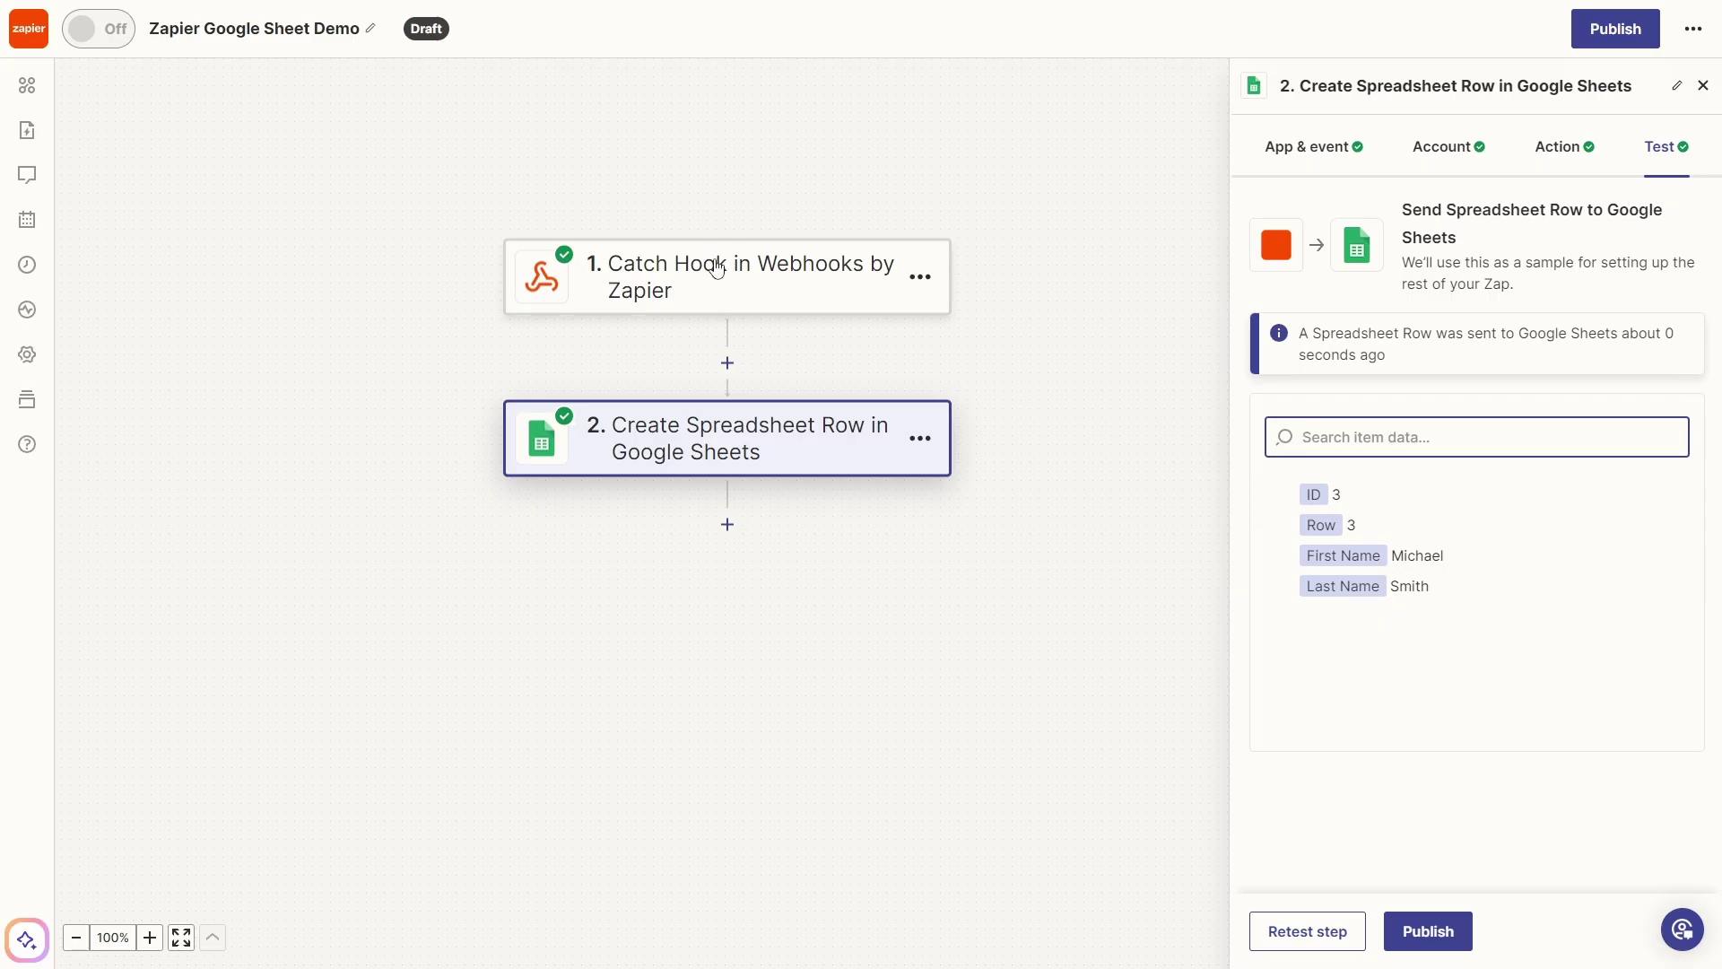
- Switch to Zapier, find new Catch Hook test records again and continue with request C as the selected record
{"action": "left_click", "coordinate": [714, 261]}
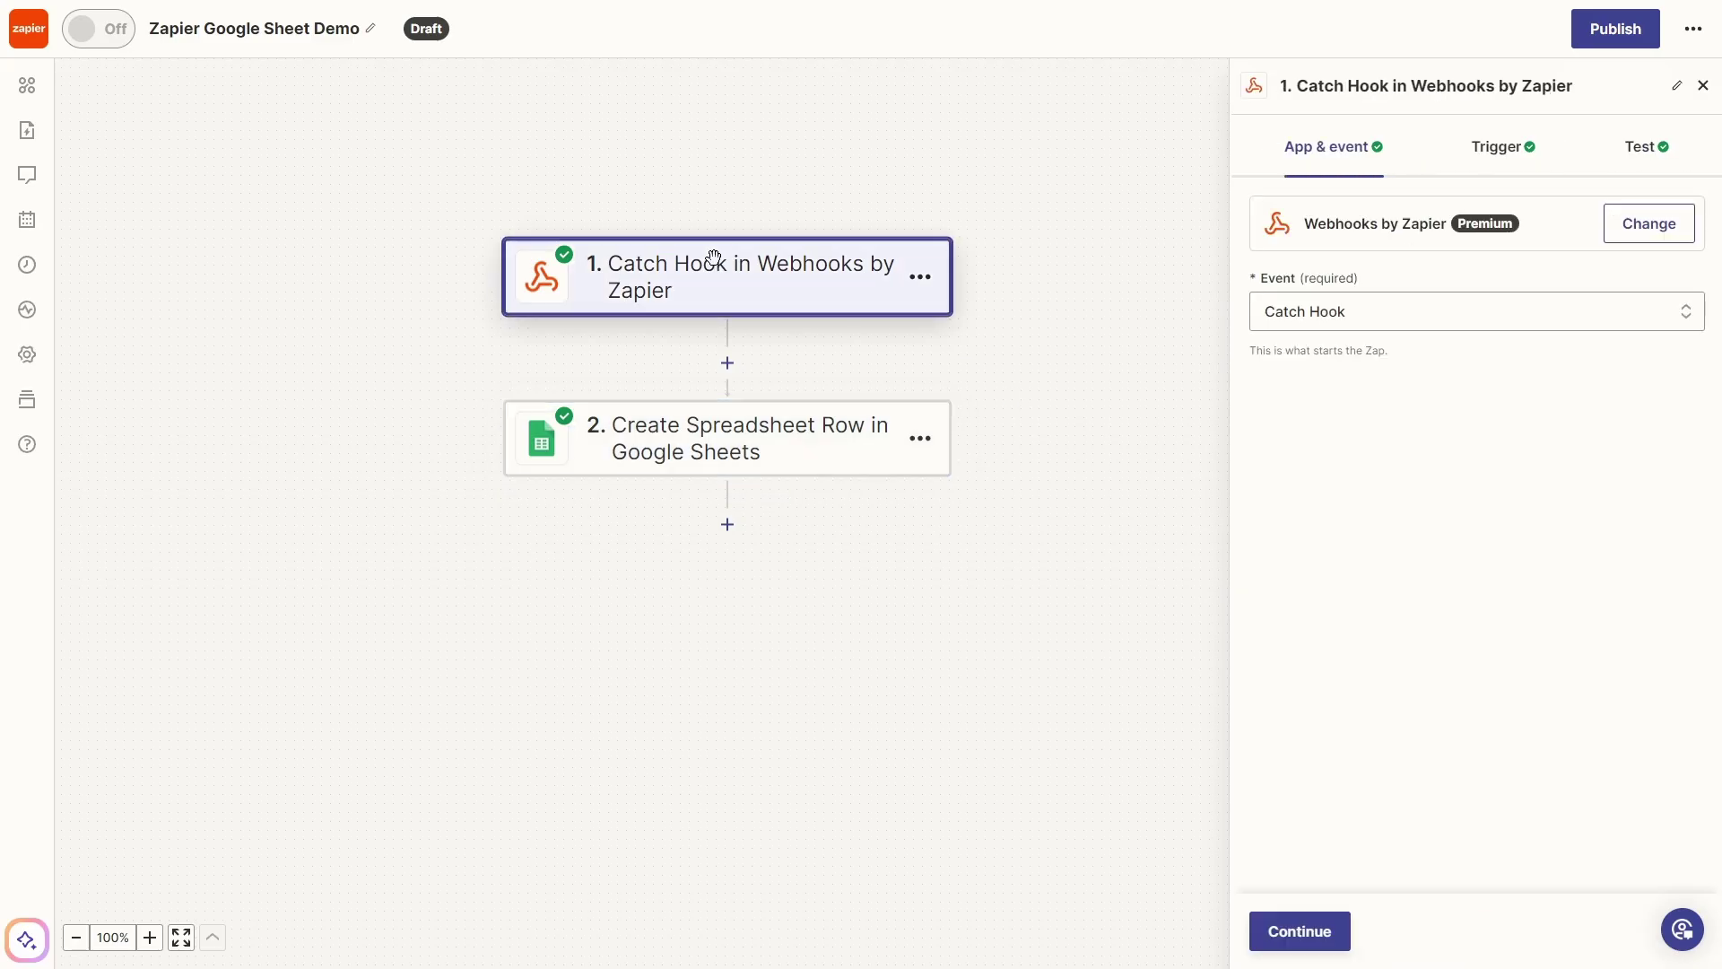
{"action": "left_click", "coordinate": [1489, 167]}
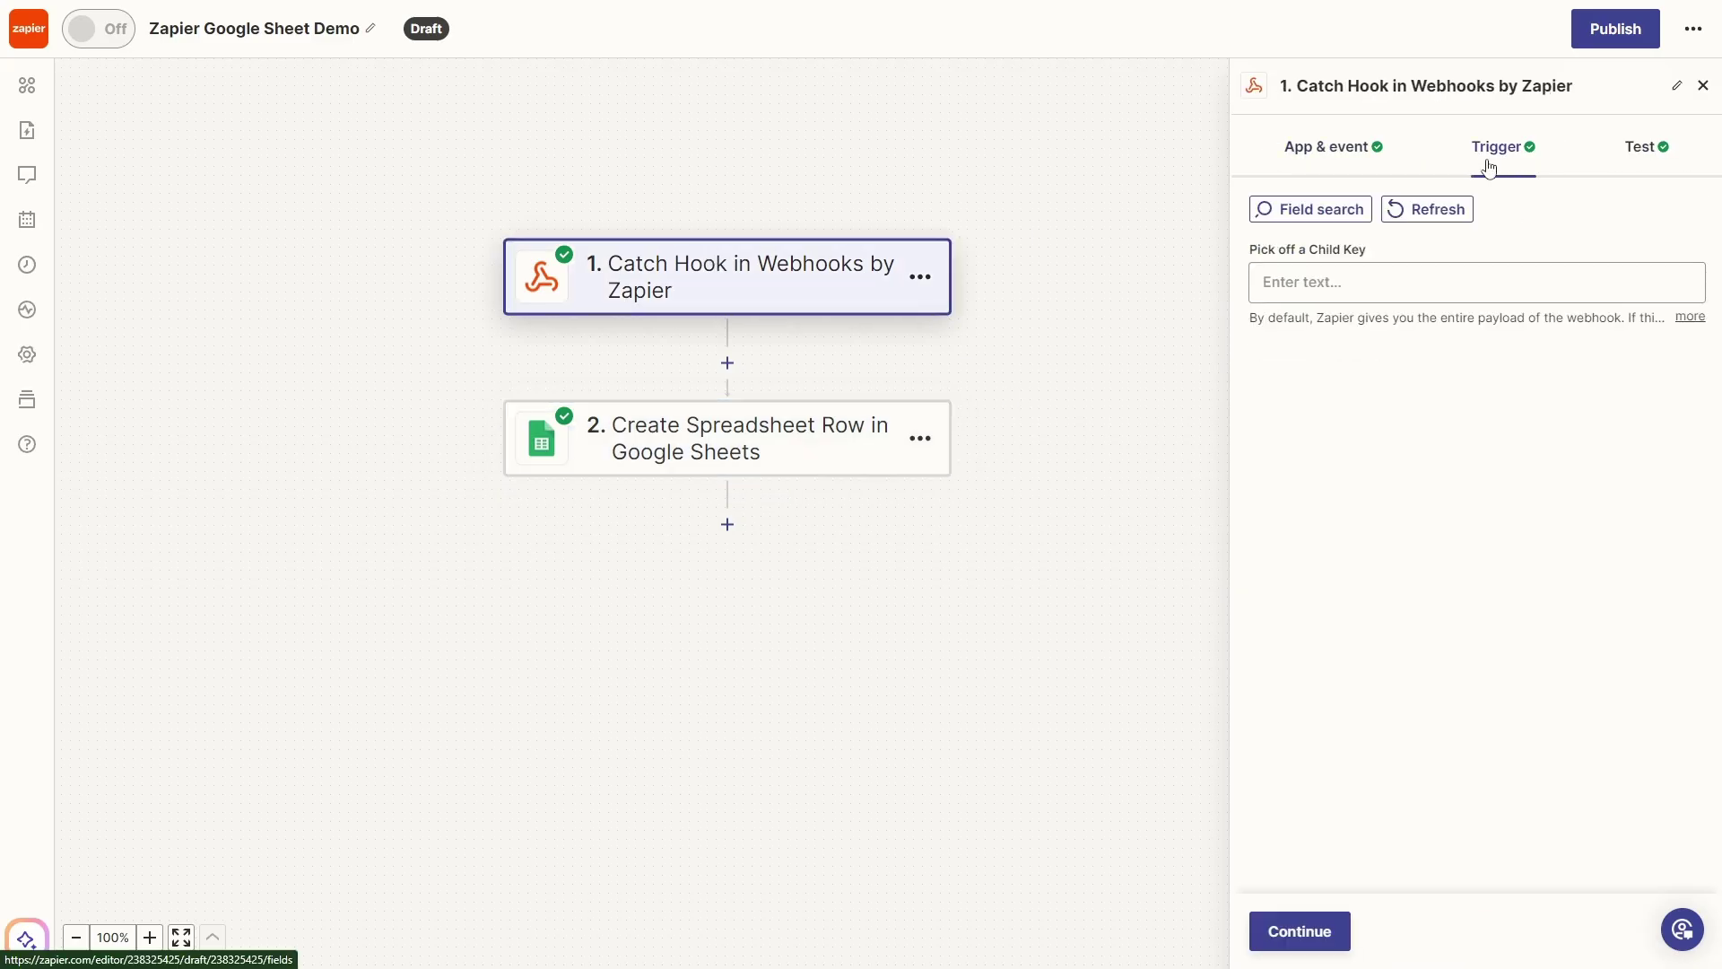
{"action": "left_click", "coordinate": [1630, 160]}
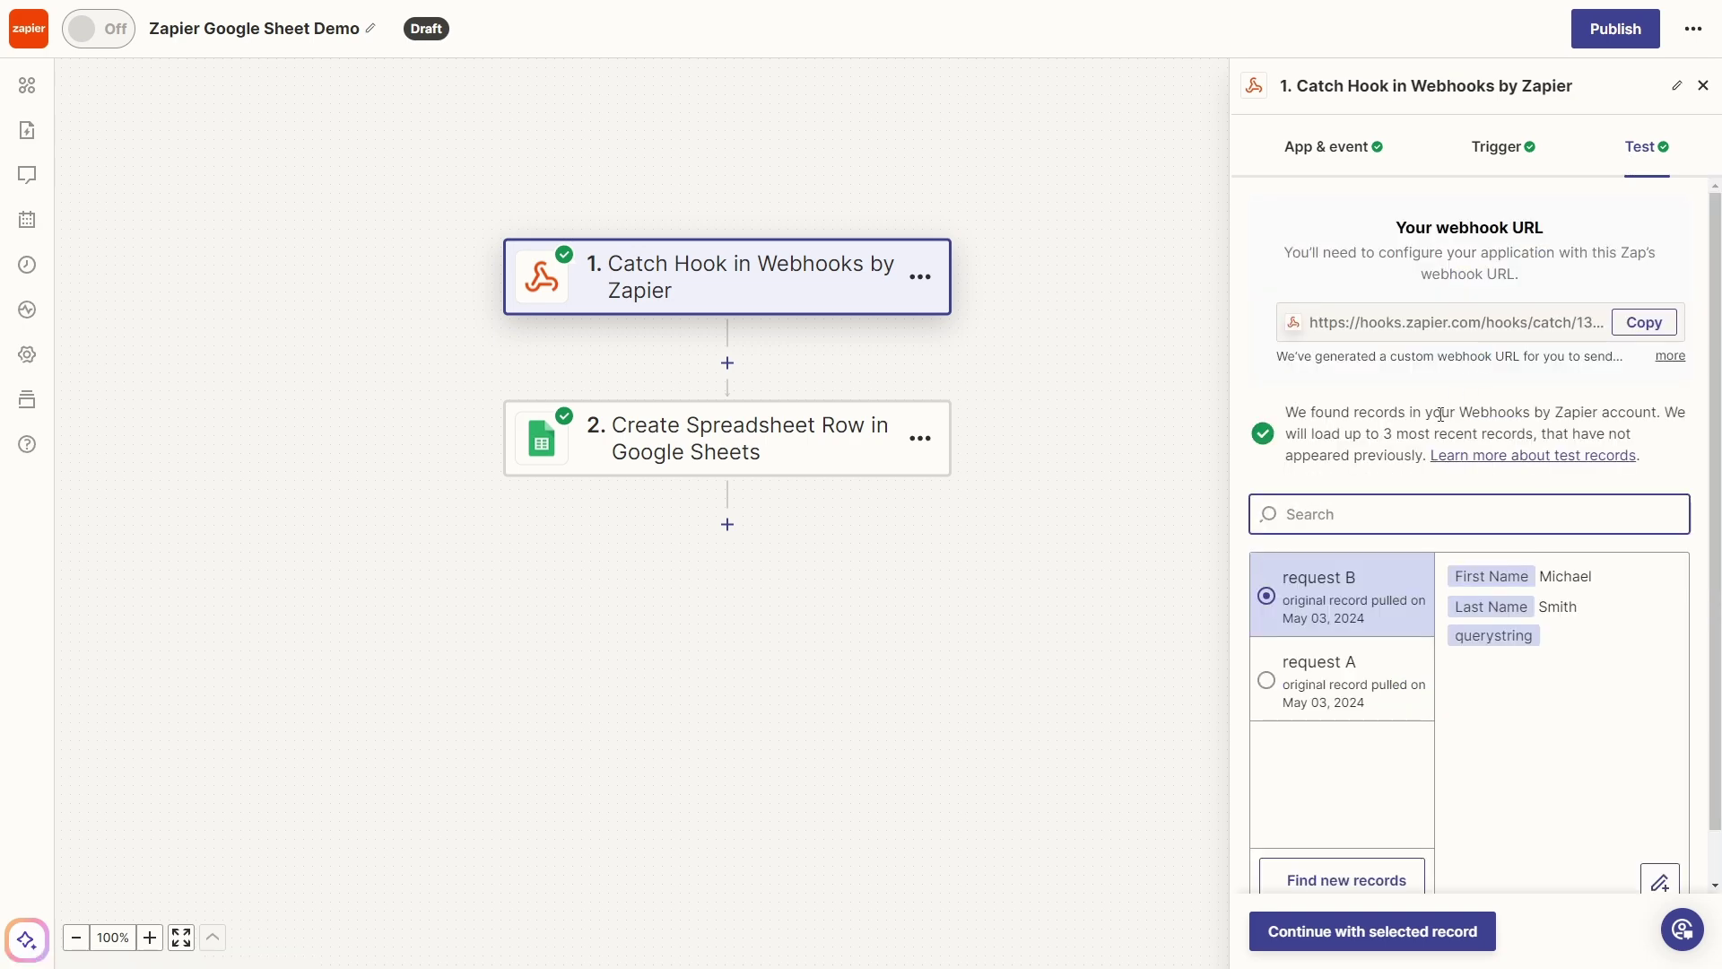
{"action": "scroll", "coordinate": [1440, 415], "scroll_direction": "down", "scroll_amount": 1}
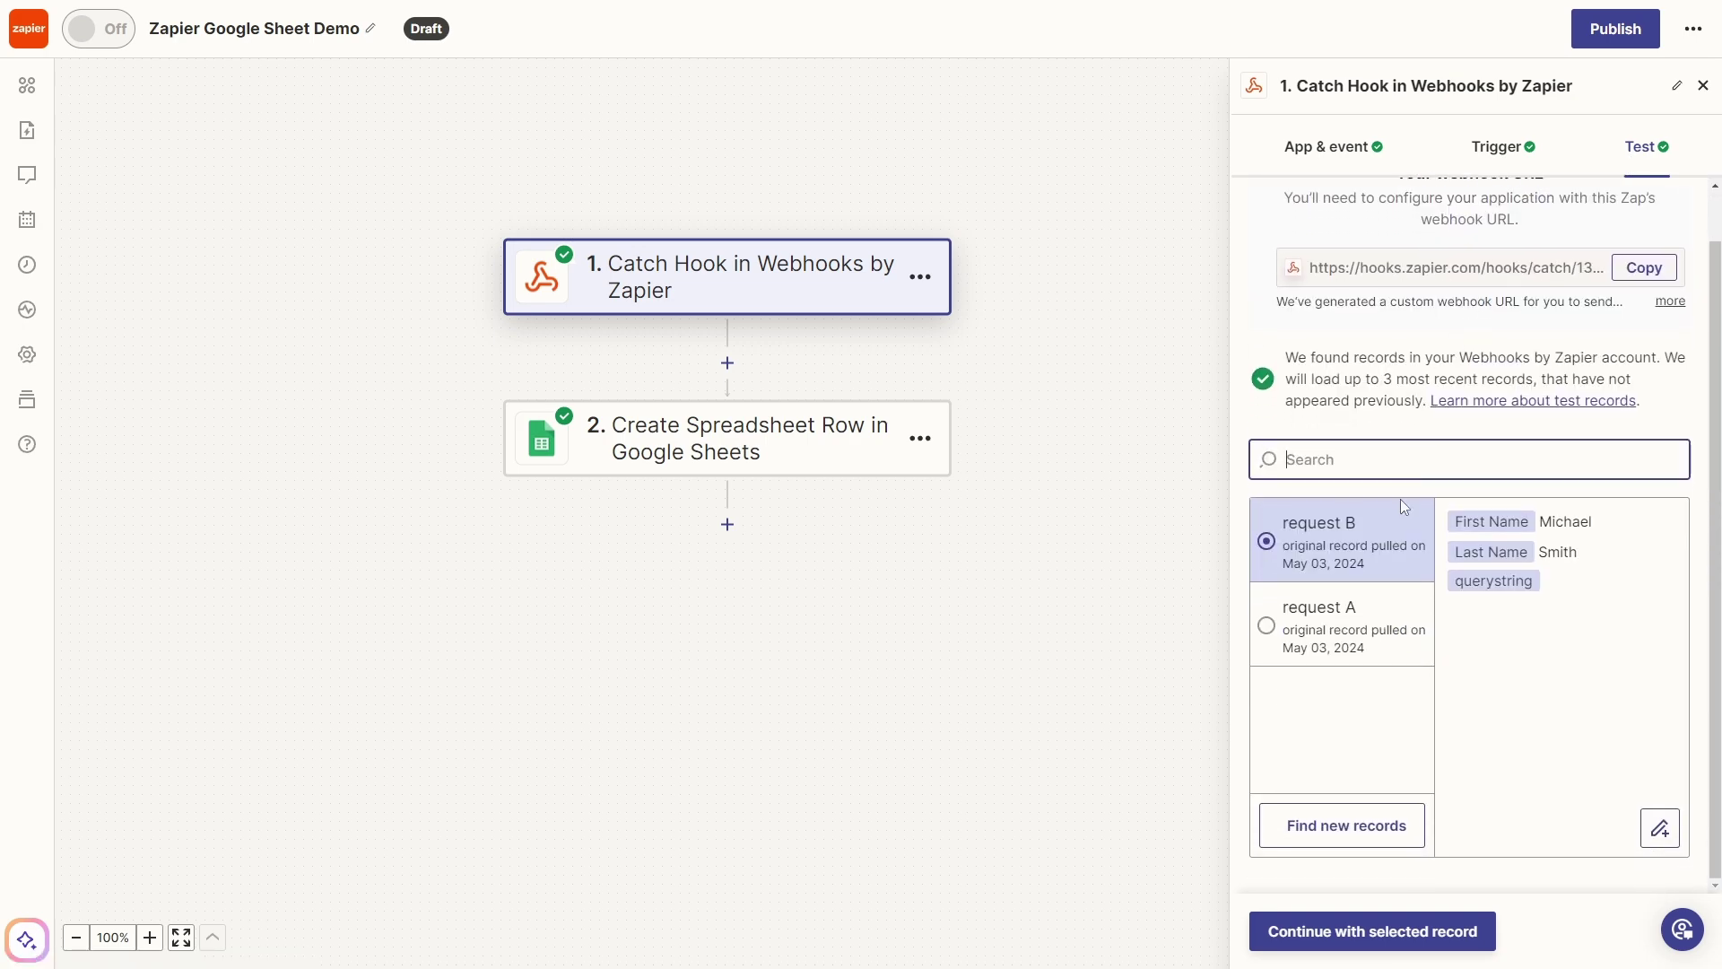
{"action": "left_click", "coordinate": [1346, 826]}
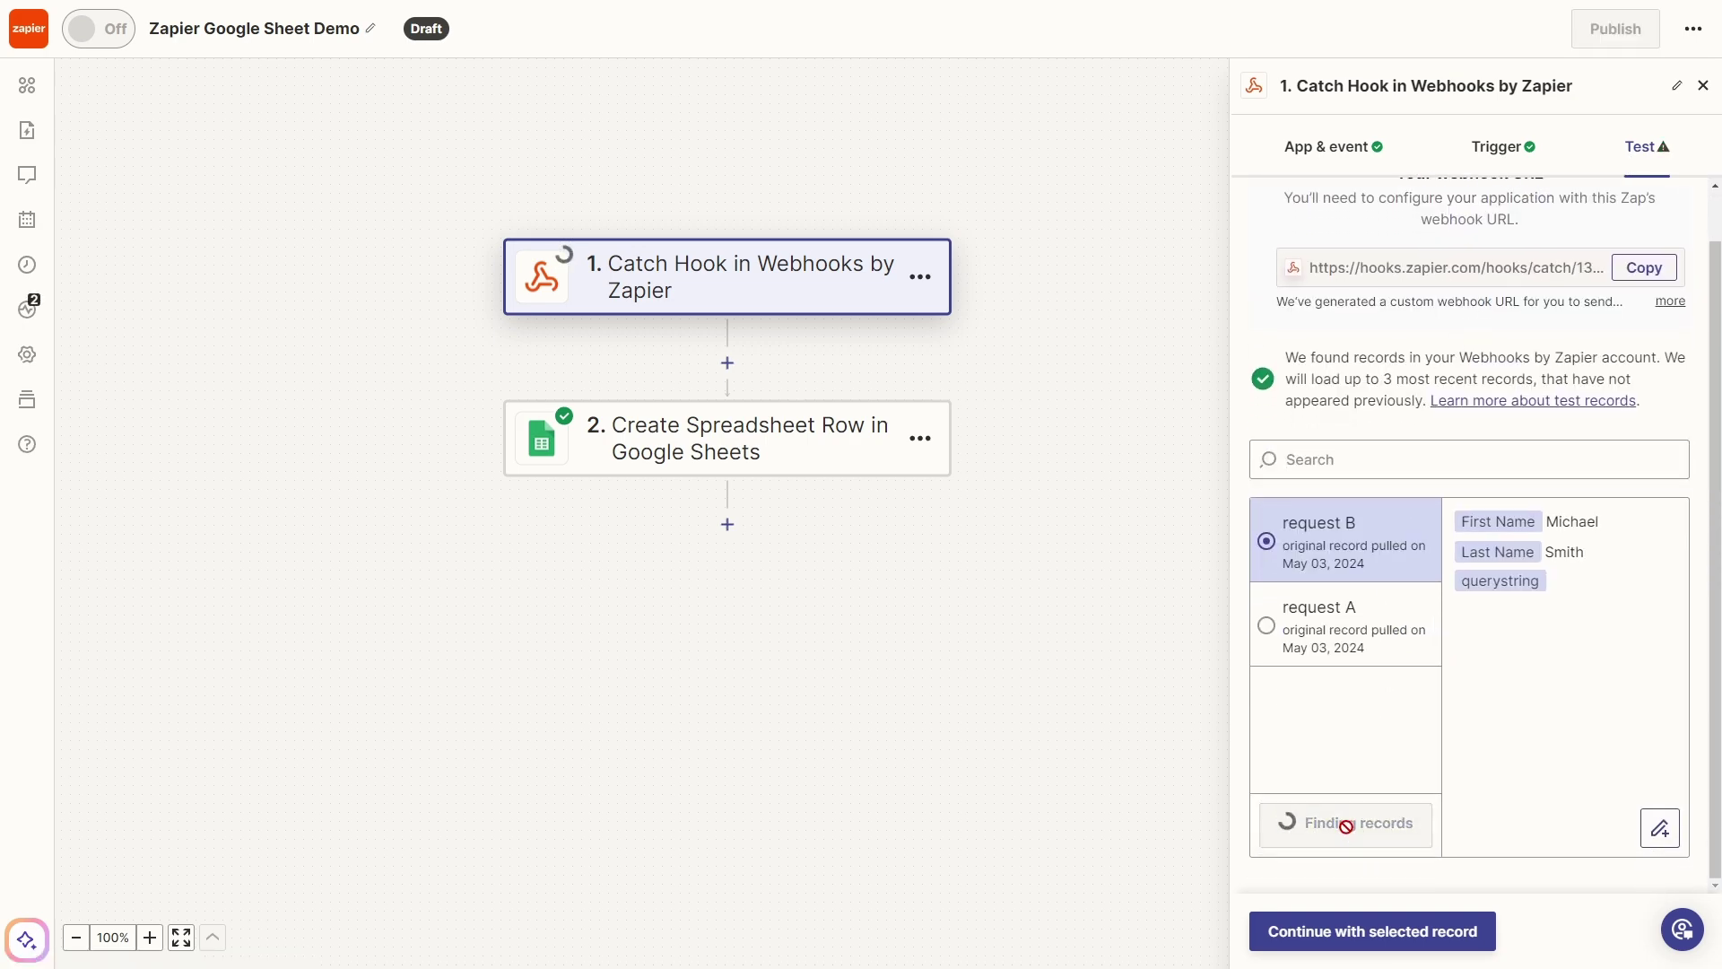
{"action": "left_click", "coordinate": [1345, 561]}
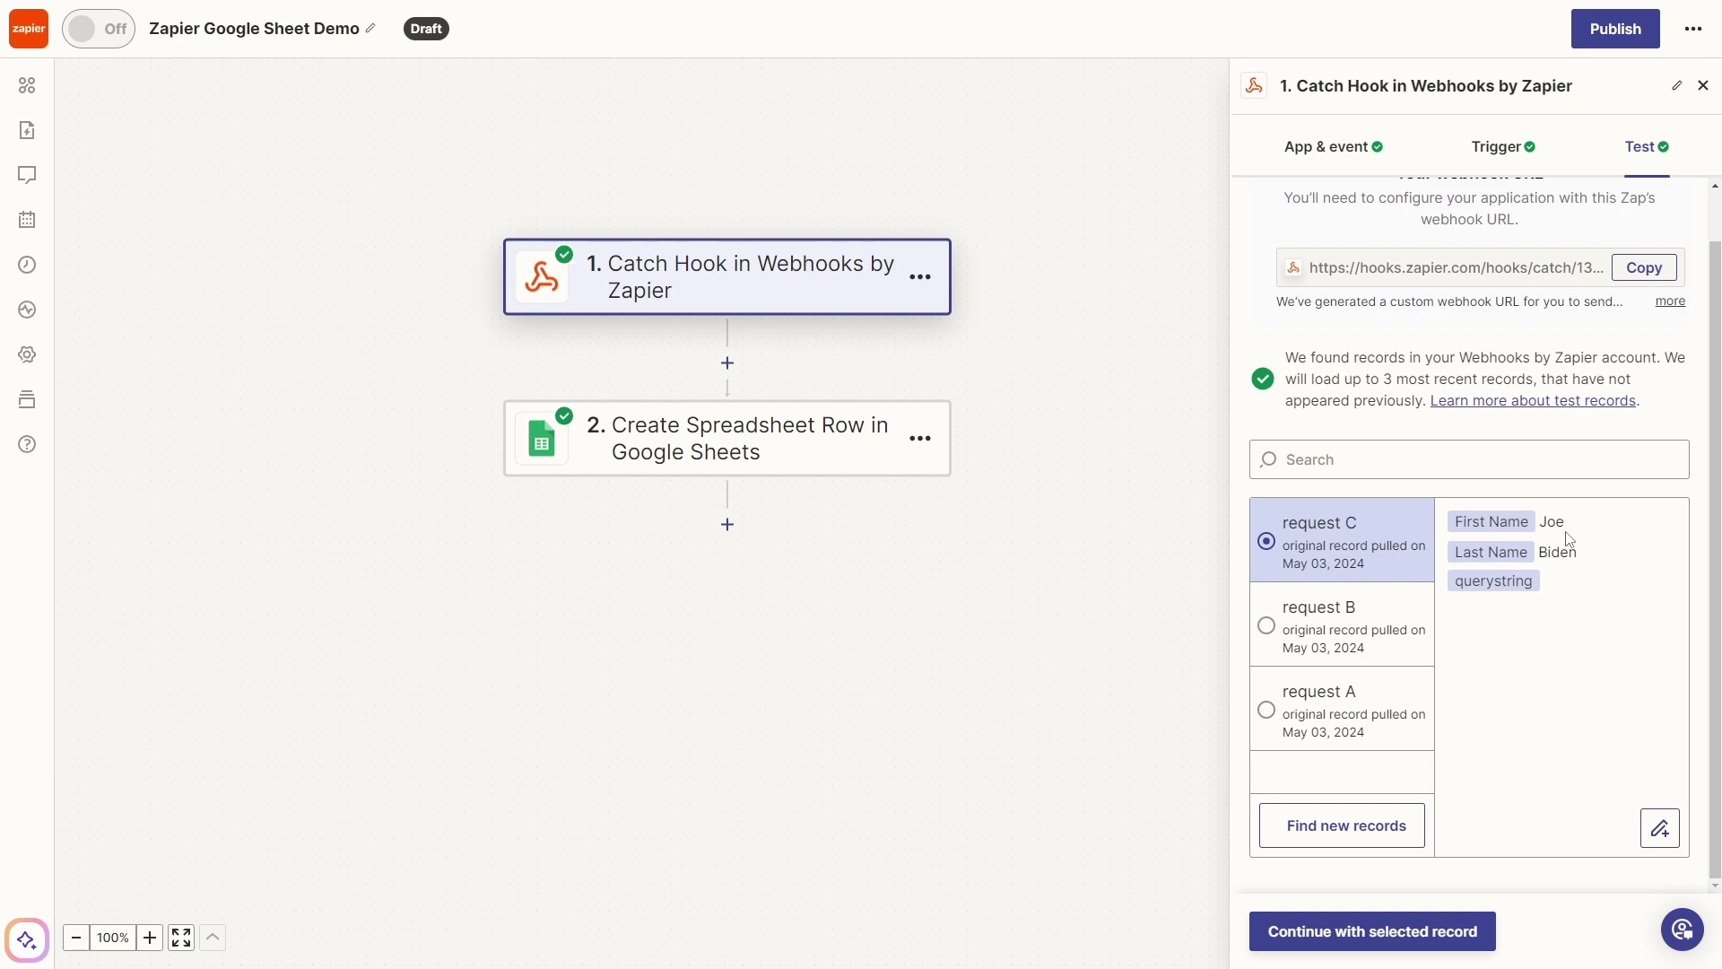
{"action": "left_click", "coordinate": [1392, 930]}
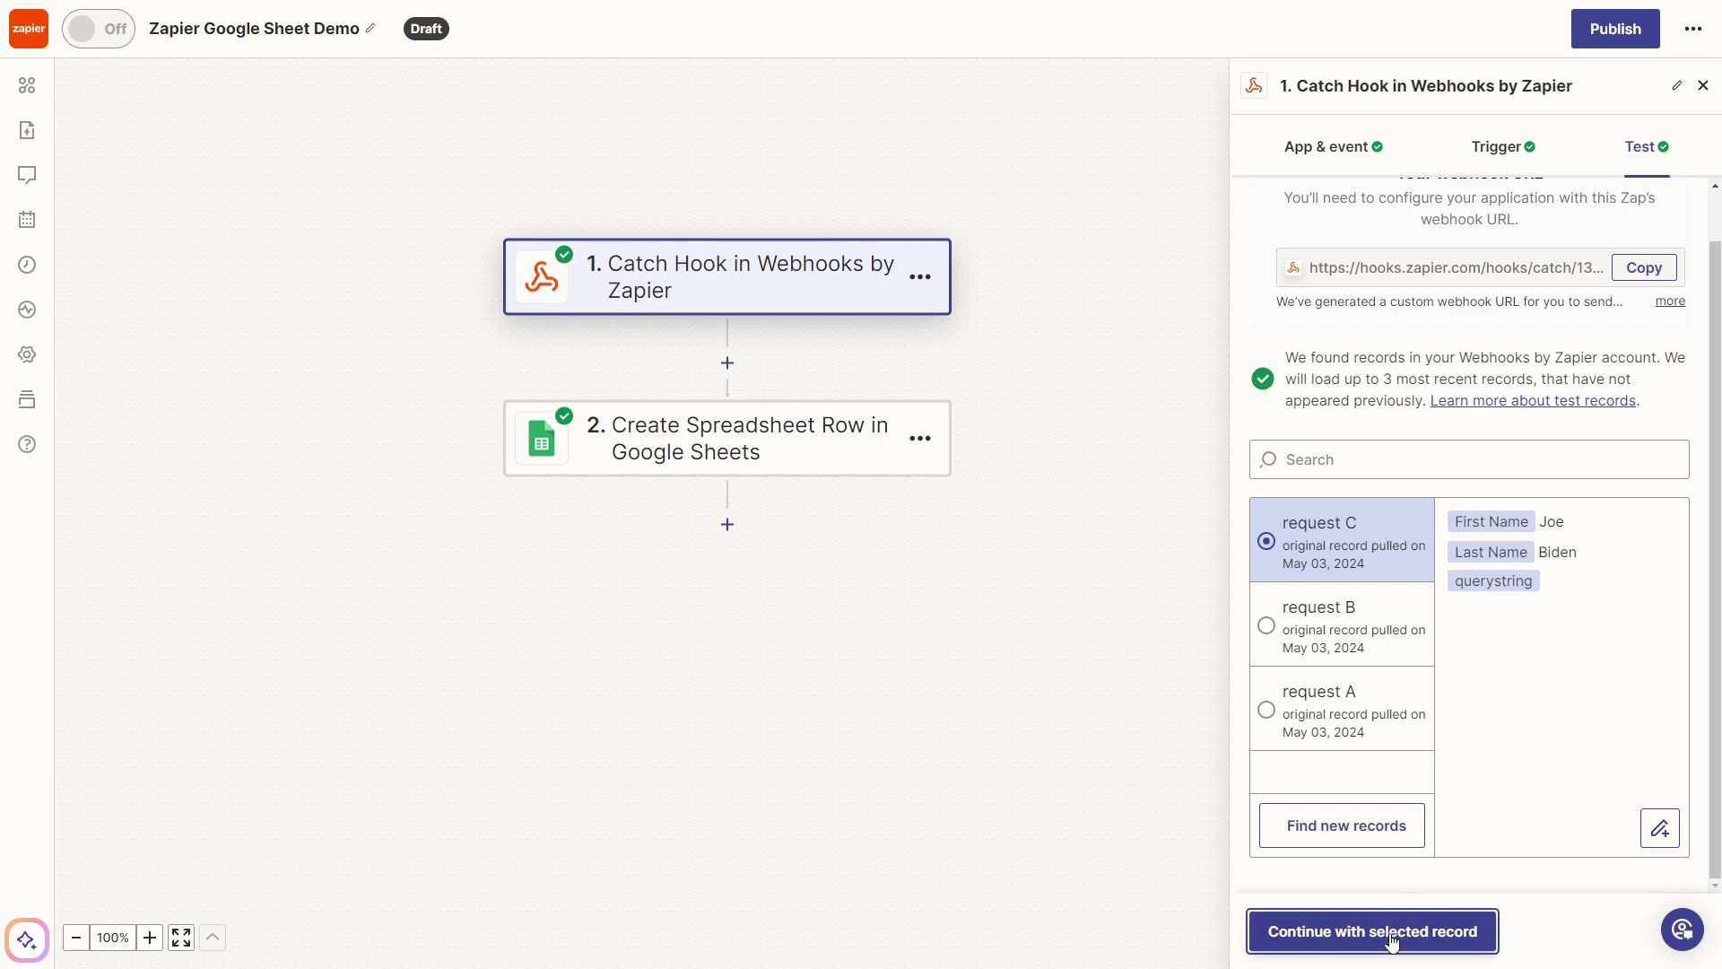
- Retest the Create Spreadsheet Row step and check the new client's name in row 4 of the Google Sheets client list
{"action": "left_click", "coordinate": [1659, 148]}
{"action": "left_click", "coordinate": [1319, 932]}
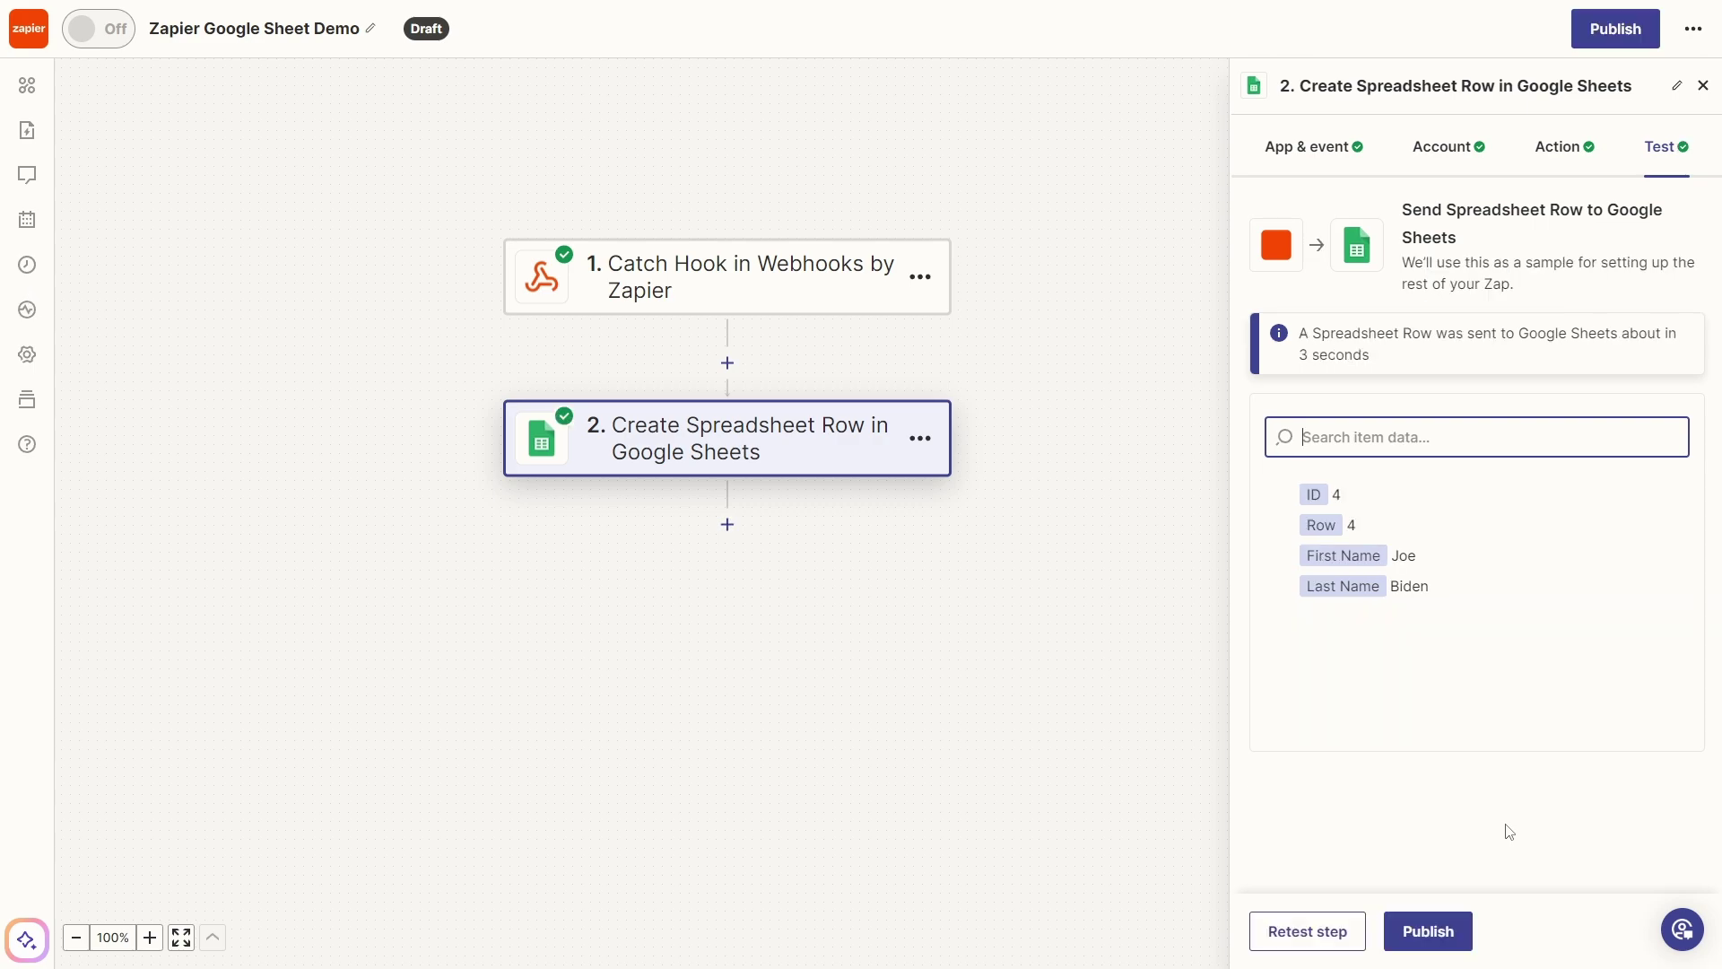
{"action": "key", "text": "ctrl+Tab"}
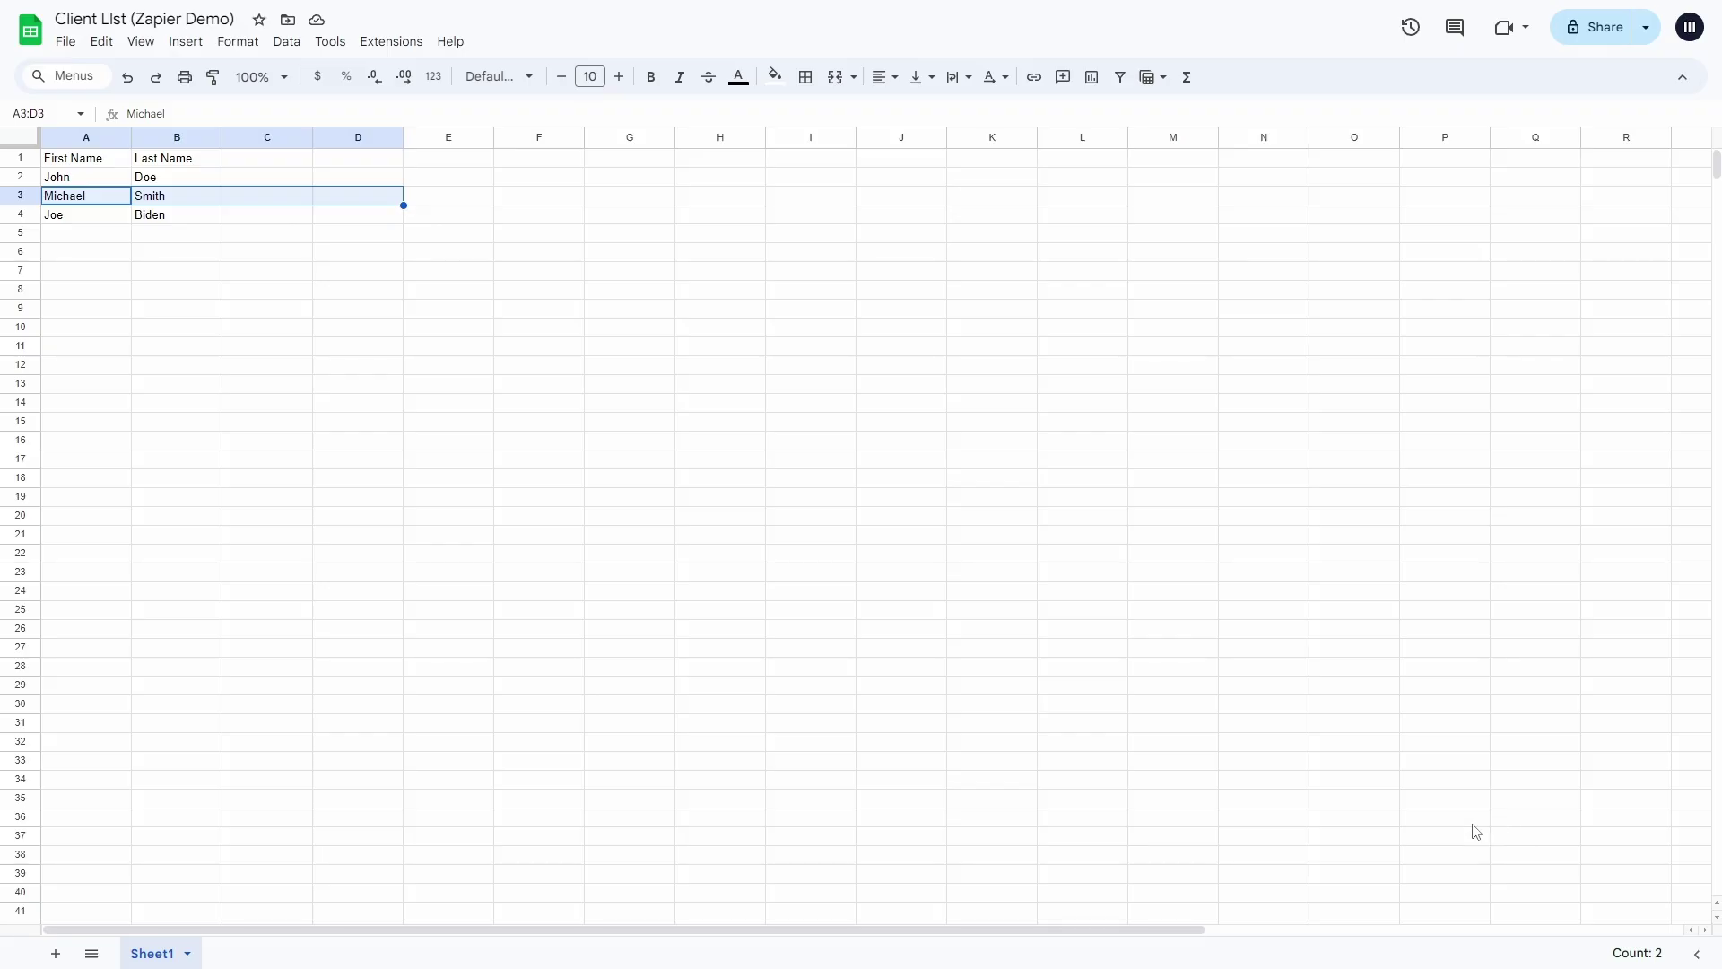
{"action": "left_click", "coordinate": [89, 308]}
{"action": "left_click", "coordinate": [54, 220]}
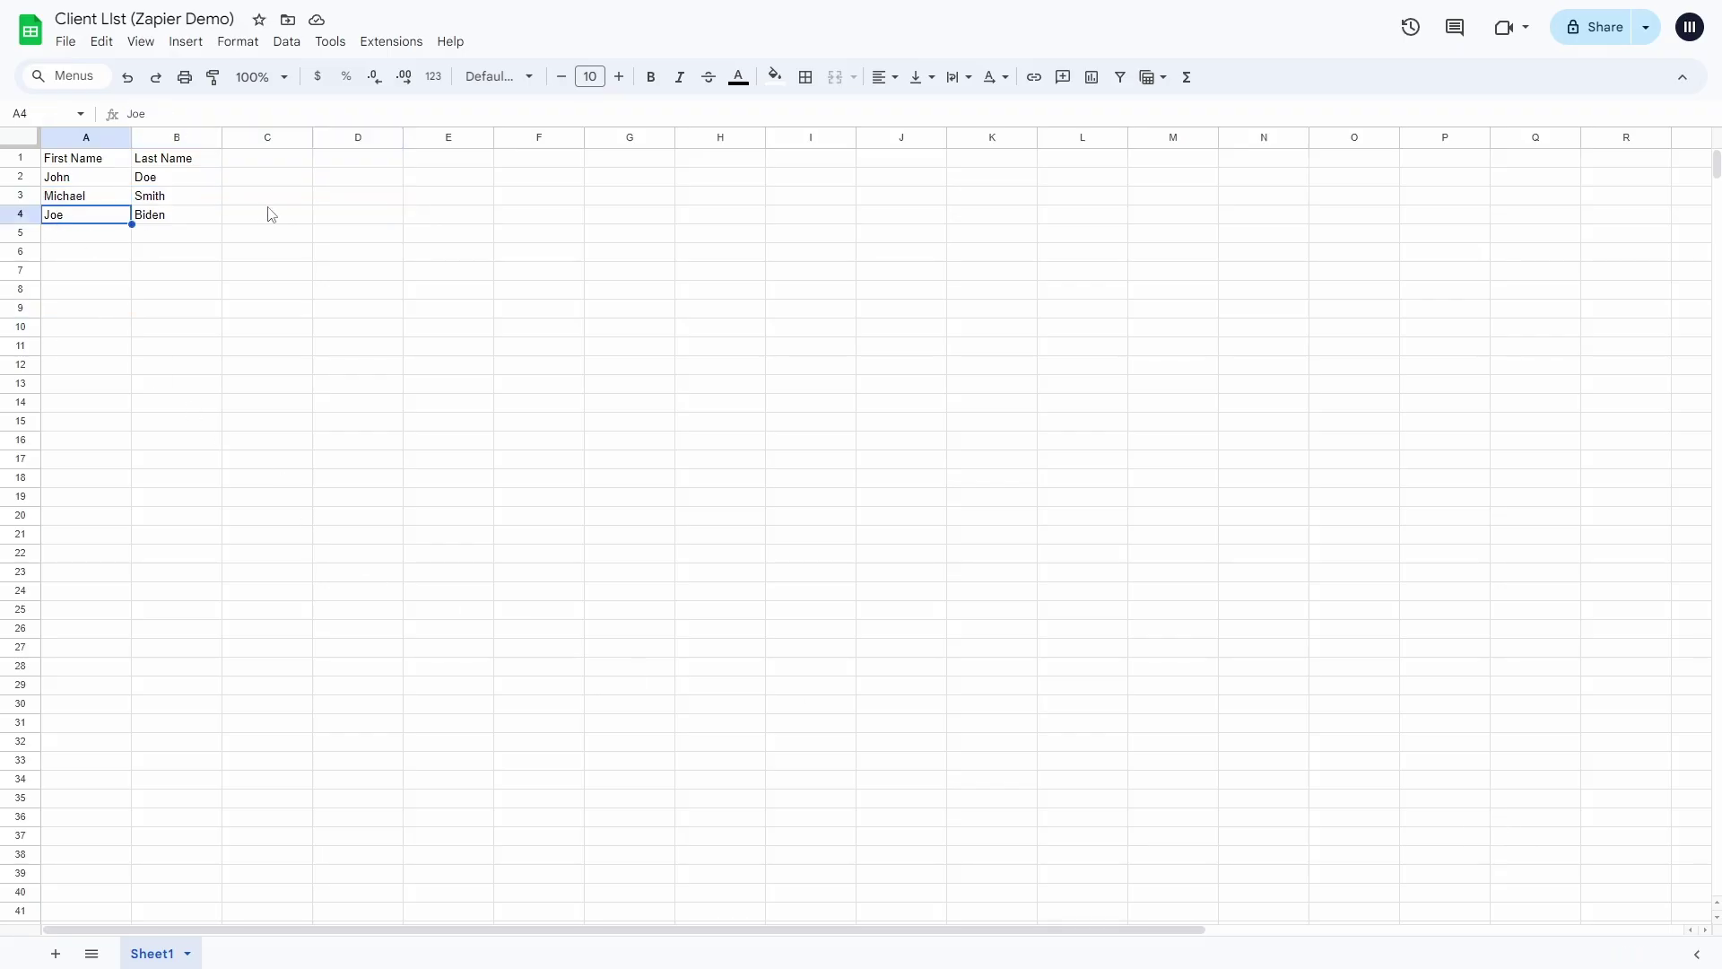